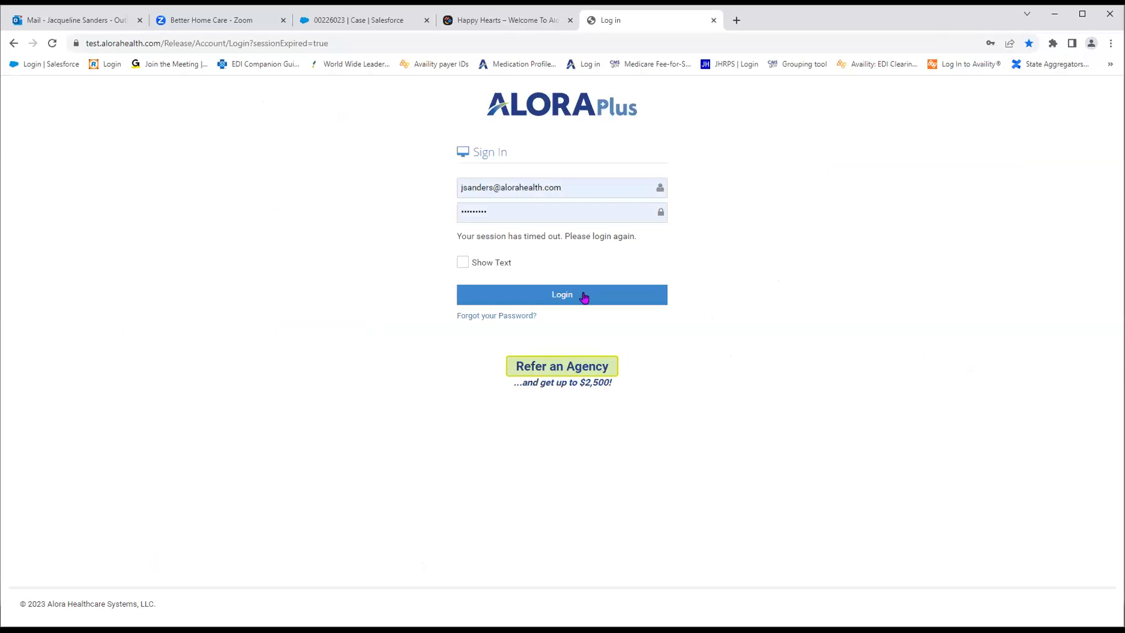
# - Log in to the test site, switch to the live site at aloraplus.com and sign in there with the saved credentials
pyautogui.click(585, 295)
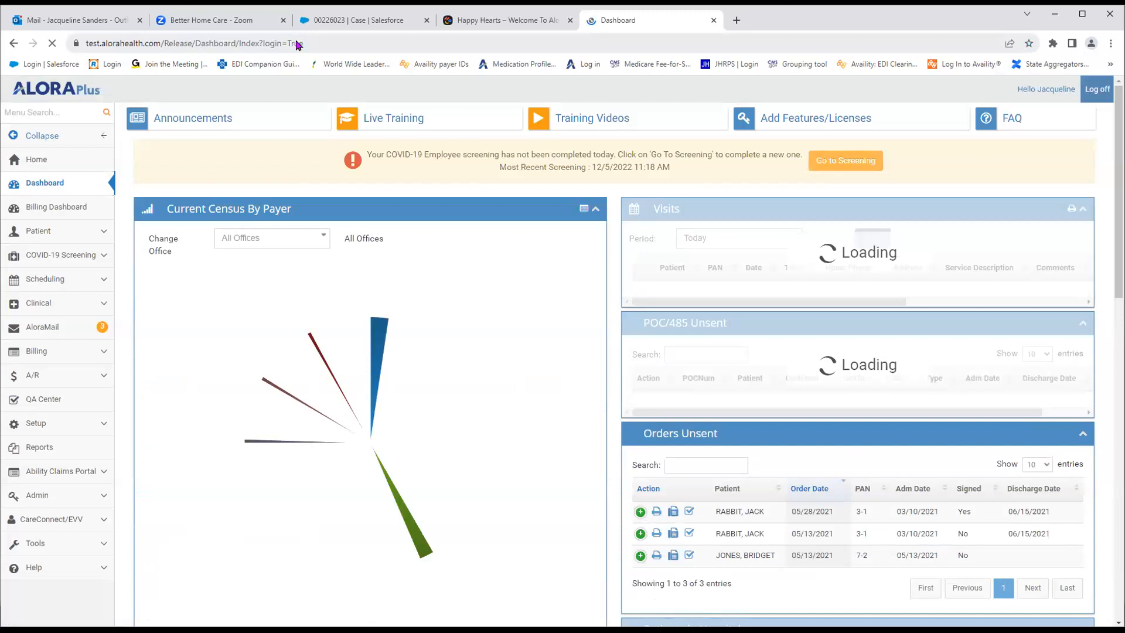
pyautogui.click(296, 44)
pyautogui.write('aloa')
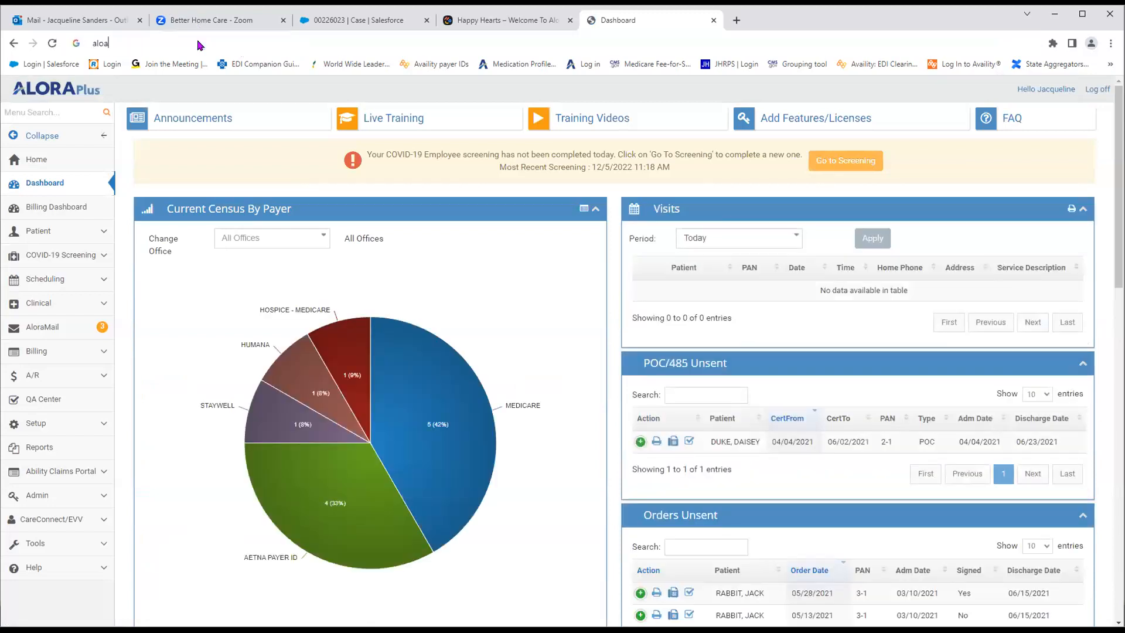
pyautogui.press('BackSpace')
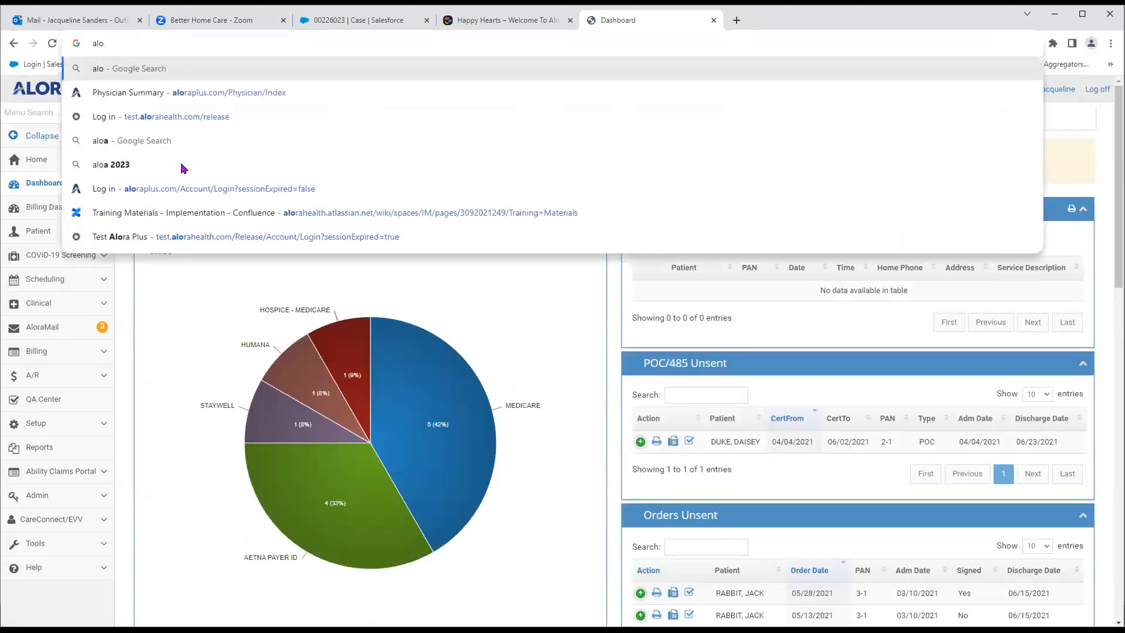
pyautogui.click(159, 167)
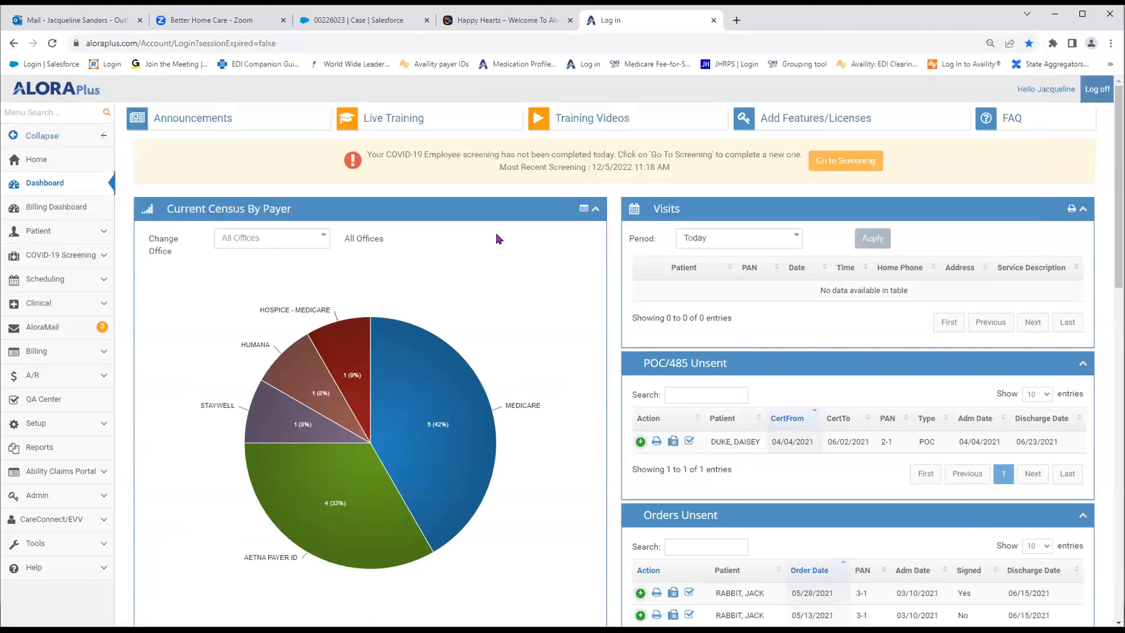
pyautogui.click(569, 252)
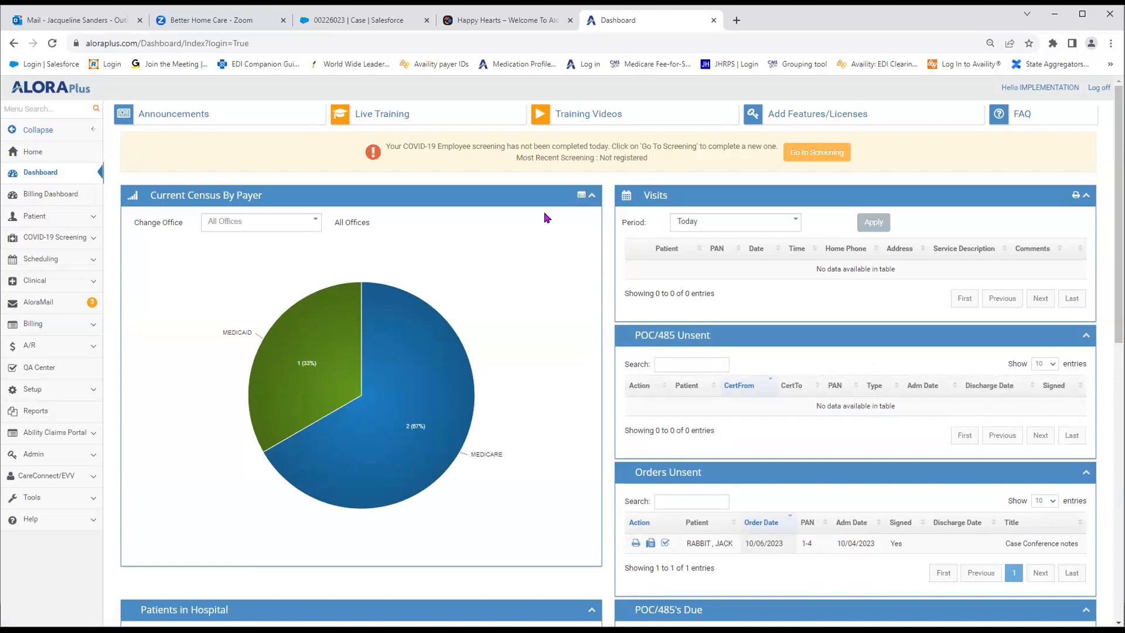
# - Open the admission record with the 10/11/2023 admit date from the Admission, Insurance & Prior Auth list
pyautogui.click(61, 221)
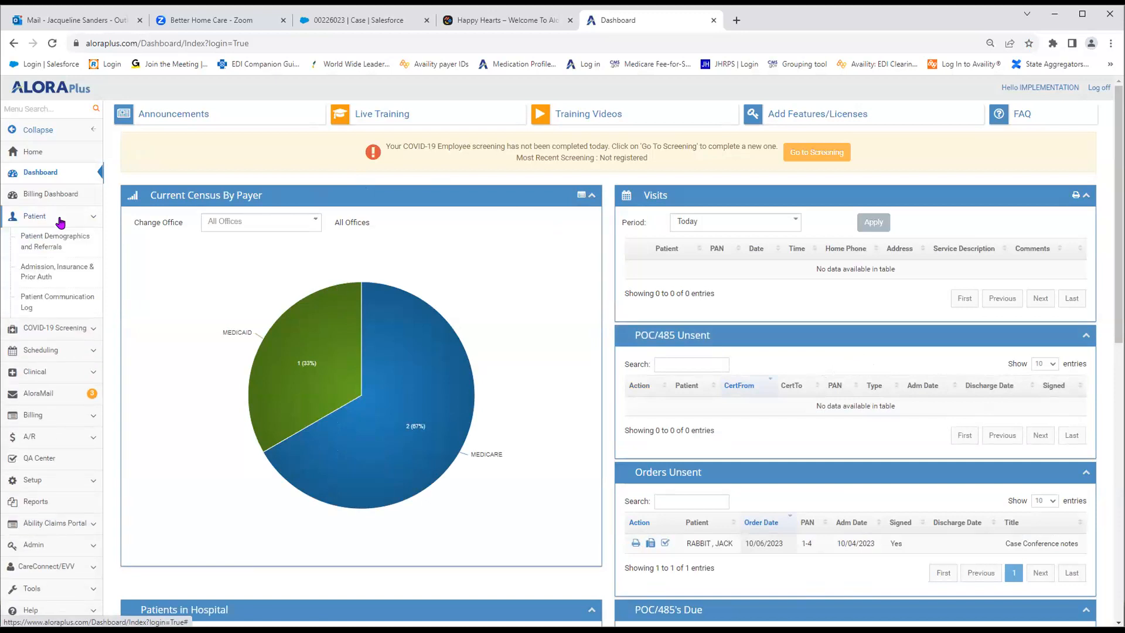
pyautogui.click(47, 280)
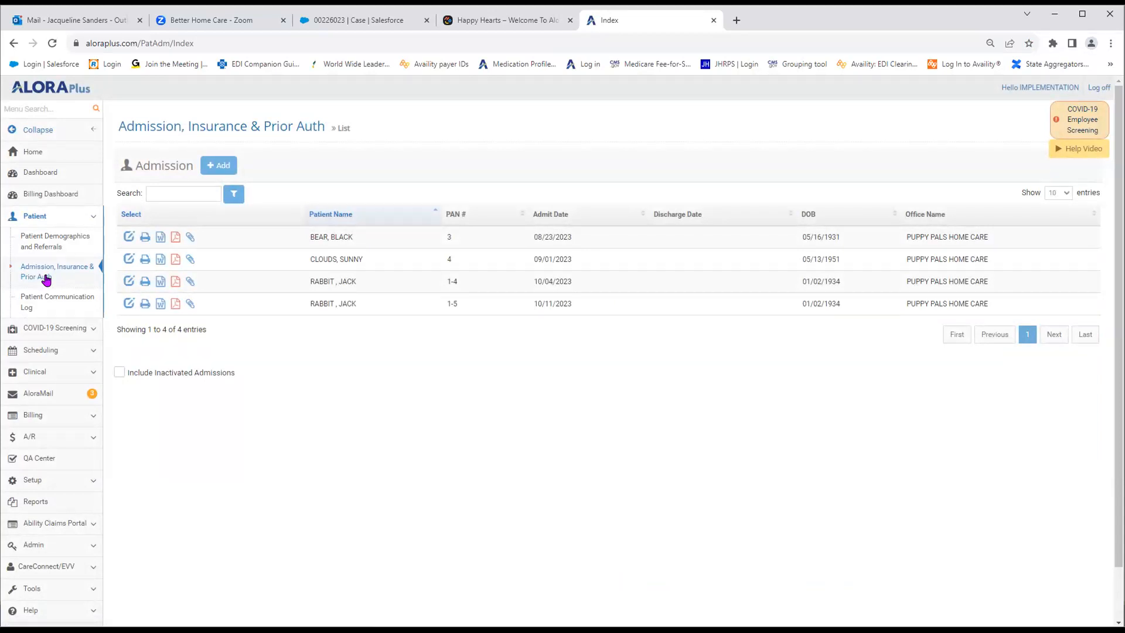
pyautogui.click(128, 304)
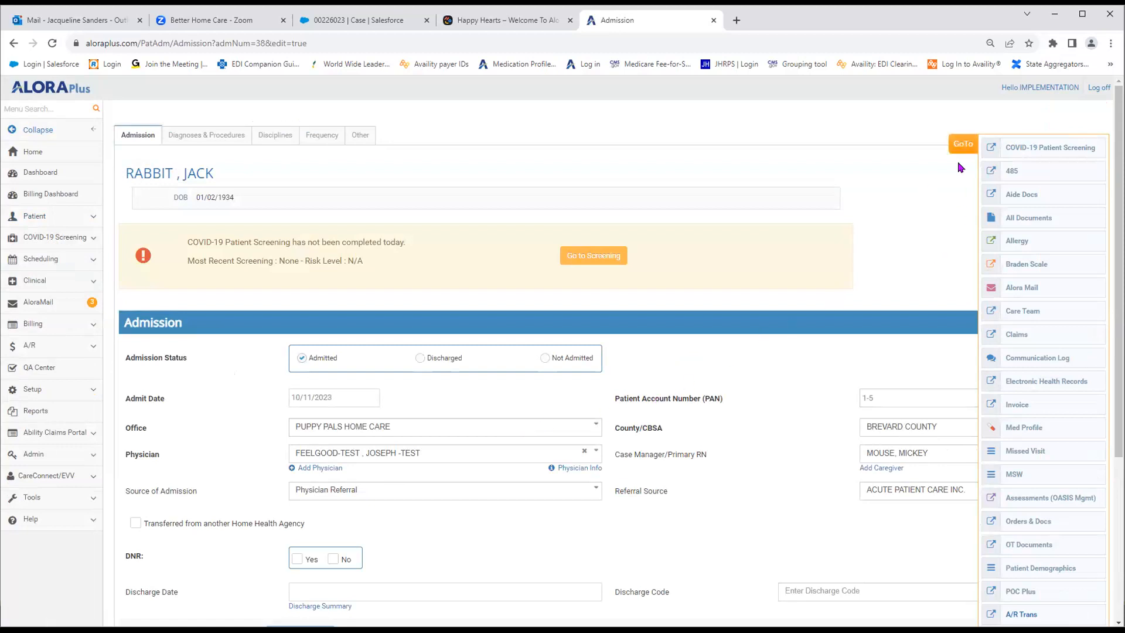
# - View the patient's Scheduler through the admission record's GoTo shortcuts and close it again
pyautogui.scroll(-2, 551, 351)
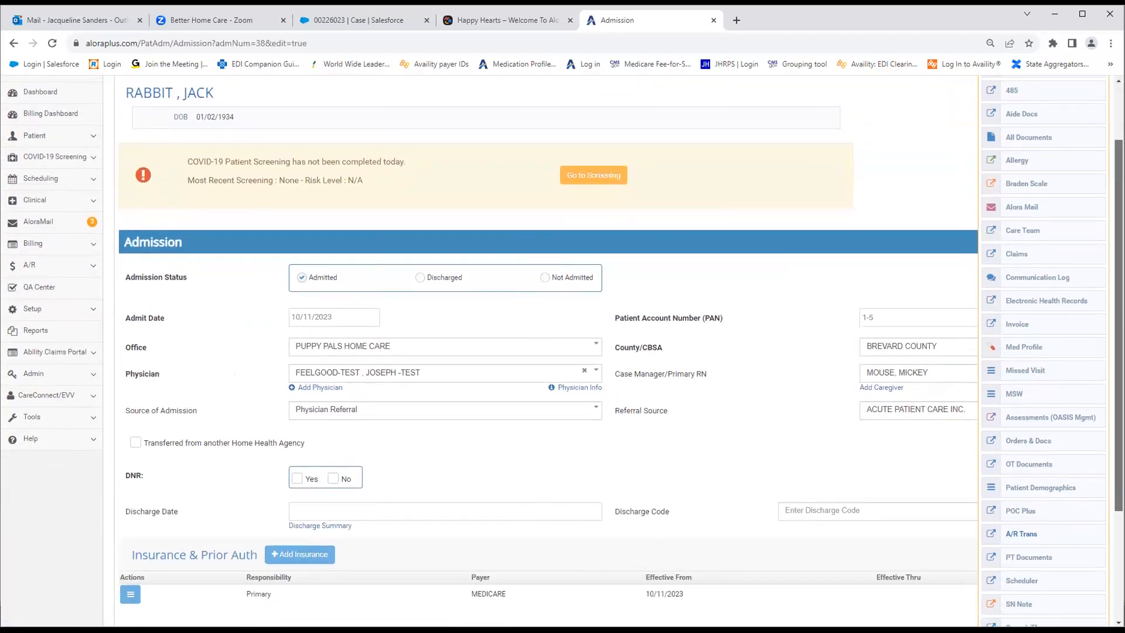
pyautogui.click(1013, 582)
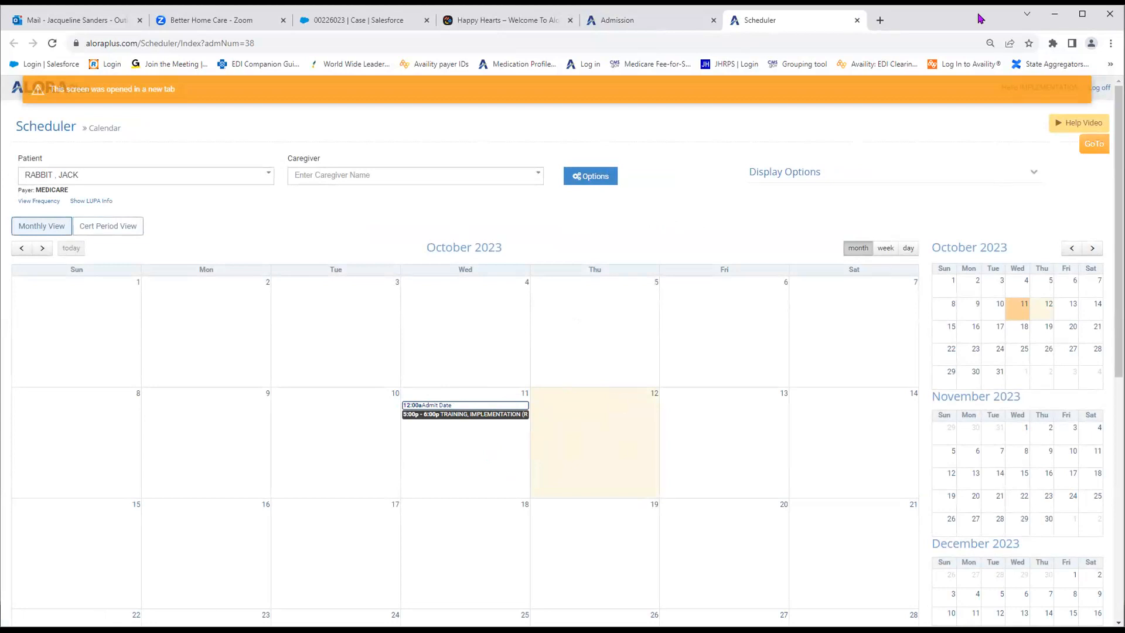
pyautogui.click(857, 22)
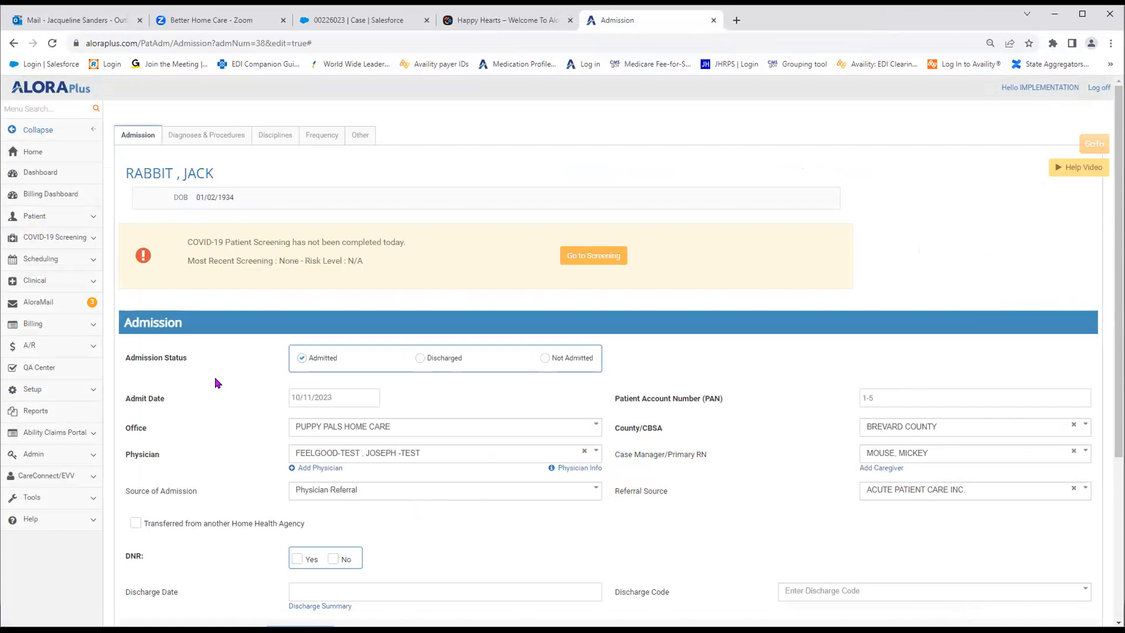
# - Open the Scheduler under Scheduling and display the calendar for the patient admitted on 10/11/2023
pyautogui.click(39, 264)
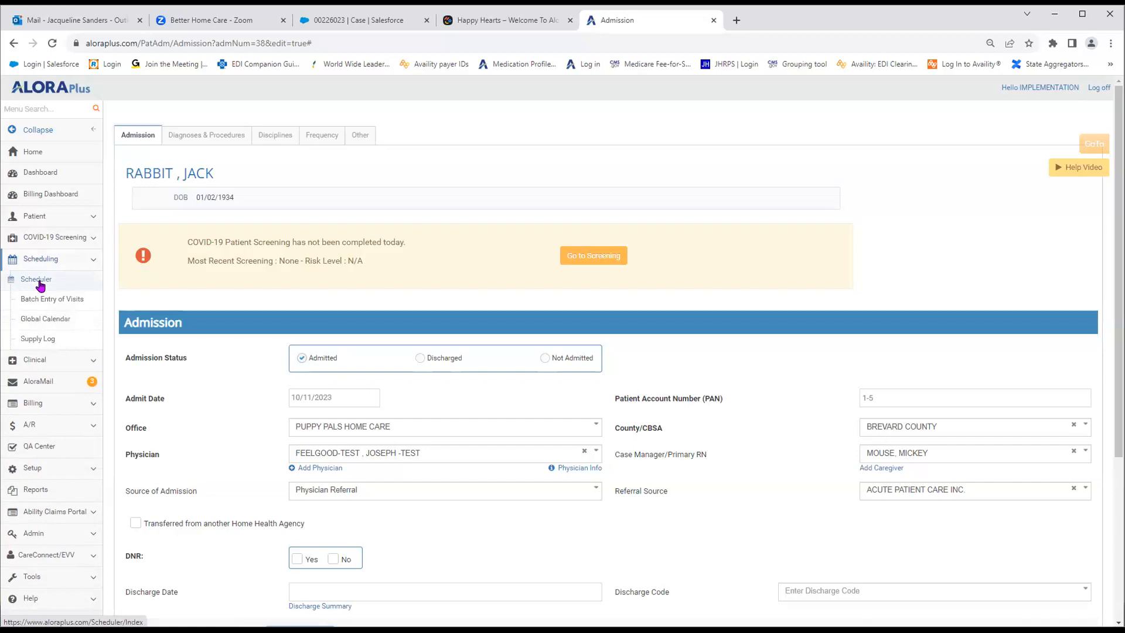
pyautogui.click(40, 283)
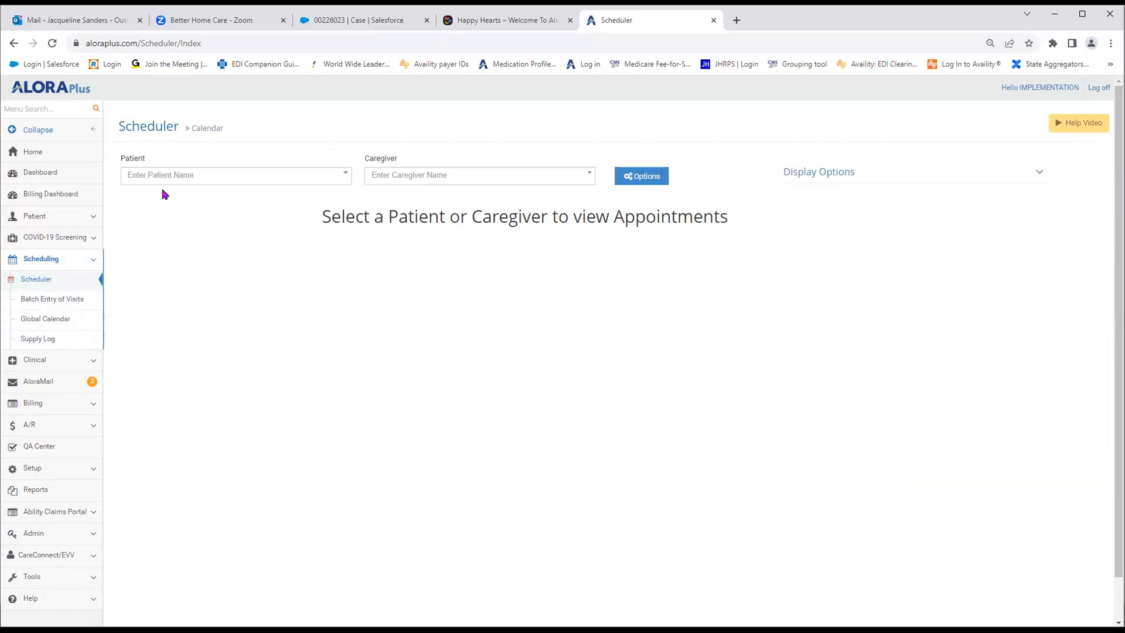
pyautogui.moveTo(117, 160); pyautogui.dragTo(150, 160)
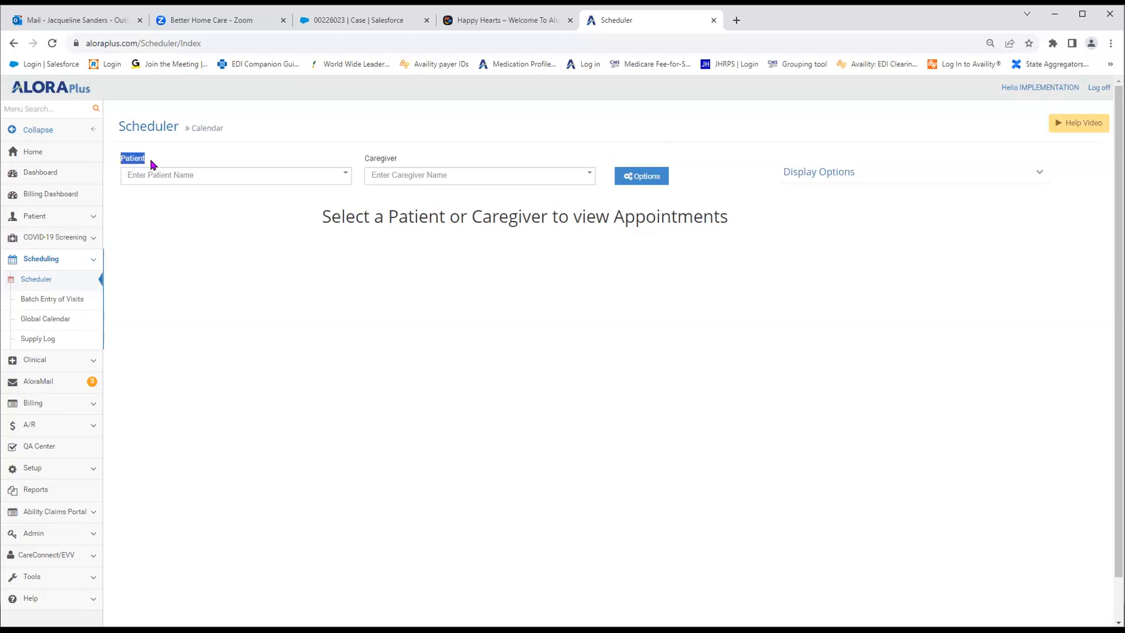
pyautogui.click(195, 179)
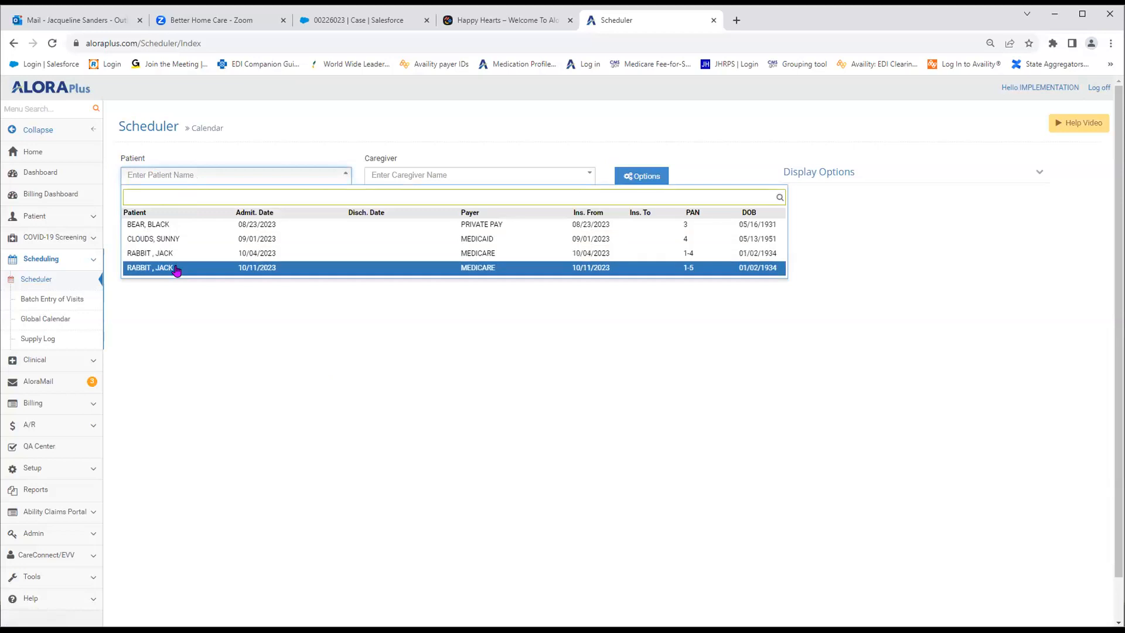
pyautogui.click(176, 268)
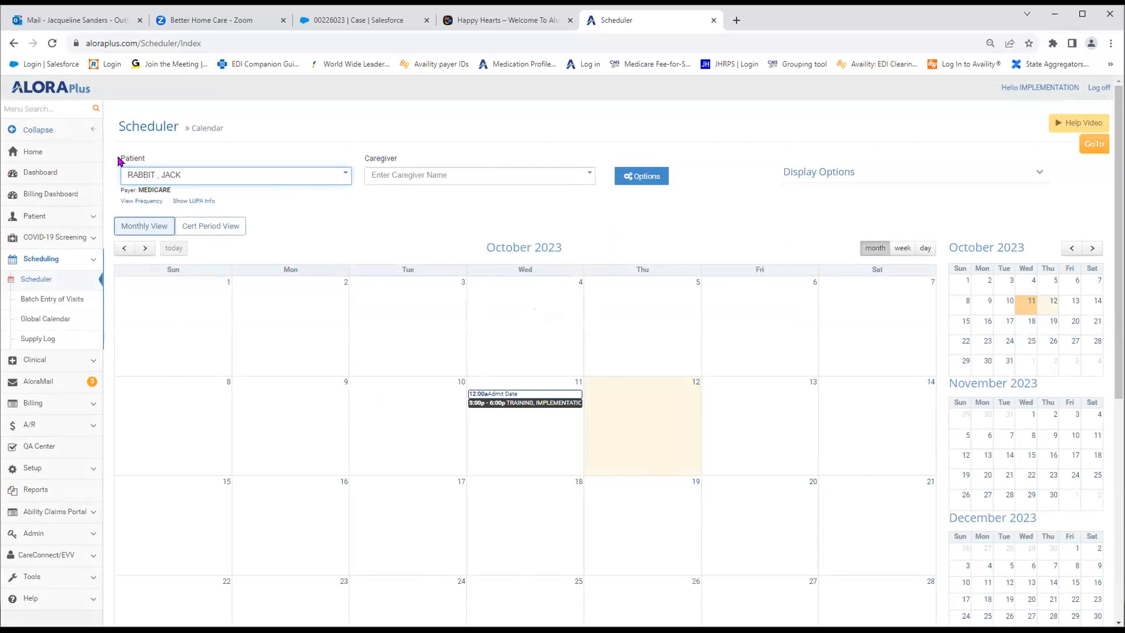
# - Show the second listed home health aide's appointments by selecting that caregiver in the Scheduler
pyautogui.moveTo(119, 162); pyautogui.dragTo(146, 159)
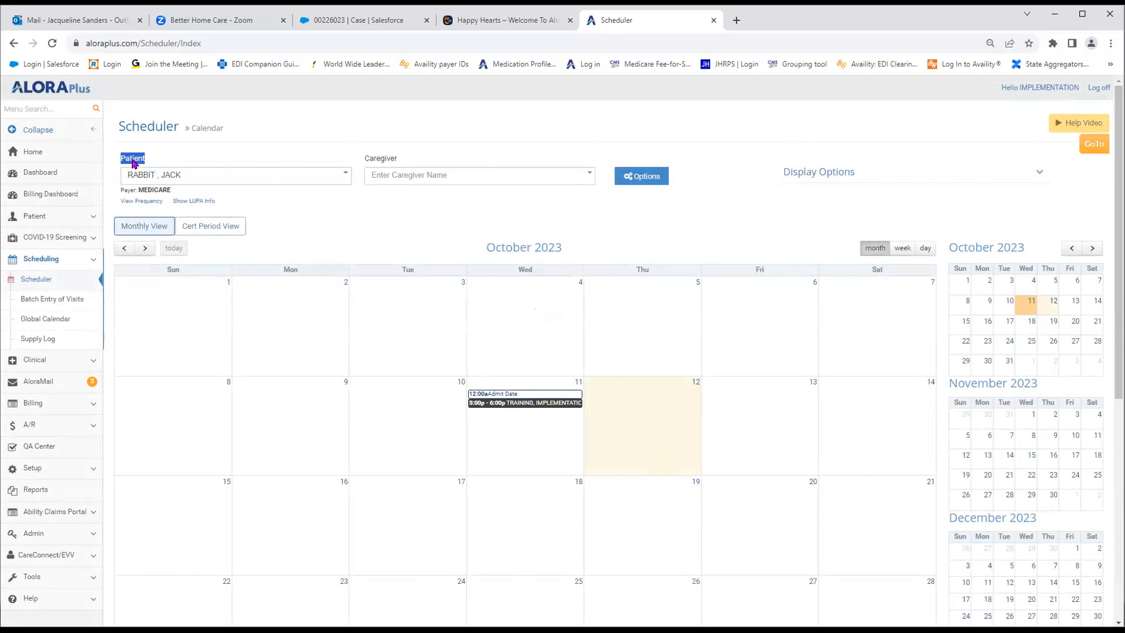
pyautogui.moveTo(361, 165); pyautogui.dragTo(399, 162)
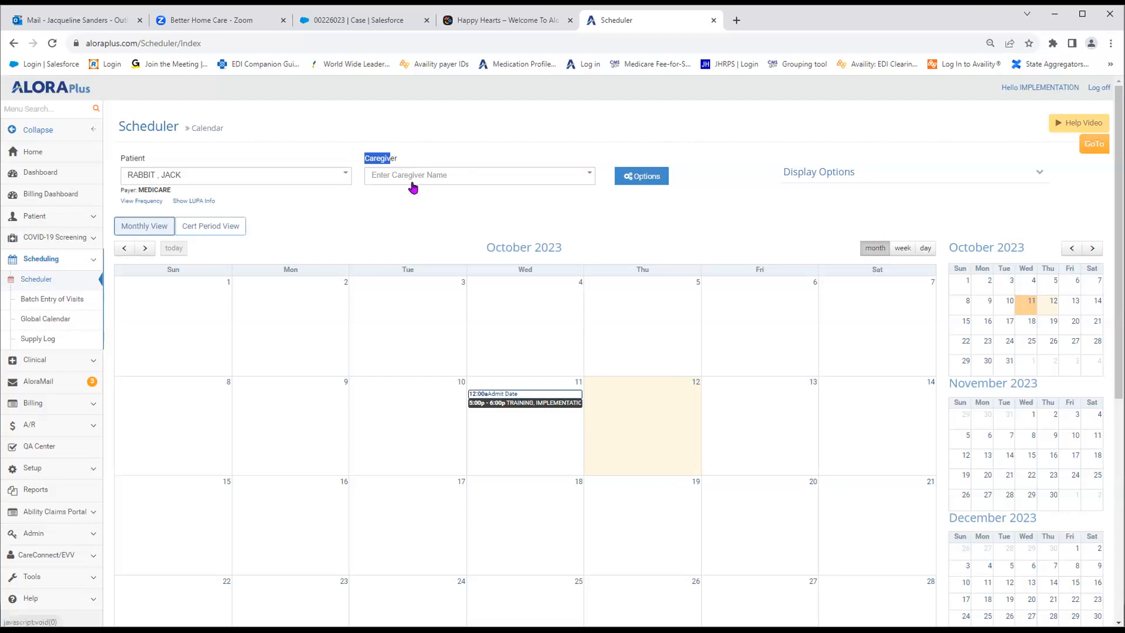
pyautogui.click(419, 178)
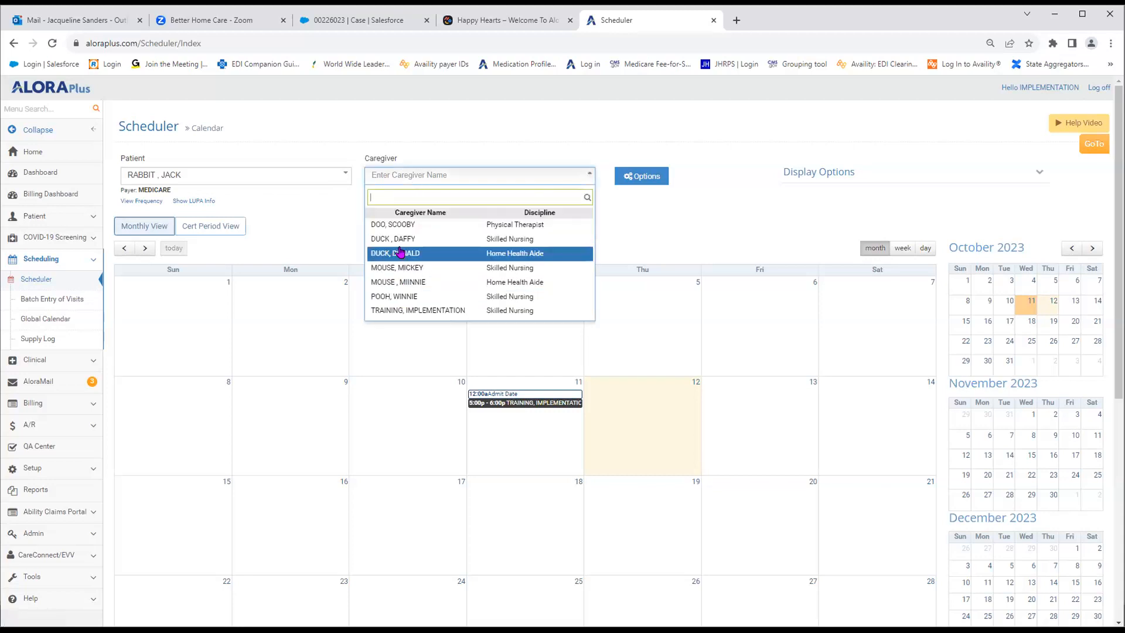
pyautogui.click(395, 285)
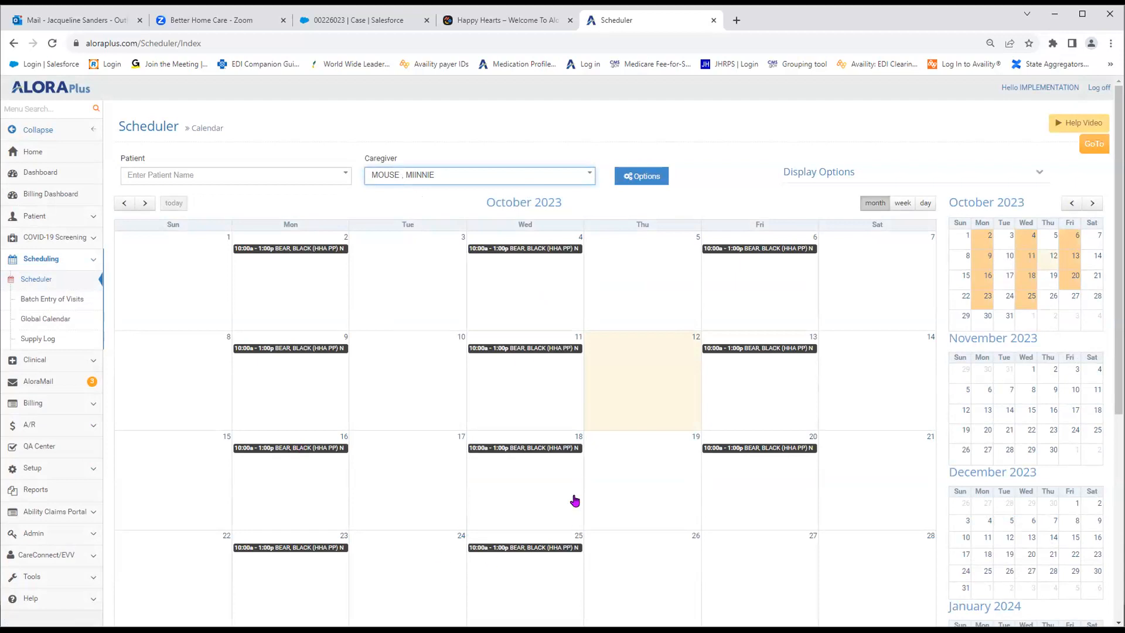
# - Switch the Scheduler back to the patient admitted on 10/11/2023 and check the payer shown for that patient
pyautogui.click(312, 179)
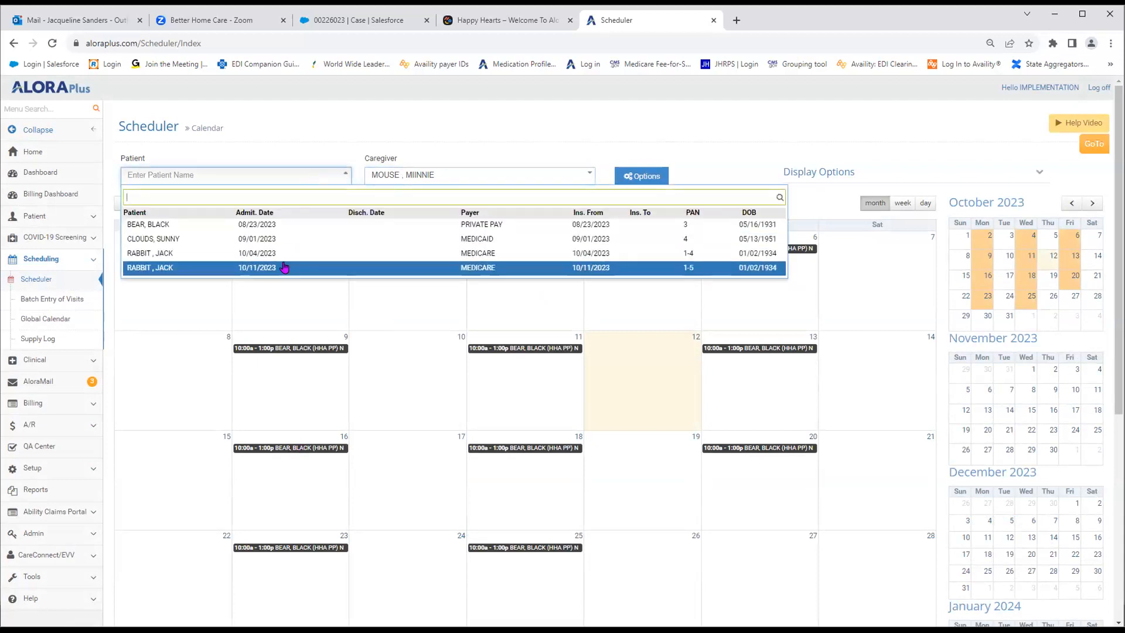
pyautogui.click(284, 267)
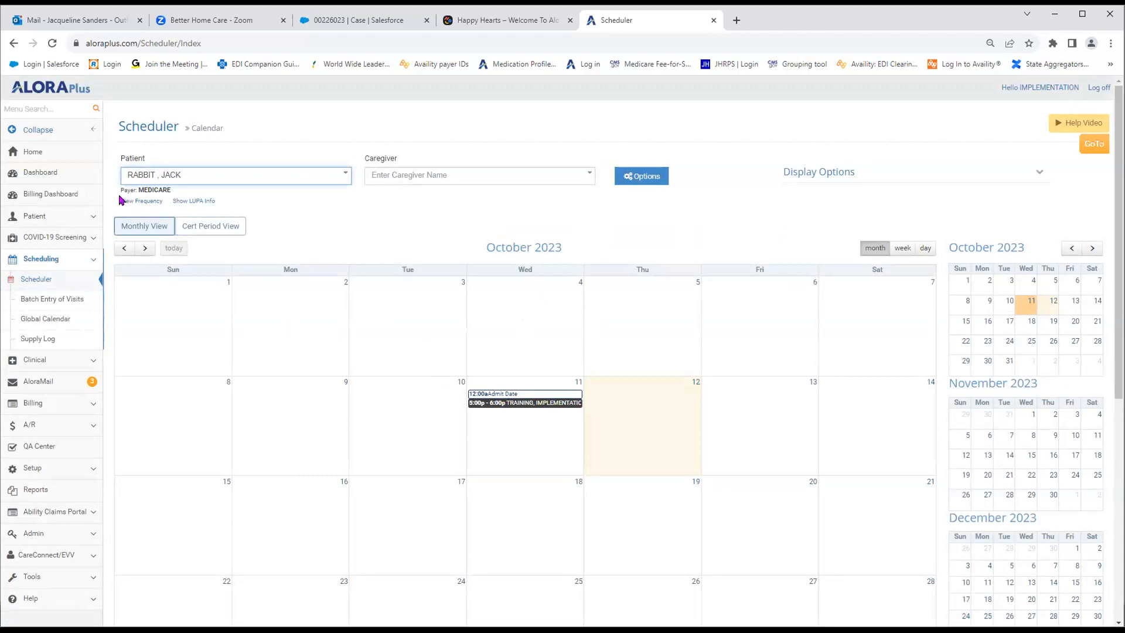
pyautogui.moveTo(118, 192); pyautogui.dragTo(184, 194)
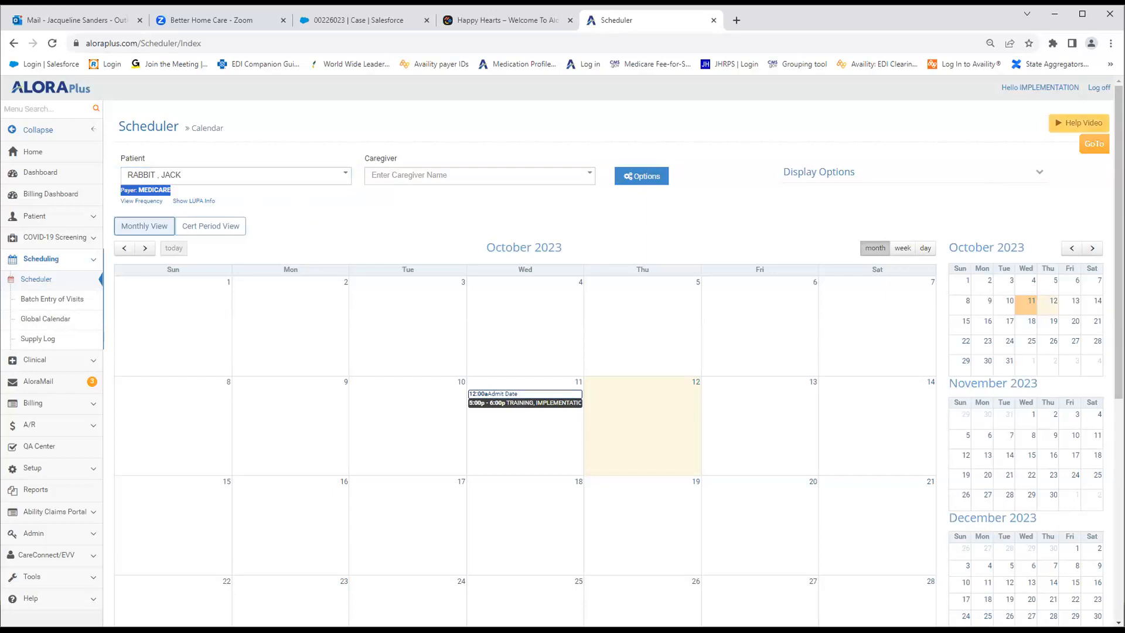
# - Check the available scheduling help videos and open the patient's linked admission record through GoTo
pyautogui.moveTo(1079, 123)
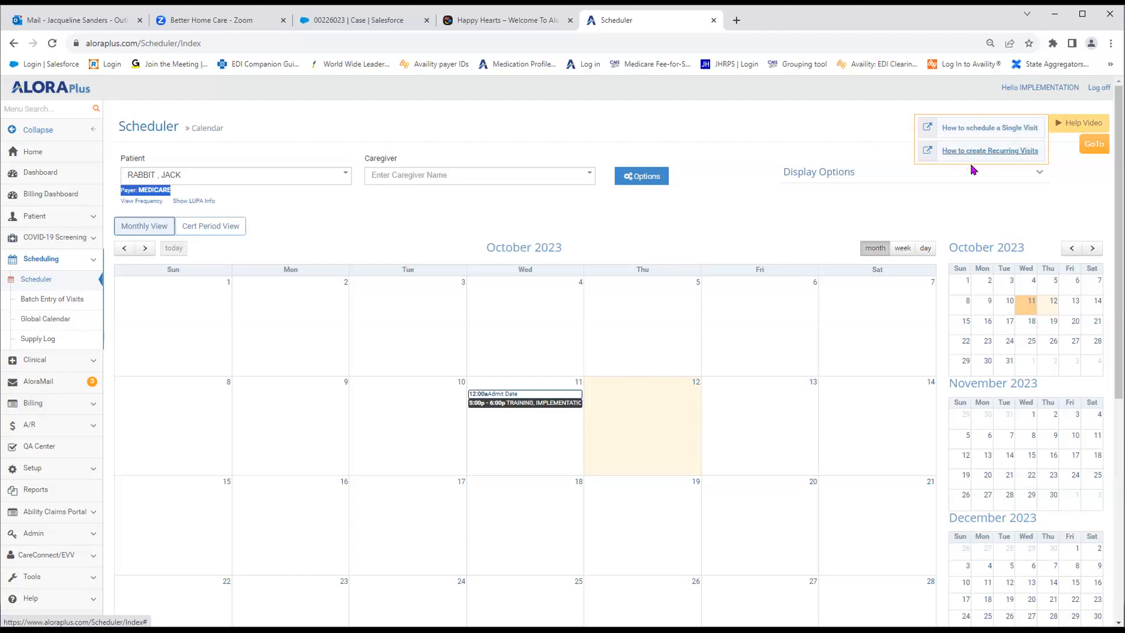
pyautogui.click(1076, 171)
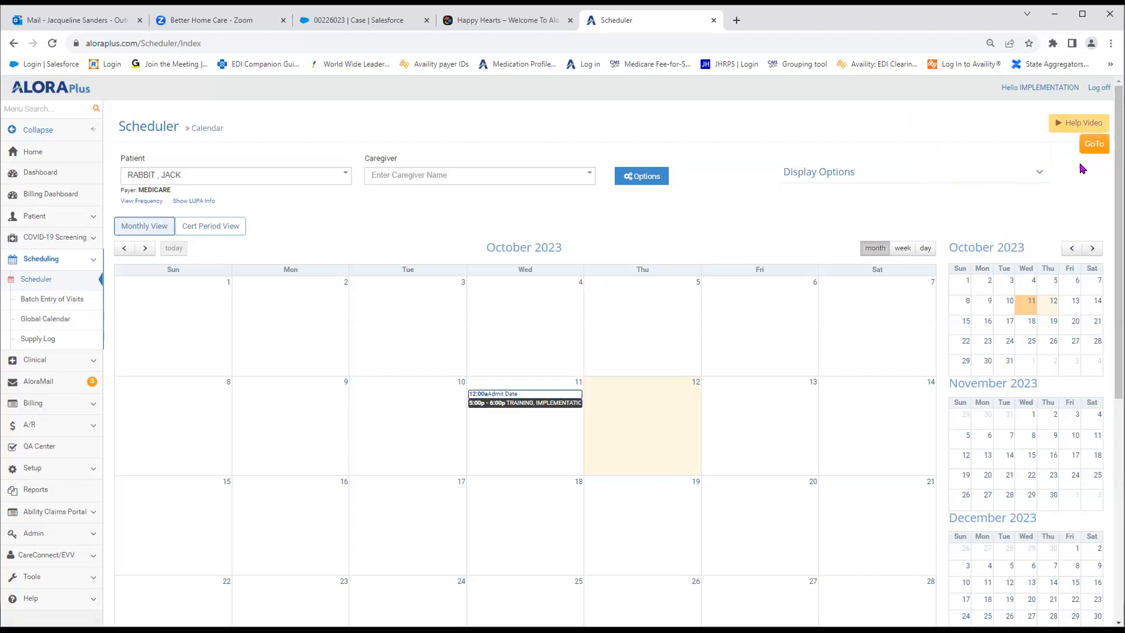
pyautogui.moveTo(1083, 168)
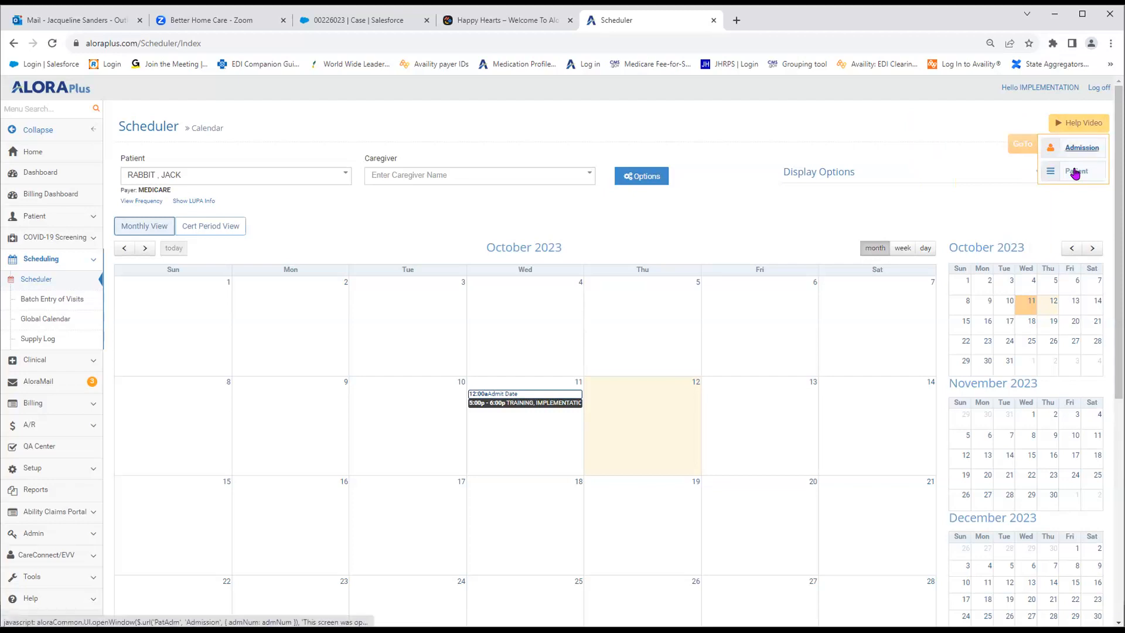
pyautogui.click(1075, 172)
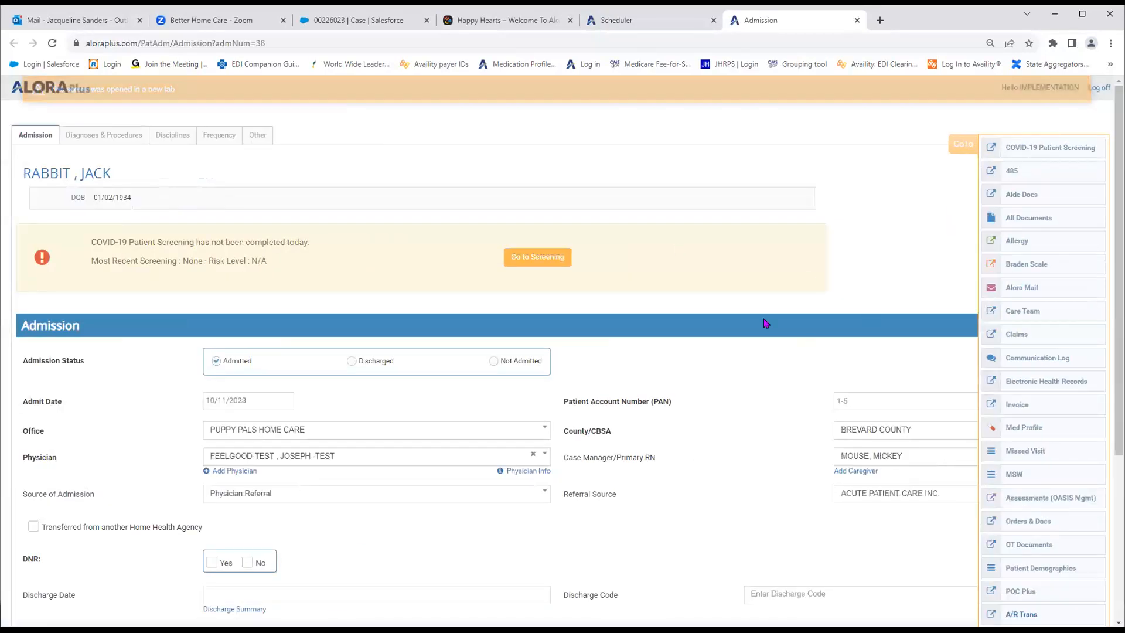
# - Return to the Scheduler, view the patient's demographics record through GoTo, and close it
pyautogui.click(636, 21)
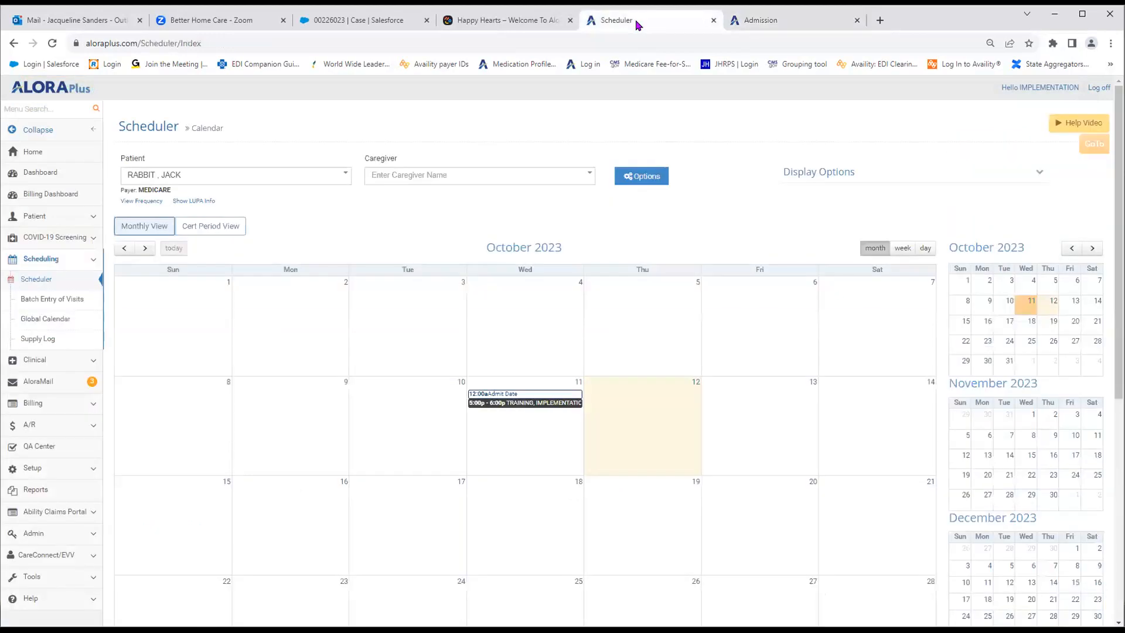
pyautogui.moveTo(1092, 145)
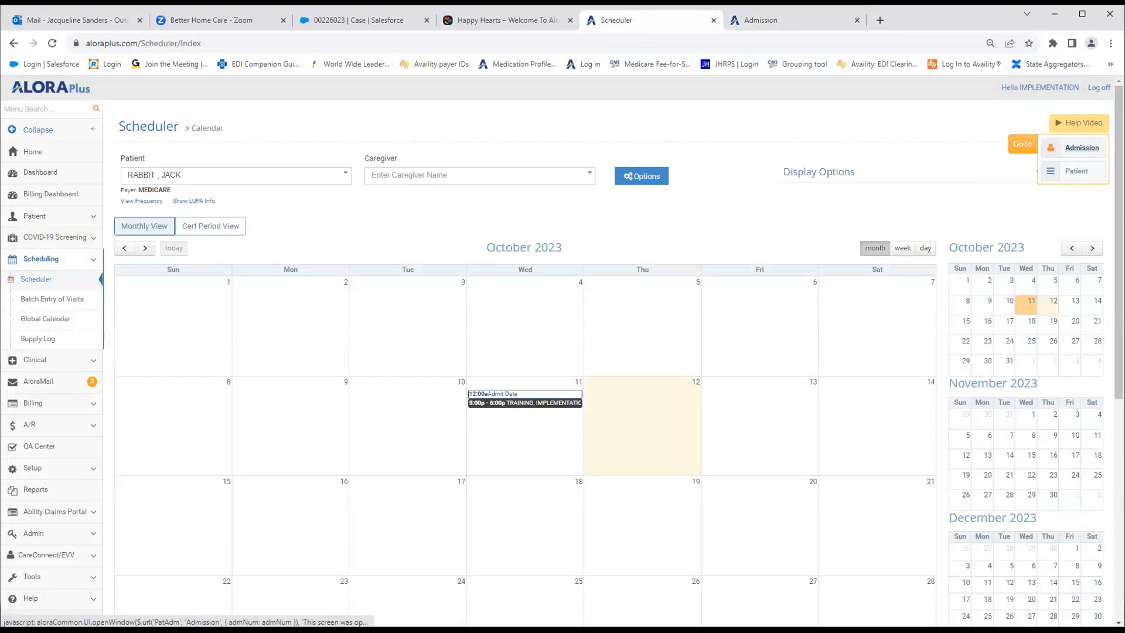
pyautogui.click(1075, 172)
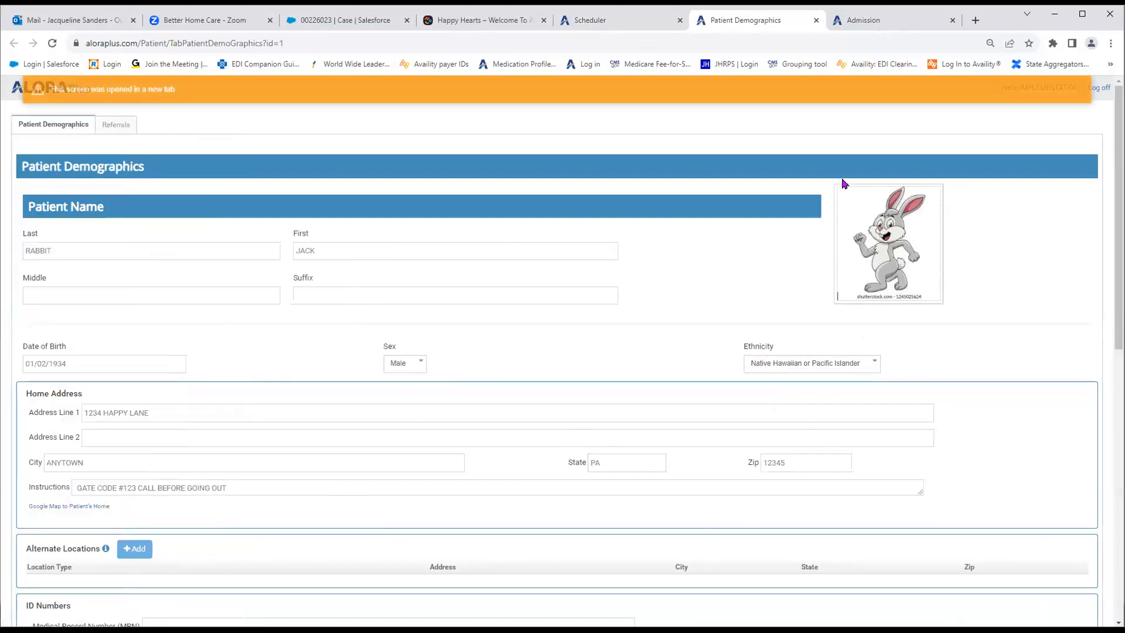
pyautogui.click(816, 20)
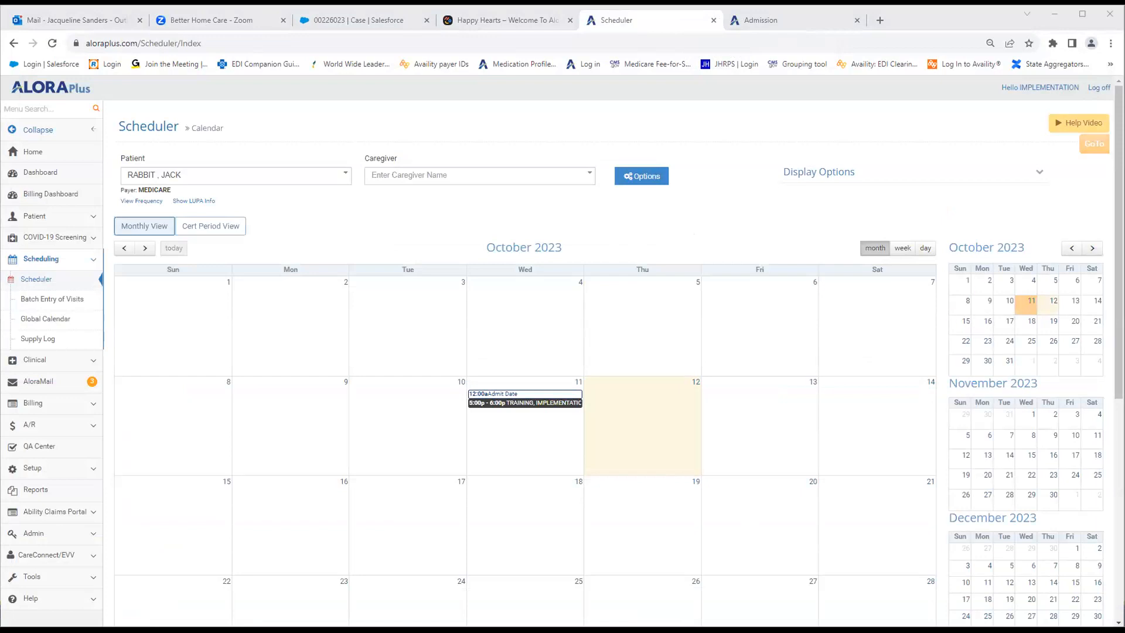
# - Review the visit frequencies in the open admission record and return to the Scheduler's View Frequency link
pyautogui.click(801, 20)
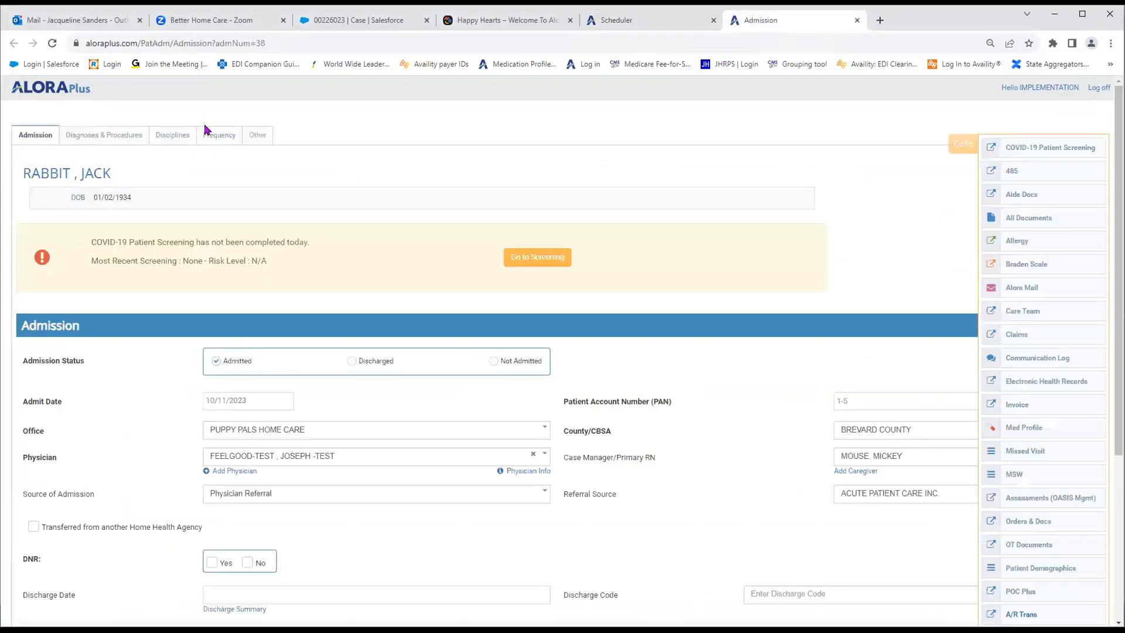
pyautogui.click(215, 143)
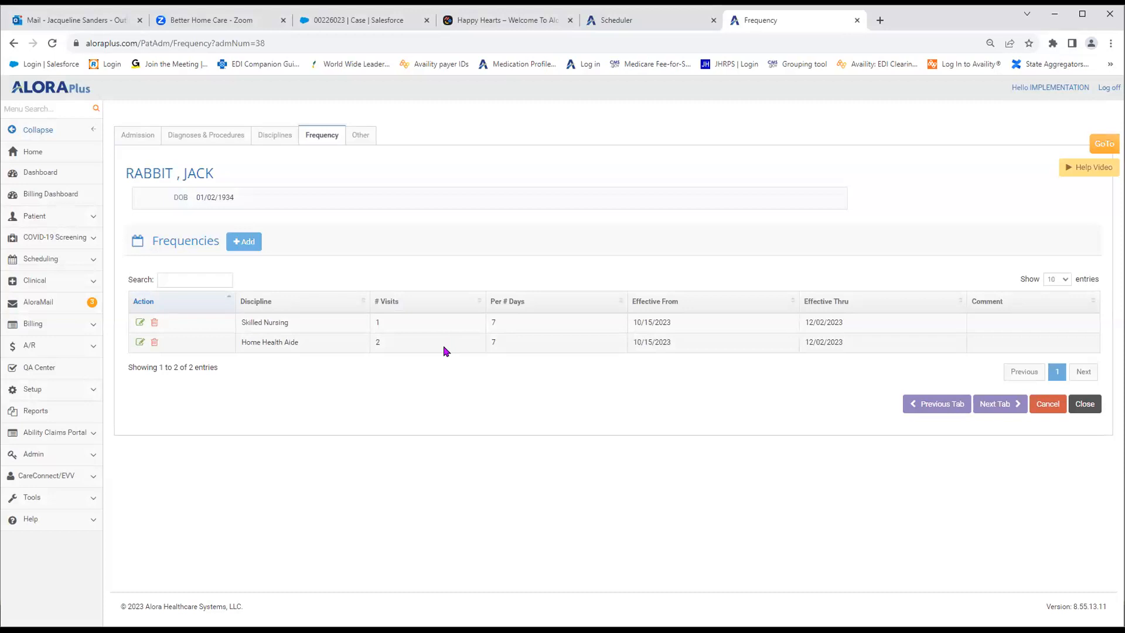
pyautogui.click(633, 22)
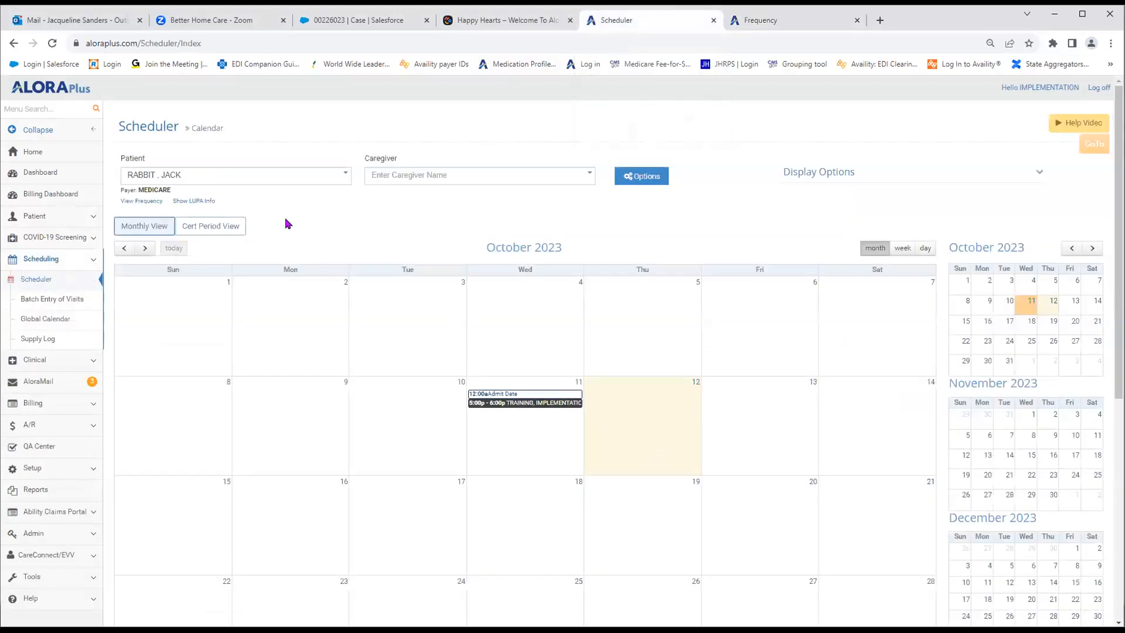
pyautogui.moveTo(120, 201); pyautogui.dragTo(167, 199)
pyautogui.click(149, 212)
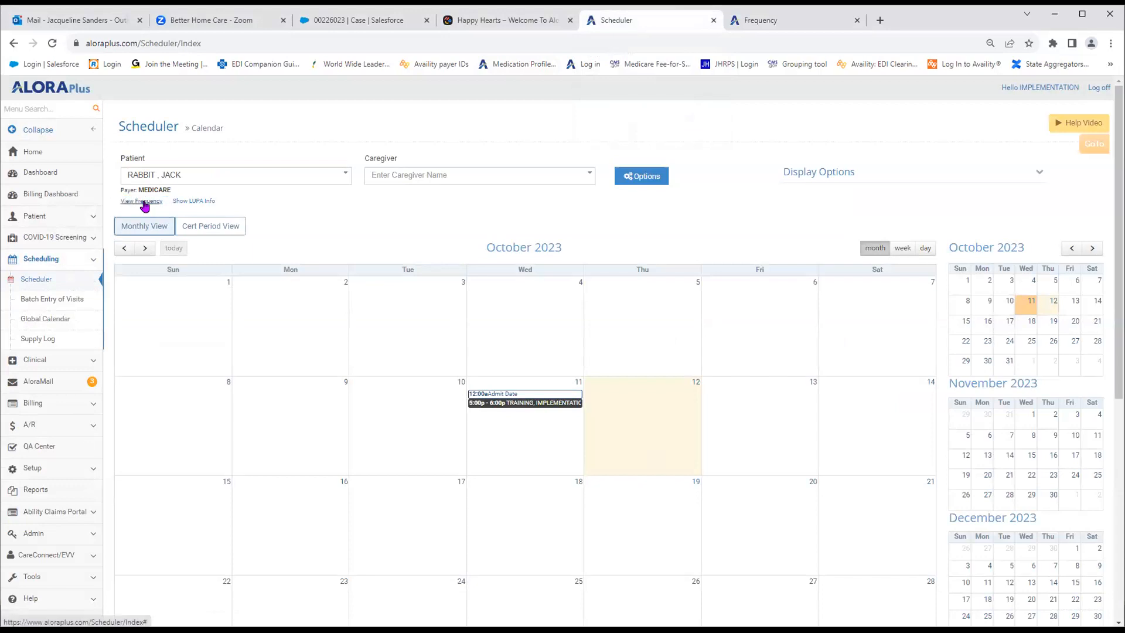
# - Review the patient's Home Health Aide and Skilled Nursing visit frequencies, and check the LUPA Info window before closing it
pyautogui.click(144, 202)
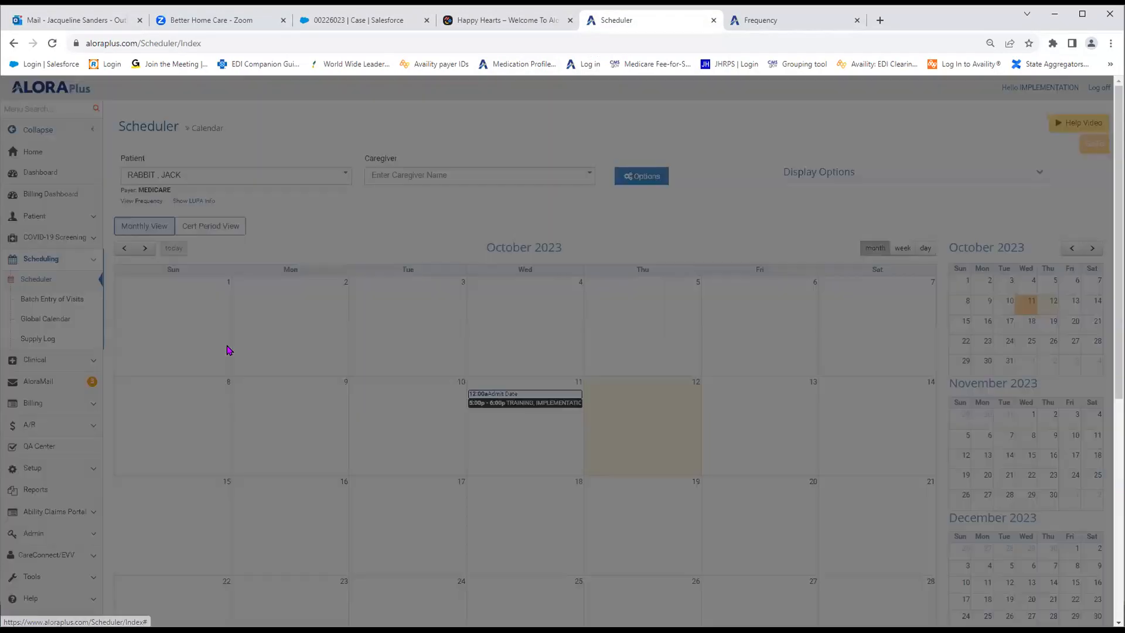
pyautogui.moveTo(294, 185); pyautogui.dragTo(673, 189)
pyautogui.moveTo(296, 206); pyautogui.dragTo(683, 211)
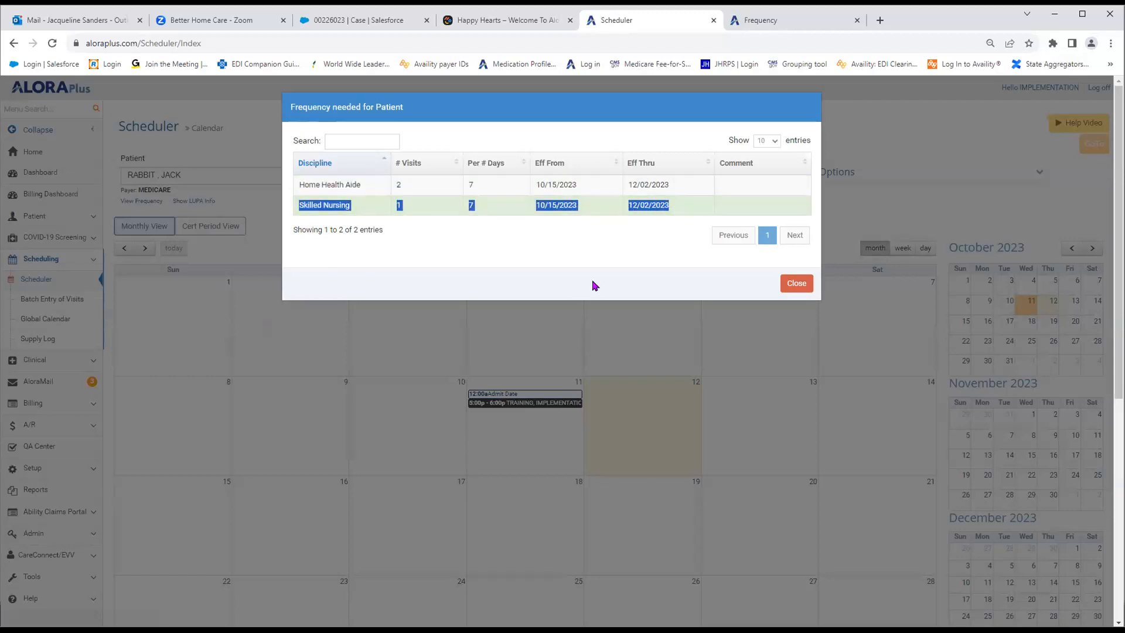
pyautogui.click(605, 240)
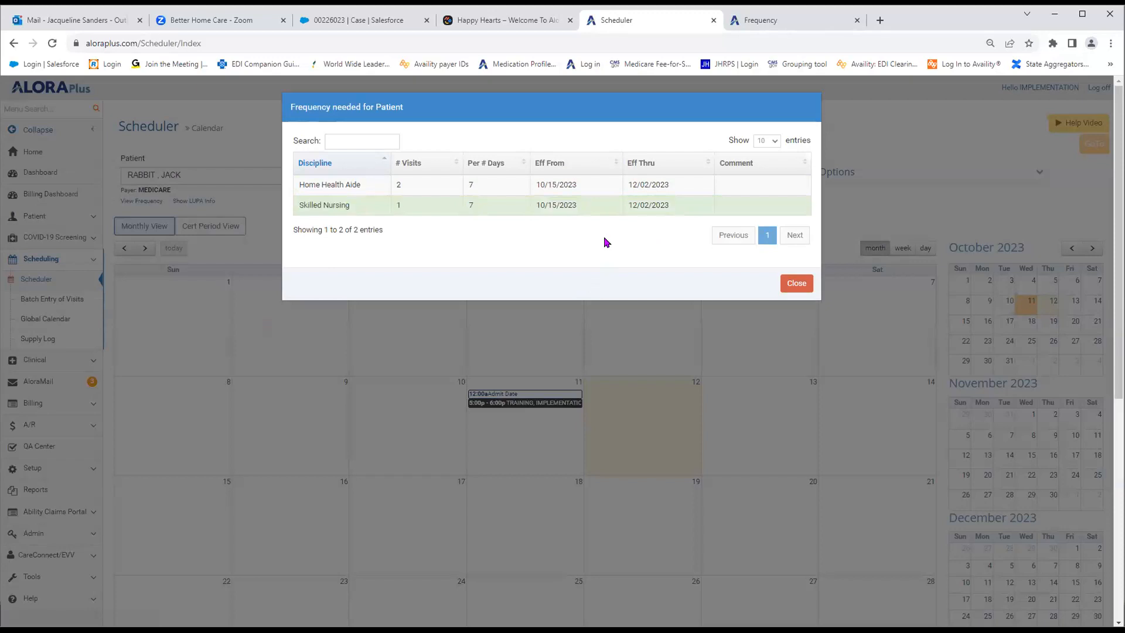
pyautogui.click(802, 287)
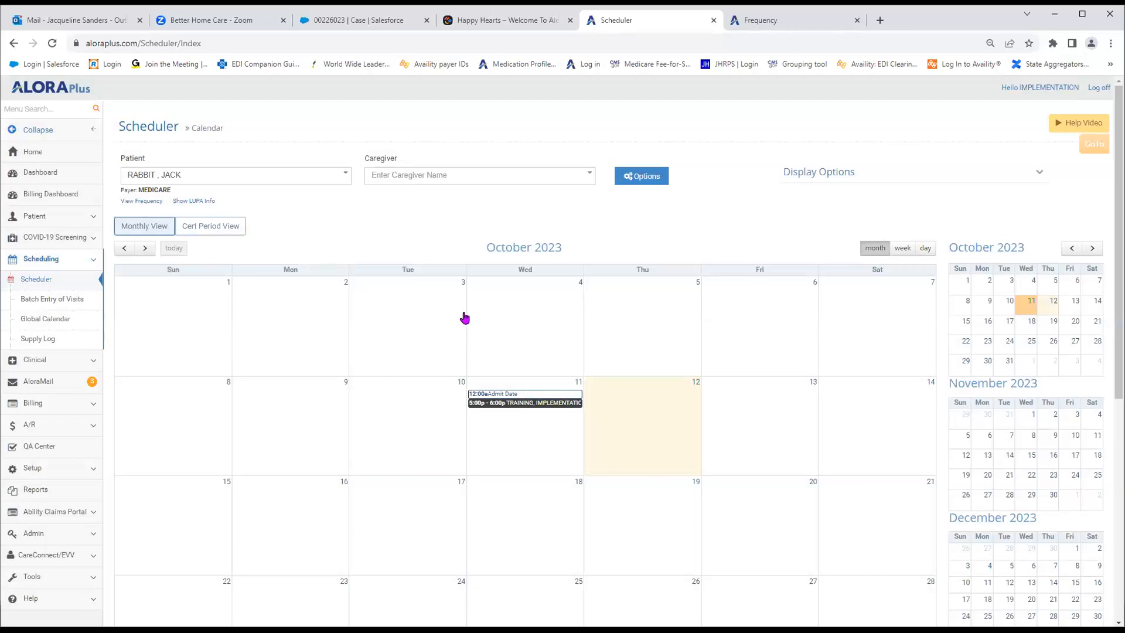
pyautogui.click(180, 202)
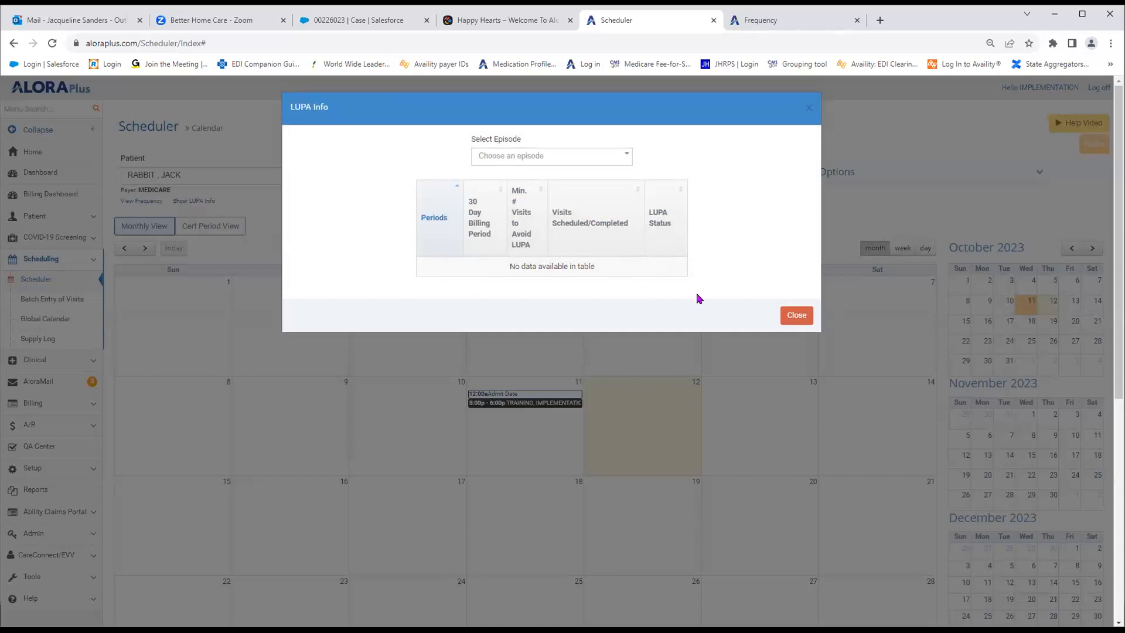
pyautogui.click(797, 317)
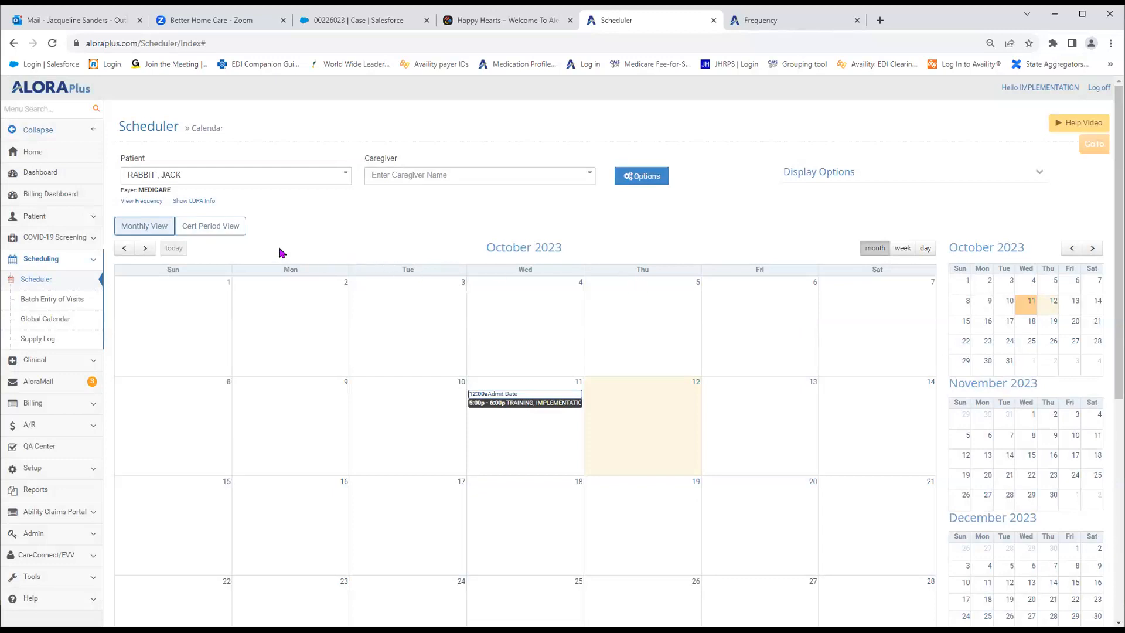
# - View the patient's calendar for the cert period 10/11/23 - 12/09/23 and return to the Monthly View
pyautogui.click(218, 229)
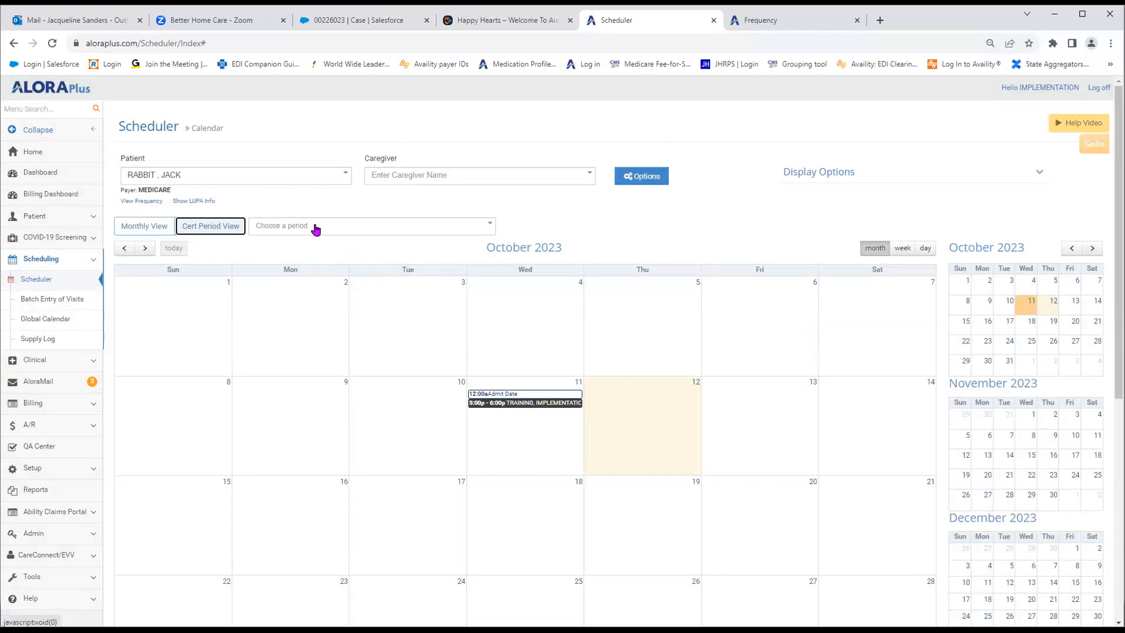
pyautogui.click(316, 229)
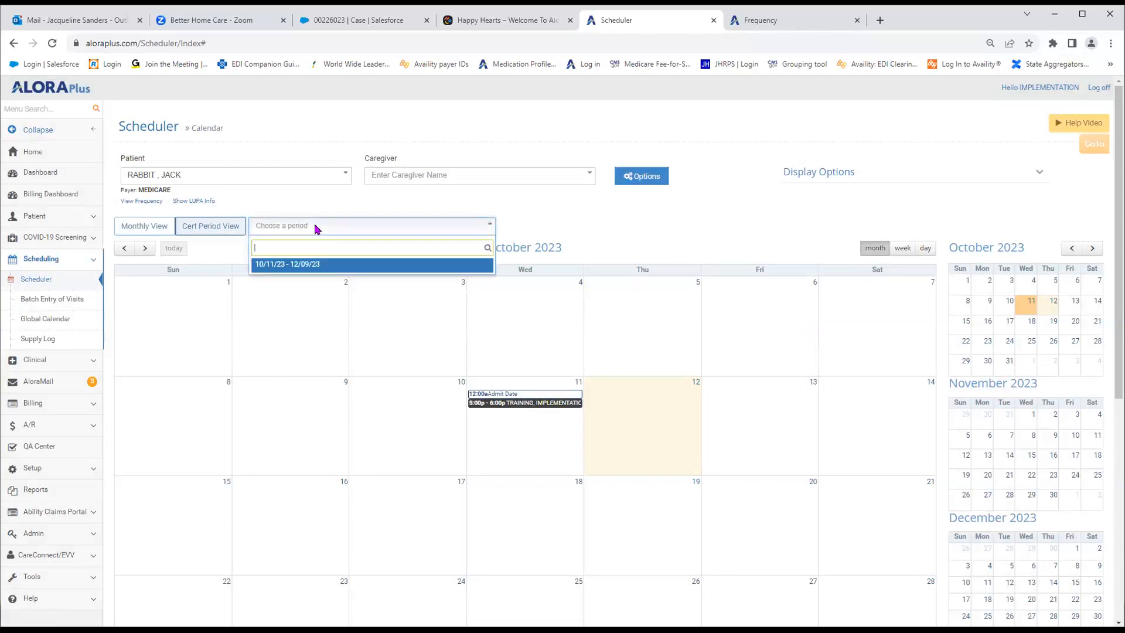
pyautogui.click(274, 265)
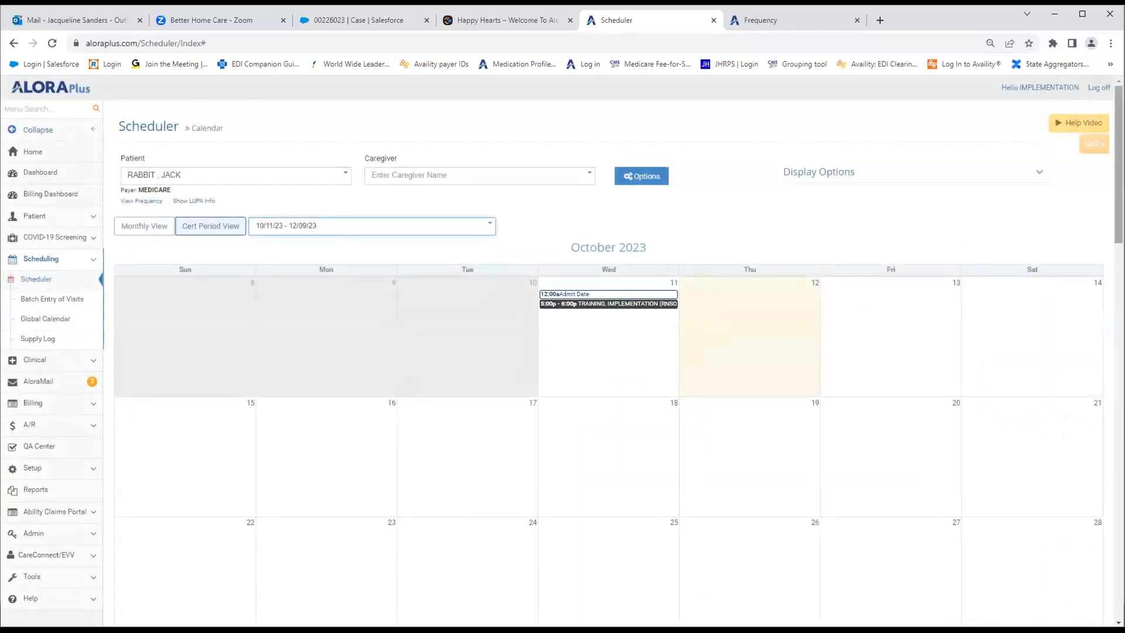
pyautogui.moveTo(1118, 169)
pyautogui.mouseDown()
pyautogui.moveTo(1119, 318)
pyautogui.moveTo(1118, 168)
pyautogui.mouseUp()
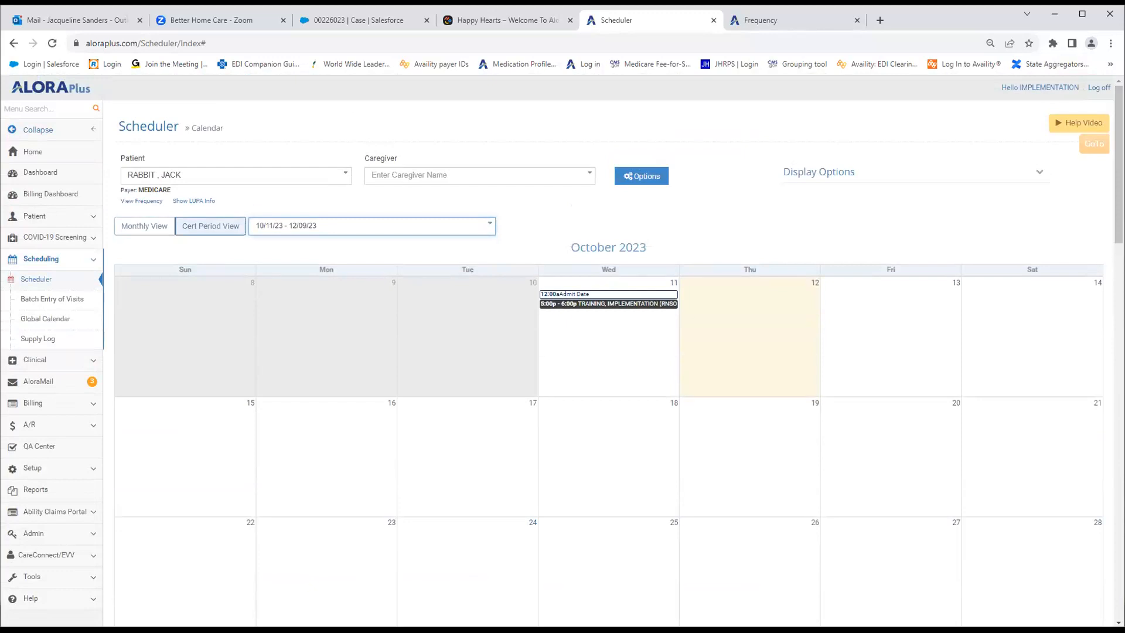
pyautogui.click(140, 228)
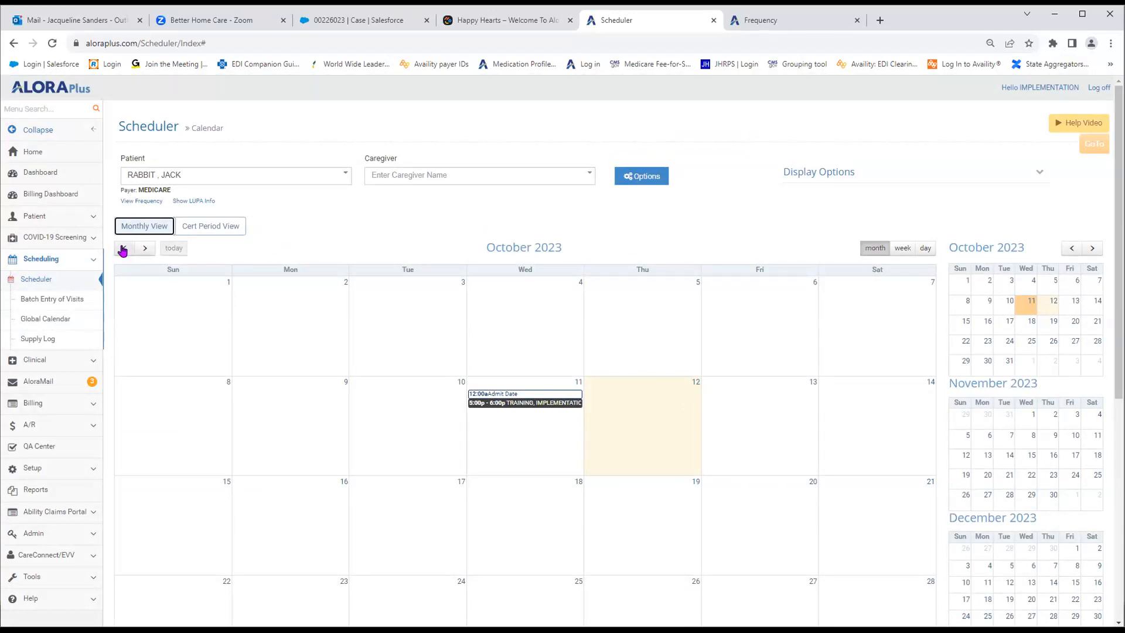
# - Browse the monthly calendar back to August 2023 and ahead to December 2023, returning to the current month each time
pyautogui.click(123, 249)
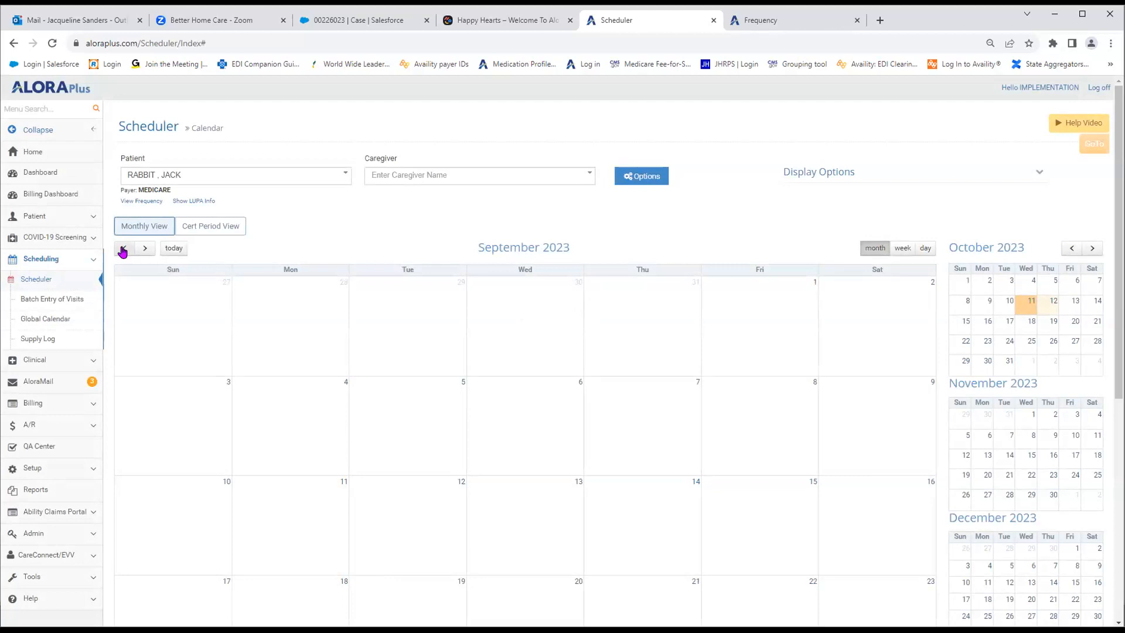
pyautogui.click(122, 248)
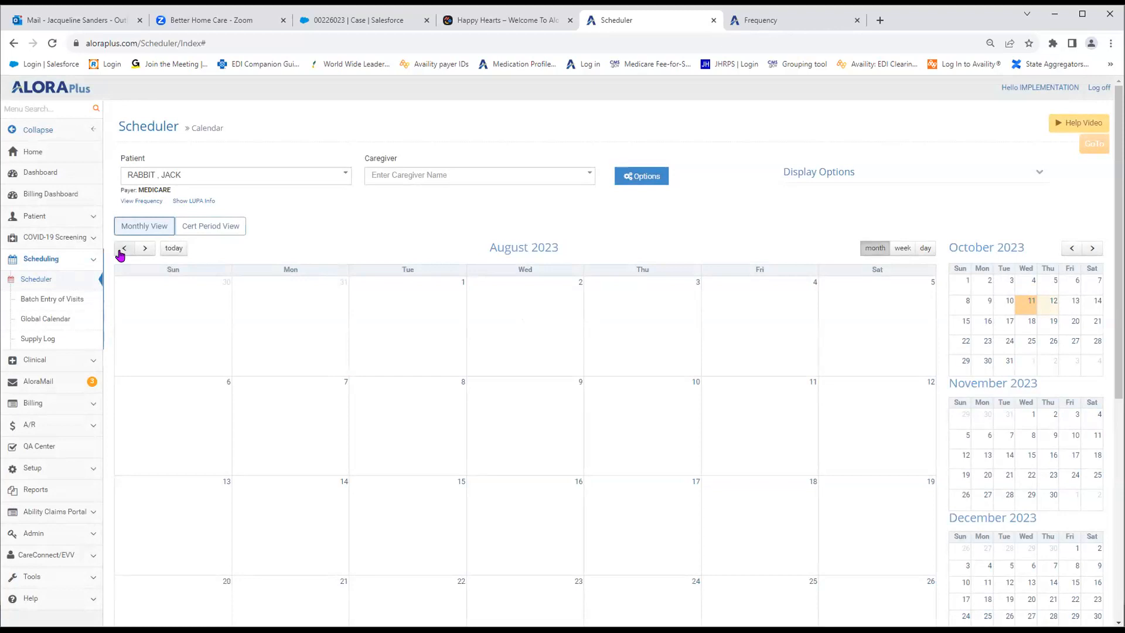
pyautogui.click(172, 252)
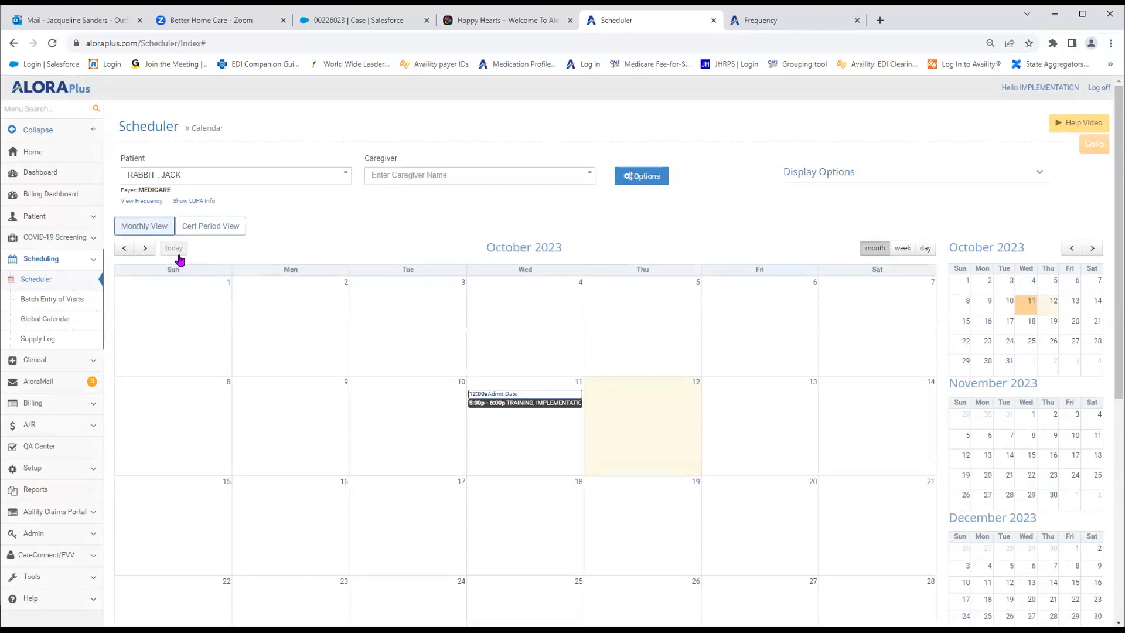
pyautogui.click(146, 248)
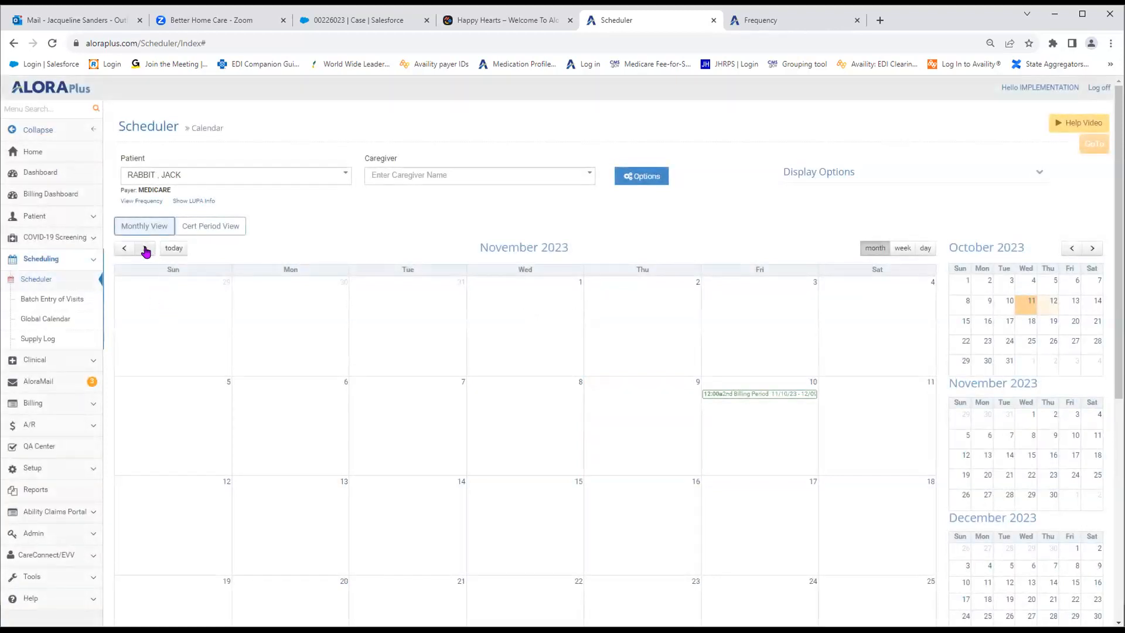
pyautogui.click(146, 249)
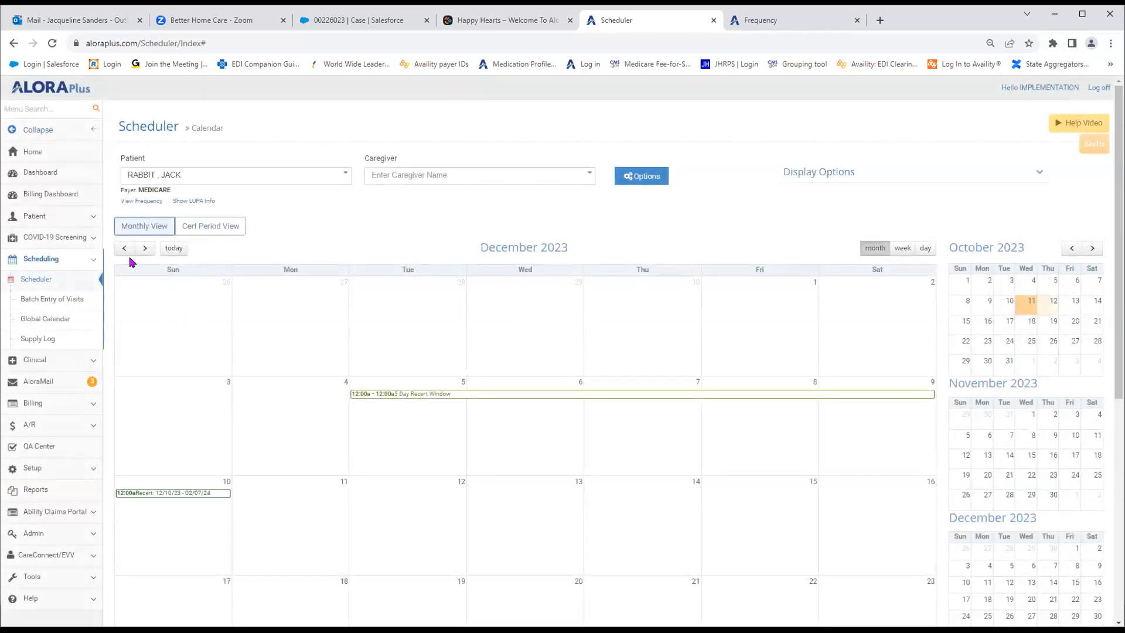
pyautogui.click(174, 248)
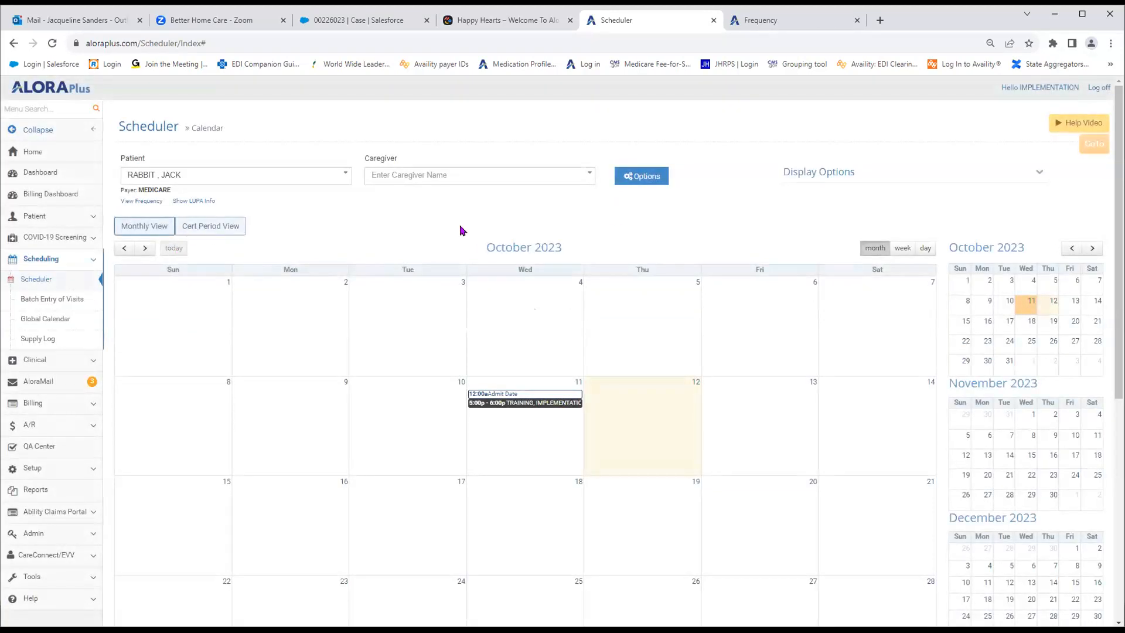
# - Examine the calendar in week view and in day view for October 12, 2023, and return to month view
pyautogui.click(900, 249)
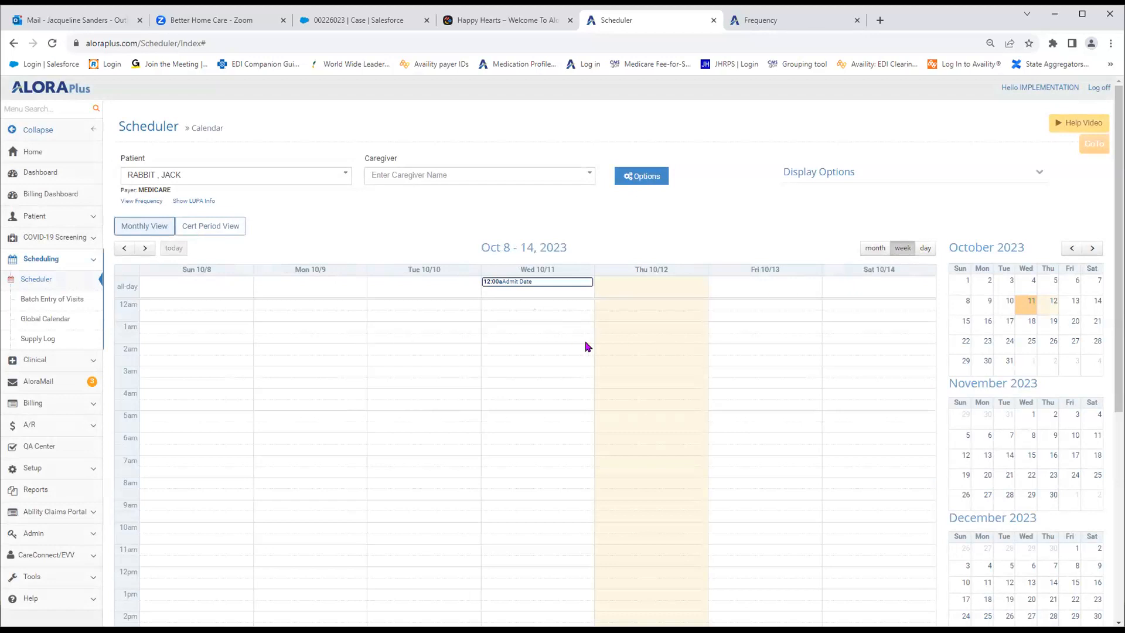
pyautogui.click(926, 249)
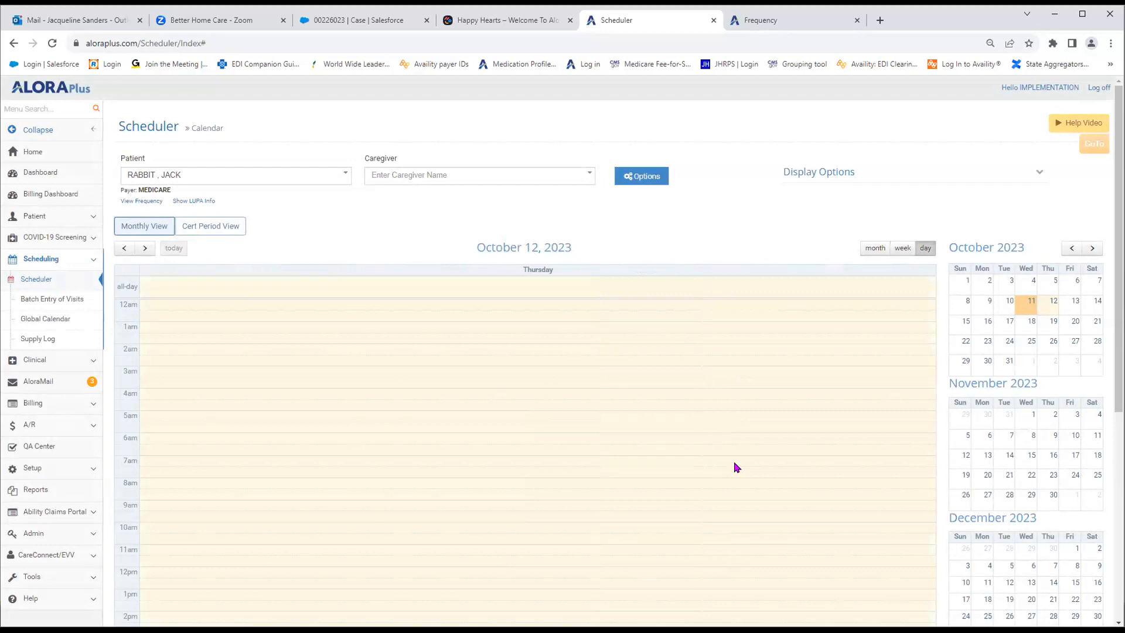
pyautogui.moveTo(476, 248); pyautogui.dragTo(581, 249)
pyautogui.scroll(-2, 560, 420)
pyautogui.scroll(2, 560, 420)
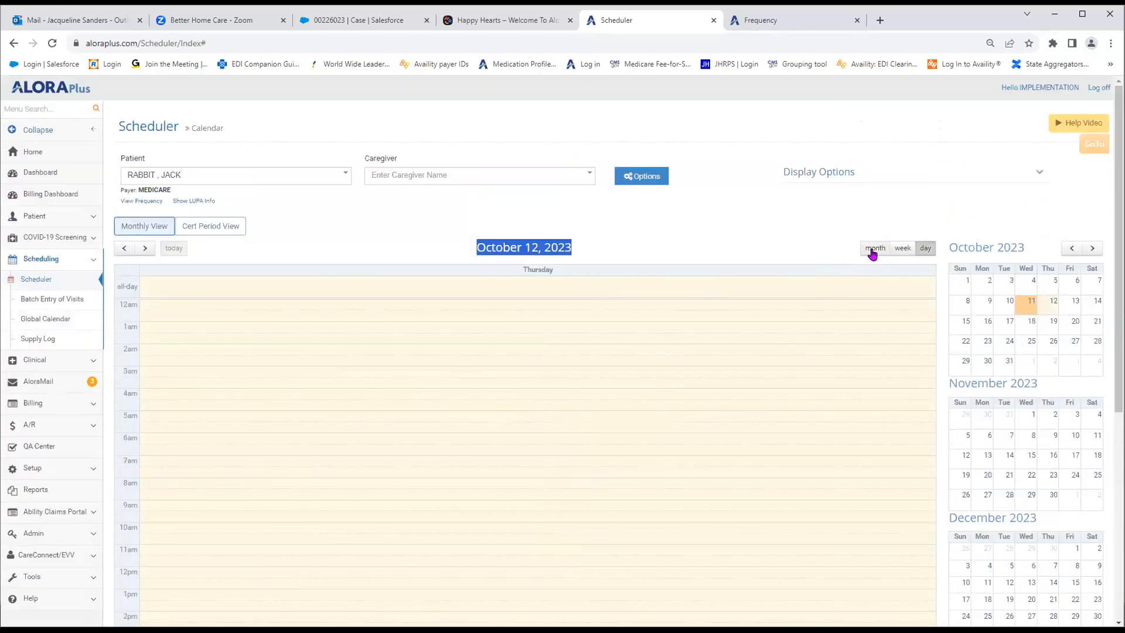
pyautogui.click(873, 250)
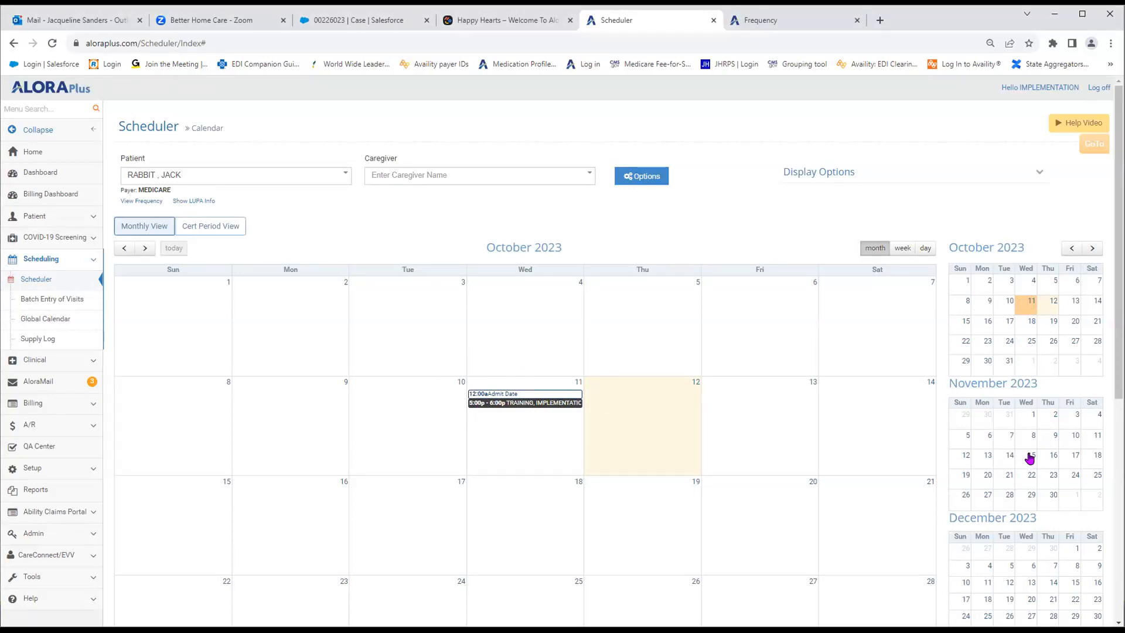
# - Jump between November, October and December 2023 using dates in the mini calendars, ending on October 2023
pyautogui.click(1031, 478)
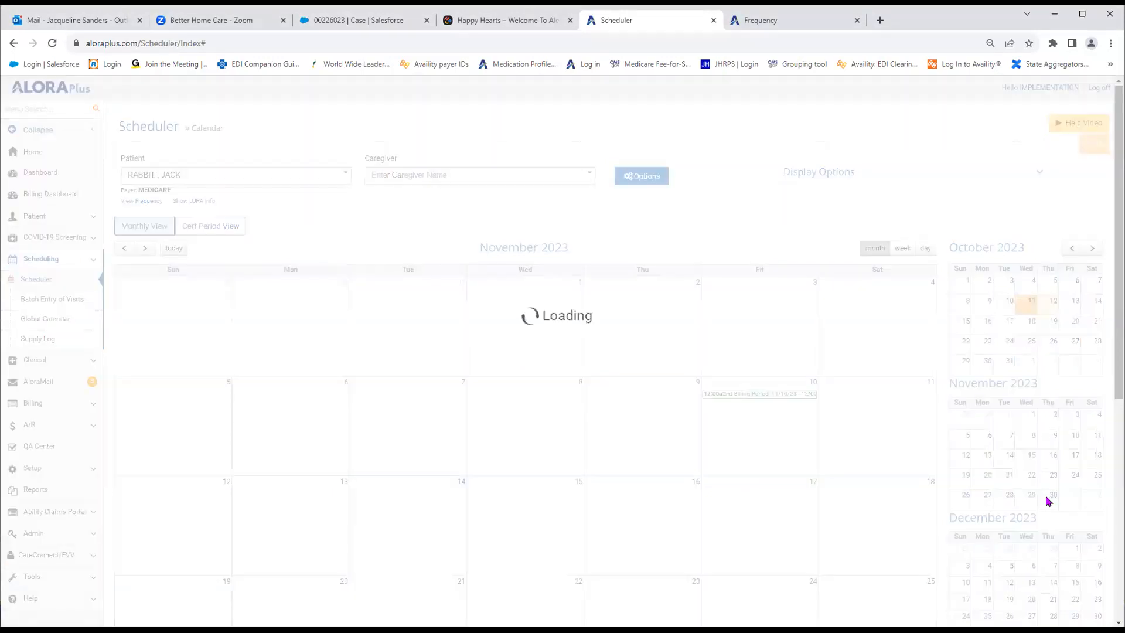
pyautogui.click(1032, 341)
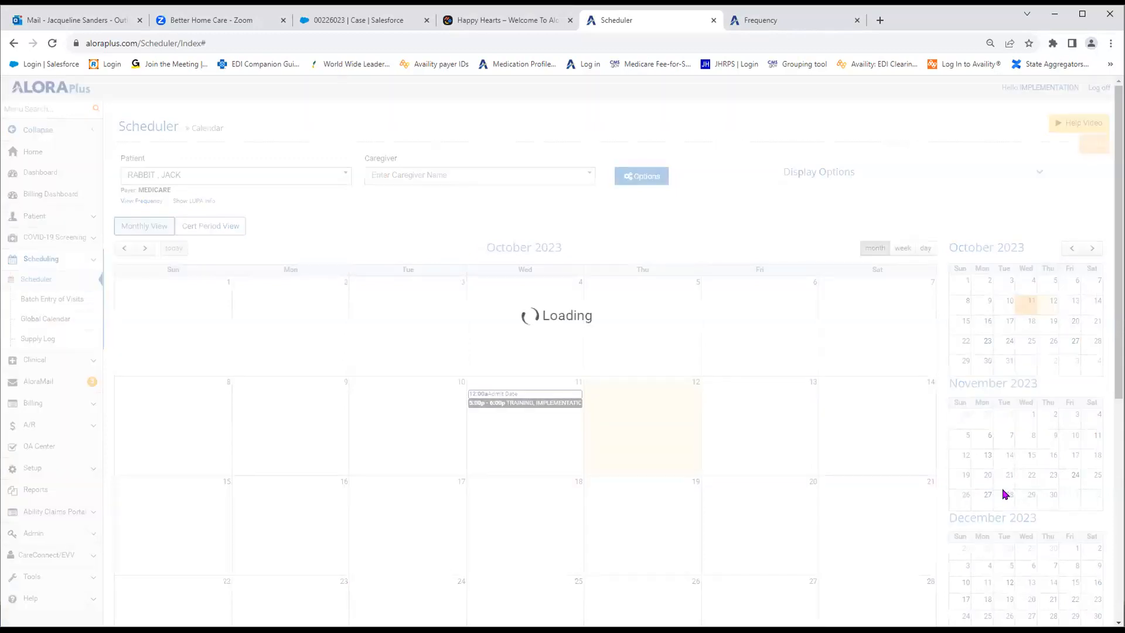
pyautogui.click(1043, 573)
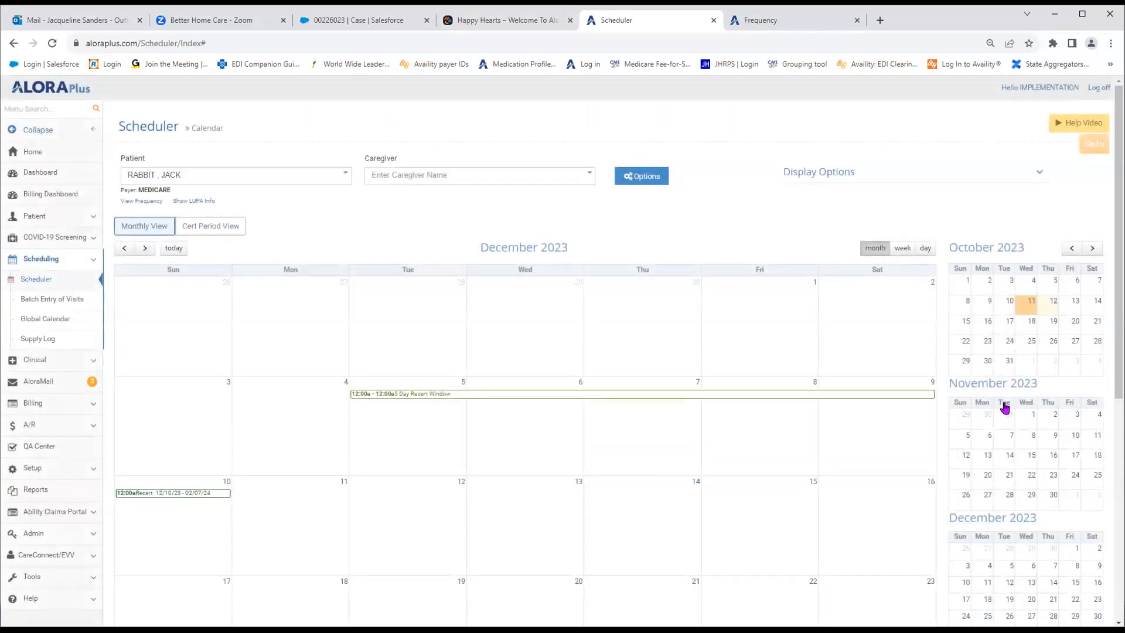
pyautogui.click(1008, 322)
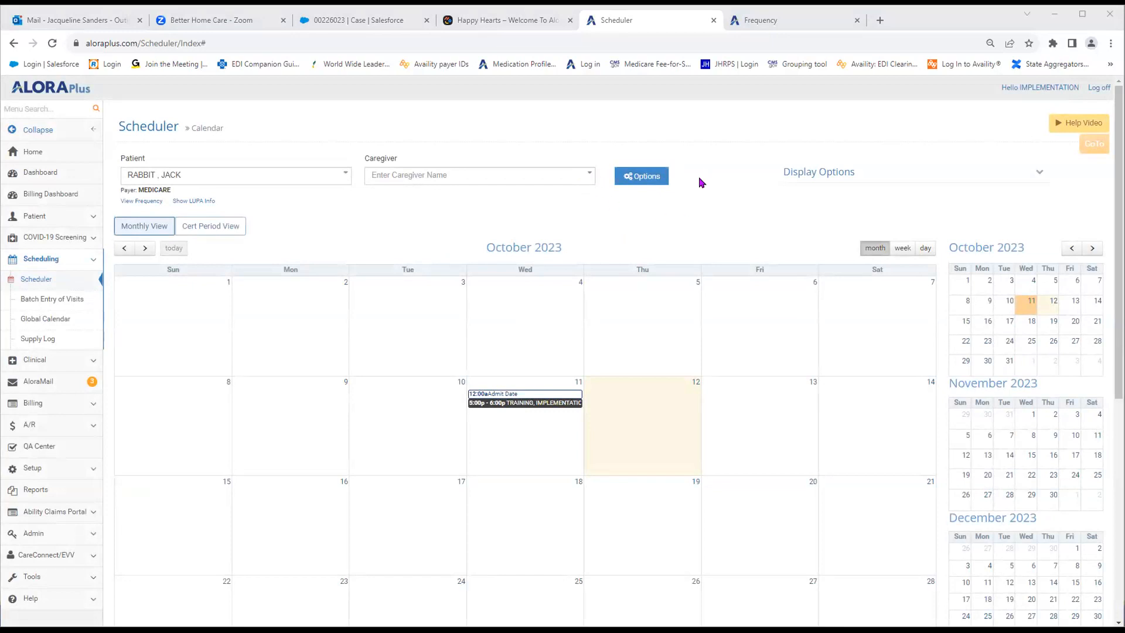
# - Open the Print Calendar options, check the Week and Date Range settings, and set the calendar to print by Month
pyautogui.click(648, 179)
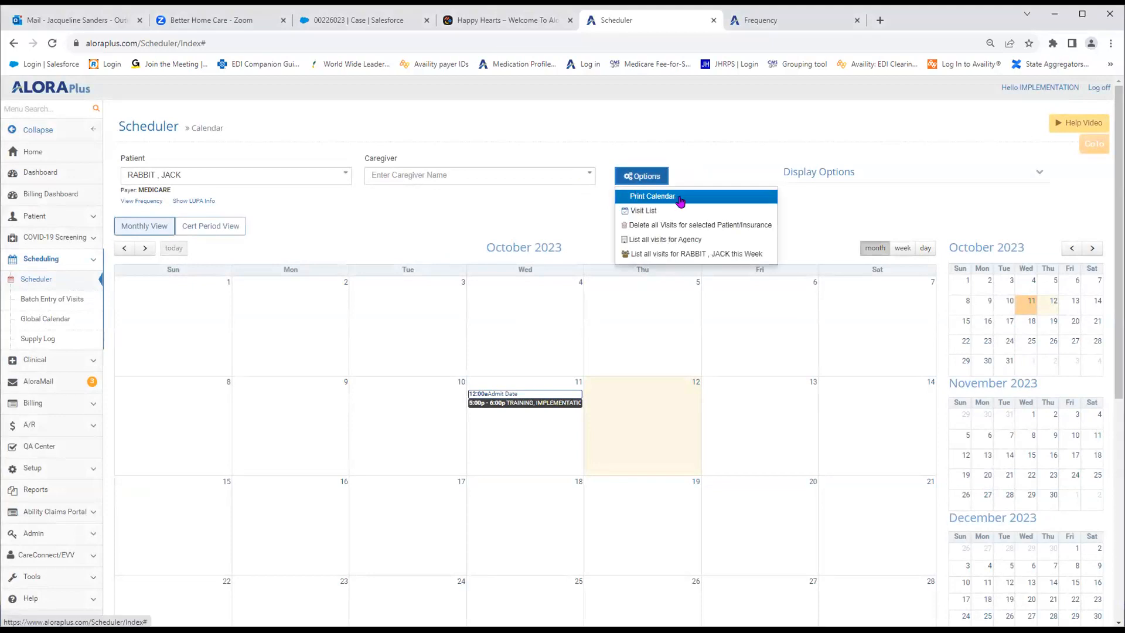
pyautogui.click(639, 200)
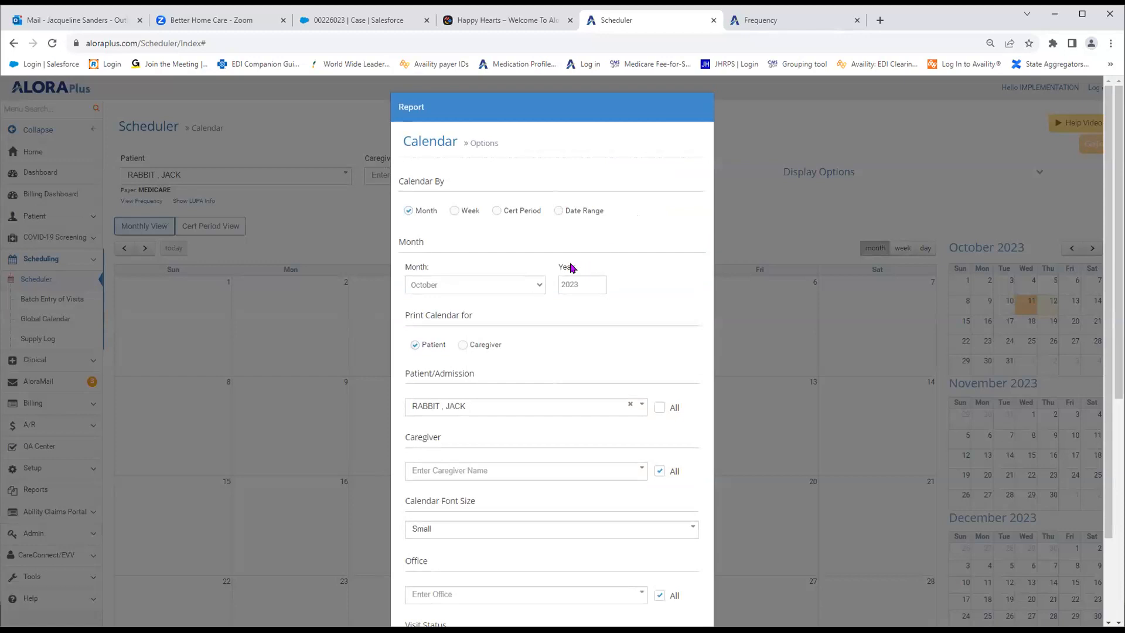
pyautogui.click(454, 212)
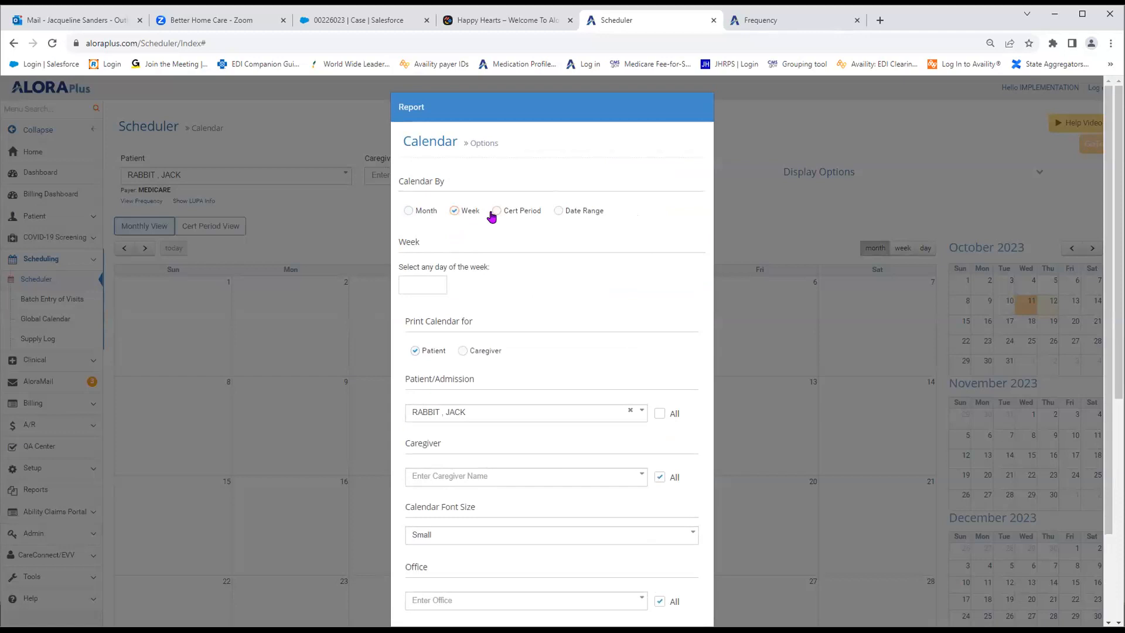
pyautogui.click(558, 211)
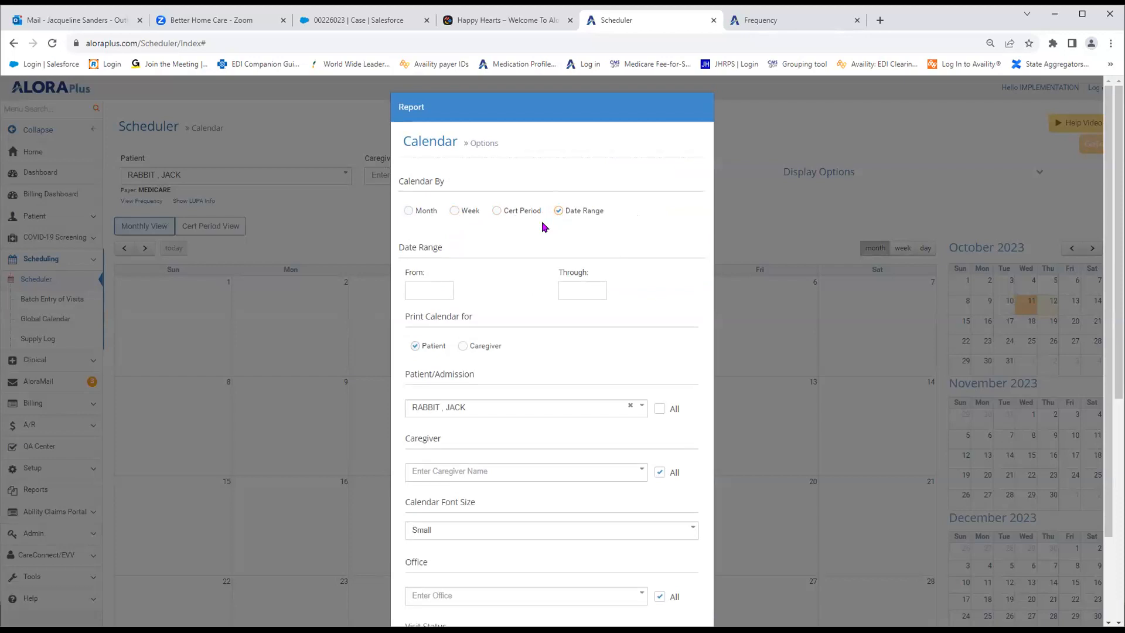
pyautogui.click(409, 211)
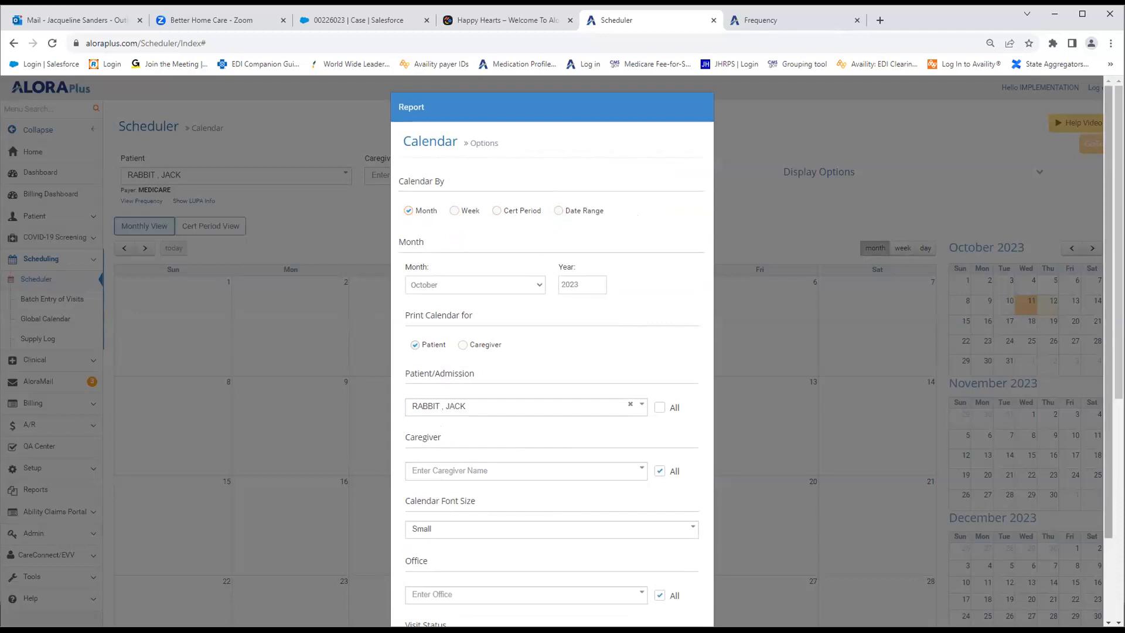
# - Run the patient's October 2023 calendar report with the Small font size, review it, and return to the Scheduler
pyautogui.scroll(-1, 552, 351)
pyautogui.scroll(-1, 552, 352)
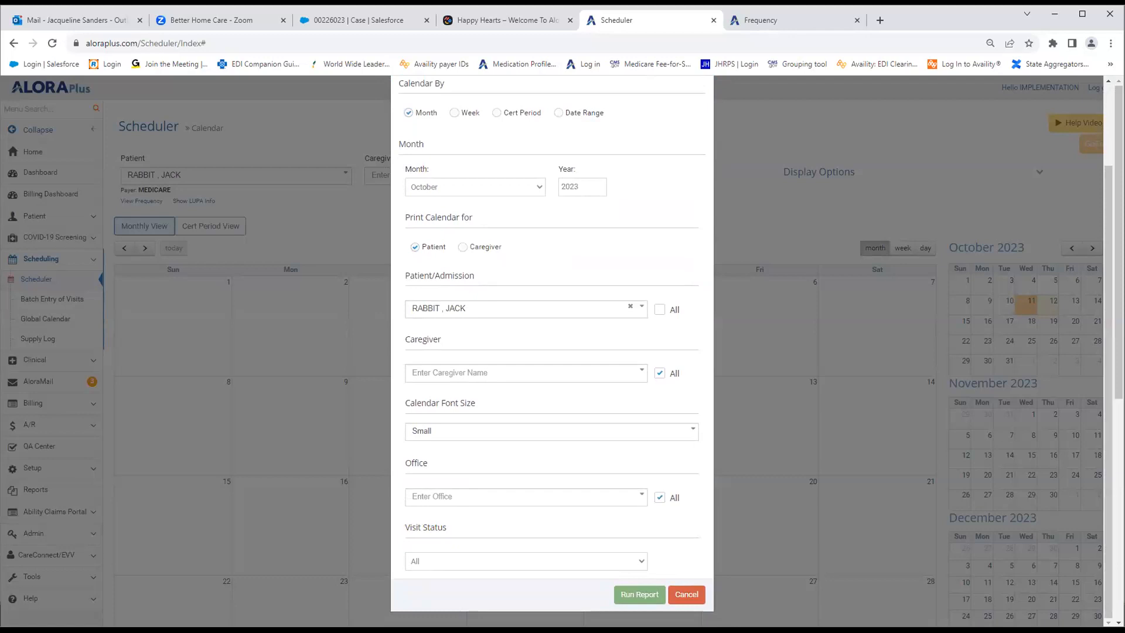
pyautogui.click(428, 434)
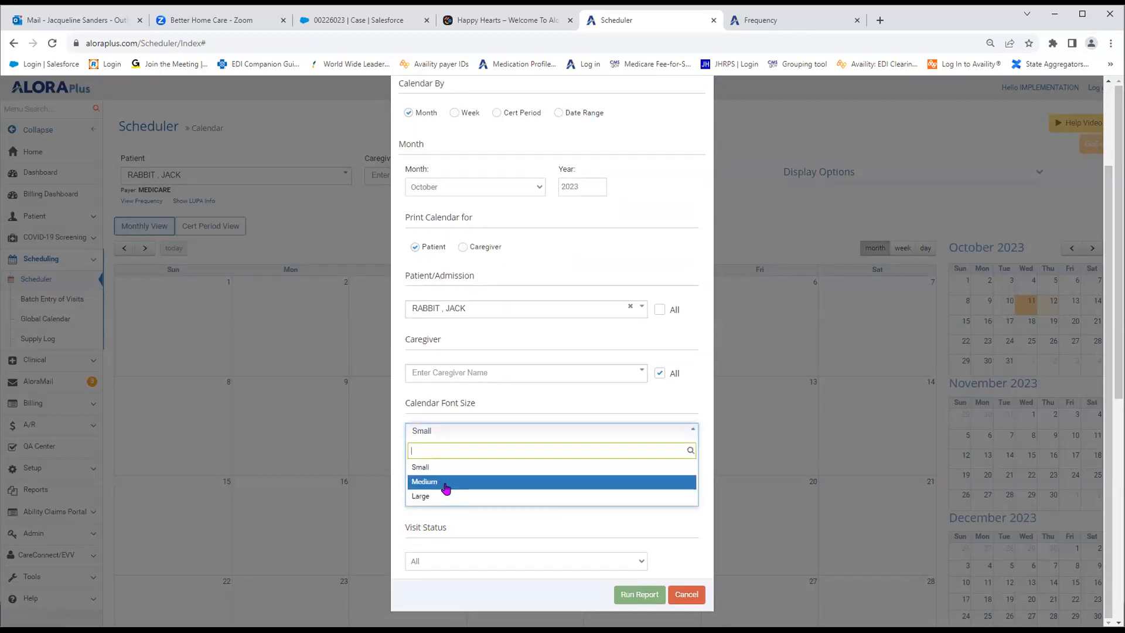
pyautogui.click(512, 399)
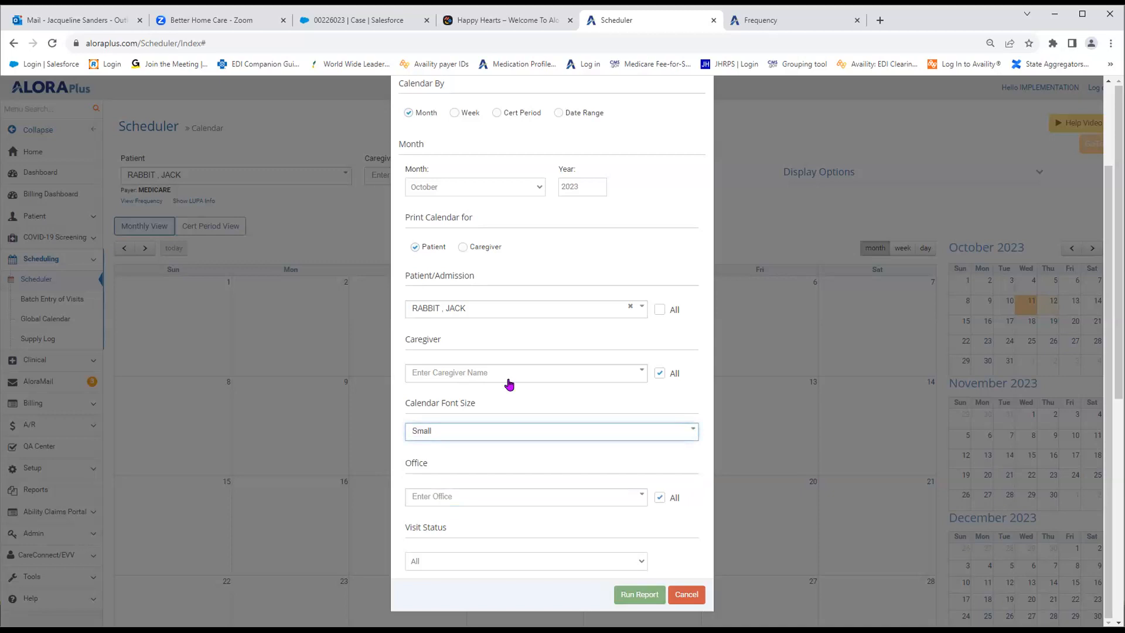
pyautogui.click(634, 596)
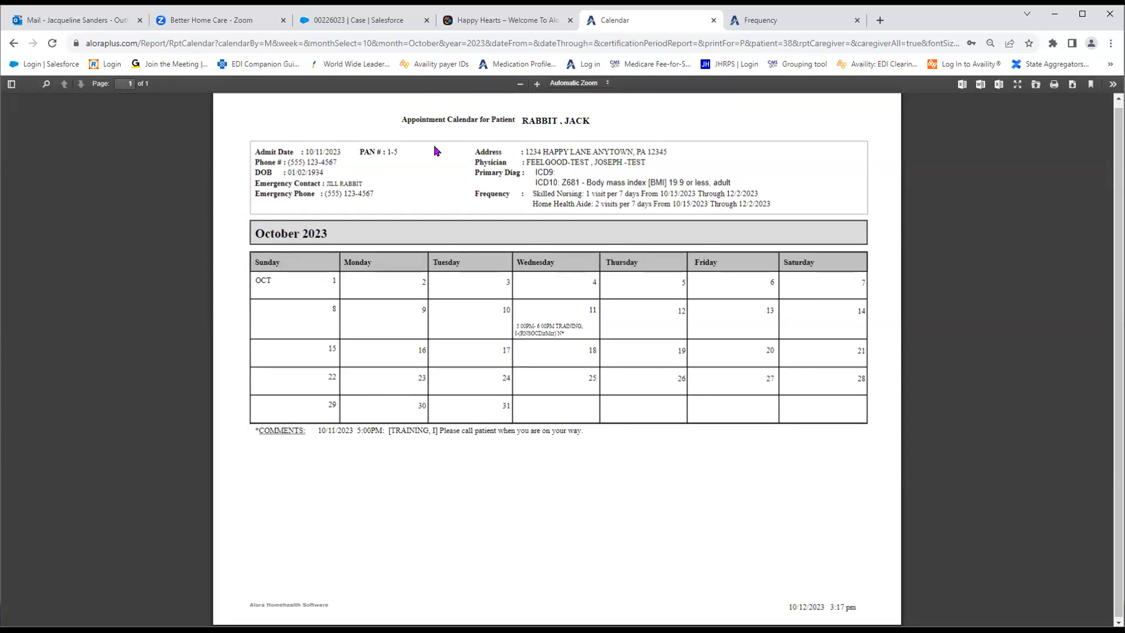
pyautogui.click(13, 45)
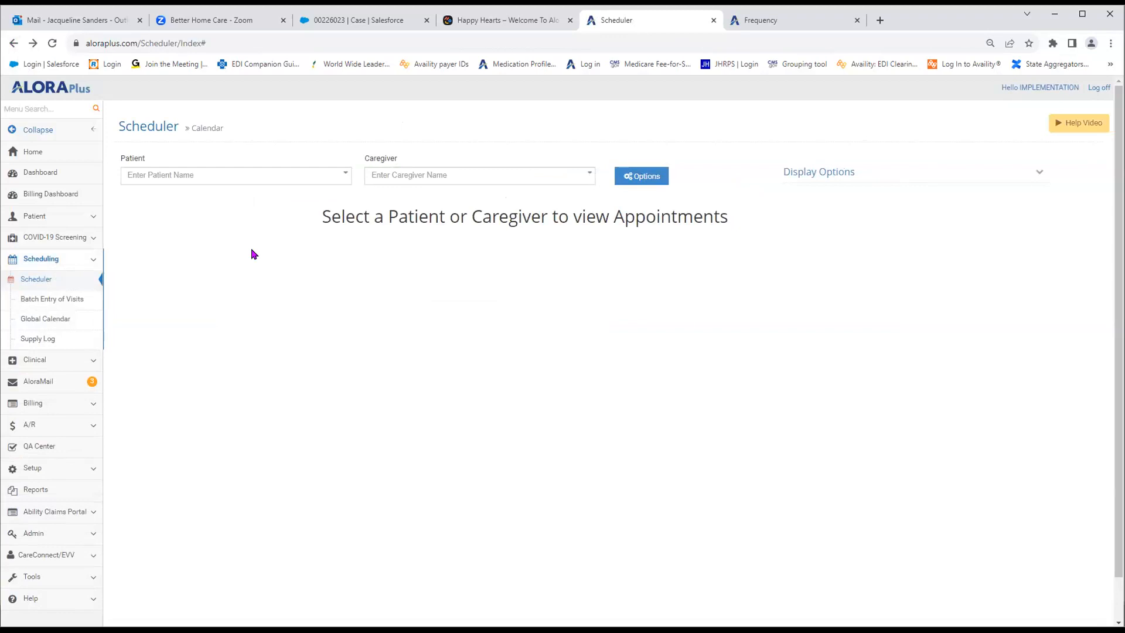
# - Load the calendar of the Medicare patient admitted 10/11/2023 and open the Visit List report options
pyautogui.click(245, 177)
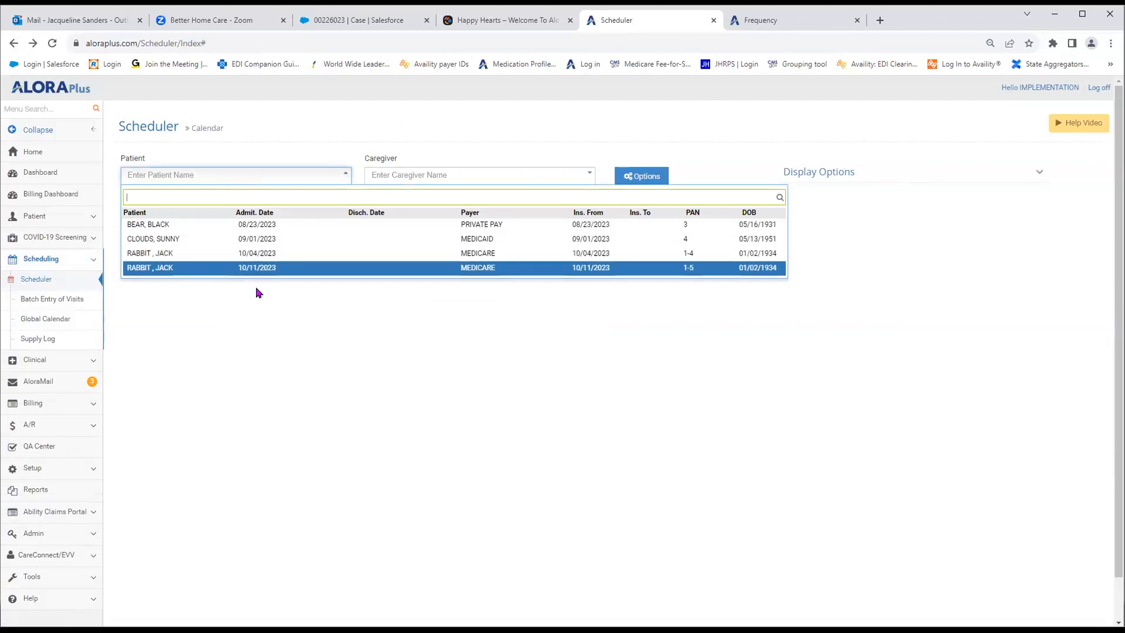
pyautogui.press('Return')
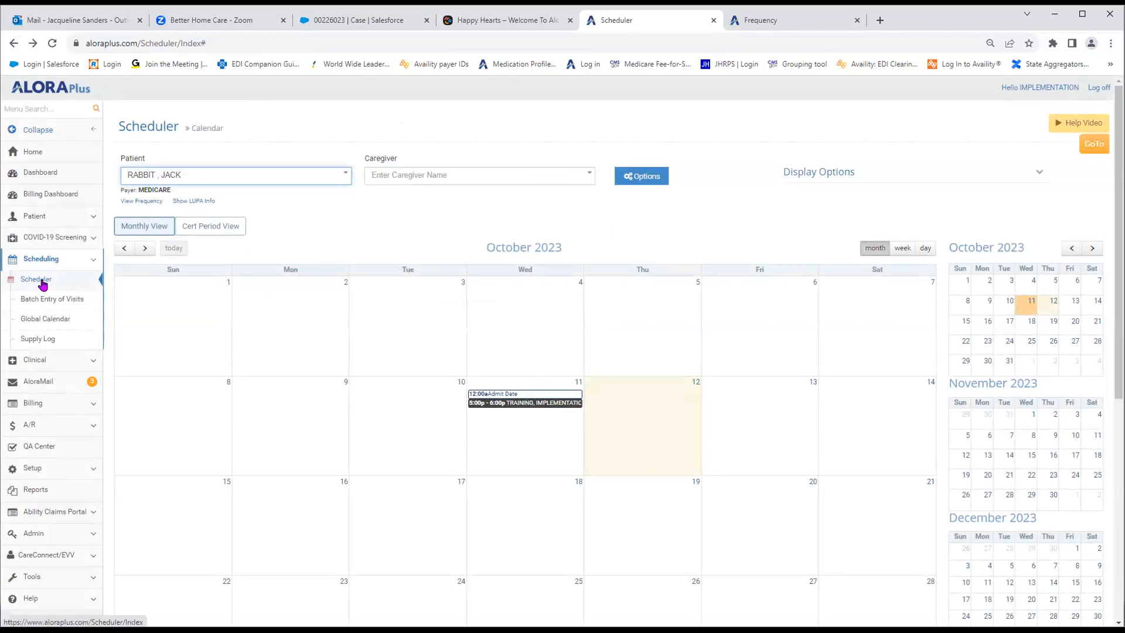
pyautogui.click(636, 179)
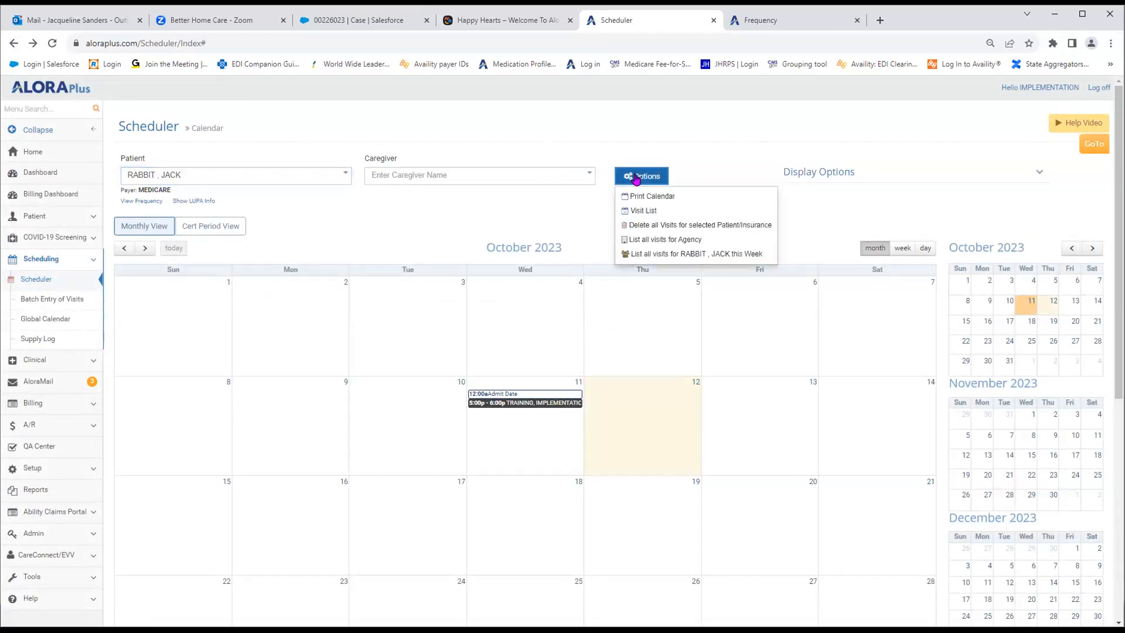
pyautogui.click(630, 218)
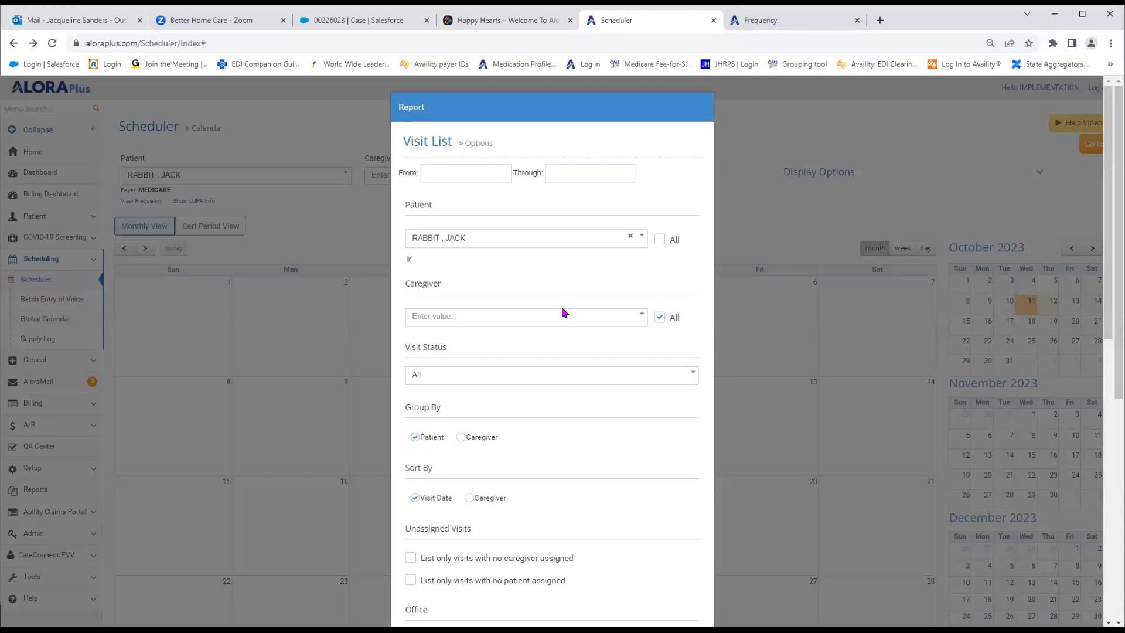
# - Set the Visit List report's date range from 10/01/2023 through 10/12/2023
pyautogui.click(440, 169)
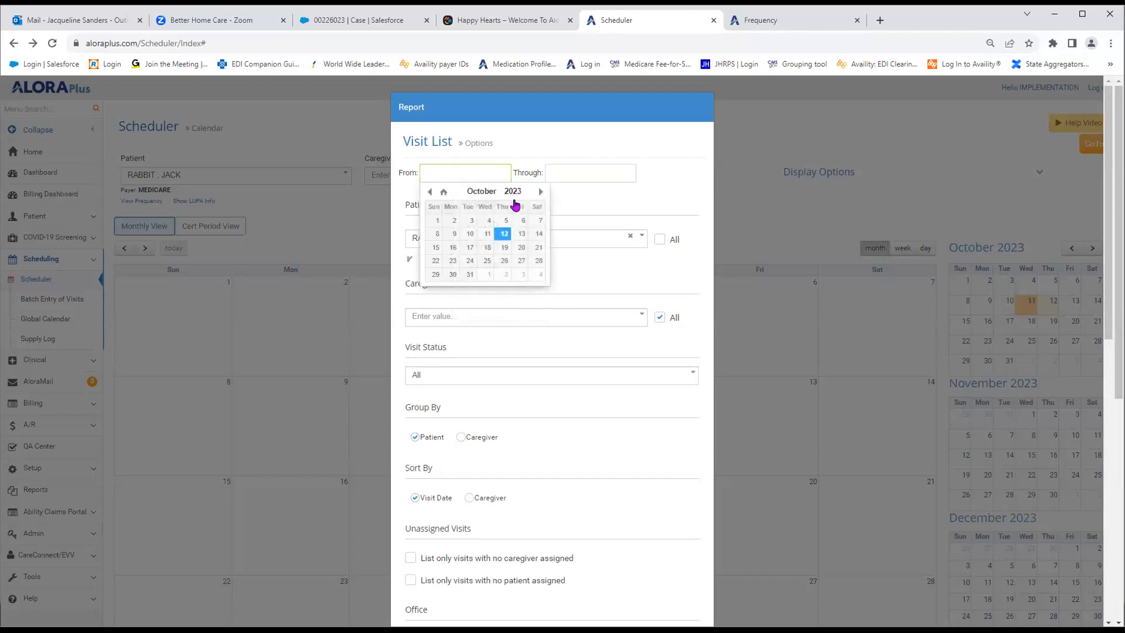
pyautogui.click(435, 222)
pyautogui.click(578, 173)
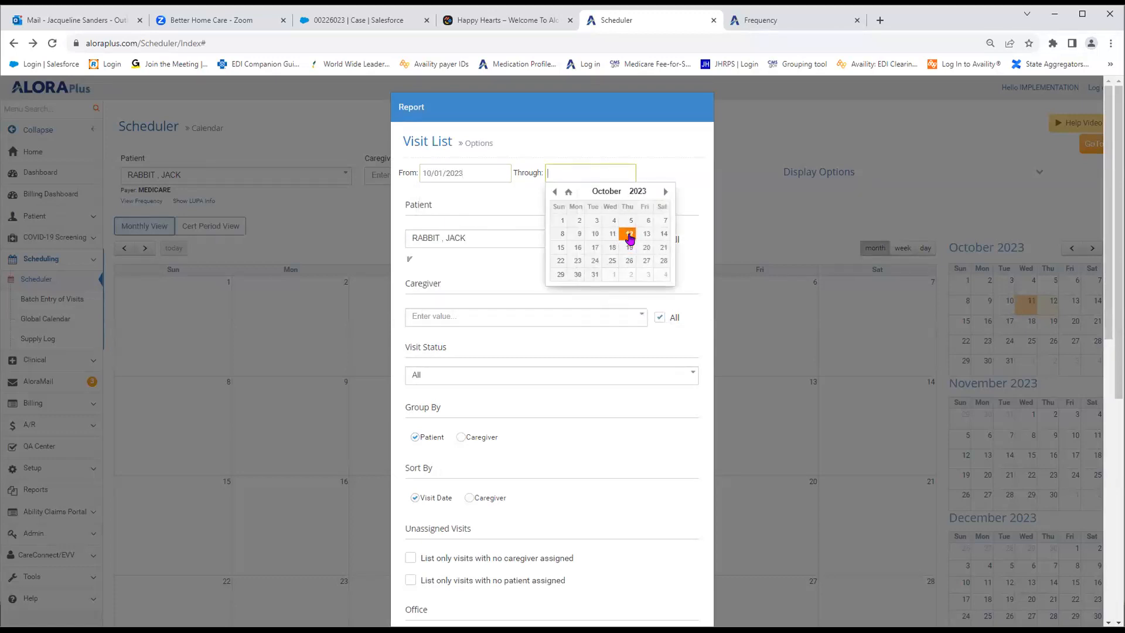
pyautogui.click(630, 235)
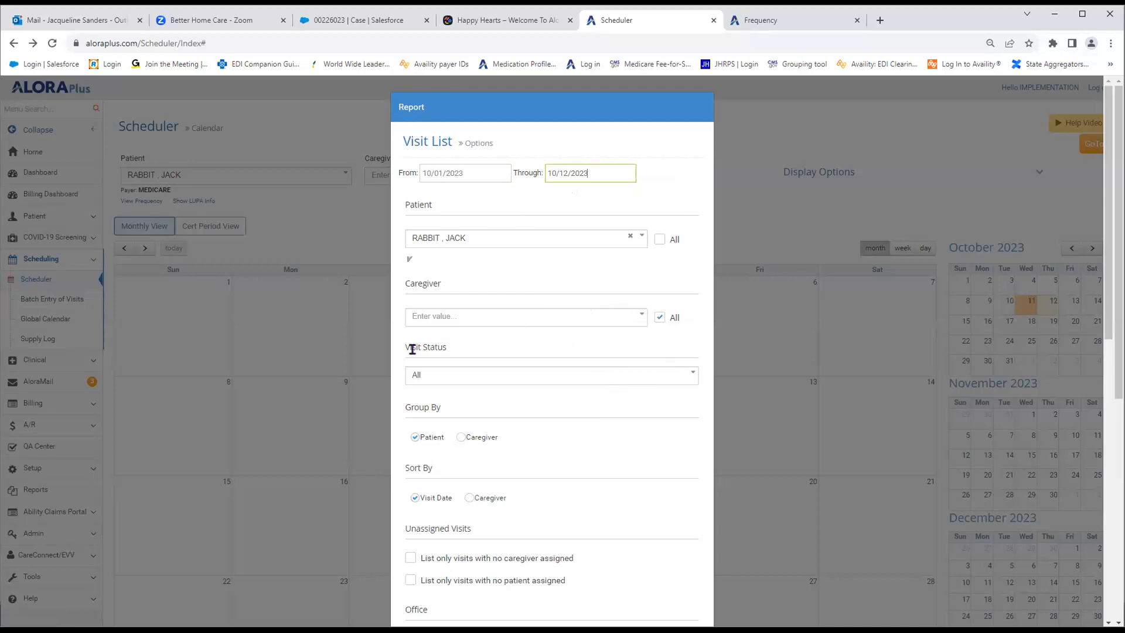
# - Set the report's Visit Status to Not Completed and run the Visit List report with the remaining options left at their defaults
pyautogui.moveTo(404, 350); pyautogui.dragTo(443, 345)
pyautogui.click(497, 382)
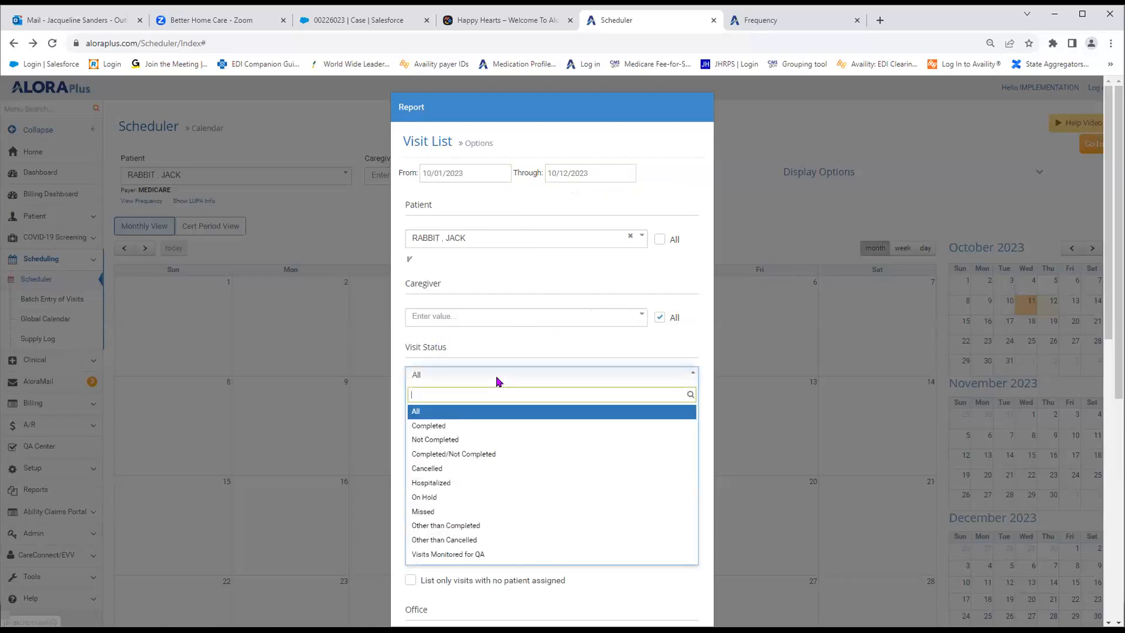
pyautogui.click(447, 441)
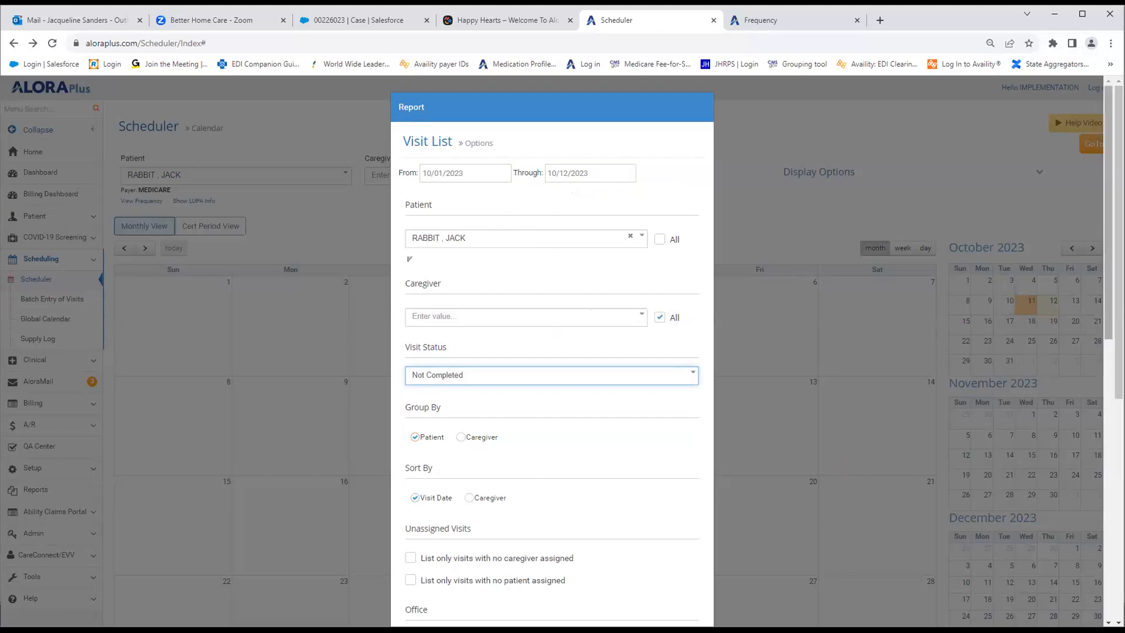
pyautogui.moveTo(1110, 211); pyautogui.dragTo(1109, 521)
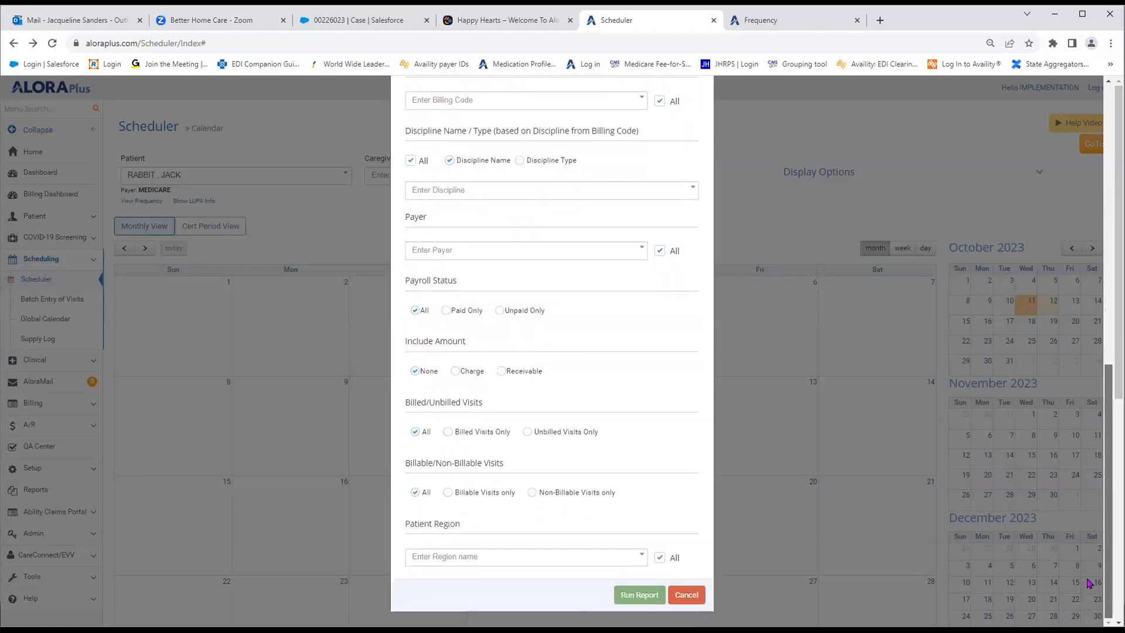
pyautogui.click(642, 596)
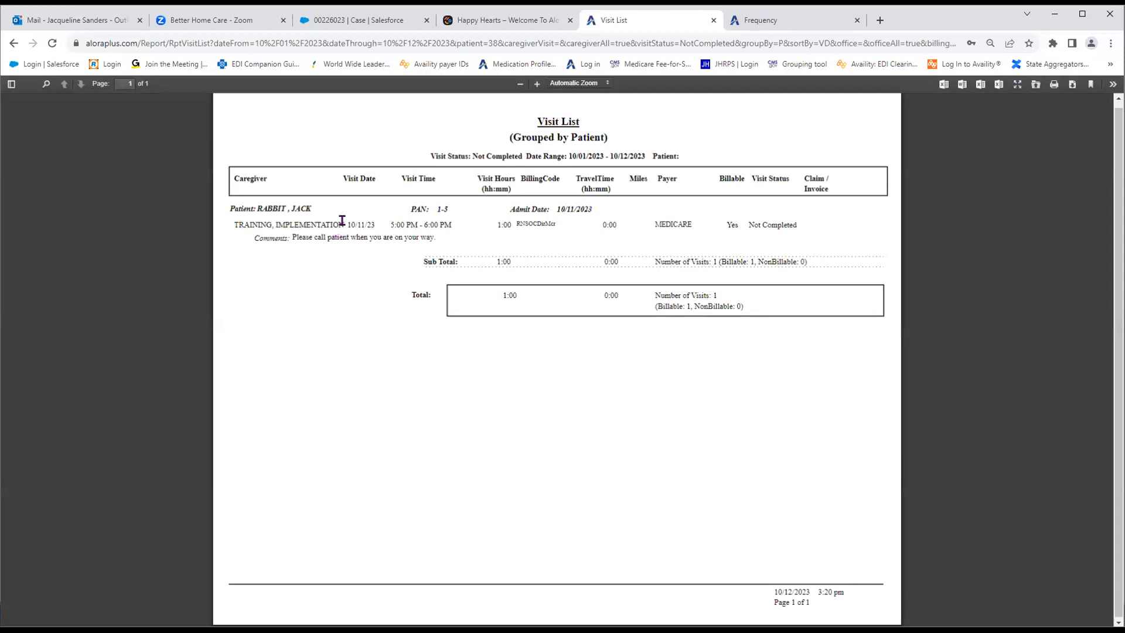
# - Review the caregiver, date, time, billing code and status in the Visit List, and reopen the calendar of the patient admitted 10/11/2023
pyautogui.moveTo(233, 224); pyautogui.dragTo(358, 173)
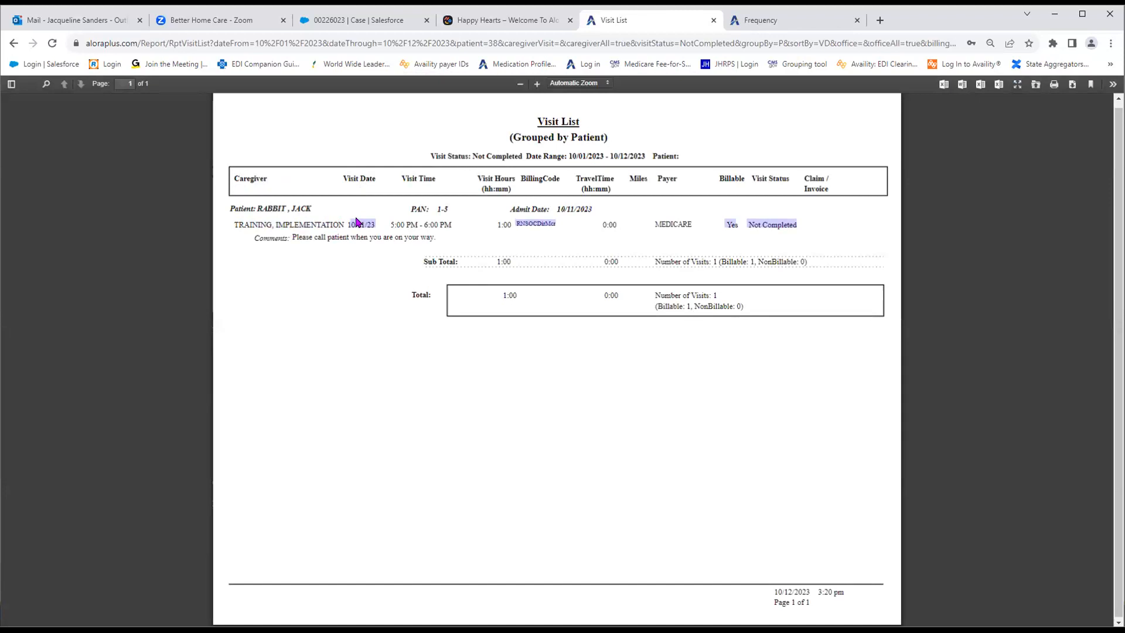
pyautogui.moveTo(392, 224); pyautogui.dragTo(513, 224)
pyautogui.click(492, 230)
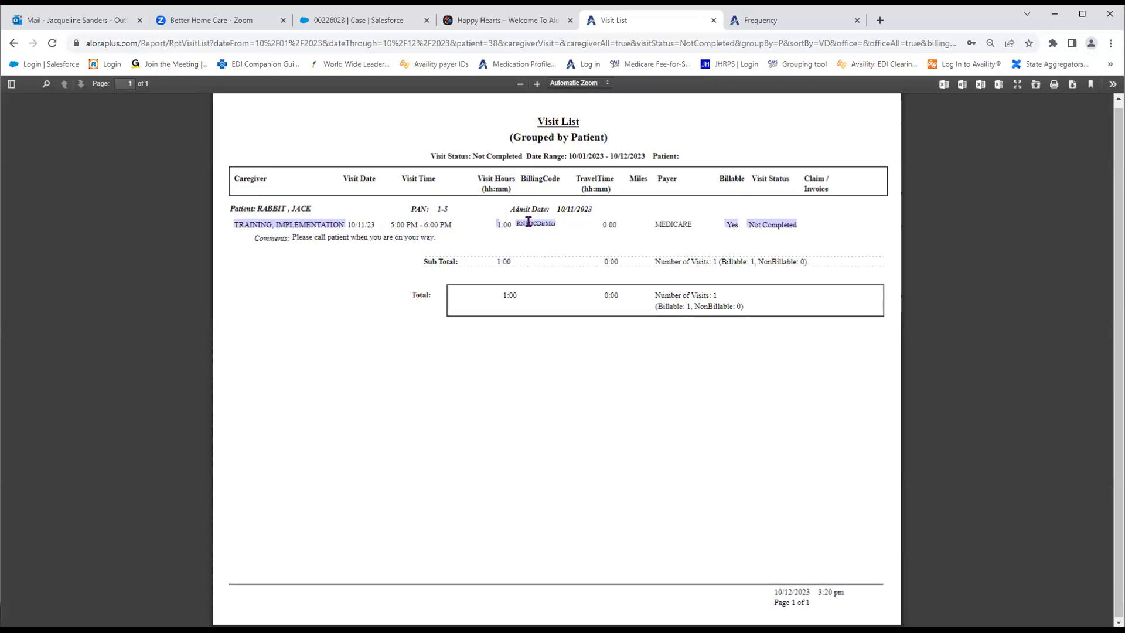
pyautogui.moveTo(524, 224); pyautogui.dragTo(748, 225)
pyautogui.click(745, 237)
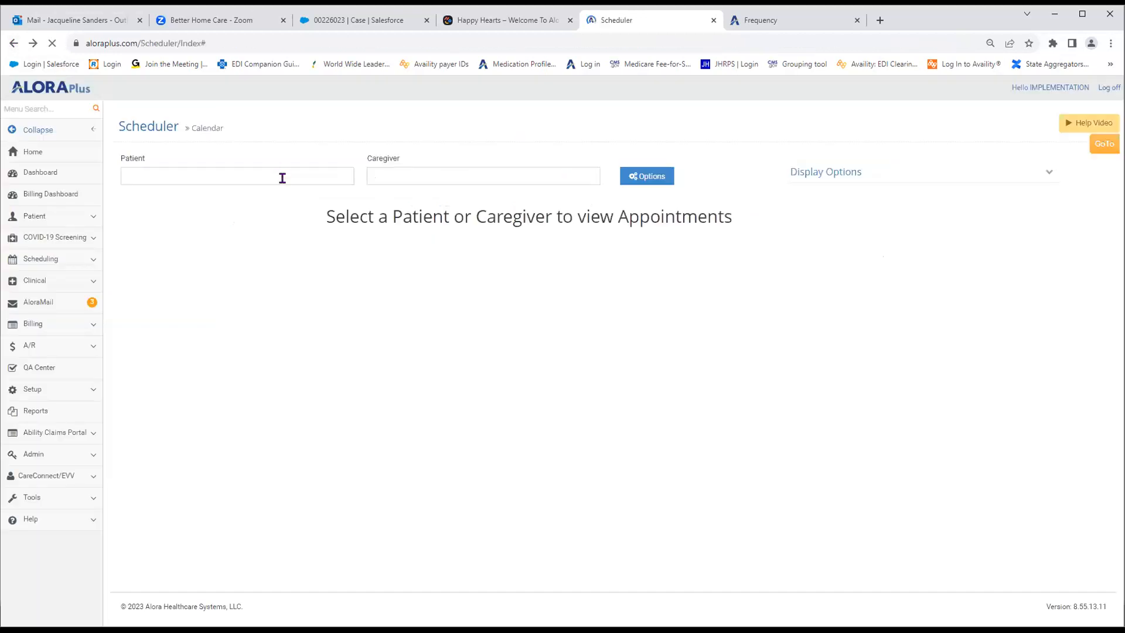
pyautogui.click(324, 182)
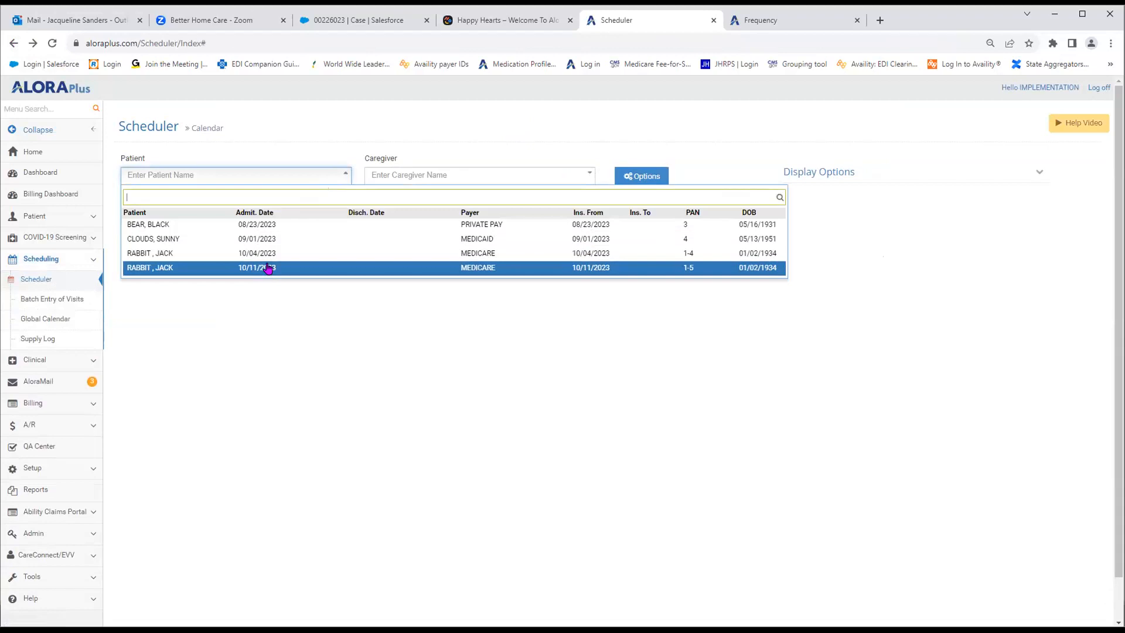
pyautogui.click(267, 268)
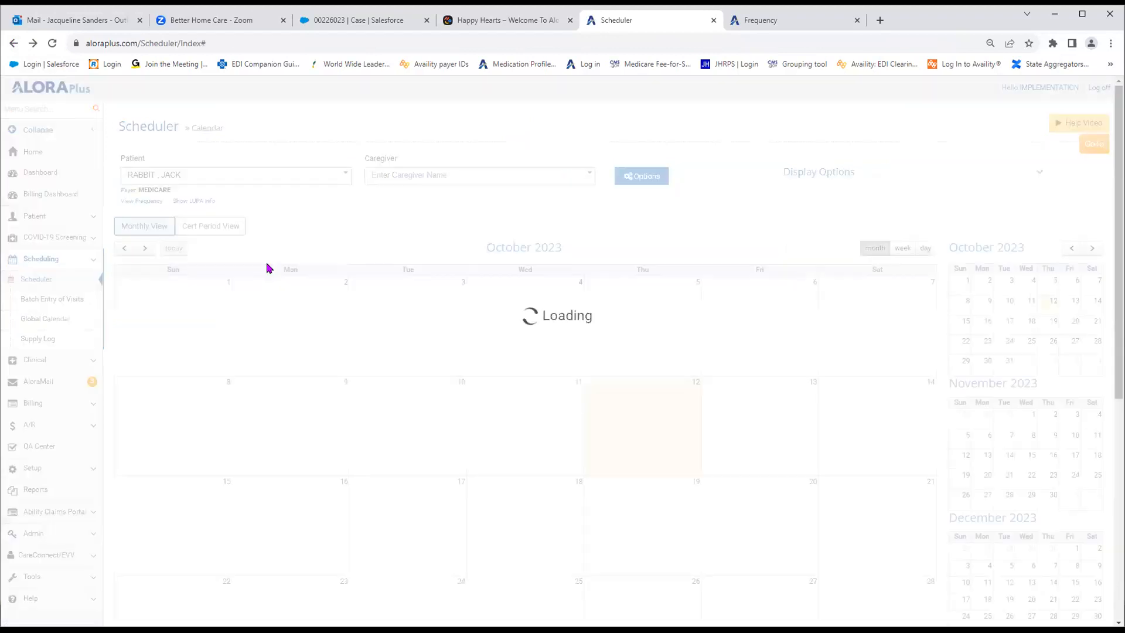
# - Go through deleting all visits for the selected patient/insurance with the prefilled supervisor login, read the final warning, and decline the deletion
pyautogui.click(656, 182)
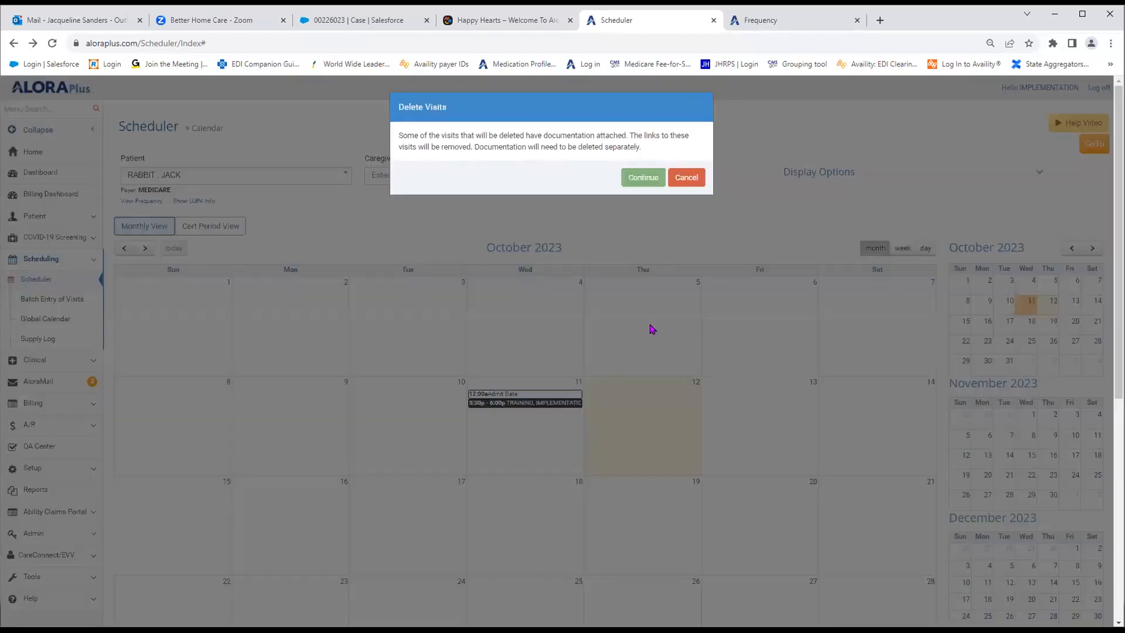
pyautogui.click(635, 178)
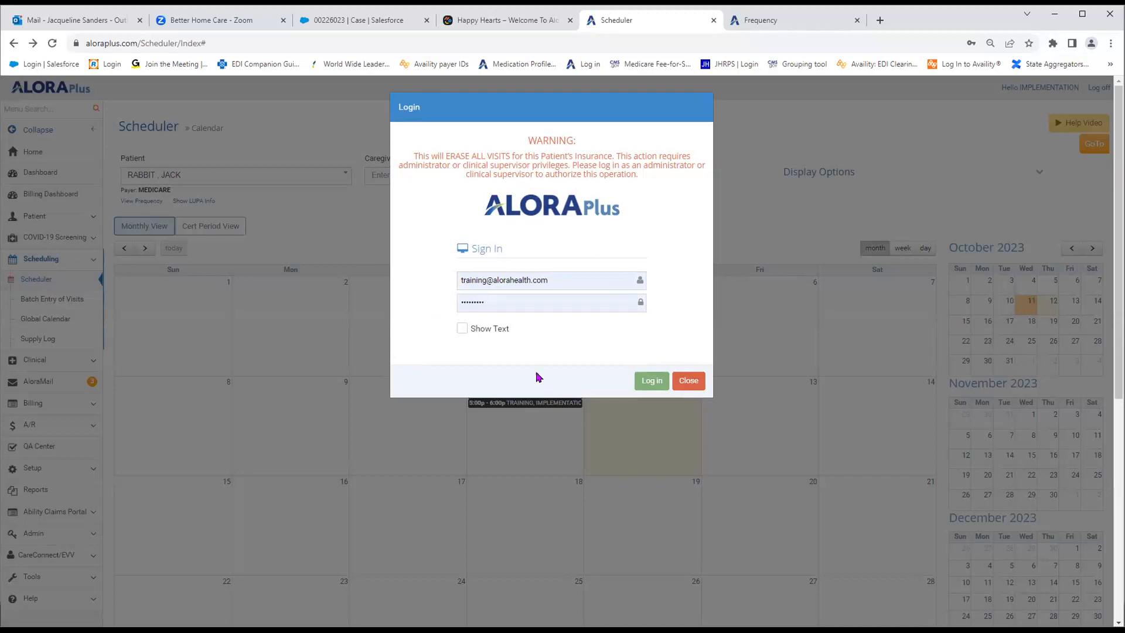
pyautogui.click(652, 382)
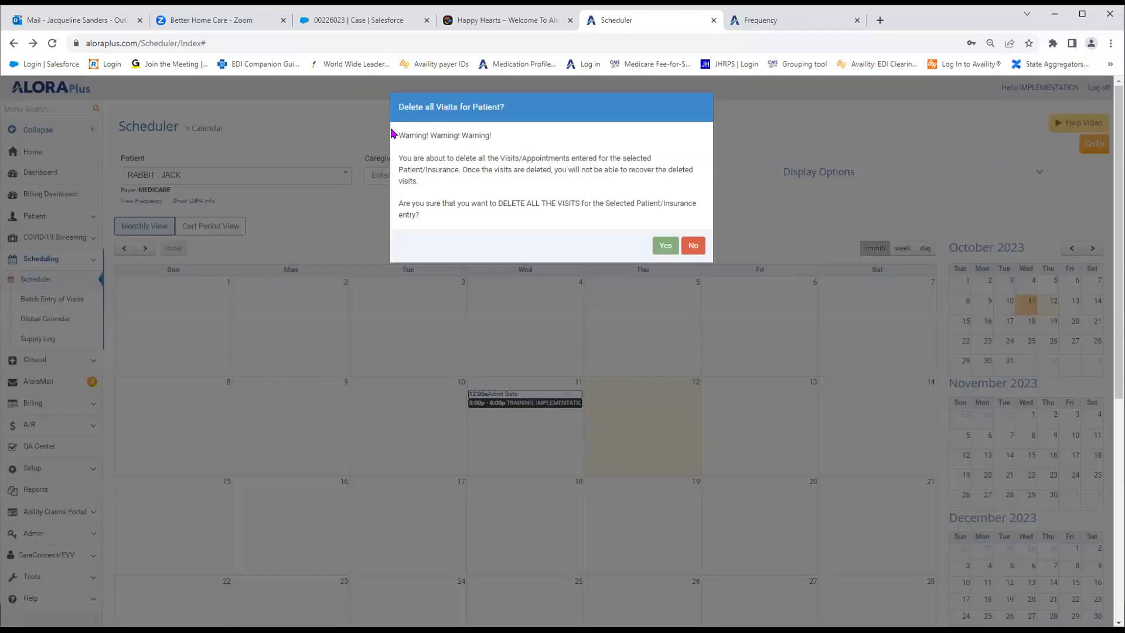
pyautogui.tripleClick(439, 107)
pyautogui.moveTo(399, 136); pyautogui.dragTo(504, 147)
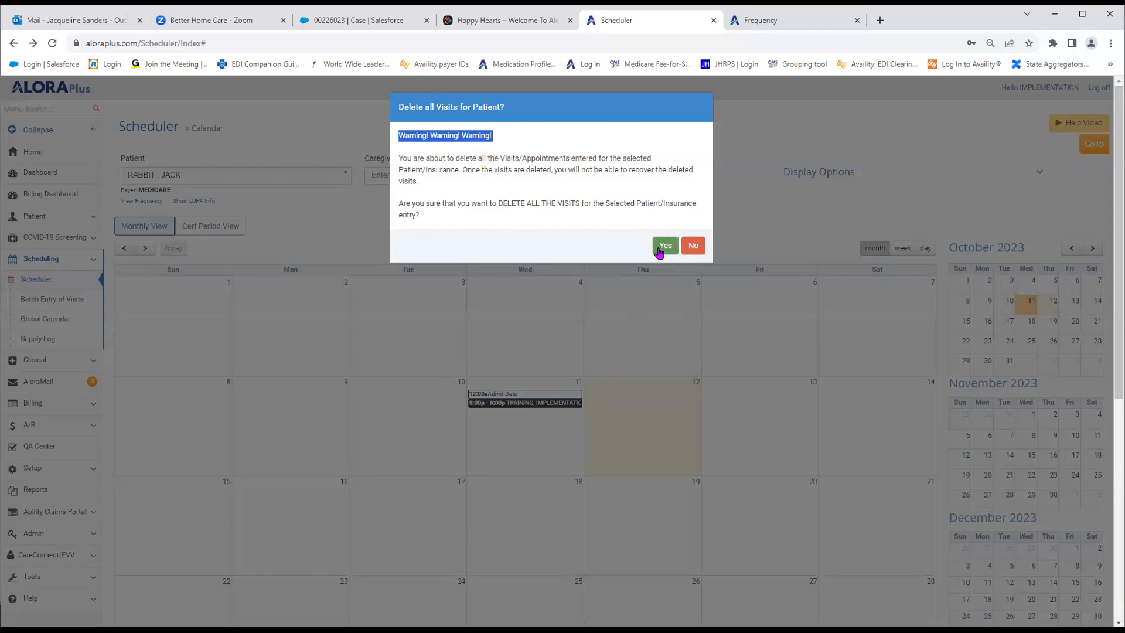
pyautogui.moveTo(497, 203); pyautogui.dragTo(579, 202)
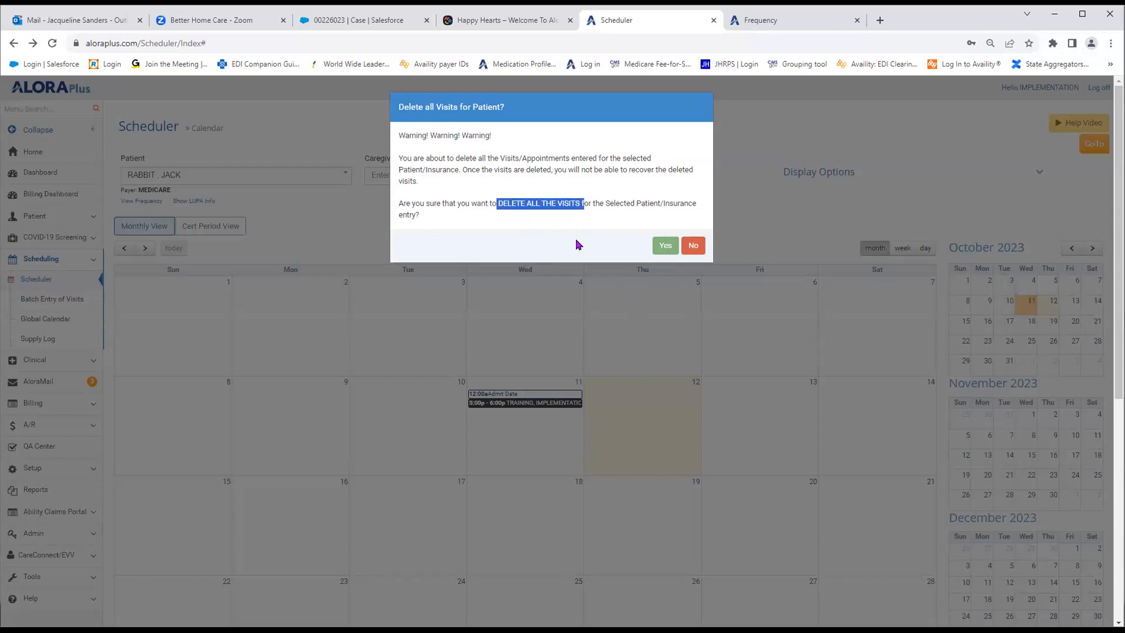
pyautogui.click(699, 248)
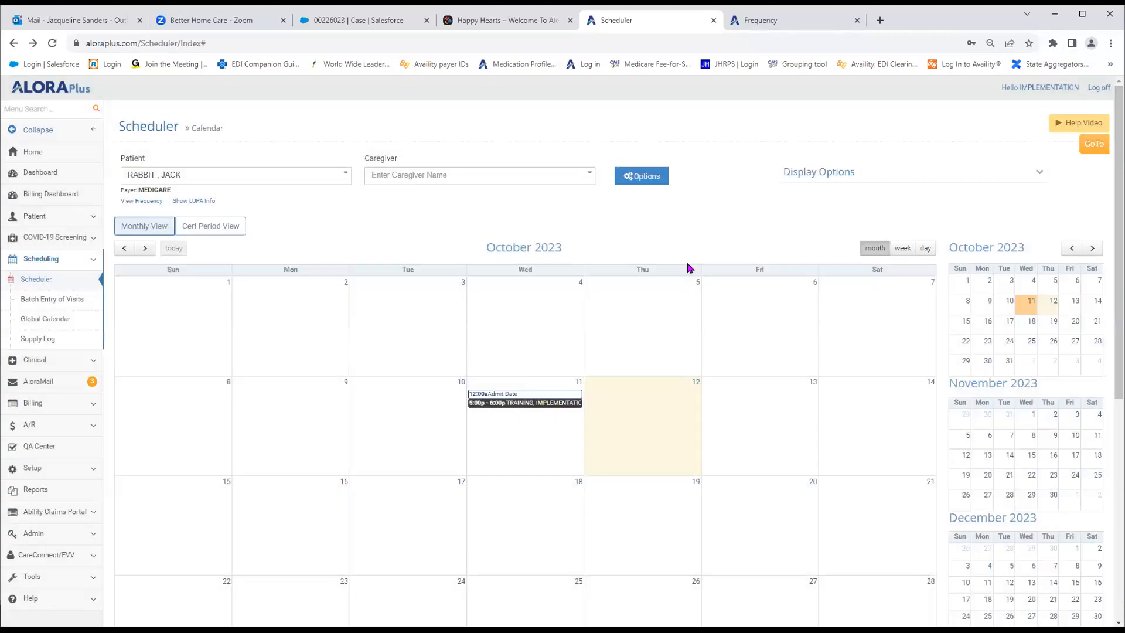
# - List all visits for the agency and examine the patients and caregivers scheduled for today
pyautogui.click(657, 186)
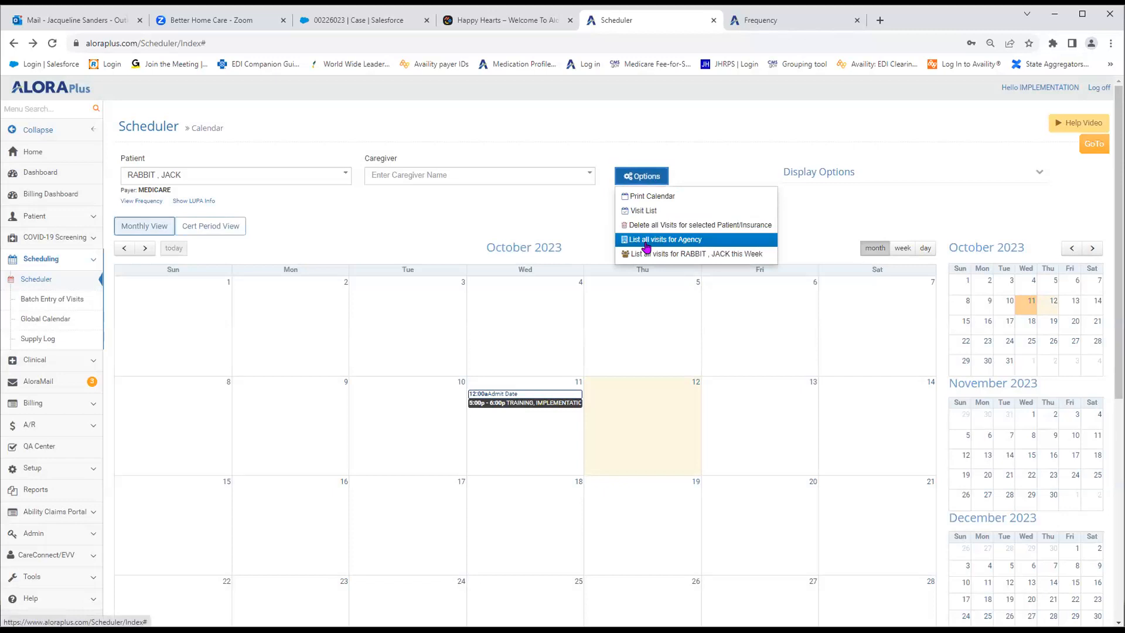
pyautogui.click(641, 241)
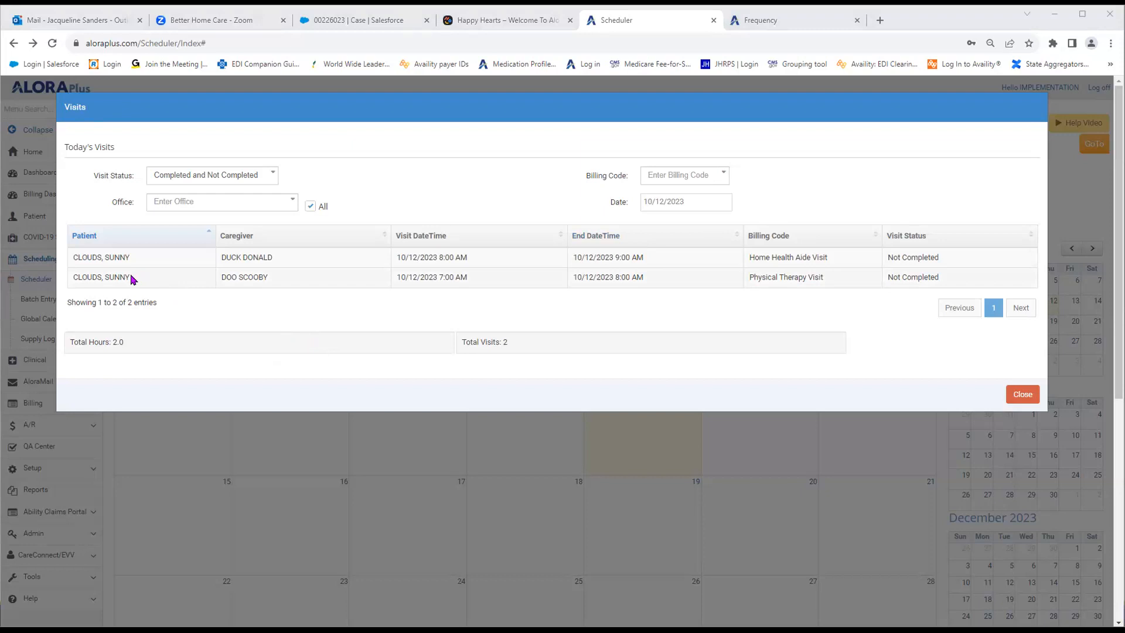
pyautogui.moveTo(130, 278); pyautogui.dragTo(69, 277)
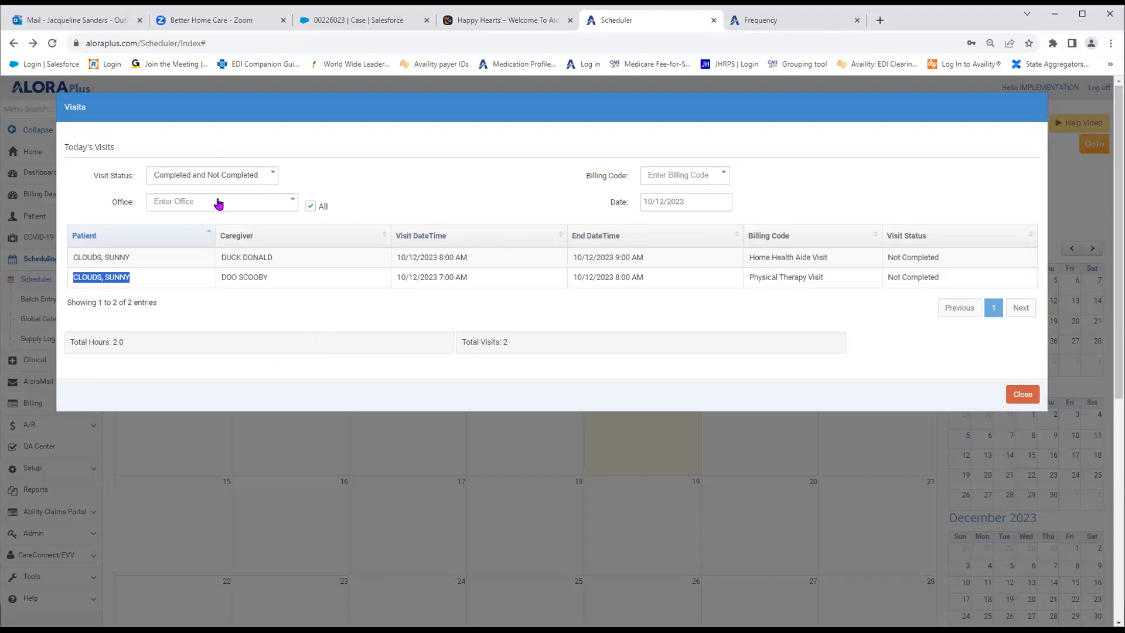
# - Change the agency visit list's date to 10/13/2023, review its visits, total hours and total visits, and close the list
pyautogui.click(672, 201)
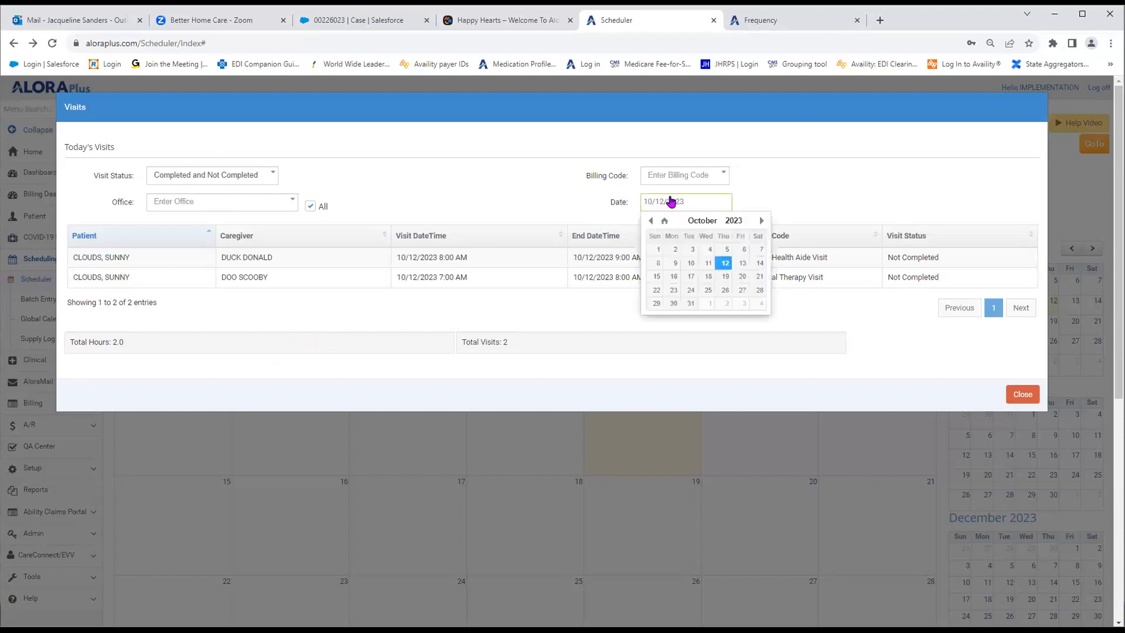
pyautogui.click(741, 265)
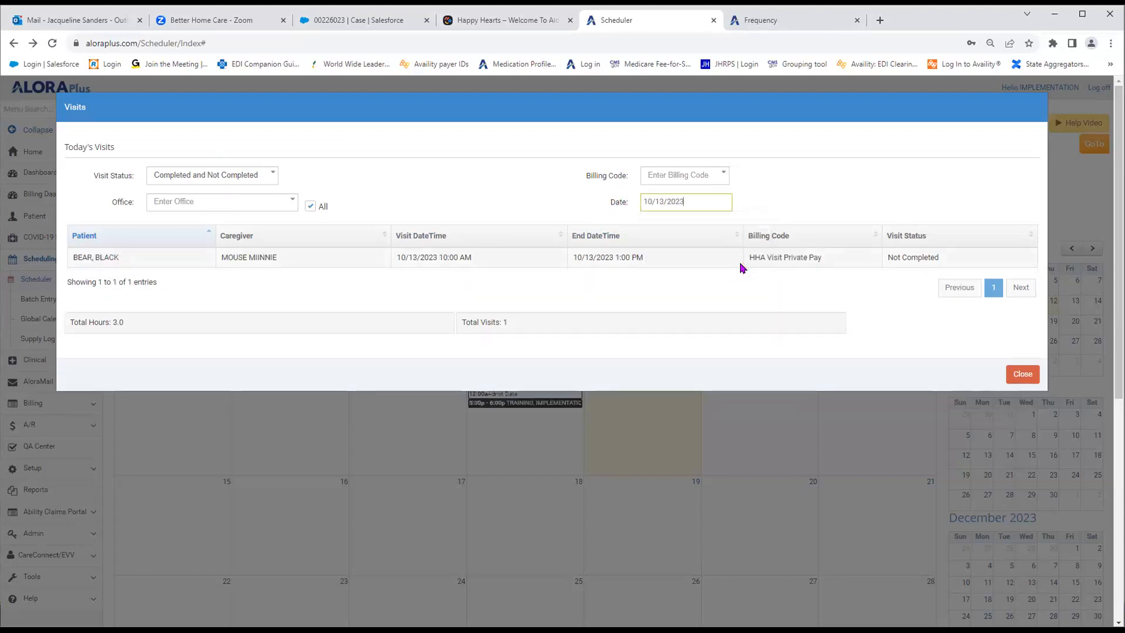
pyautogui.moveTo(221, 258); pyautogui.dragTo(319, 258)
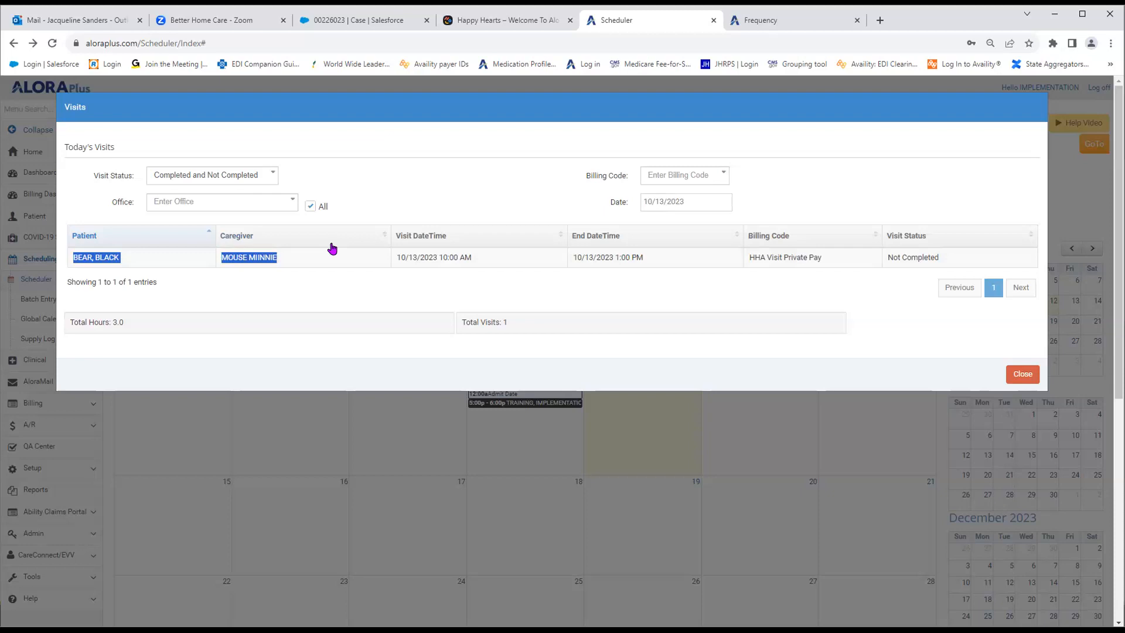
pyautogui.doubleClick(618, 202)
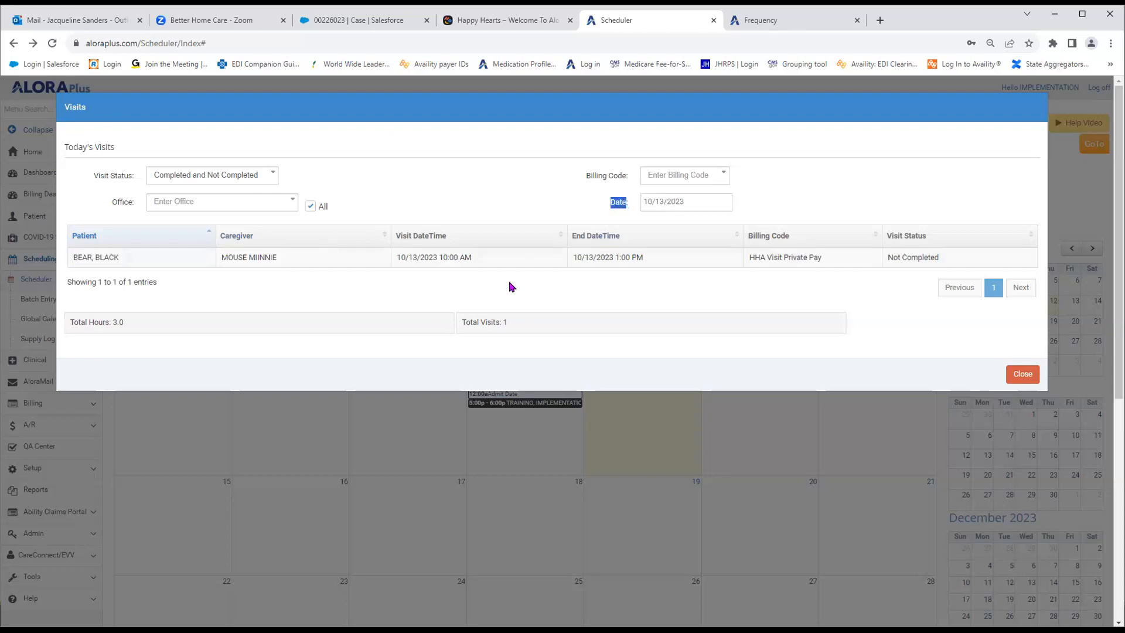
pyautogui.moveTo(125, 322); pyautogui.dragTo(67, 324)
pyautogui.moveTo(520, 326); pyautogui.dragTo(450, 327)
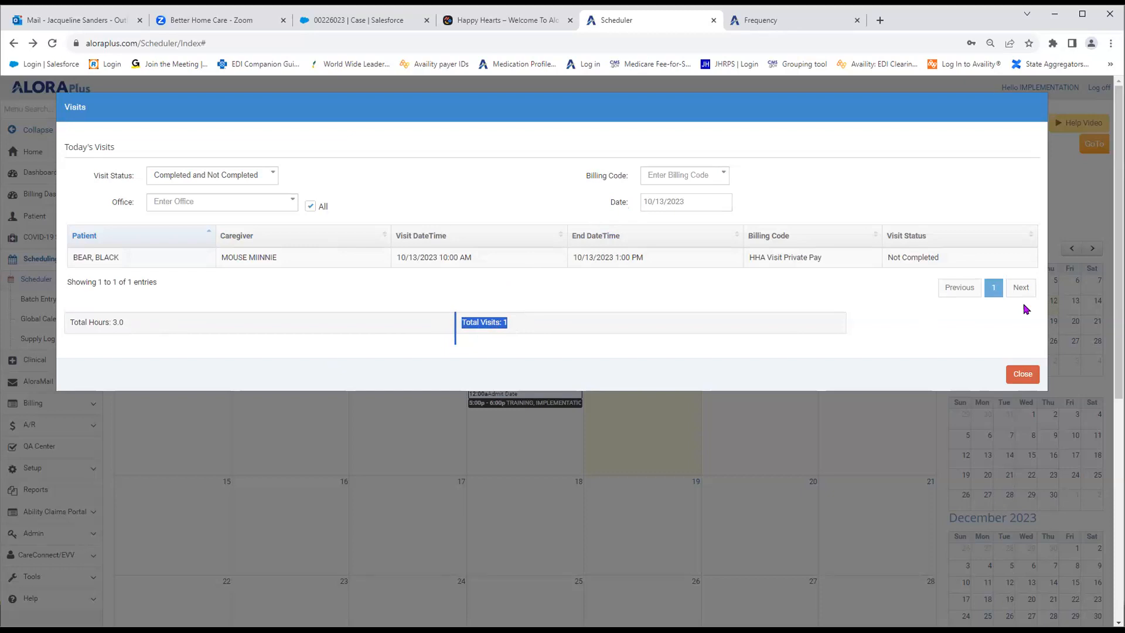
pyautogui.click(1023, 374)
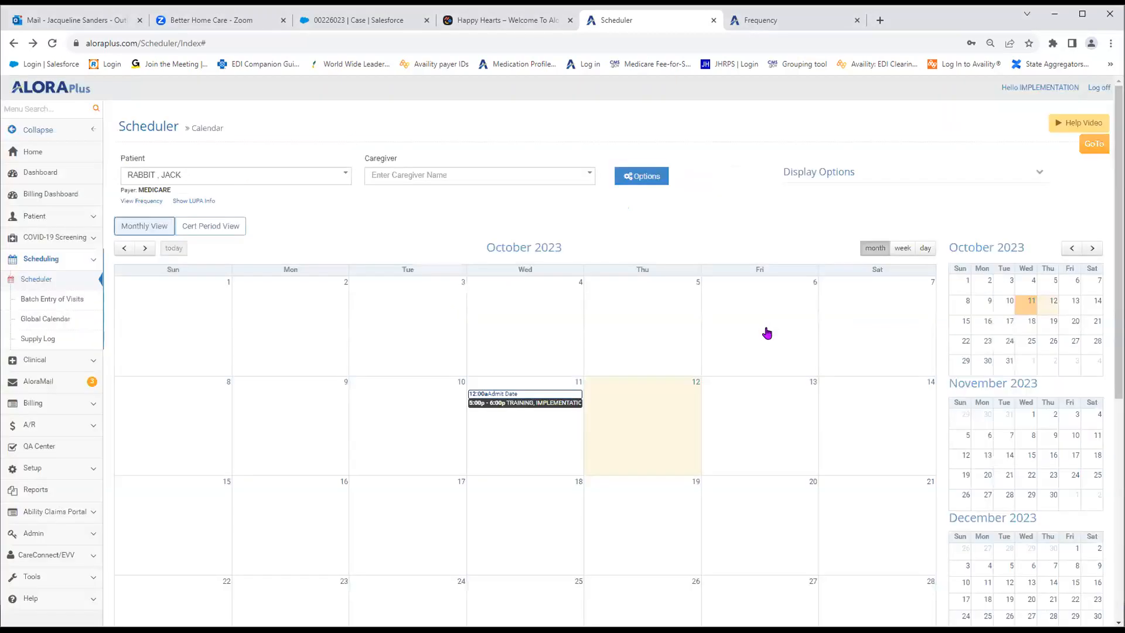
# - List all of the selected patient's visits for the week and change the date range to 10/15/2023 through 10/21/2023
pyautogui.click(627, 181)
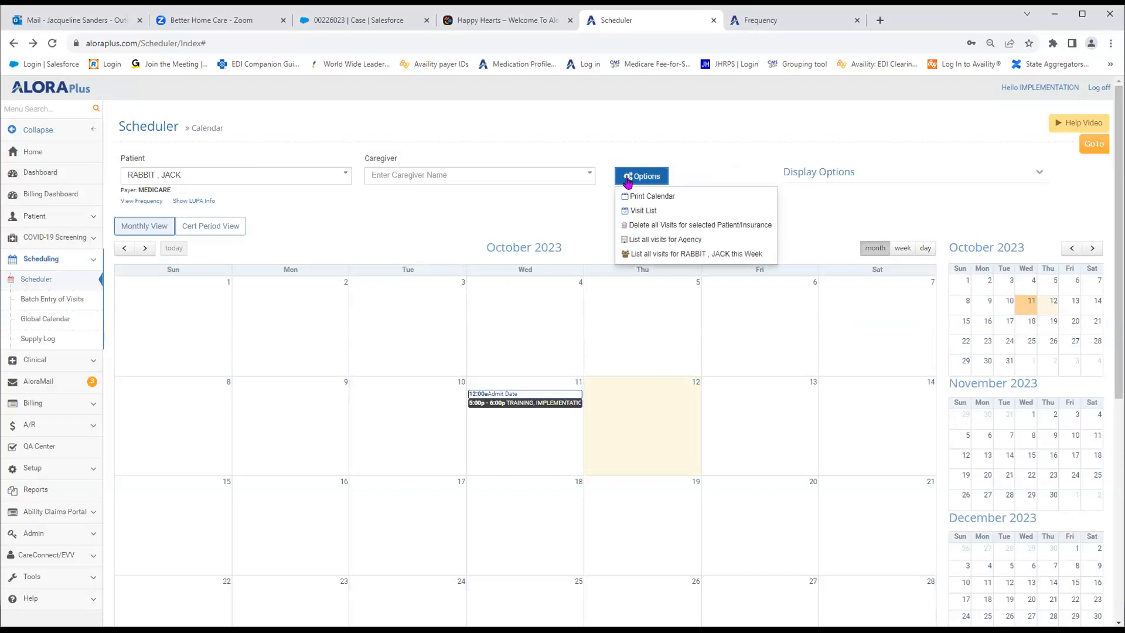
pyautogui.click(671, 257)
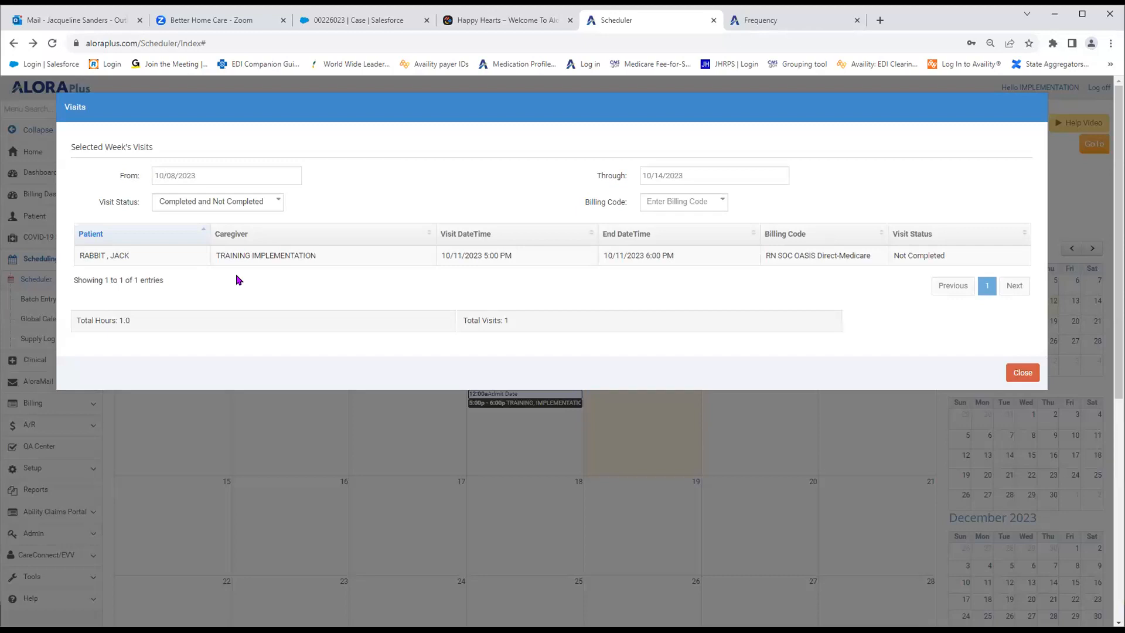
pyautogui.click(172, 174)
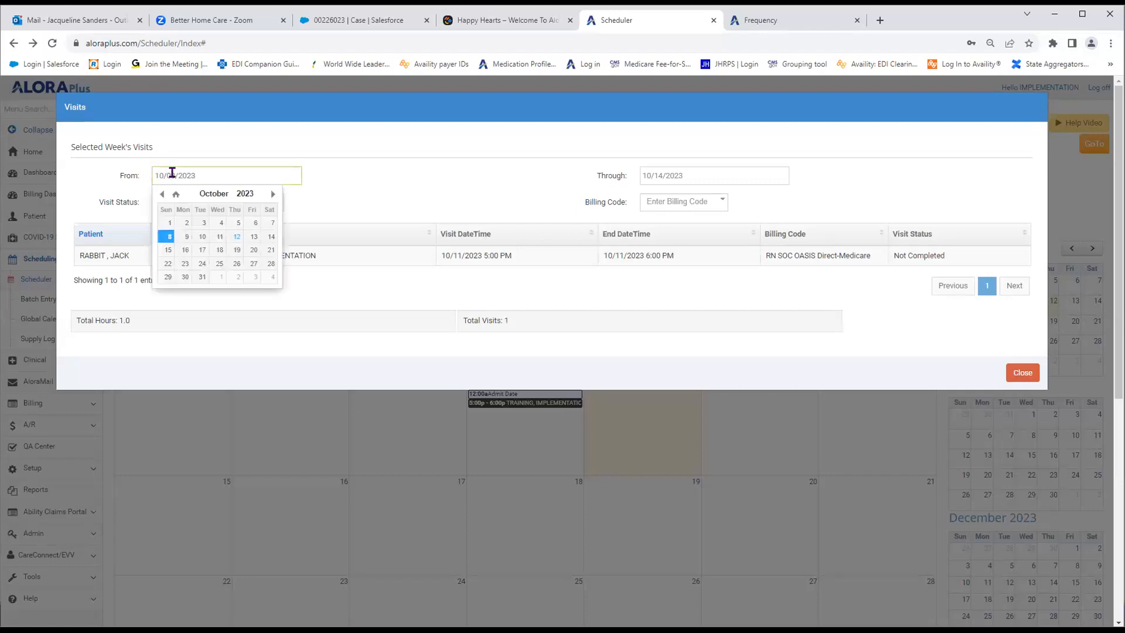
pyautogui.click(165, 251)
pyautogui.click(708, 171)
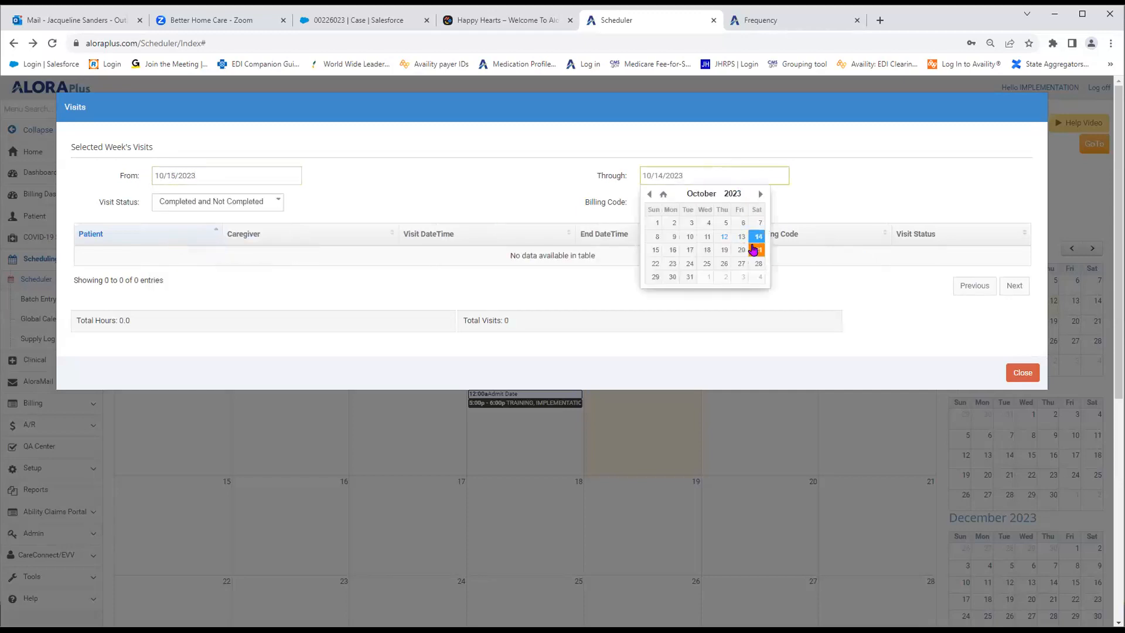
pyautogui.click(754, 250)
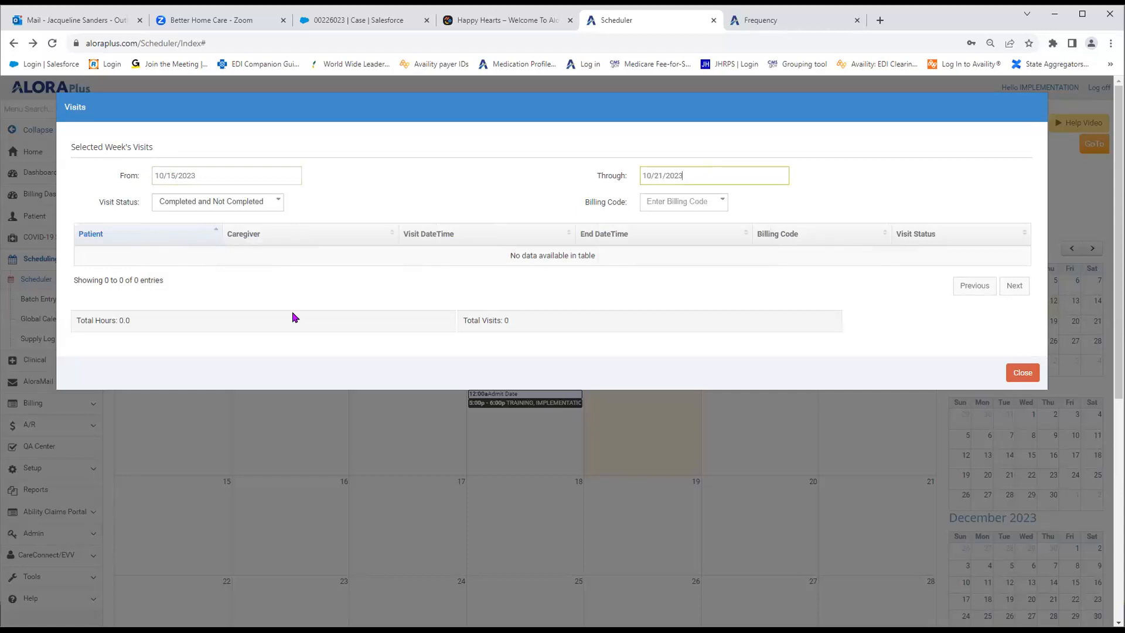
# - Browse the From date back to September 2023 without picking a day, and close the weekly visit list
pyautogui.click(218, 177)
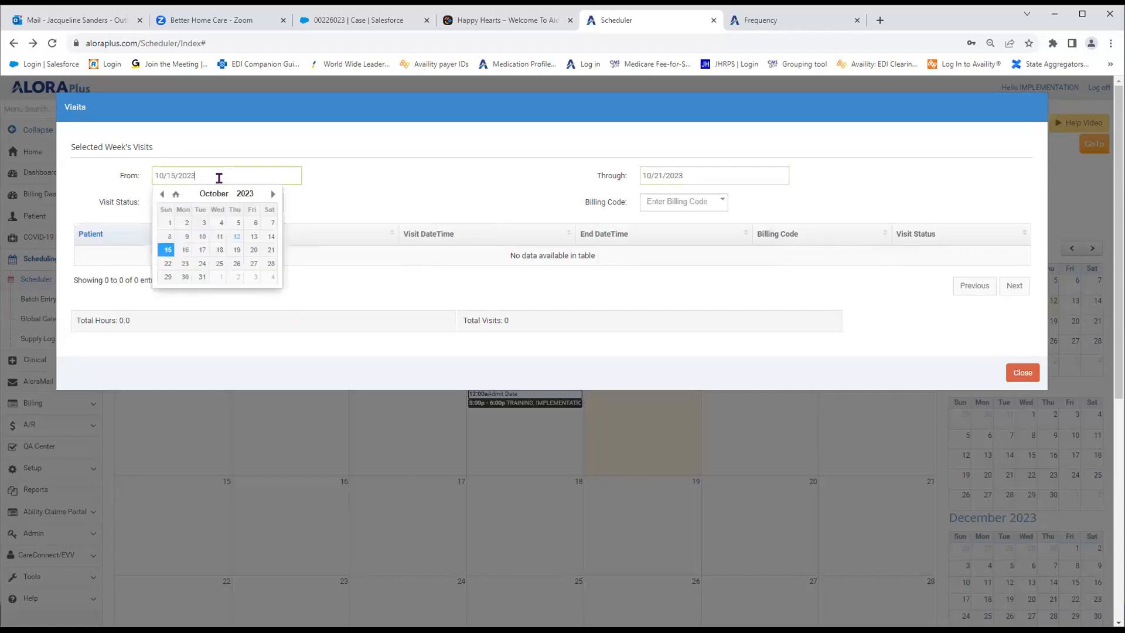
pyautogui.click(162, 194)
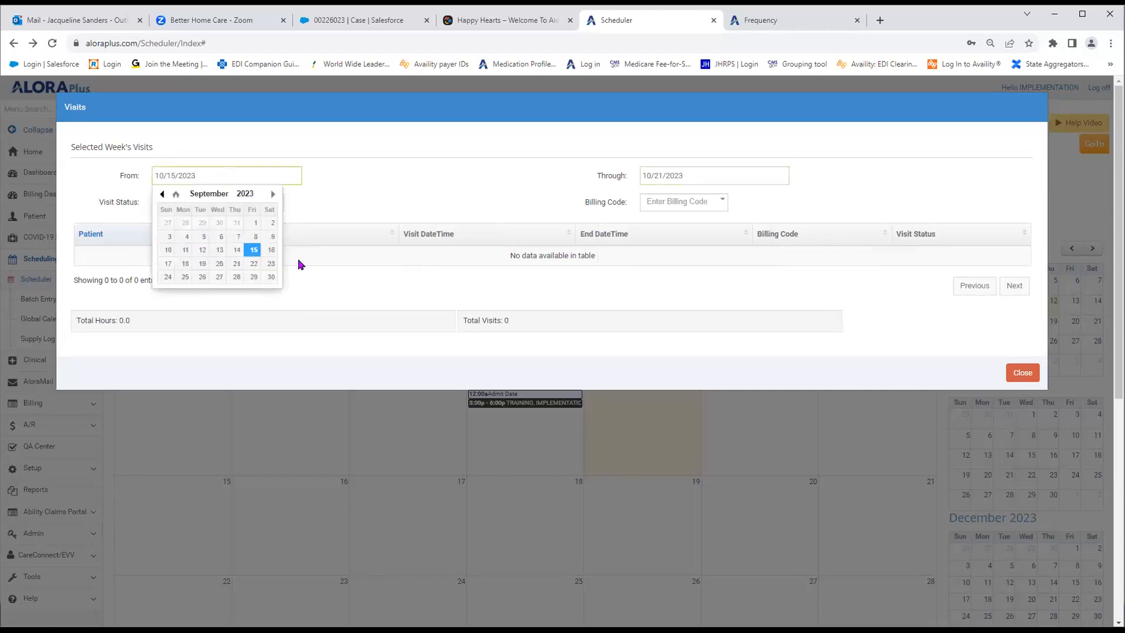
pyautogui.click(408, 205)
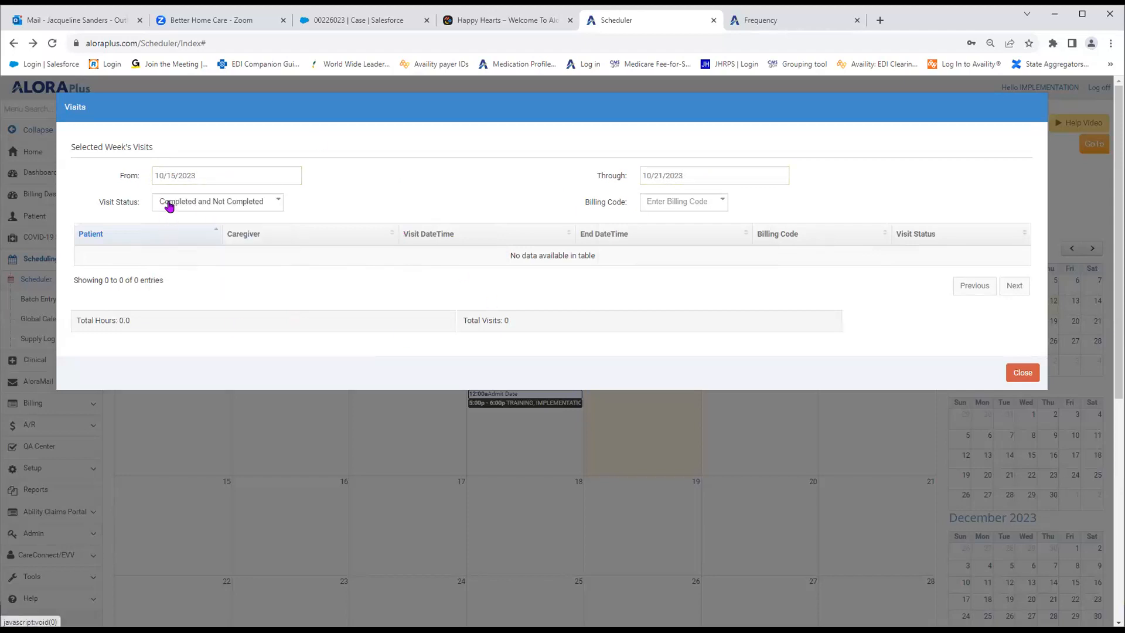
pyautogui.click(1017, 372)
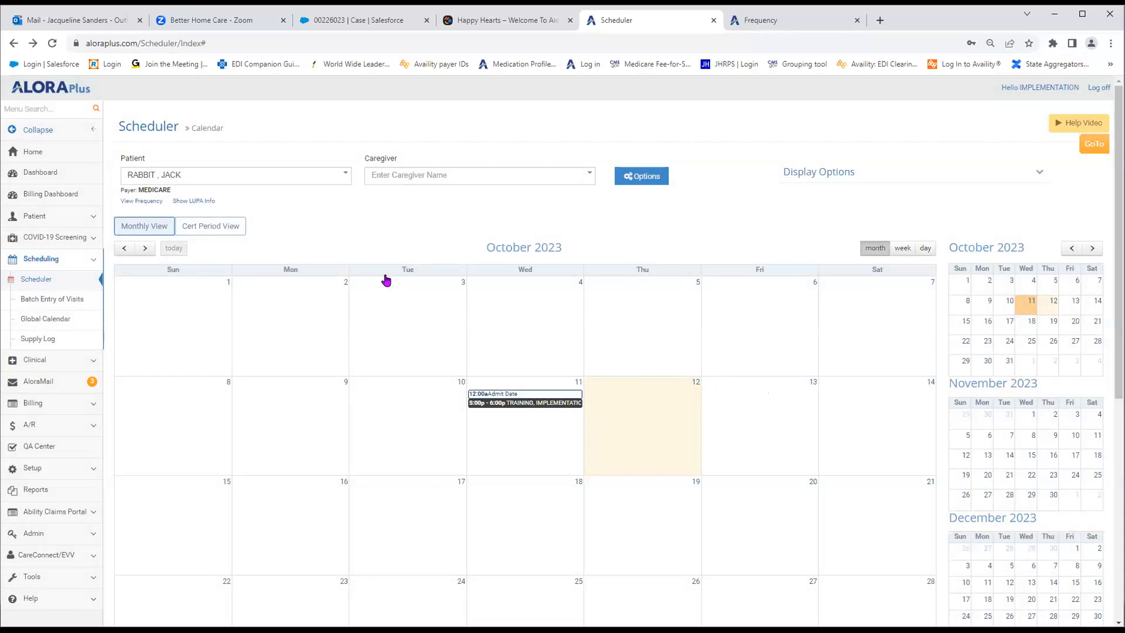
# - View the patient's required visit frequency, examine the Skilled Nursing row, and close the frequency list
pyautogui.click(137, 202)
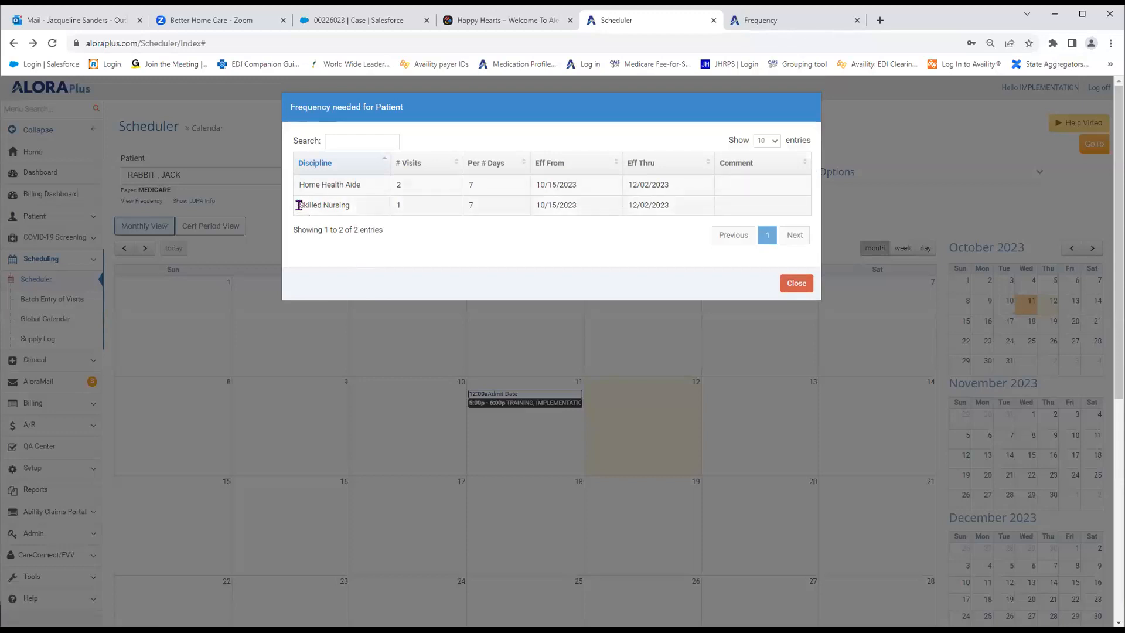
pyautogui.moveTo(300, 205); pyautogui.dragTo(685, 206)
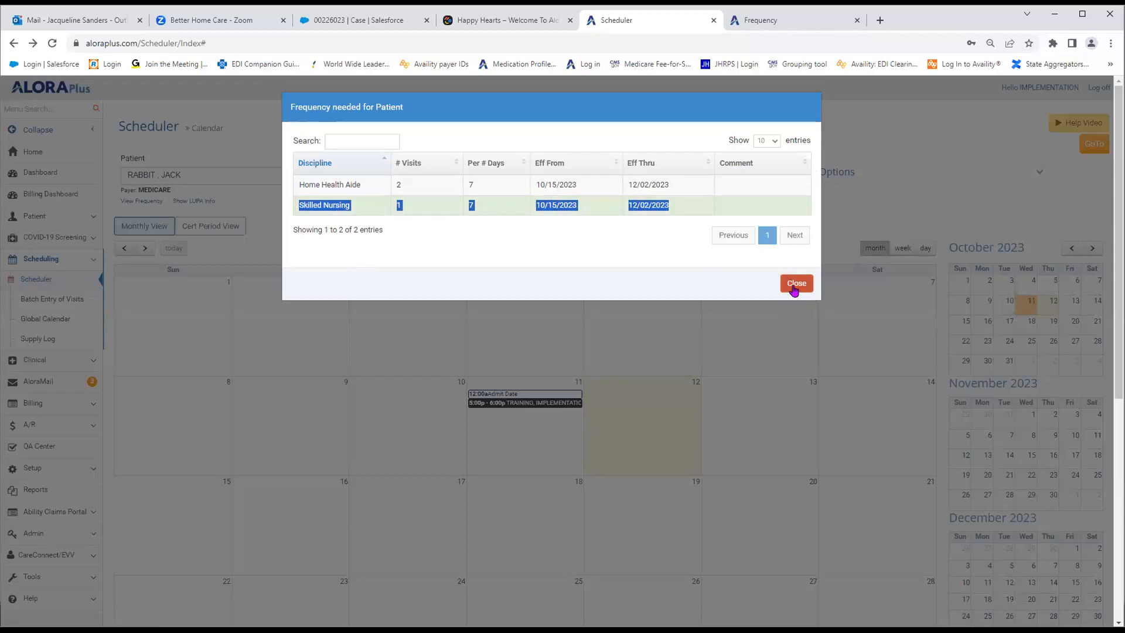
pyautogui.click(795, 285)
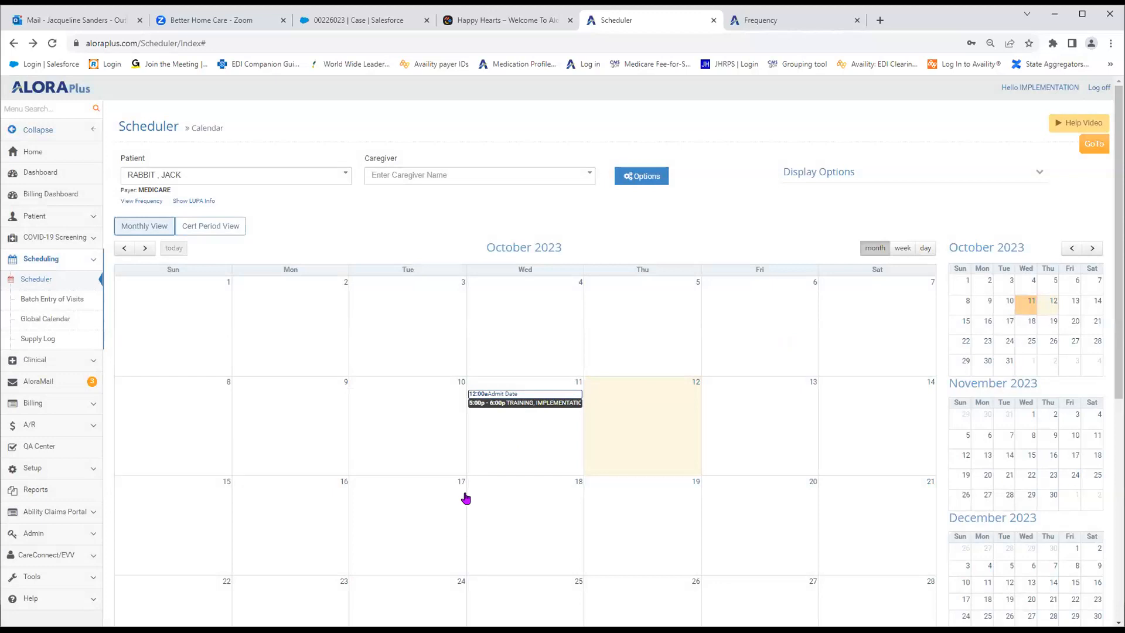
# - Start an appointment for the patient on October 17, 2023 and assign the training caregiver
pyautogui.click(406, 518)
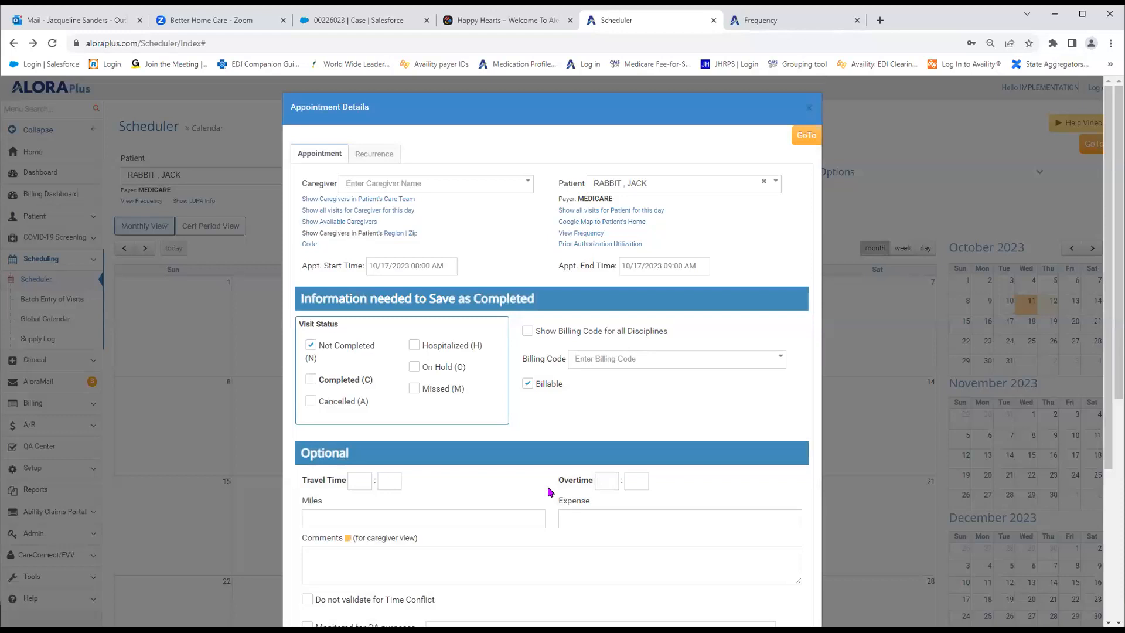
pyautogui.moveTo(301, 185); pyautogui.dragTo(337, 187)
pyautogui.click(360, 187)
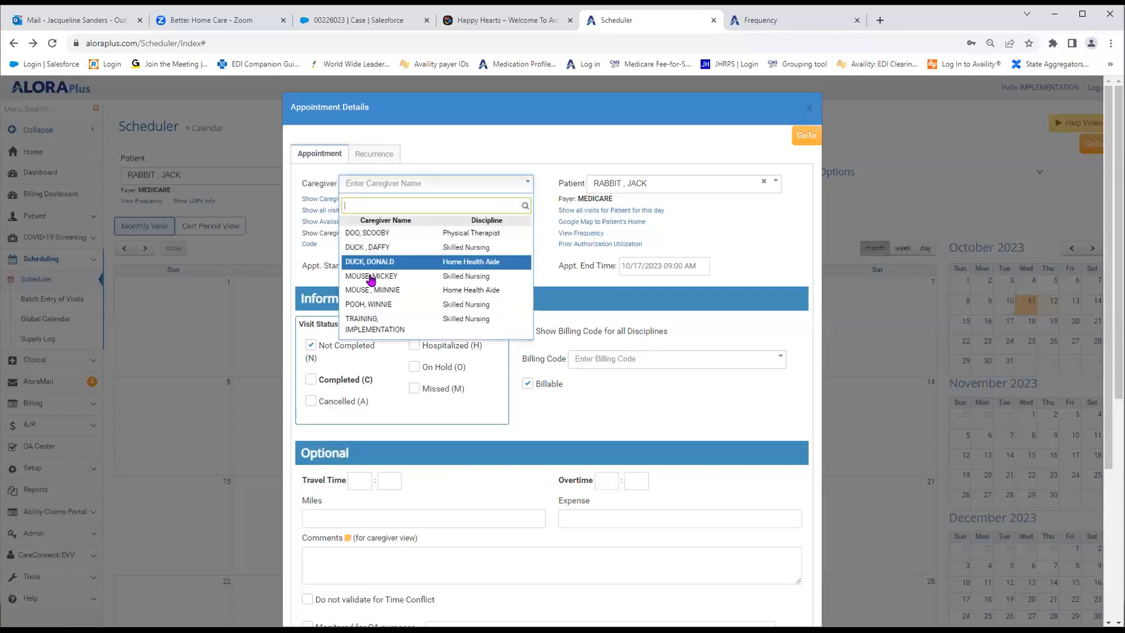
pyautogui.click(376, 328)
# - Set the appointment's start time to 01:00 PM on 10/17/2023
pyautogui.moveTo(302, 266); pyautogui.dragTo(364, 263)
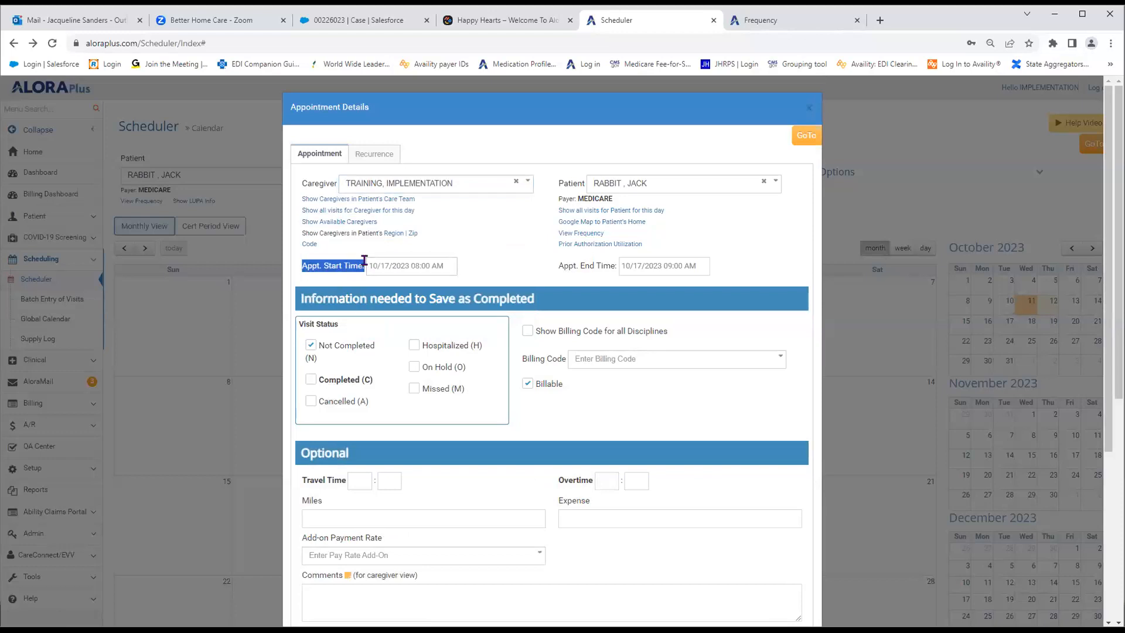
pyautogui.click(428, 270)
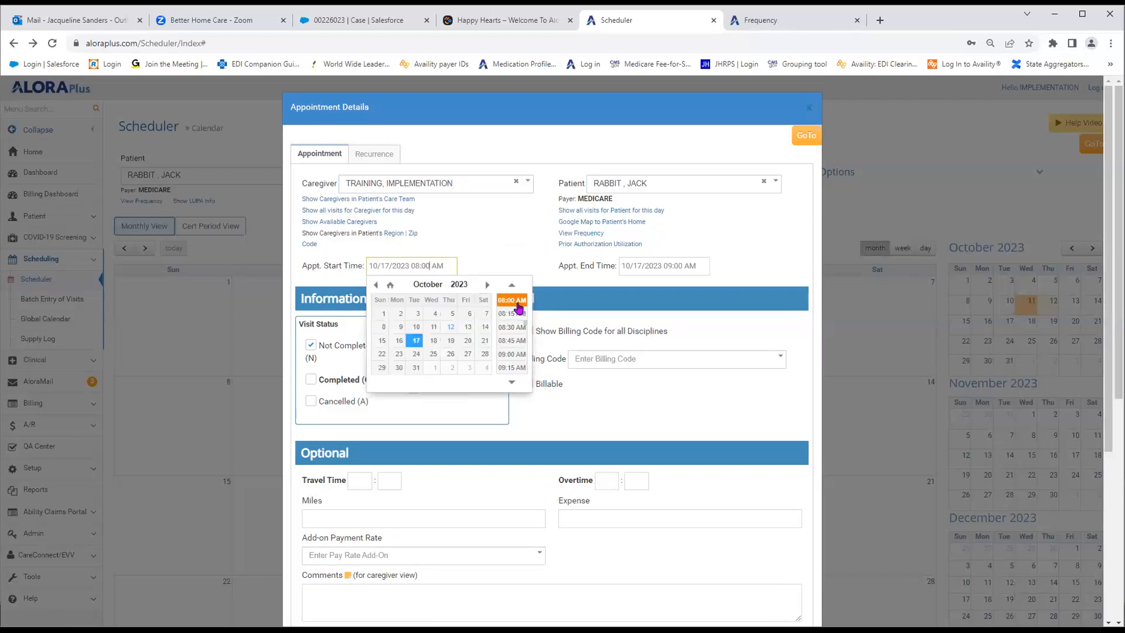
pyautogui.click(512, 383)
pyautogui.click(513, 384)
pyautogui.click(513, 383)
pyautogui.click(513, 383)
pyautogui.click(512, 383)
pyautogui.click(512, 367)
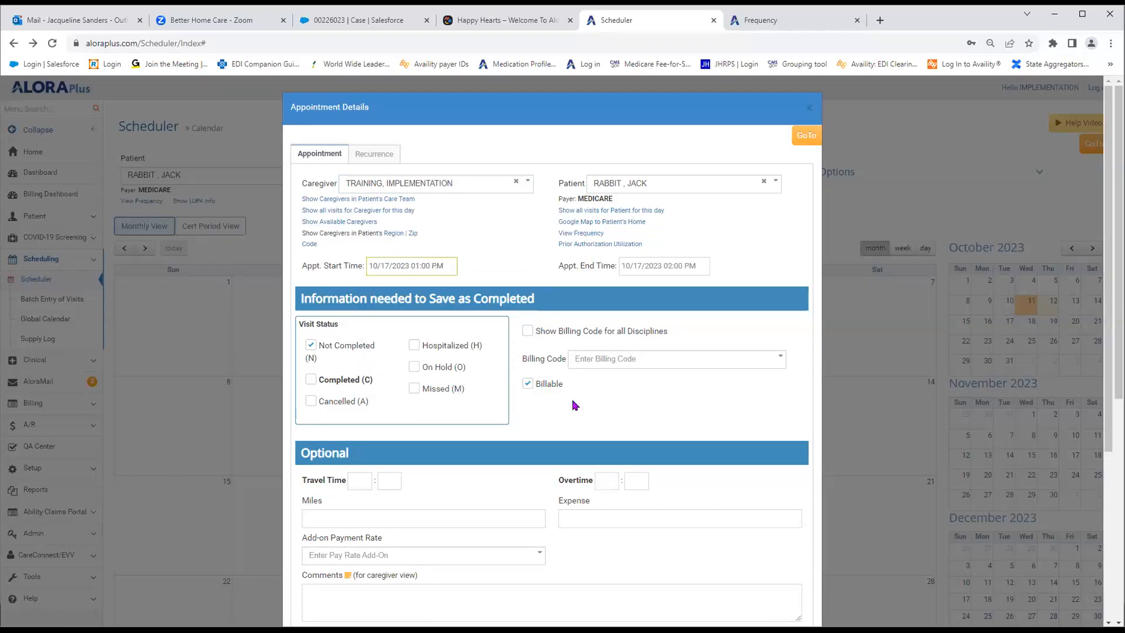
# - Try to change the minutes of the appointment's start time to 30 by editing the value directly
pyautogui.click(430, 268)
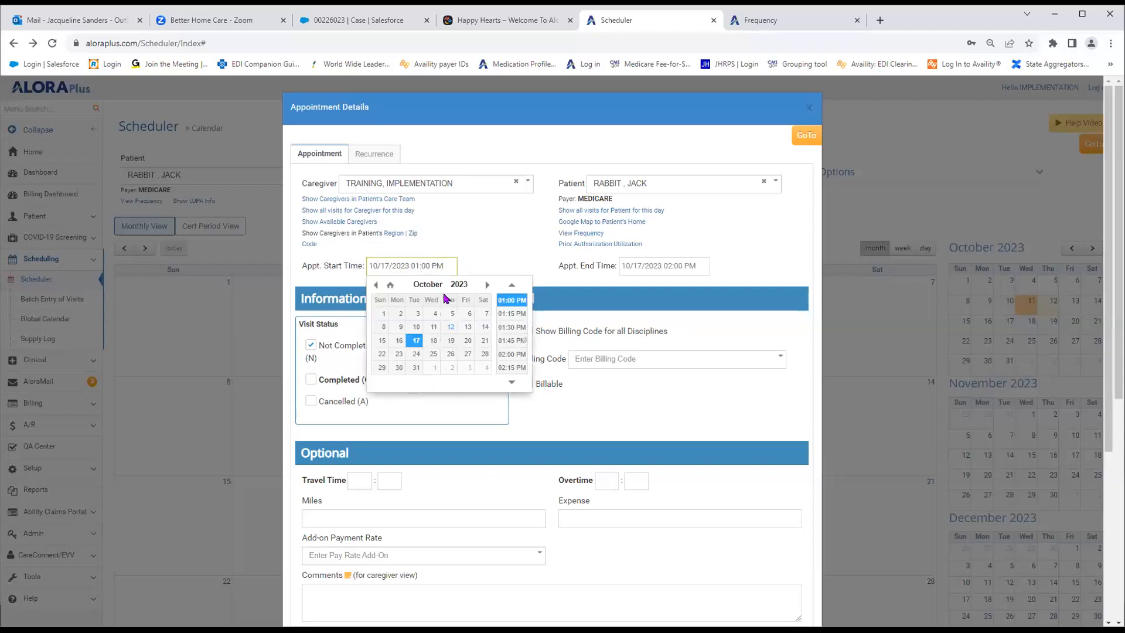
pyautogui.write('30')
pyautogui.click(469, 244)
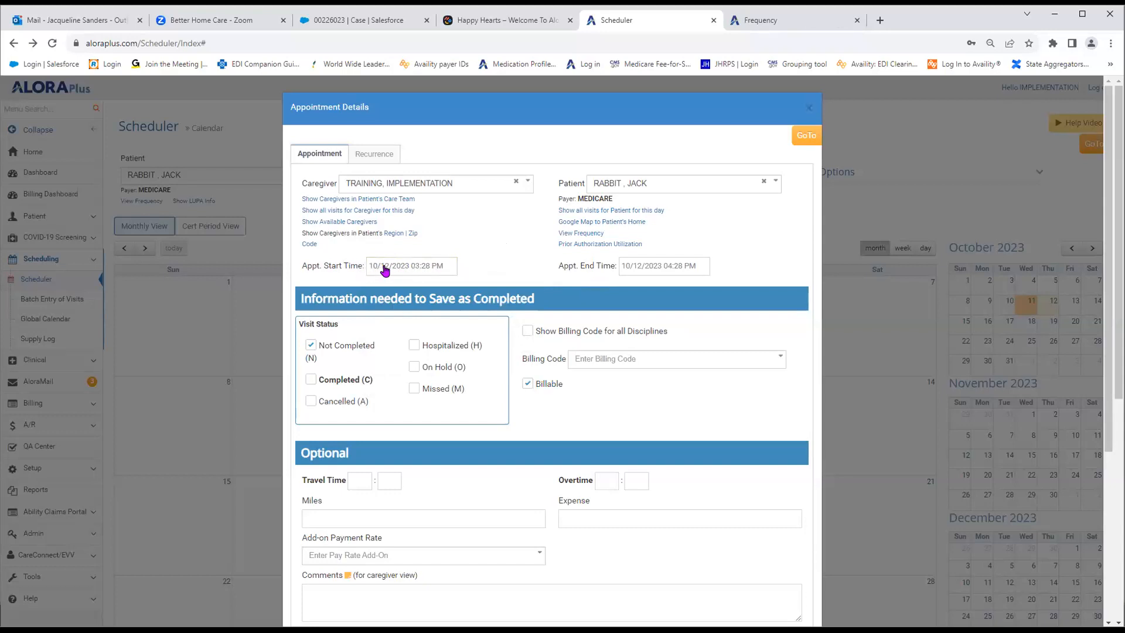
# - Reset the appointment's start time to 01:00 PM, keeping the date at 10/12/2023
pyautogui.click(420, 267)
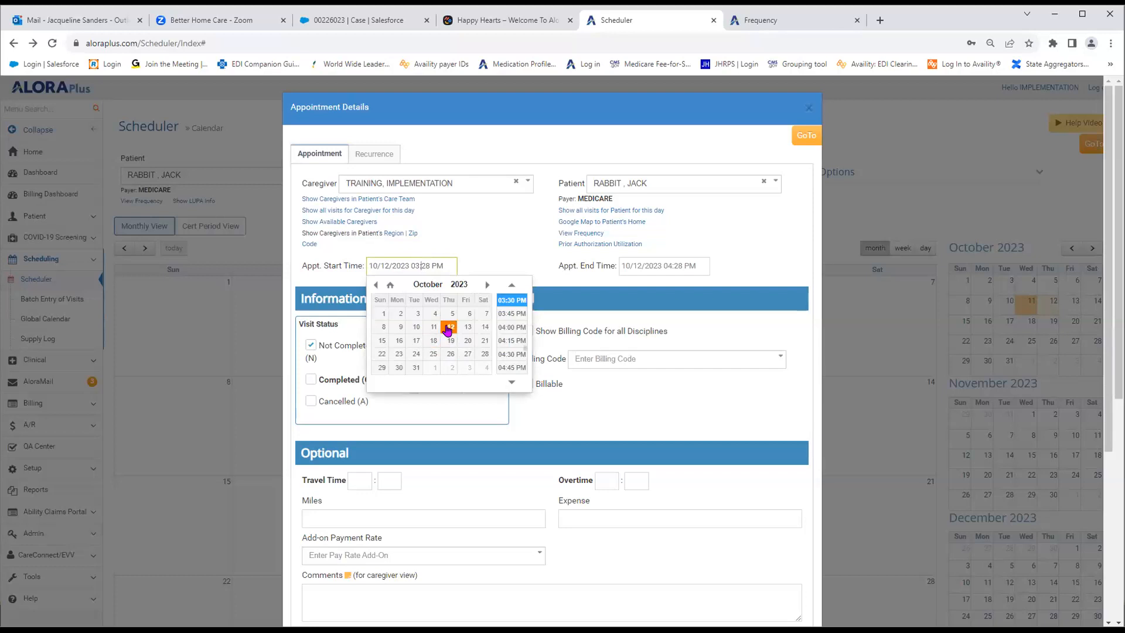
pyautogui.click(448, 328)
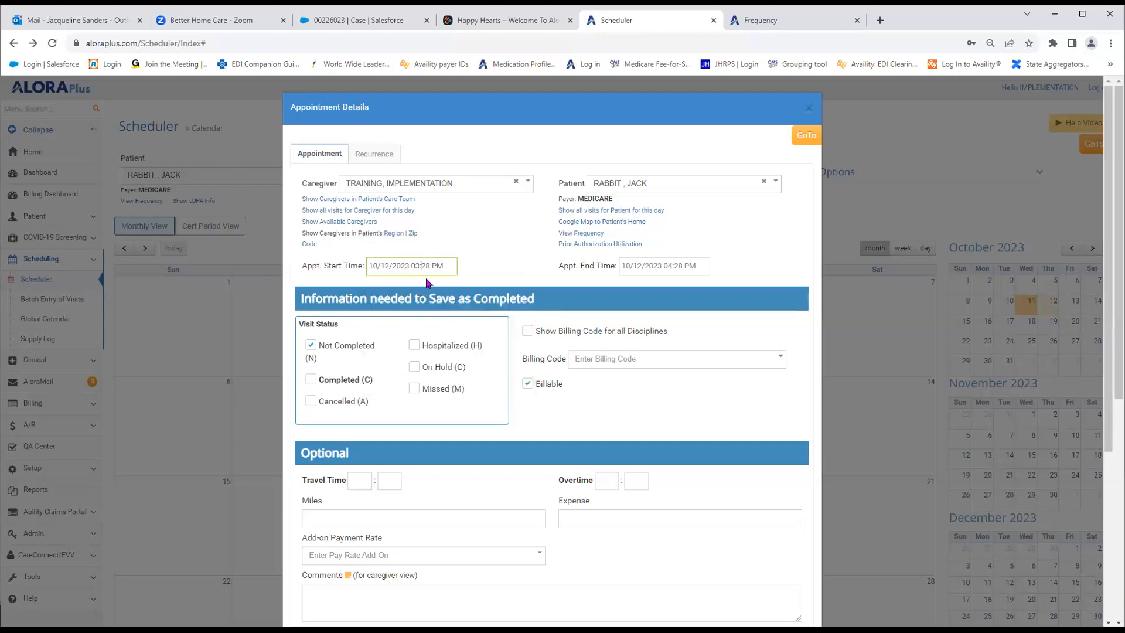
pyautogui.click(433, 265)
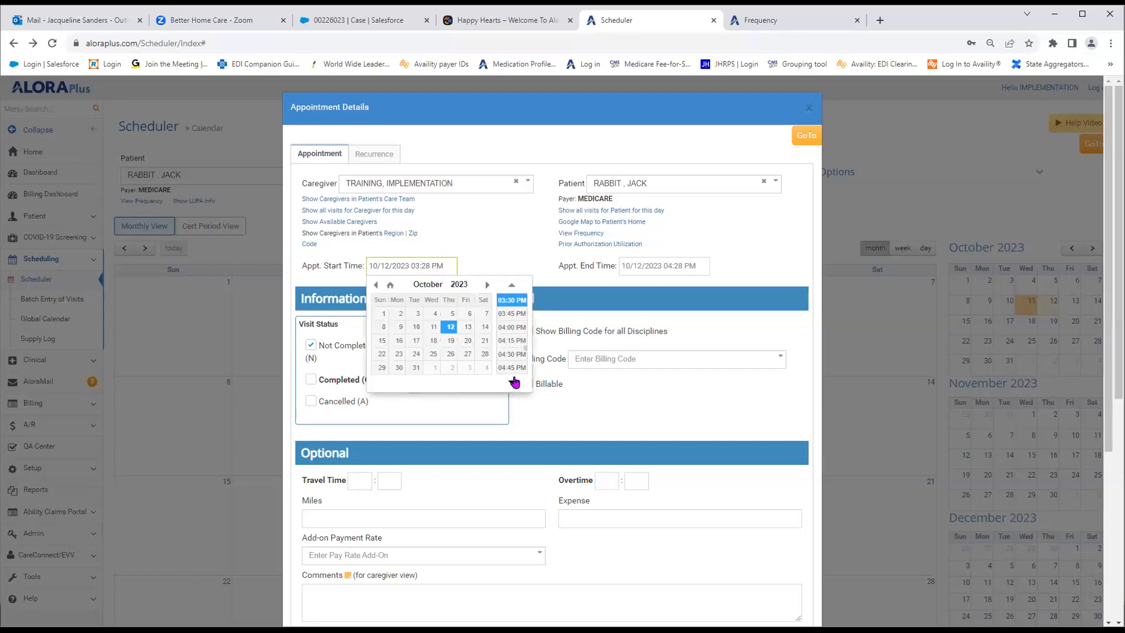
pyautogui.click(512, 285)
pyautogui.click(512, 285)
pyautogui.click(512, 285)
pyautogui.click(512, 285)
pyautogui.click(512, 285)
pyautogui.click(512, 285)
pyautogui.click(512, 286)
pyautogui.click(512, 301)
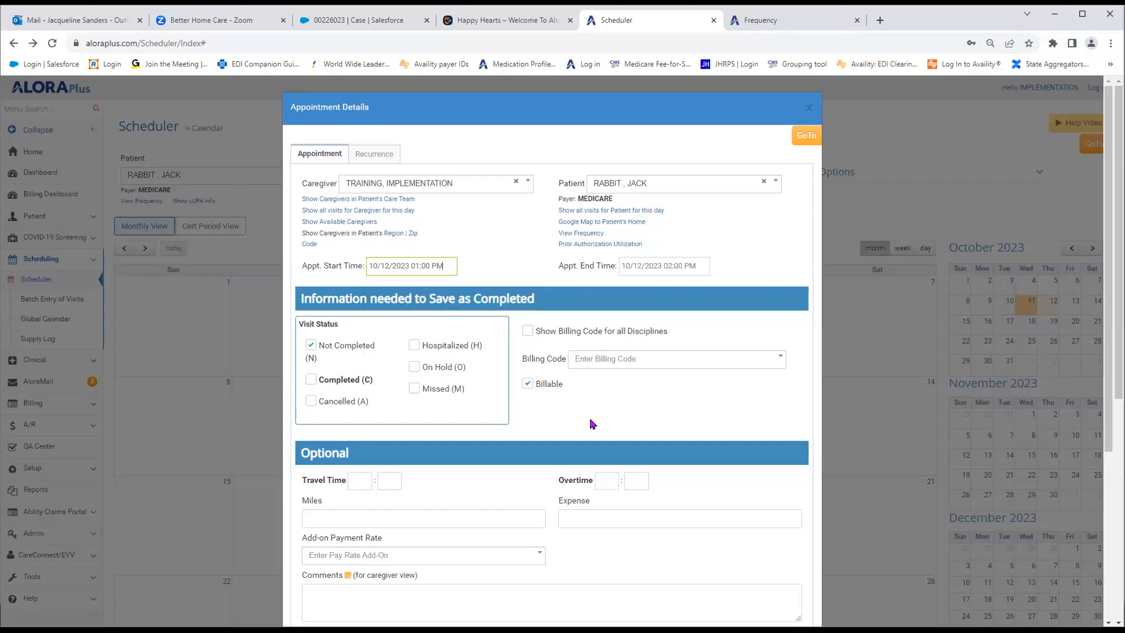
# - Move the appointment's start date to October 17, 2023
pyautogui.click(411, 266)
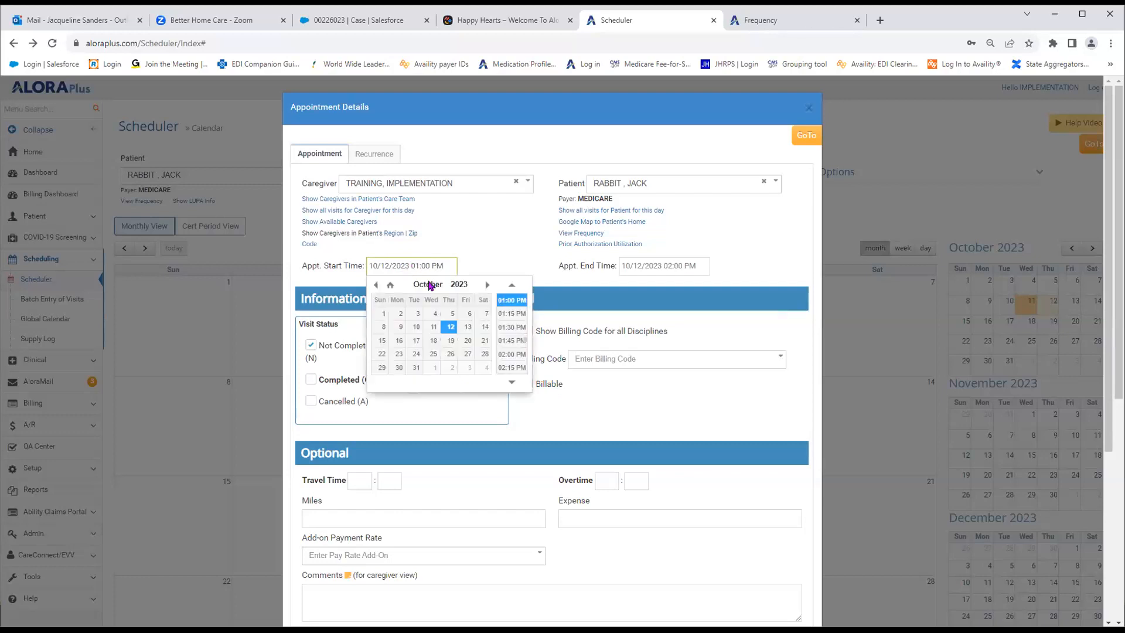
pyautogui.click(417, 341)
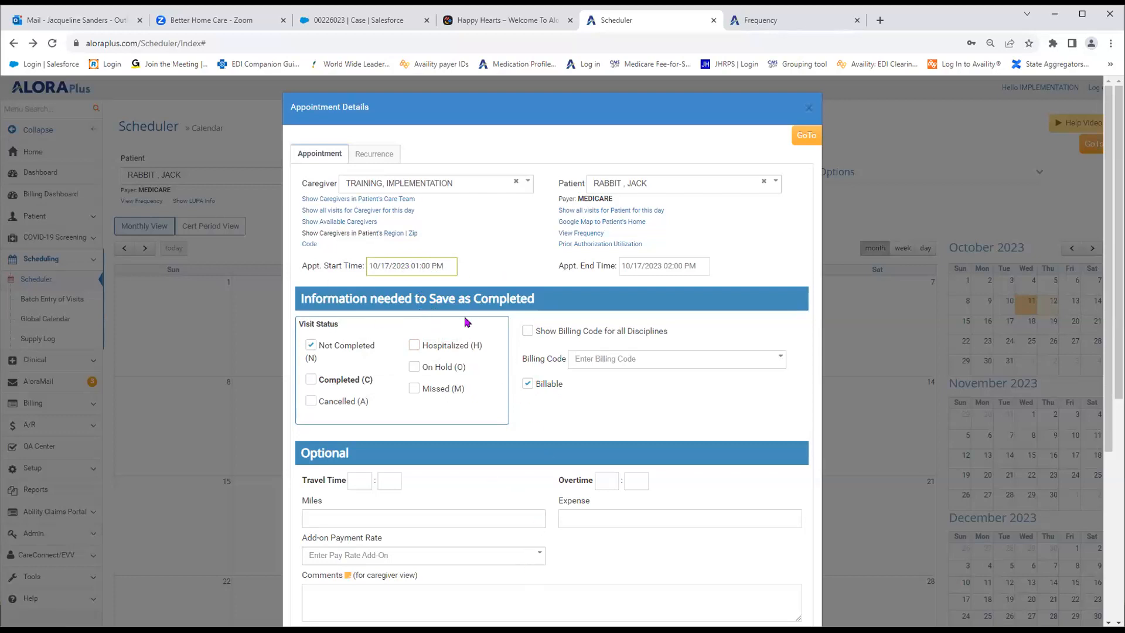
pyautogui.click(507, 272)
# - Check the caregiver and start time fields, and assign the billing code RN Direct Care - Medicare to the appointment
pyautogui.moveTo(302, 183); pyautogui.dragTo(337, 188)
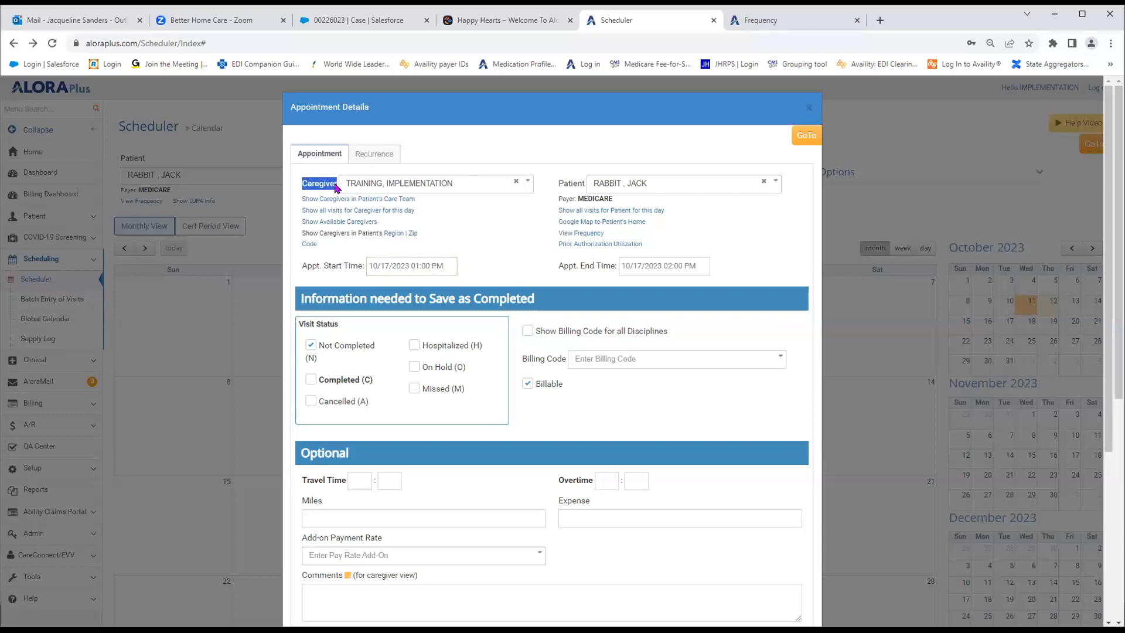
pyautogui.moveTo(302, 266); pyautogui.dragTo(363, 270)
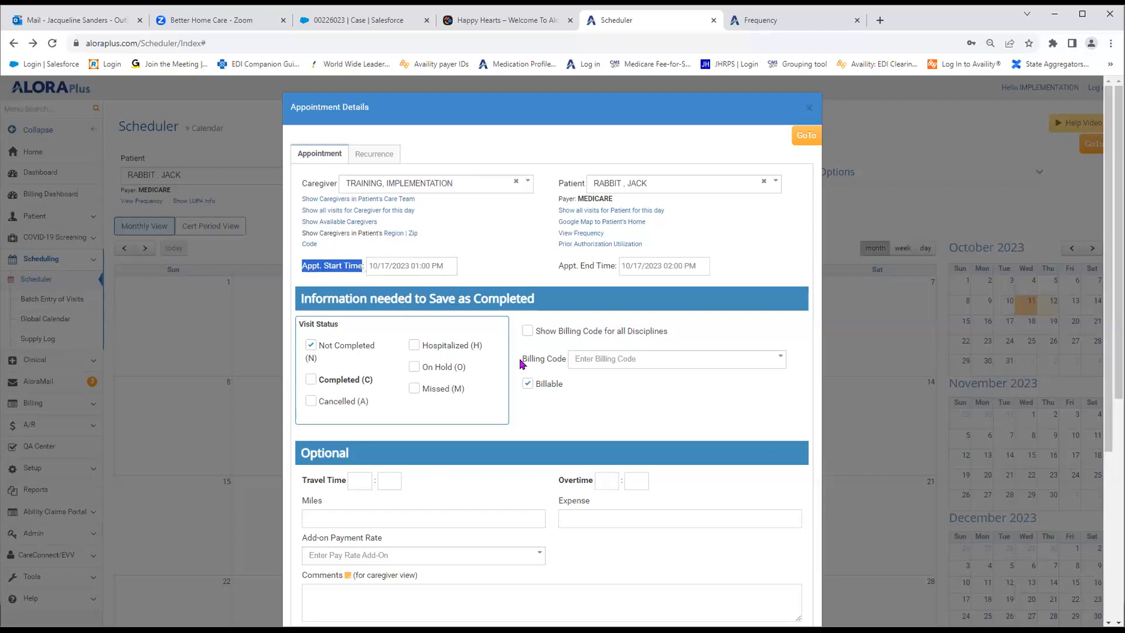
pyautogui.moveTo(521, 364); pyautogui.dragTo(566, 364)
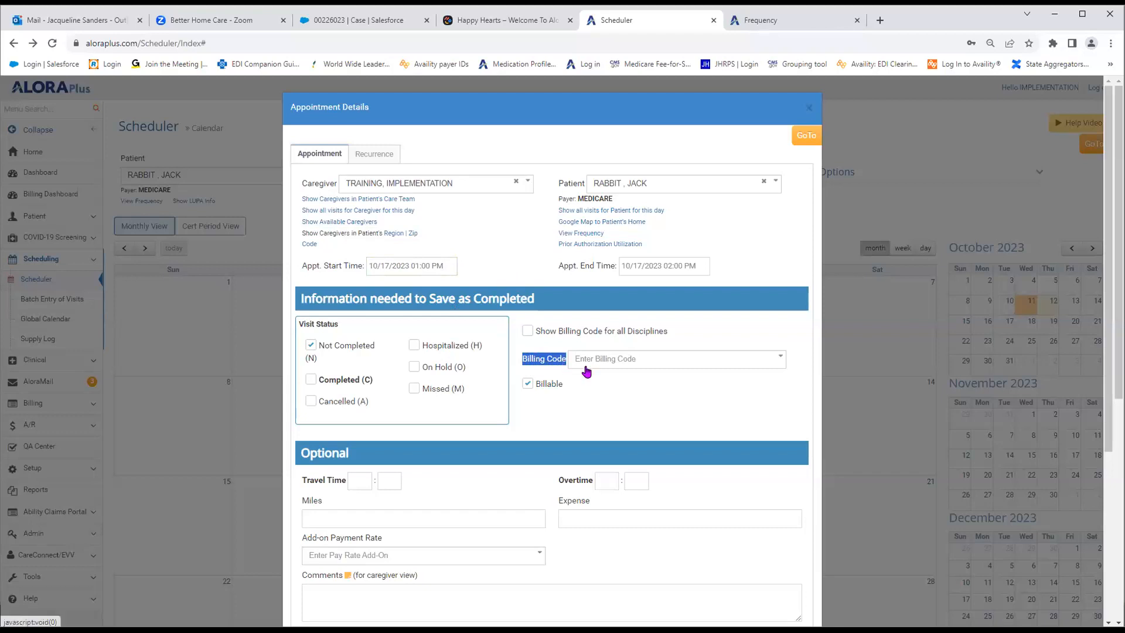
pyautogui.click(639, 364)
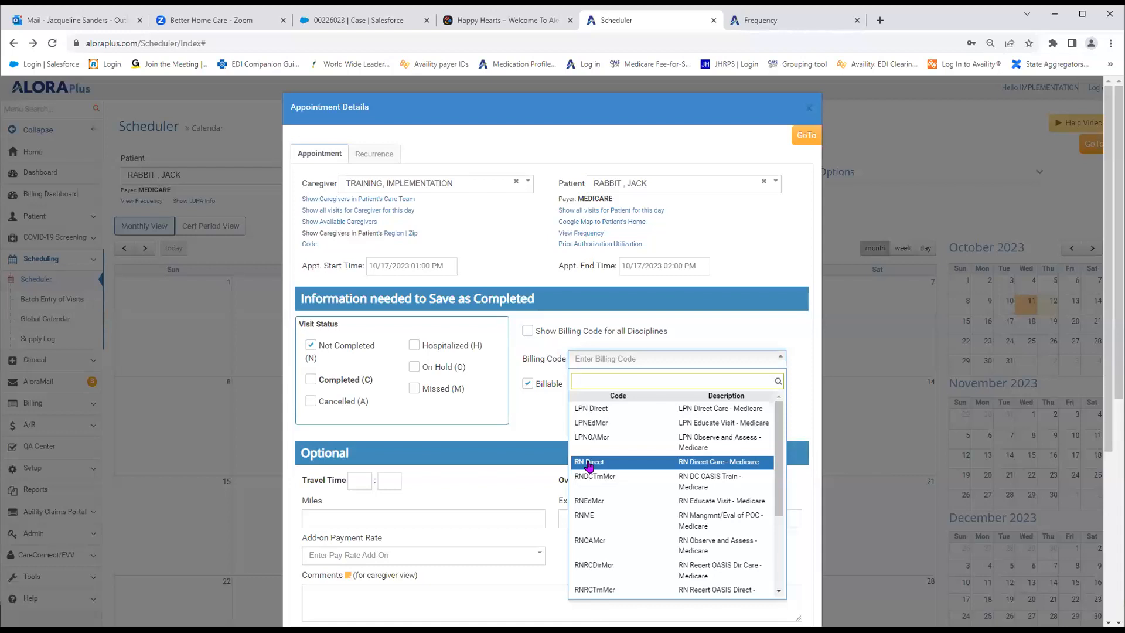
pyautogui.write('R')
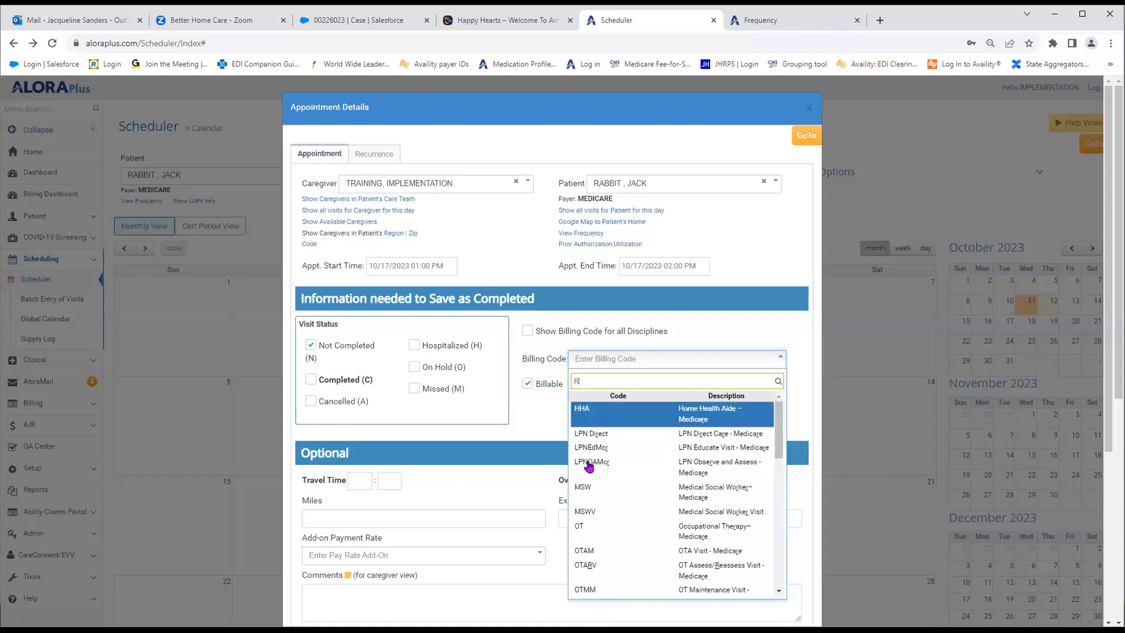
pyautogui.write('N Di')
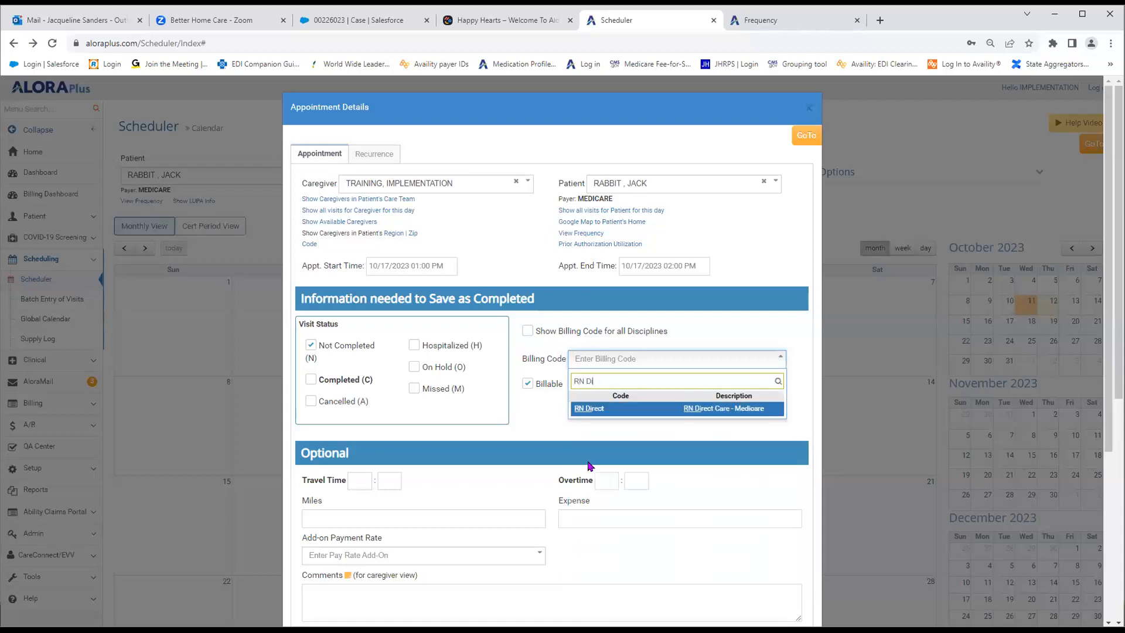
pyautogui.click(579, 408)
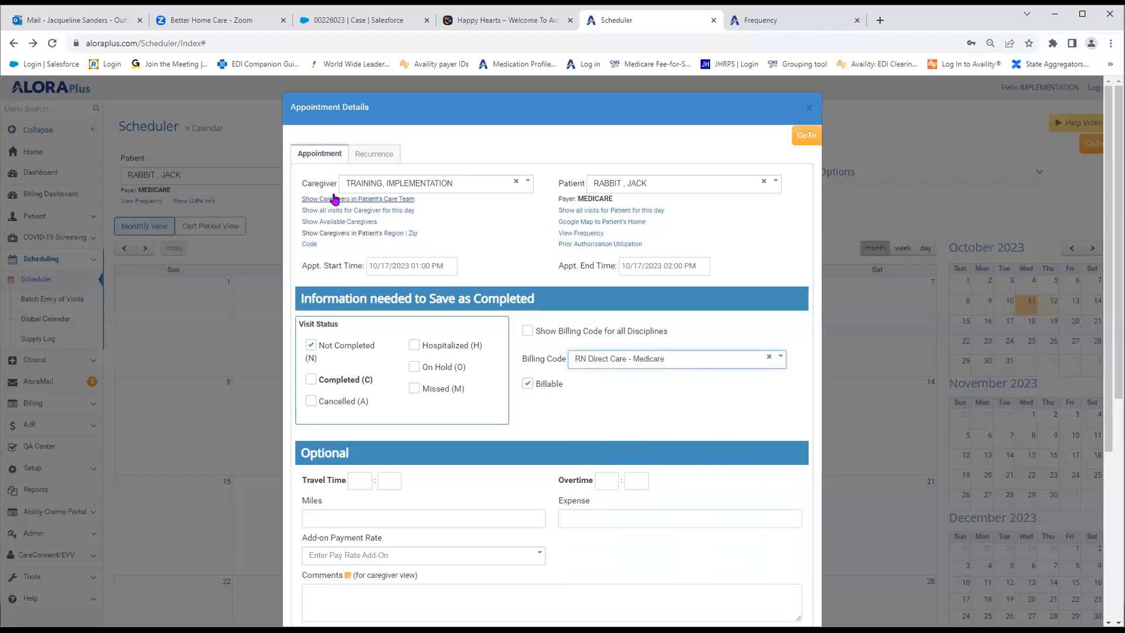
# - Review the appointment's caregiver, start time and billing code entries
pyautogui.moveTo(307, 183); pyautogui.dragTo(323, 181)
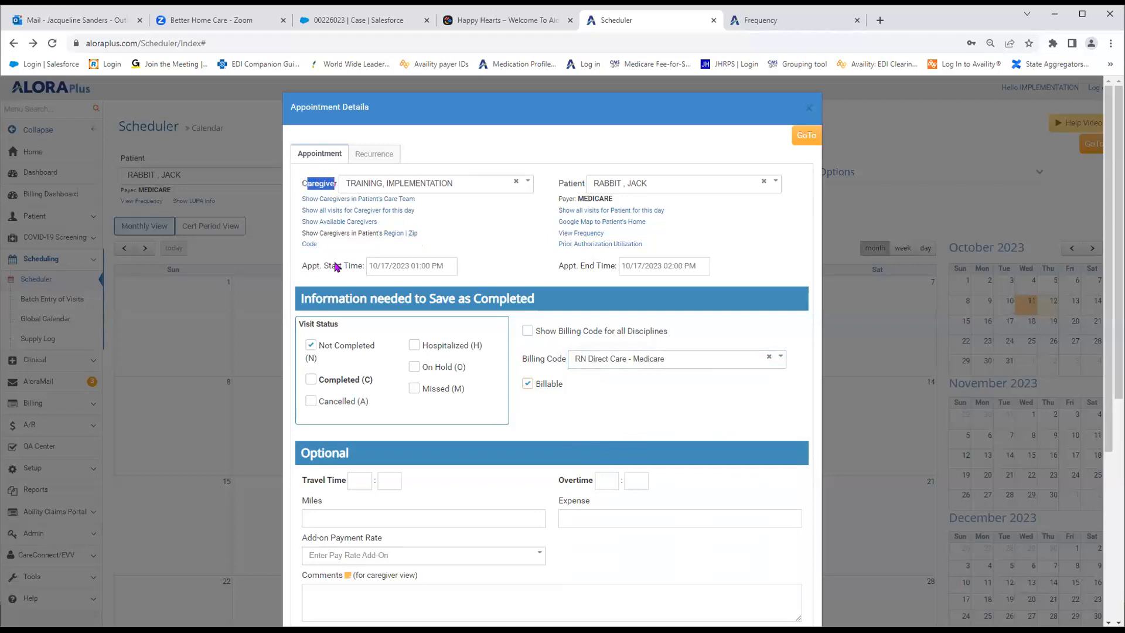
pyautogui.moveTo(300, 267); pyautogui.dragTo(363, 267)
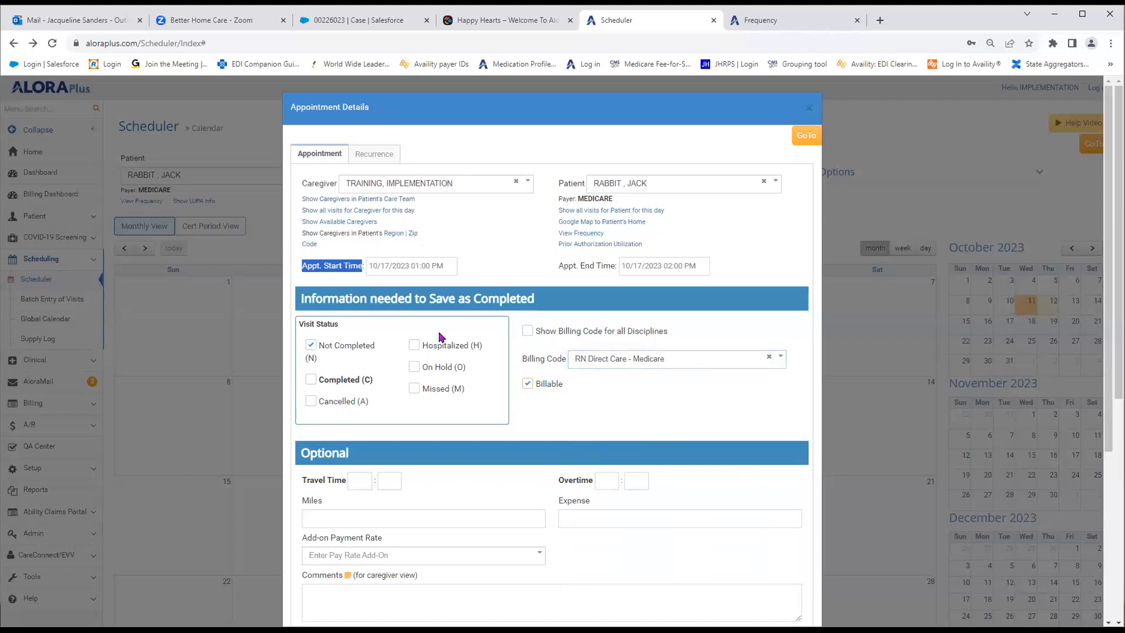
pyautogui.moveTo(522, 359); pyautogui.dragTo(567, 360)
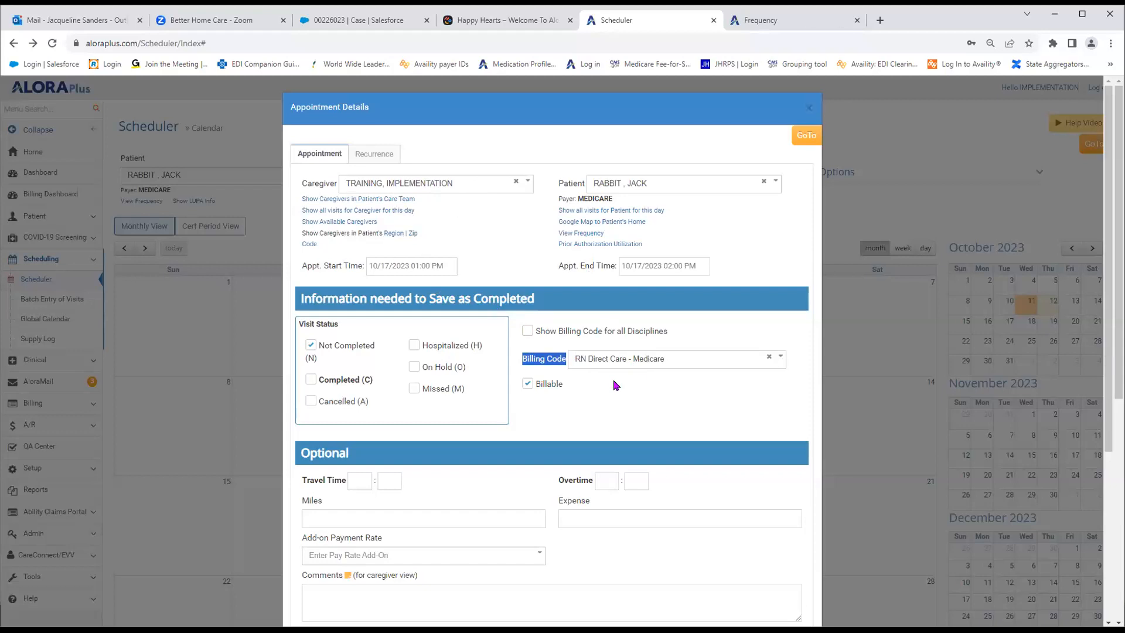
# - Make the appointment a recurring one that repeats weekly, every 1 week on Tuesday
pyautogui.click(370, 155)
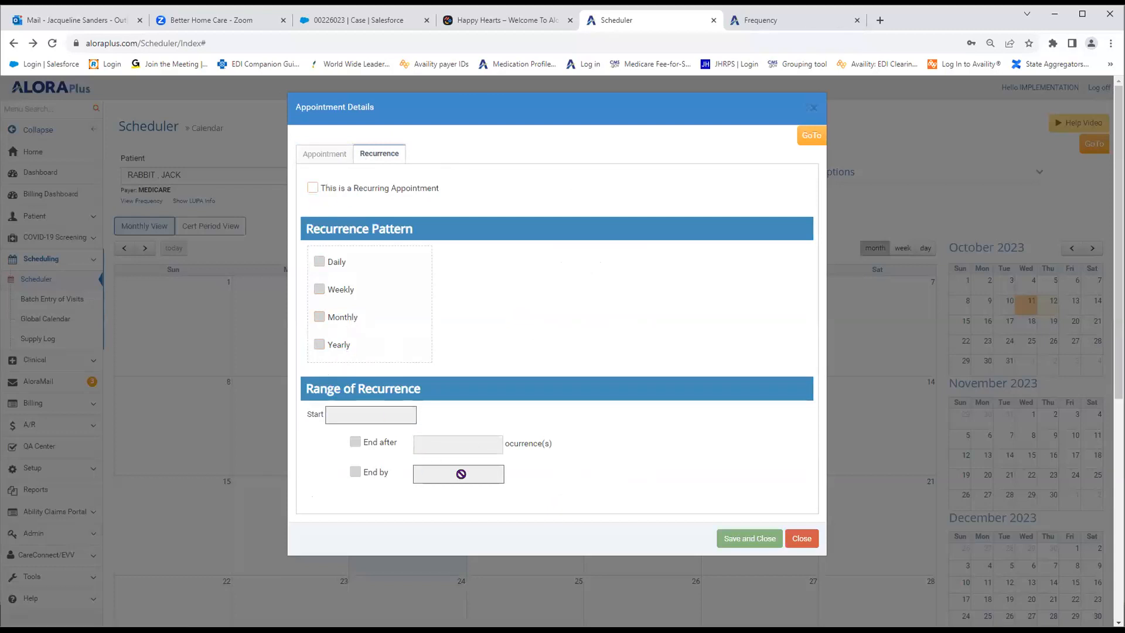
pyautogui.click(313, 189)
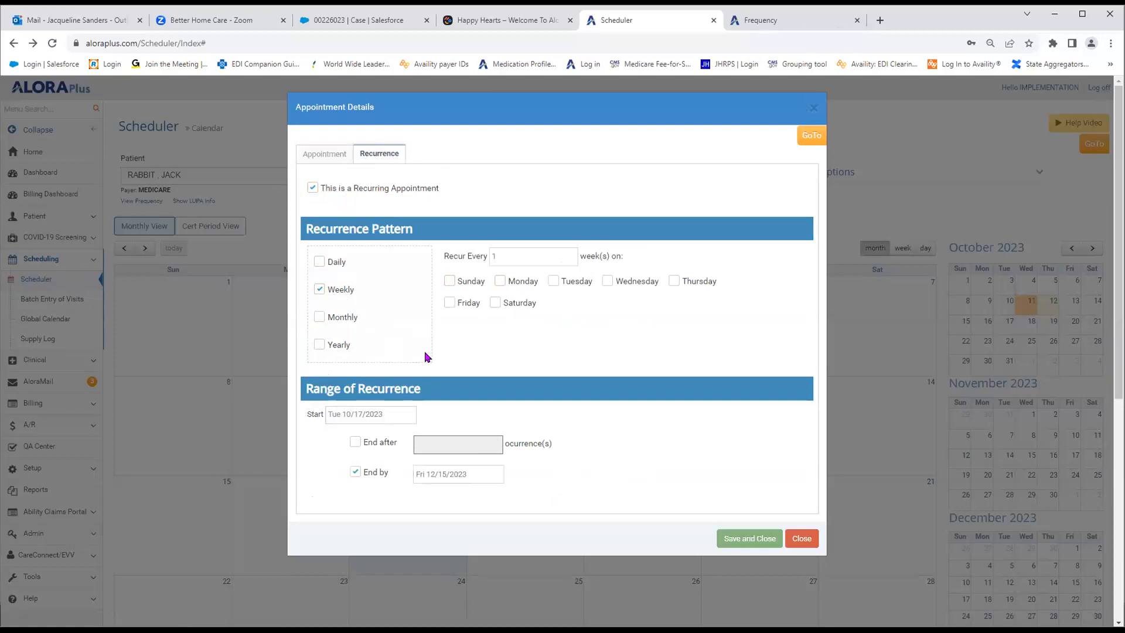
pyautogui.moveTo(355, 292); pyautogui.dragTo(325, 291)
pyautogui.click(554, 282)
# - Set the range of recurrence to end by 12/02/2023
pyautogui.moveTo(303, 387); pyautogui.dragTo(428, 399)
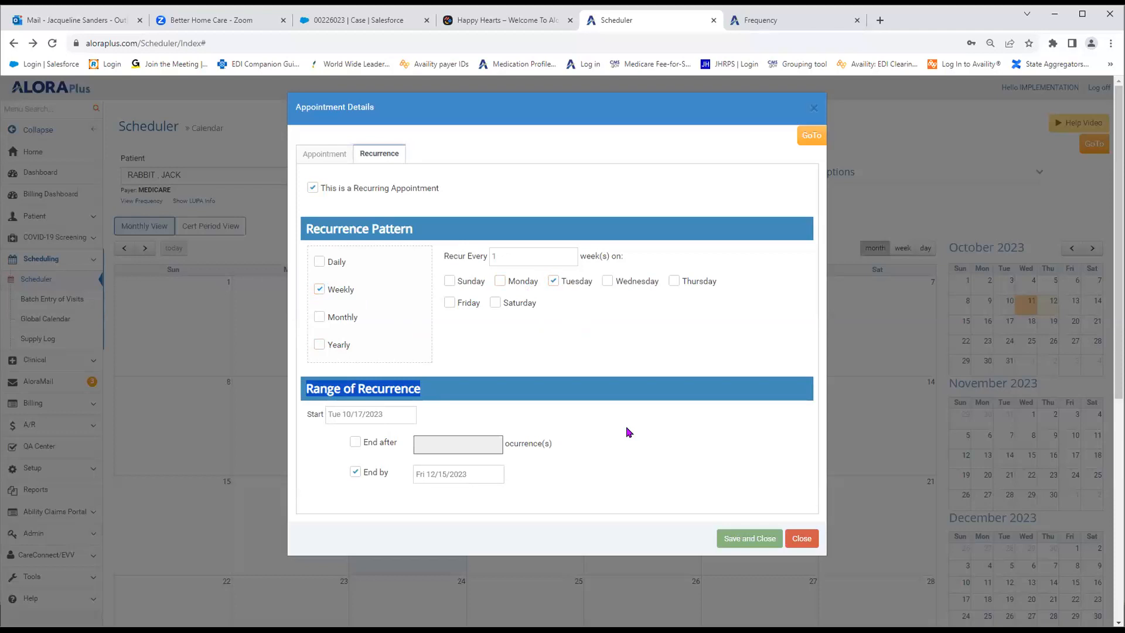
pyautogui.click(452, 479)
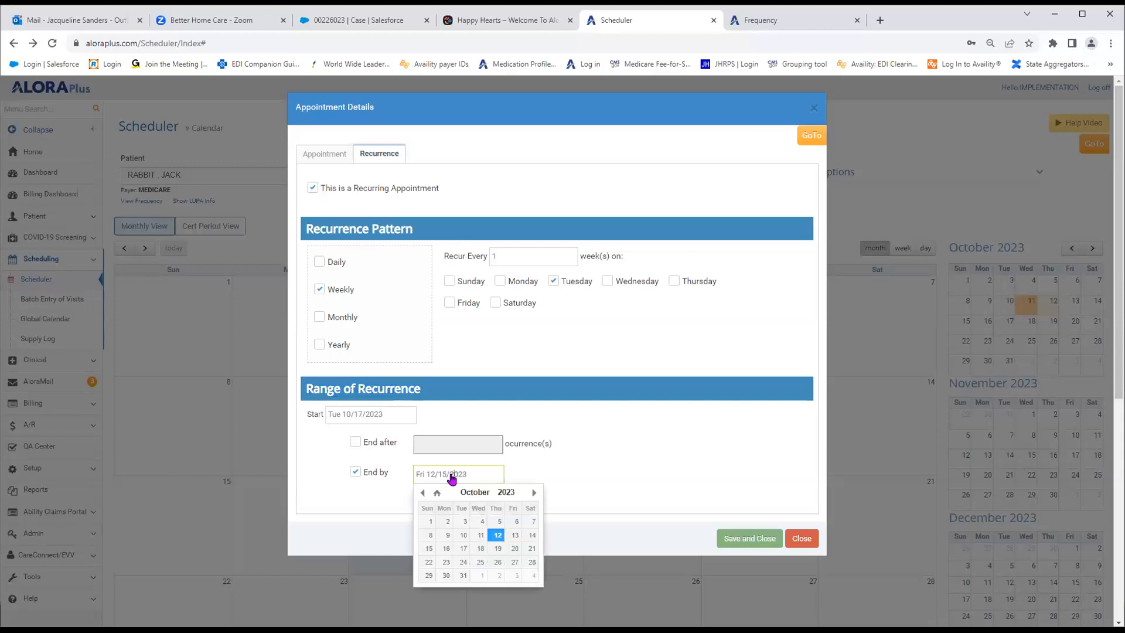
pyautogui.click(533, 494)
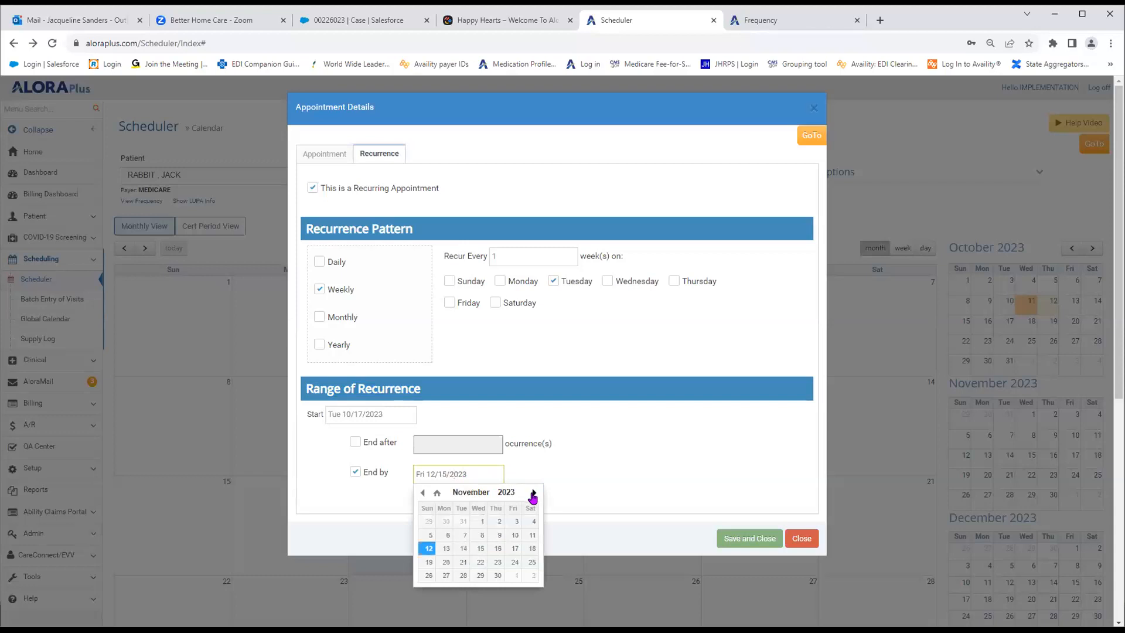
pyautogui.click(532, 494)
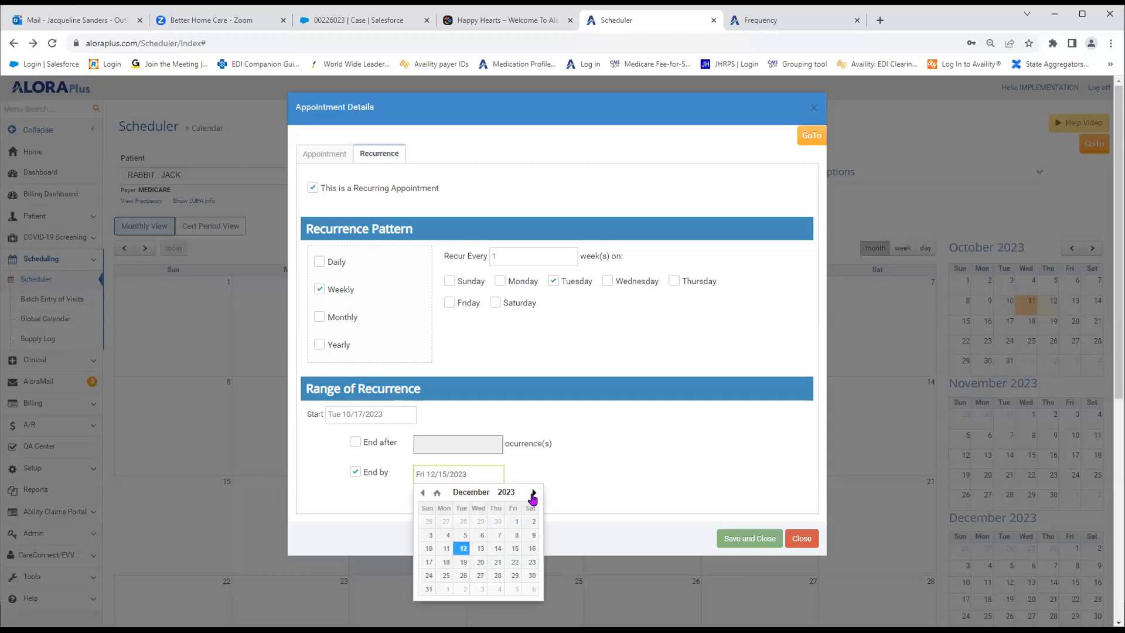
pyautogui.click(532, 522)
pyautogui.click(557, 500)
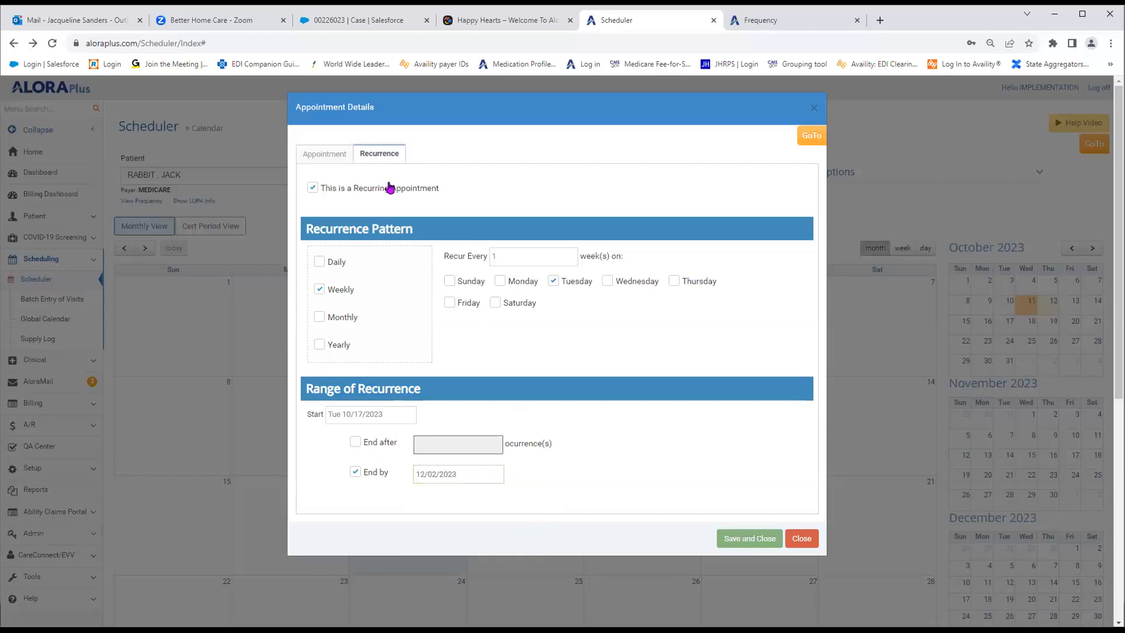
# - Recheck the caregiver, start time and billing code in the appointment details before saving
pyautogui.click(323, 155)
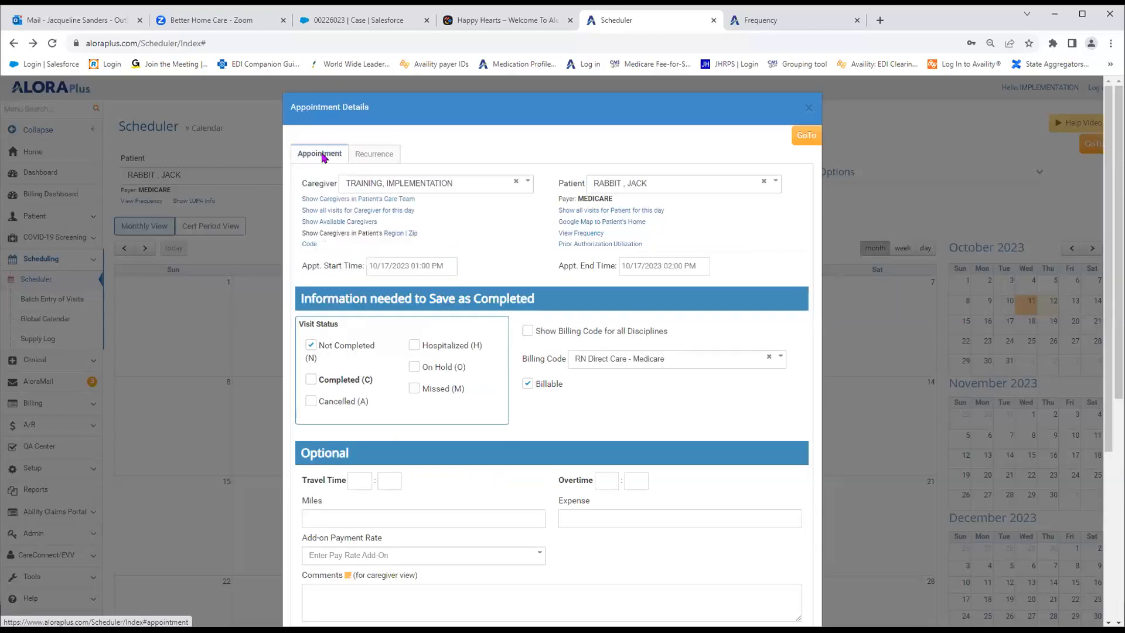
pyautogui.moveTo(301, 183); pyautogui.dragTo(335, 184)
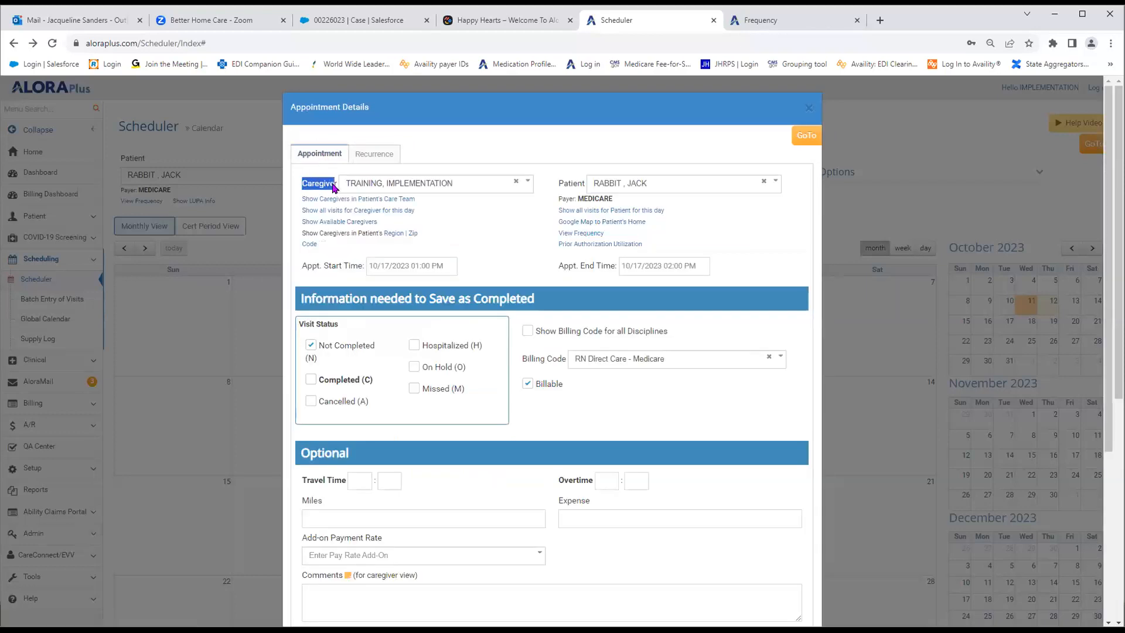
pyautogui.moveTo(302, 266); pyautogui.dragTo(365, 266)
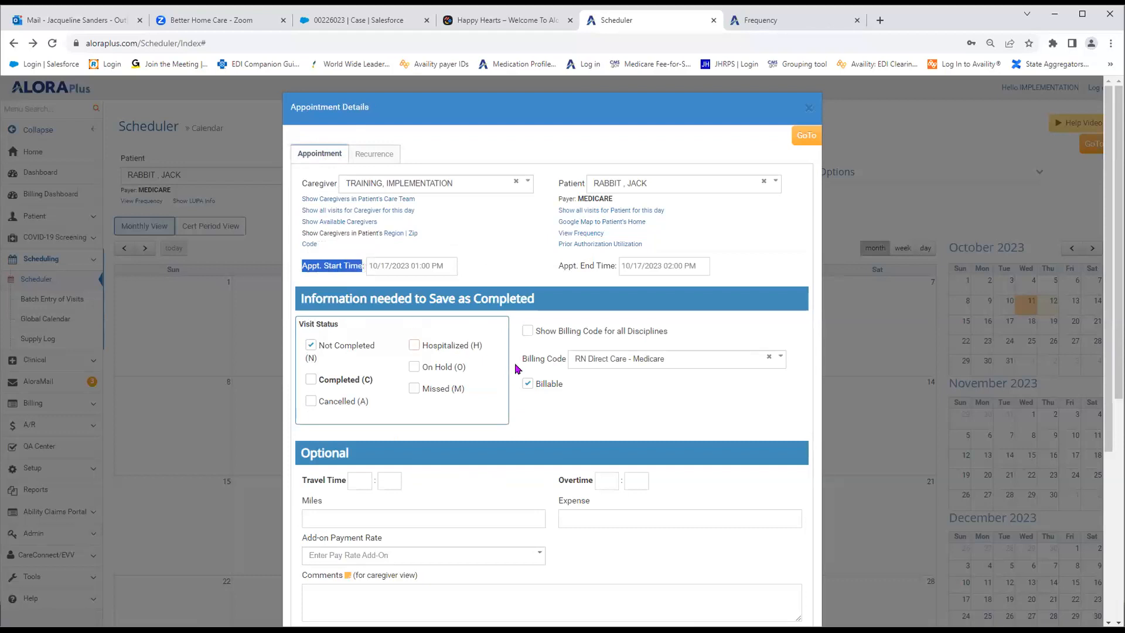
pyautogui.moveTo(521, 365); pyautogui.dragTo(565, 360)
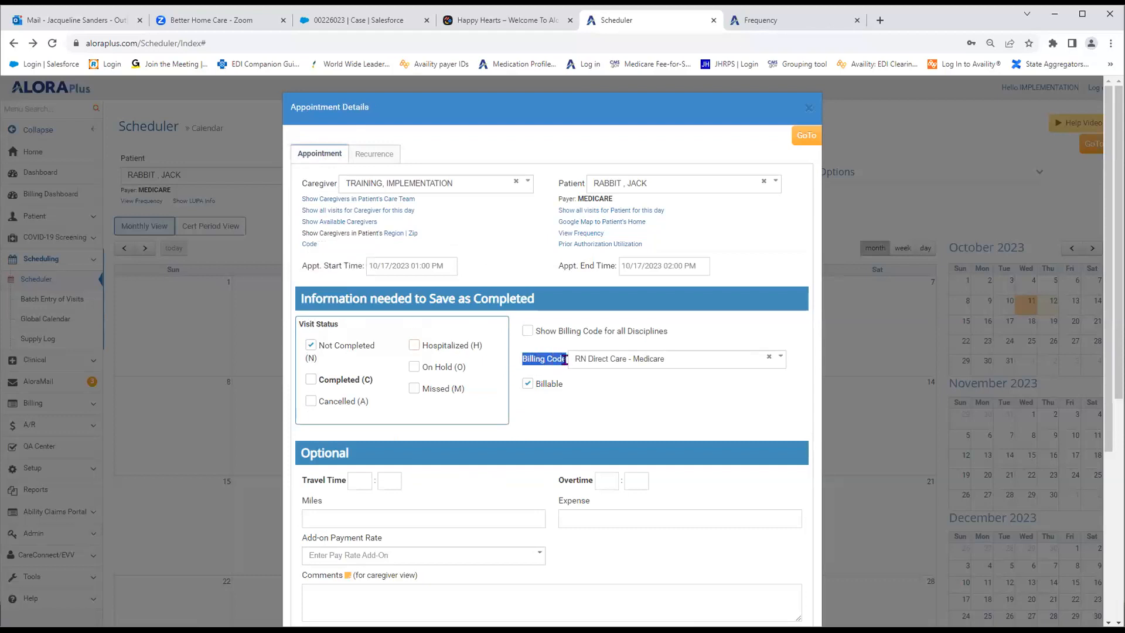
# - Check the recurring appointment setting, and save and close the appointment
pyautogui.click(387, 155)
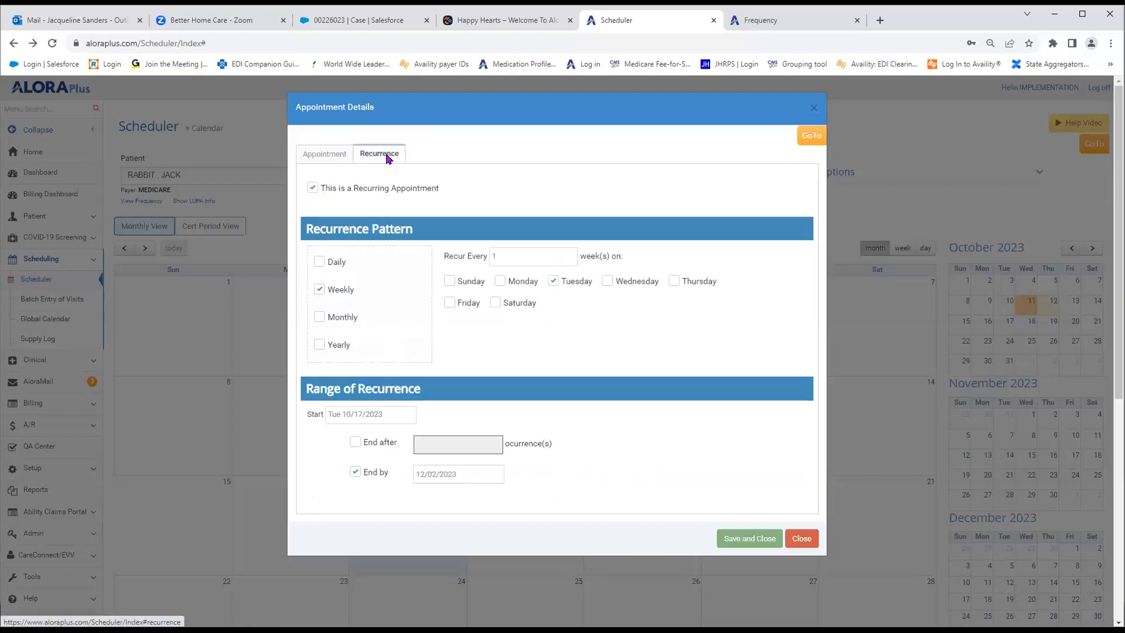
pyautogui.moveTo(323, 192); pyautogui.dragTo(378, 200)
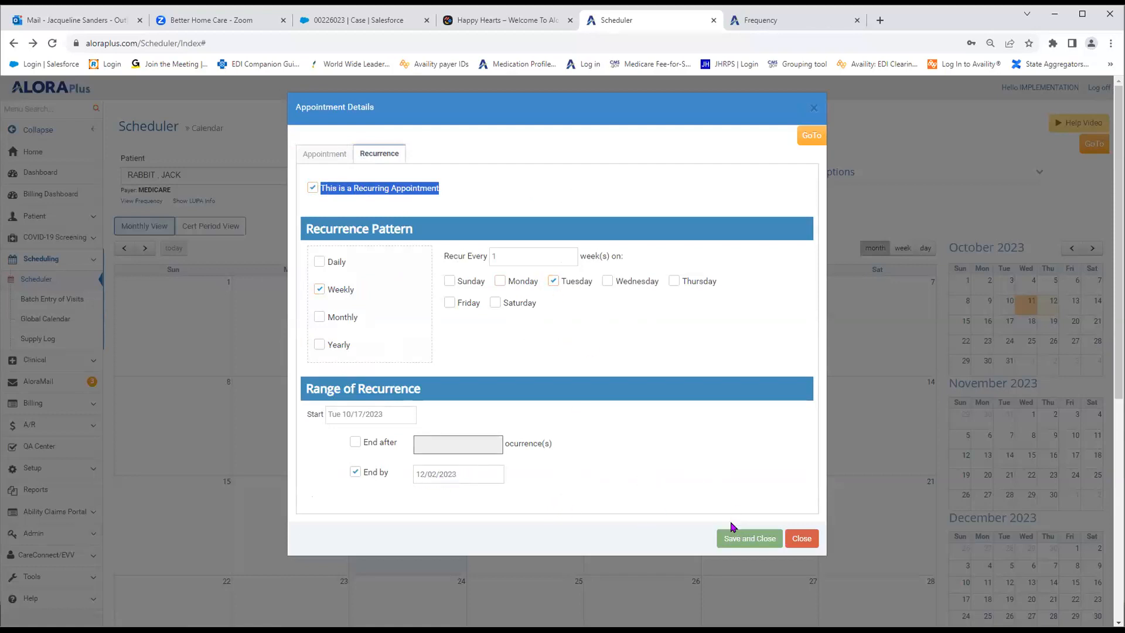
pyautogui.click(737, 537)
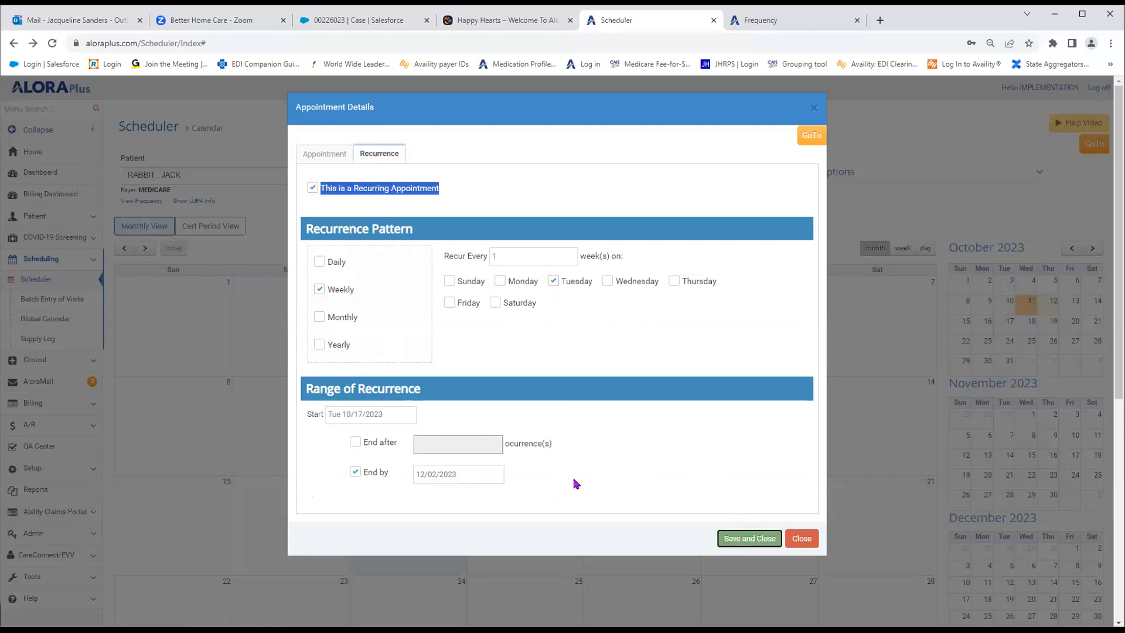
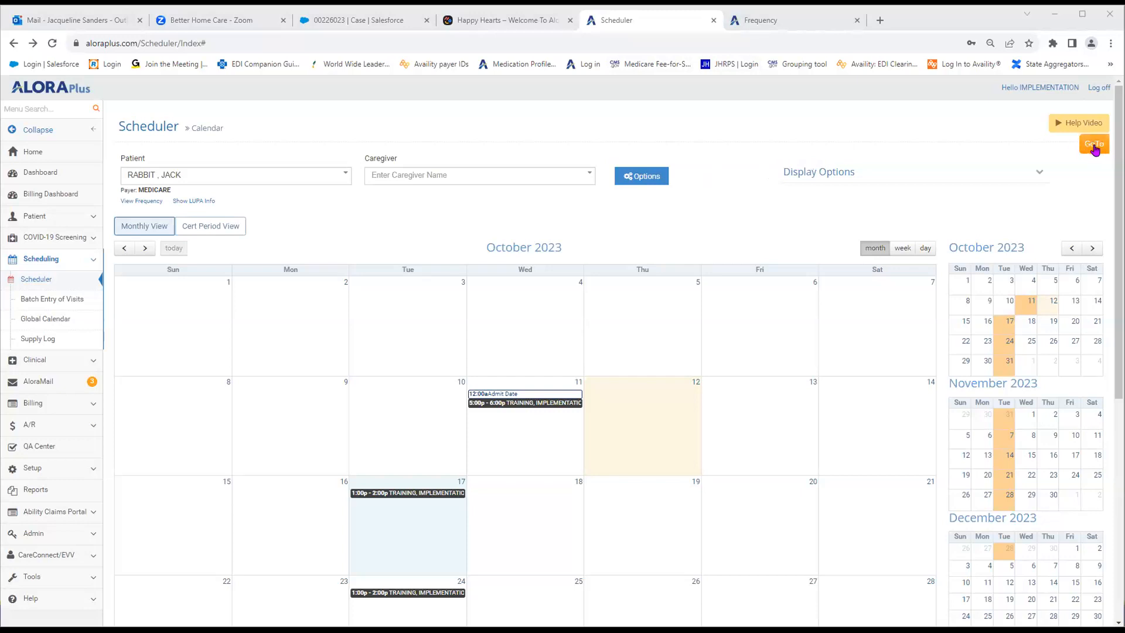
# - Open the patient's admission record from the scheduler and check its Discharge Date field
pyautogui.click(1094, 146)
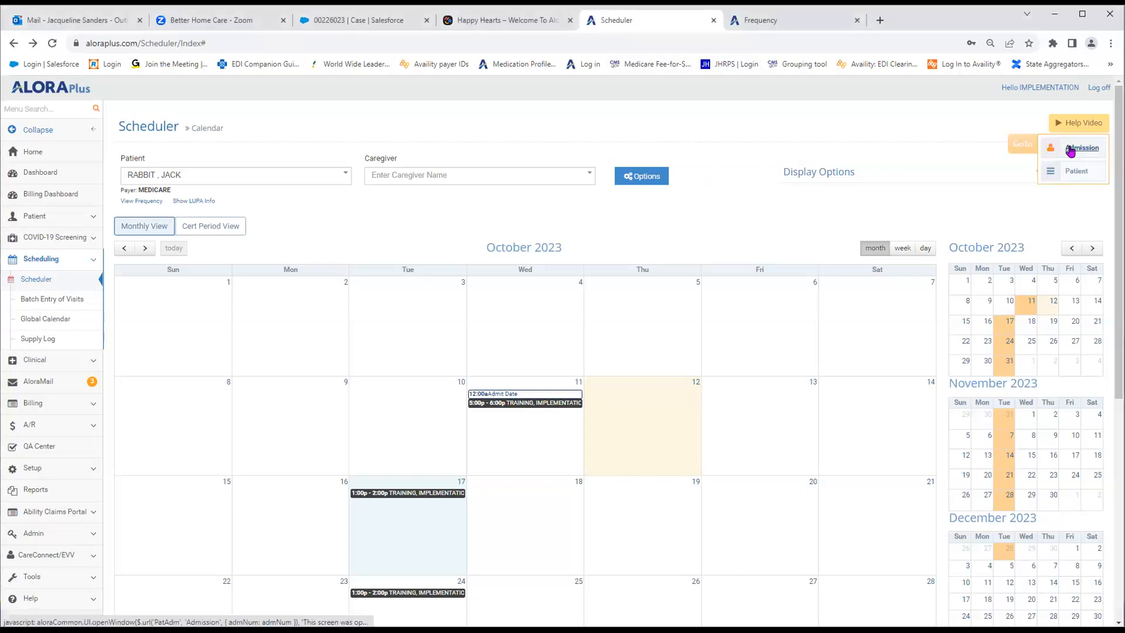
pyautogui.click(1071, 150)
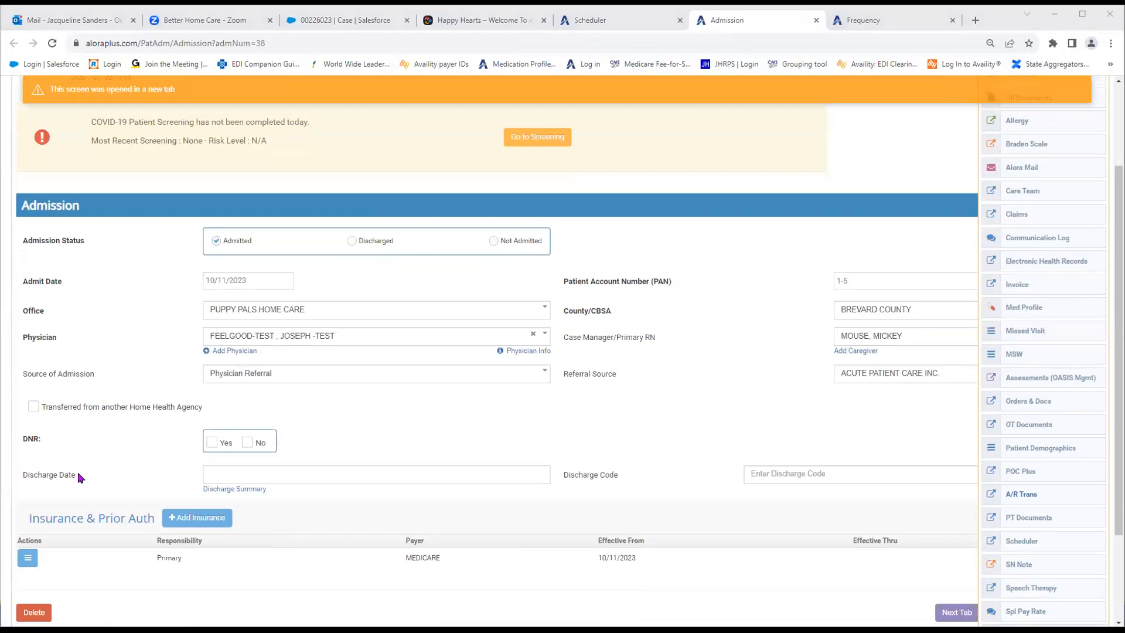
pyautogui.moveTo(77, 474); pyautogui.dragTo(22, 479)
pyautogui.click(62, 481)
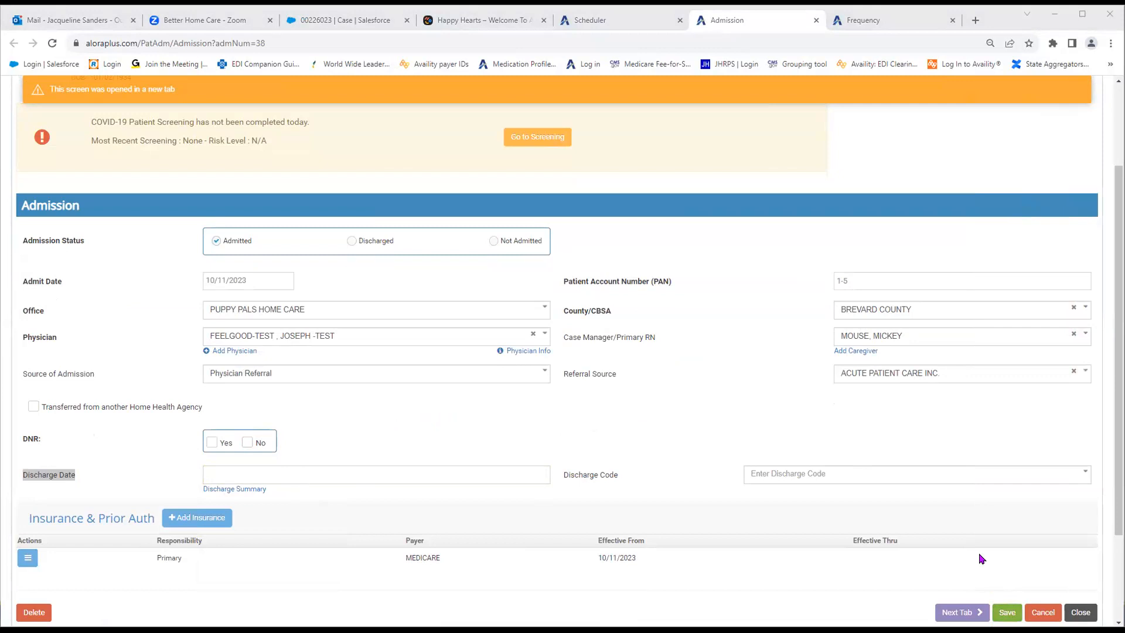
# - Look through the admission's GoTo list of linked patient records and documents, and close the list
pyautogui.scroll(2, 884, 372)
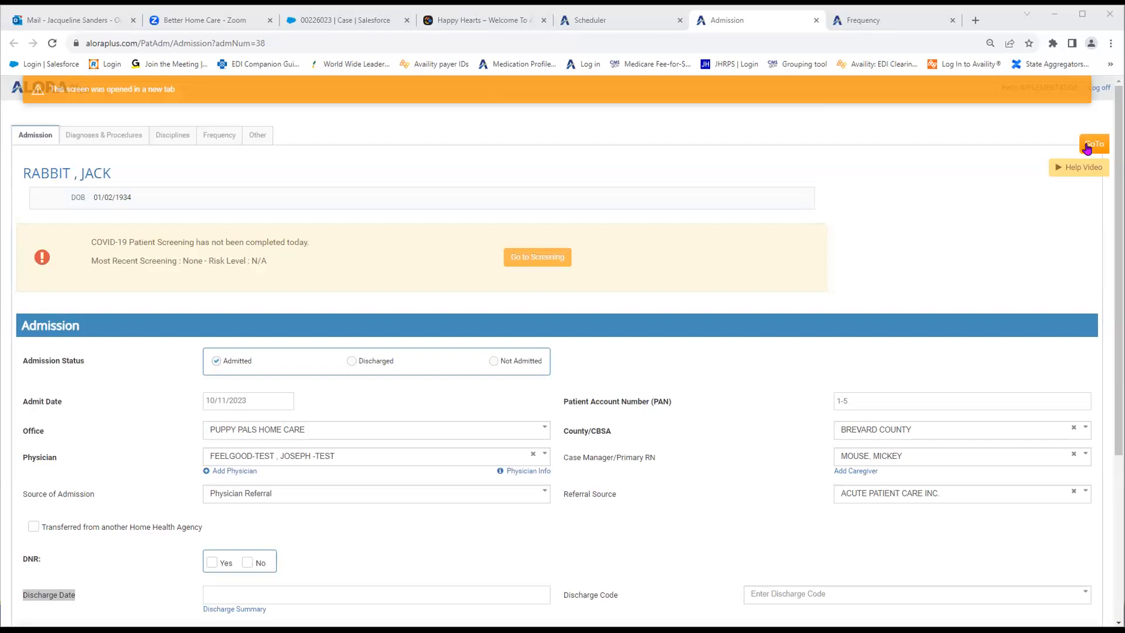
pyautogui.click(1087, 147)
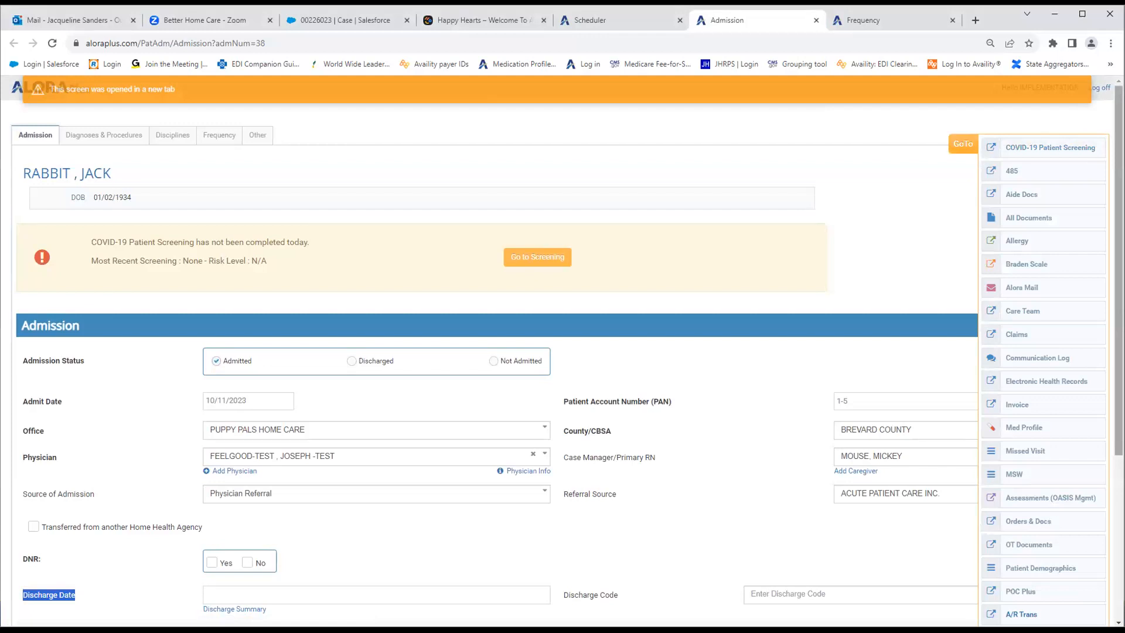
pyautogui.scroll(-2, 1015, 545)
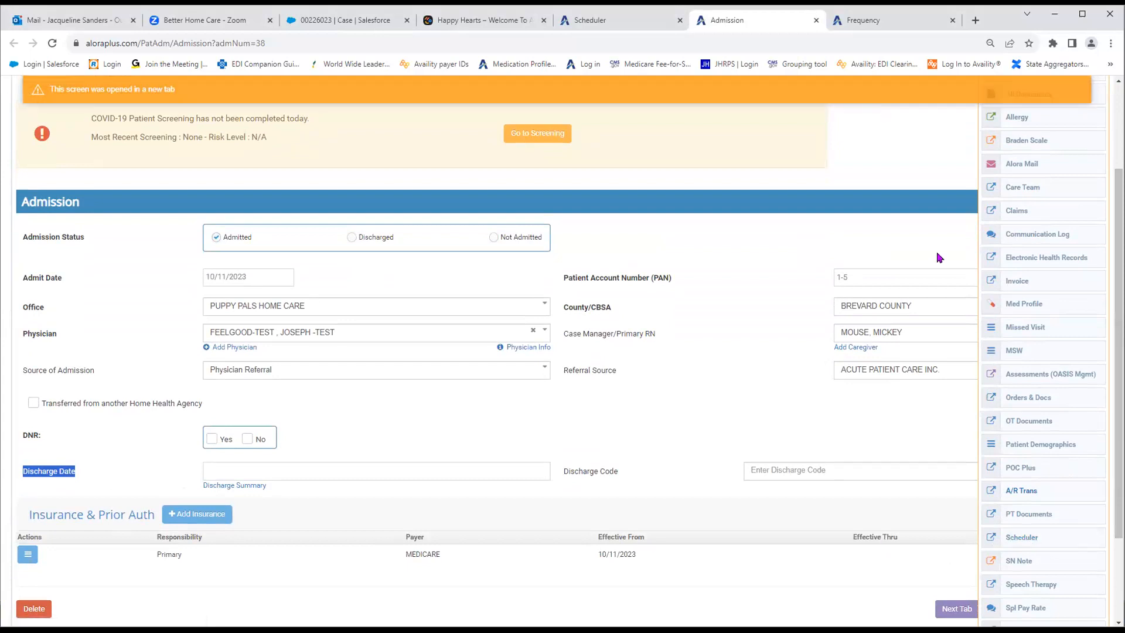
pyautogui.scroll(3, 949, 234)
pyautogui.click(963, 143)
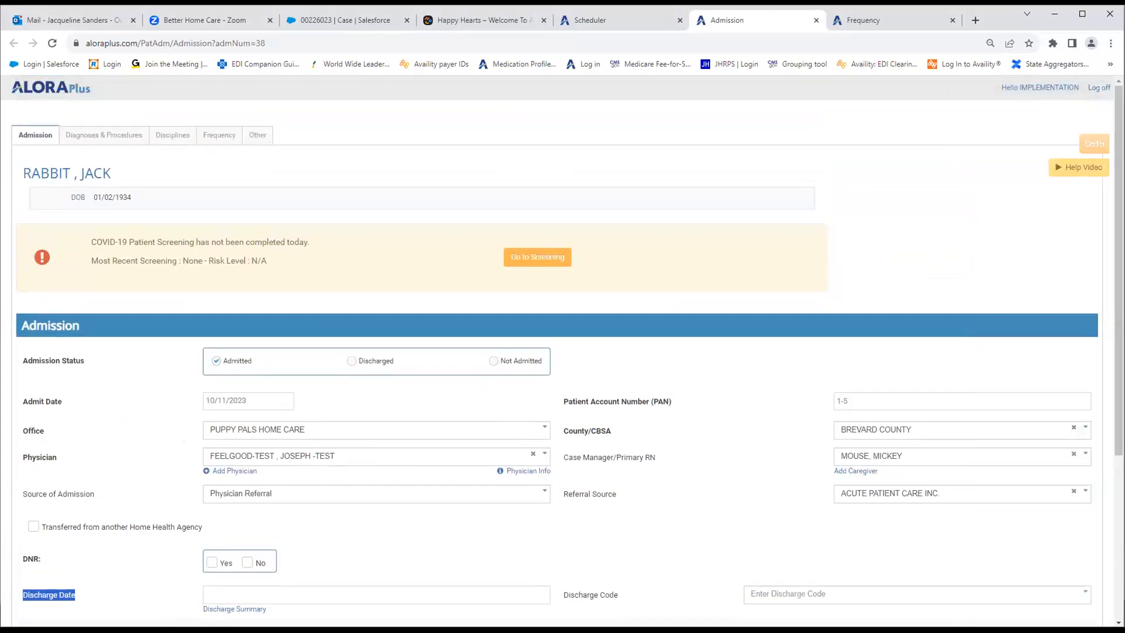
# - Inspect the Discharge Date calendar without choosing a date, and decline closing the admission record
pyautogui.scroll(-4, 1030, 510)
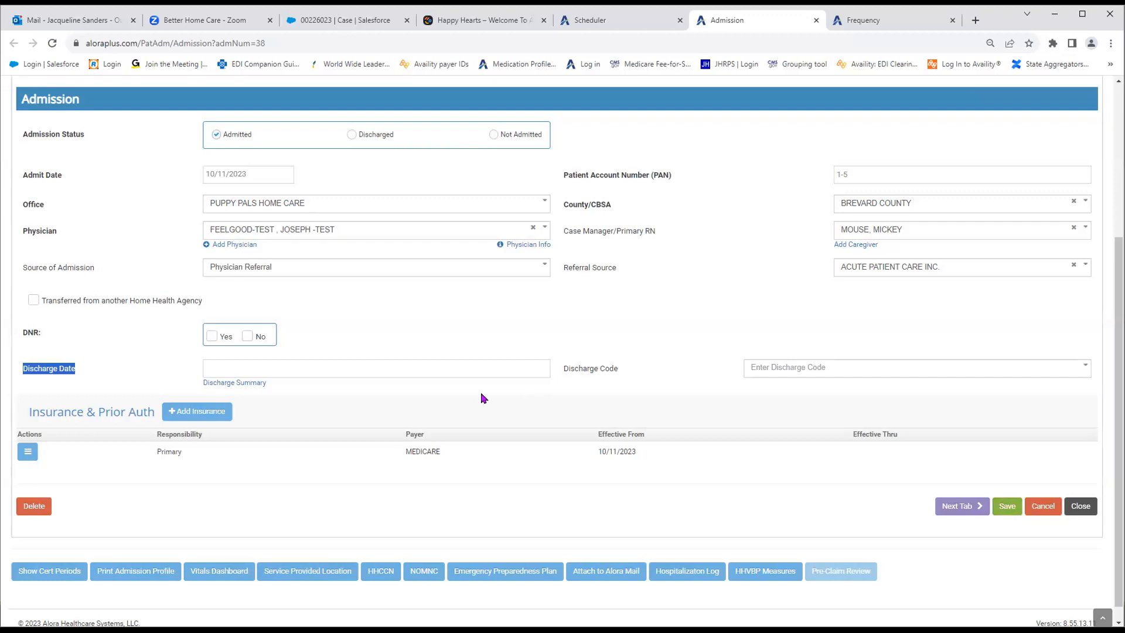
pyautogui.scroll(3, 480, 397)
pyautogui.scroll(-2, 482, 397)
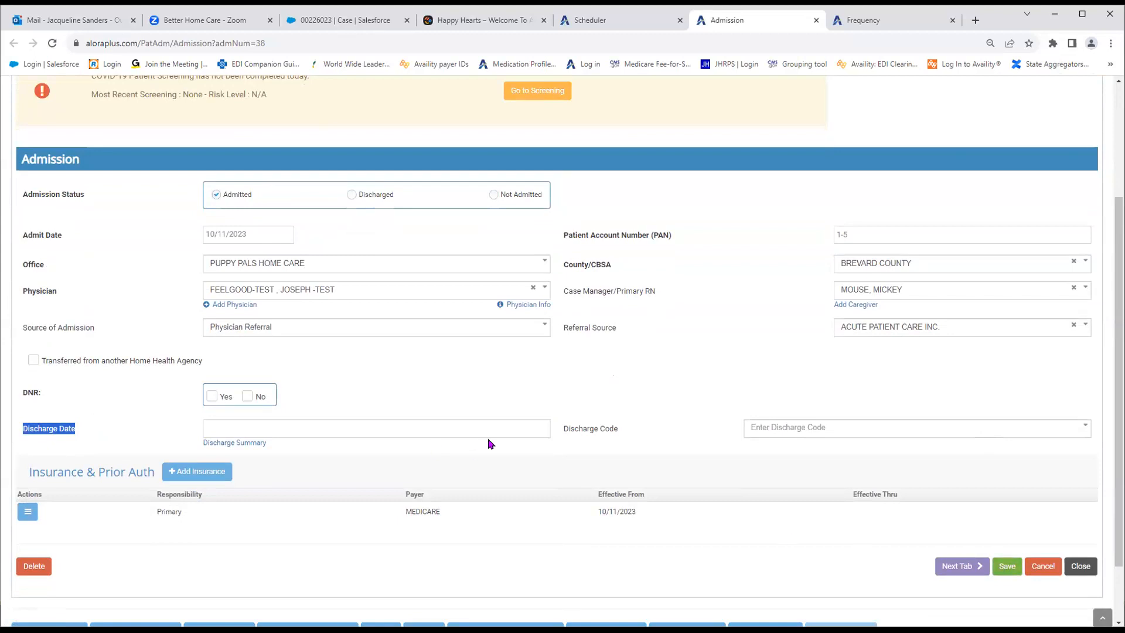
pyautogui.click(412, 427)
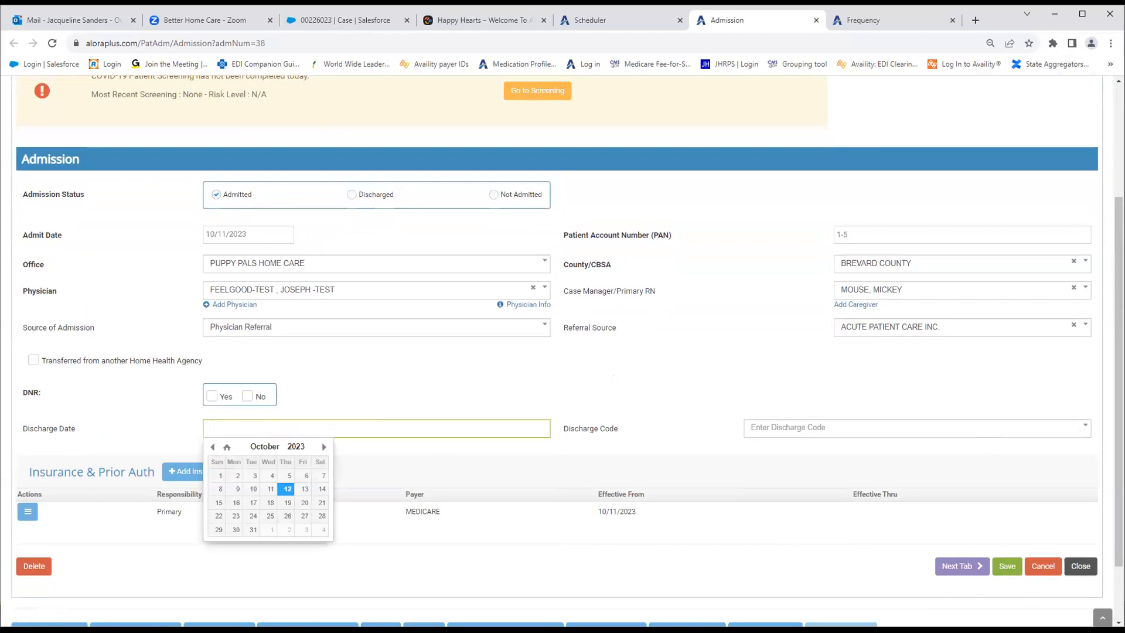
pyautogui.click(1079, 567)
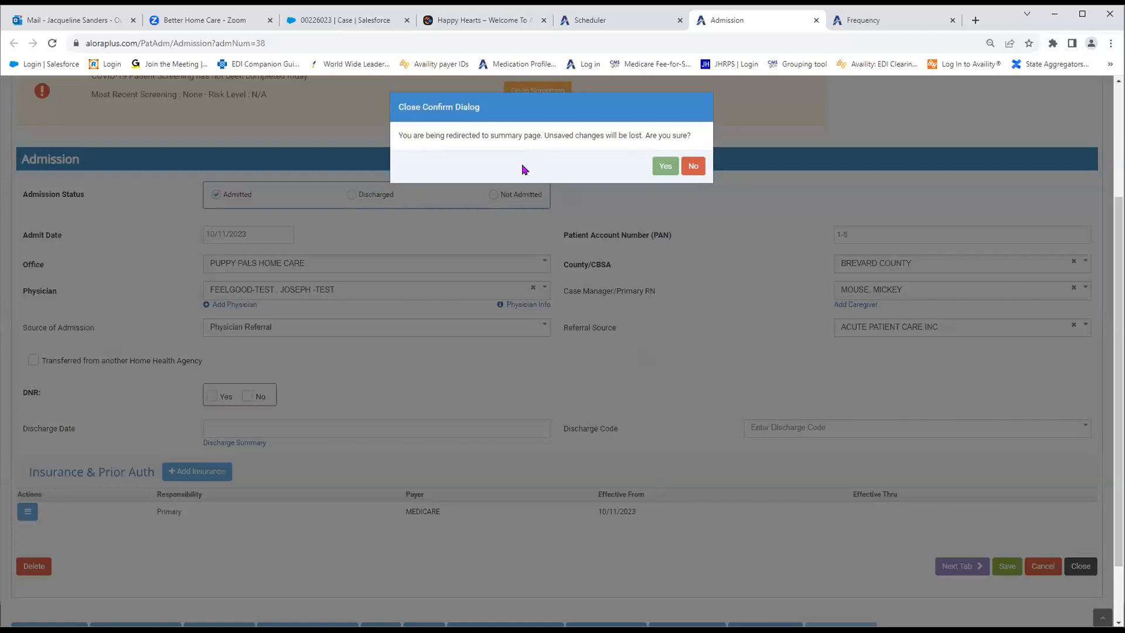
pyautogui.click(693, 166)
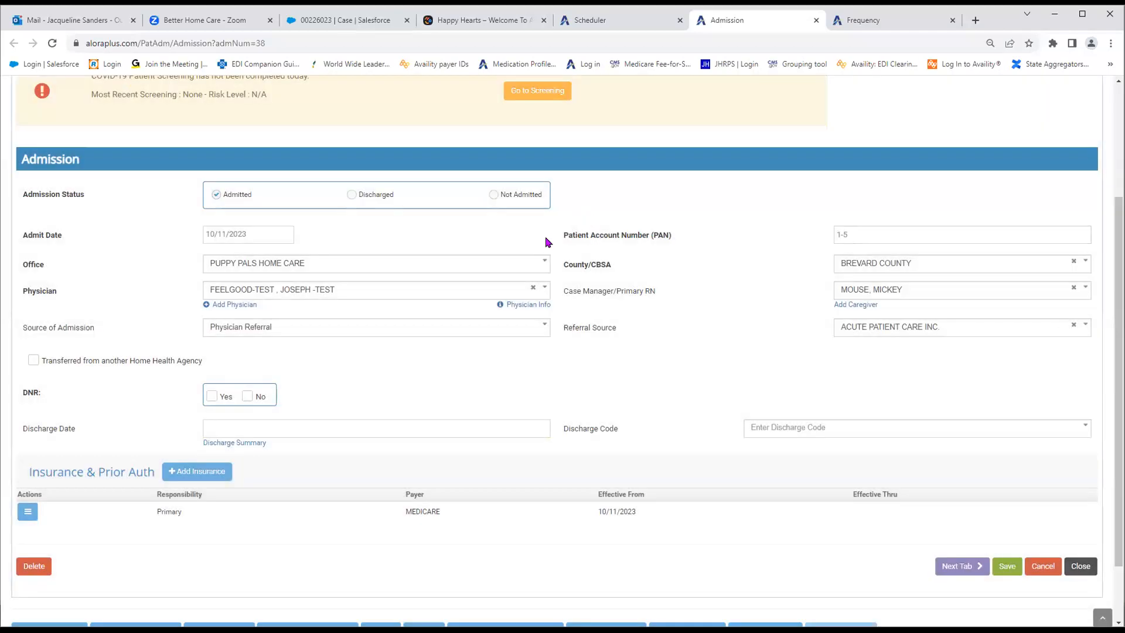
# - Review the Discharge Date and Discharge Code fields, and decline cancelling out of the admission record
pyautogui.moveTo(77, 431); pyautogui.dragTo(31, 435)
pyautogui.click(50, 433)
pyautogui.click(37, 438)
pyautogui.moveTo(565, 429); pyautogui.dragTo(621, 428)
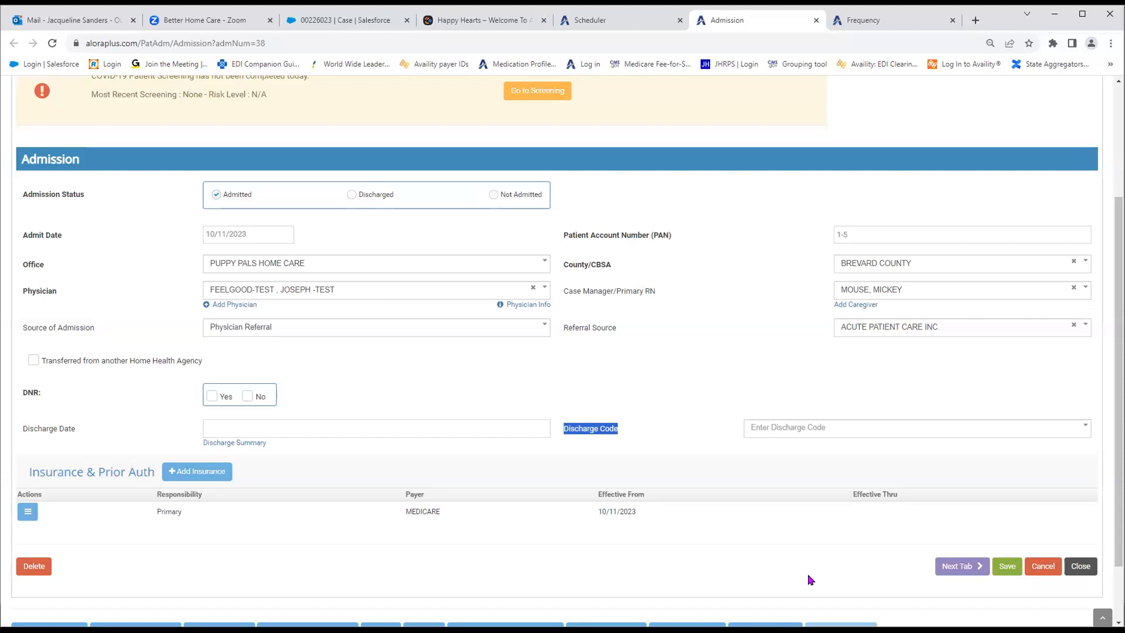
pyautogui.click(1040, 567)
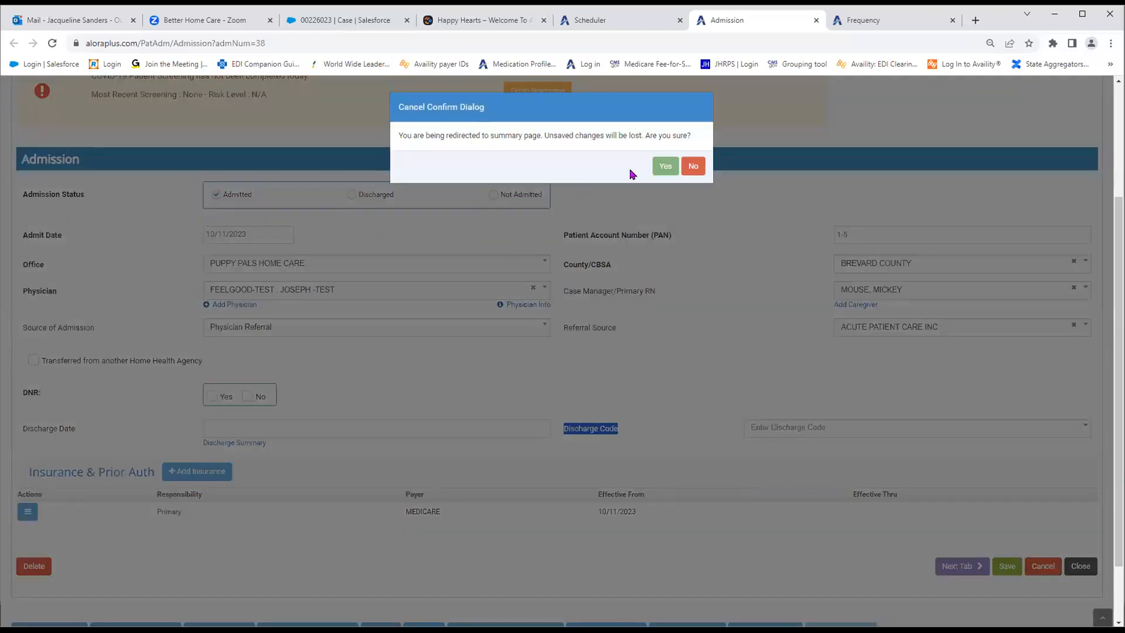
pyautogui.click(694, 166)
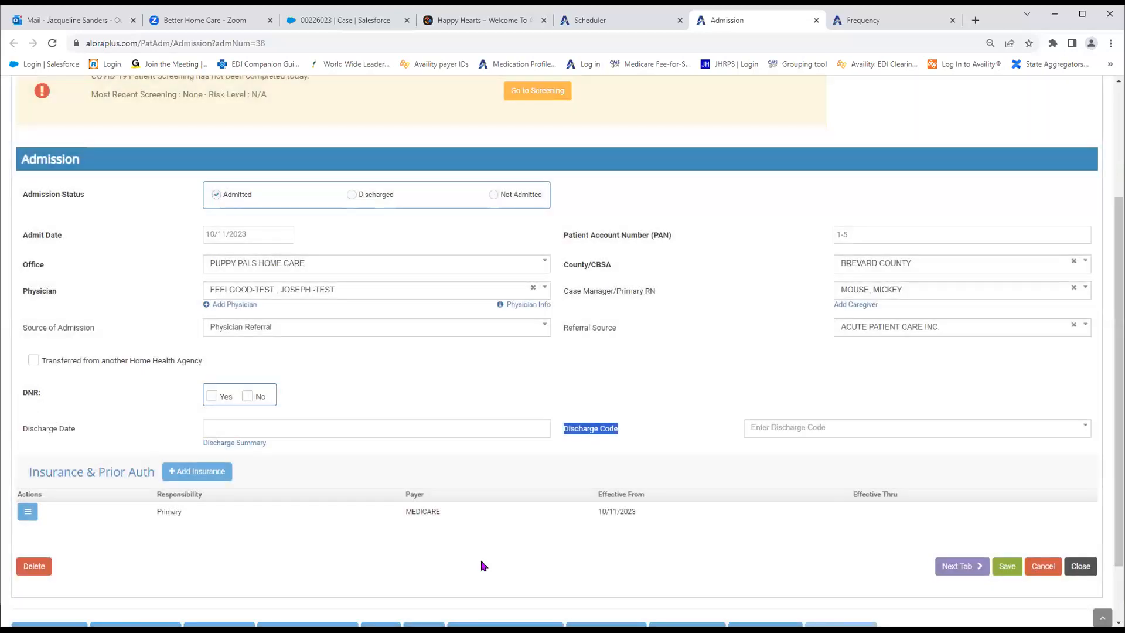
# - Recheck the discharge date and discharge code entries on the open admission record
pyautogui.tripleClick(44, 429)
pyautogui.moveTo(564, 428); pyautogui.dragTo(619, 432)
pyautogui.click(582, 460)
pyautogui.scroll(2, 371, 340)
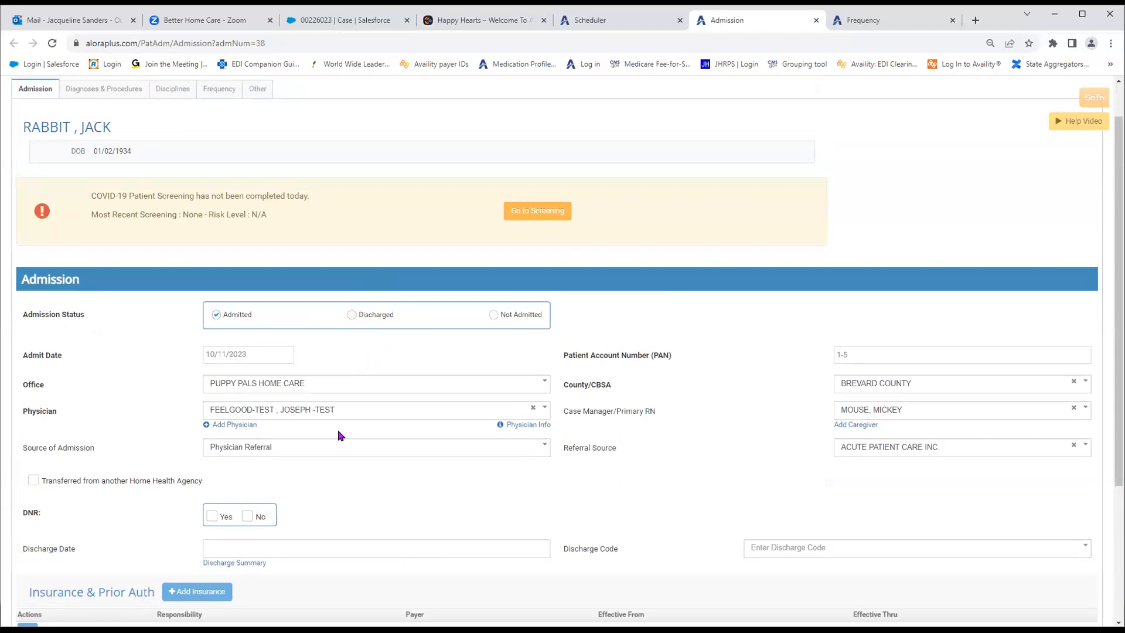
# - Return to the scheduler and check the patient's required Home Health Aide visit frequency and effective dates
pyautogui.click(599, 24)
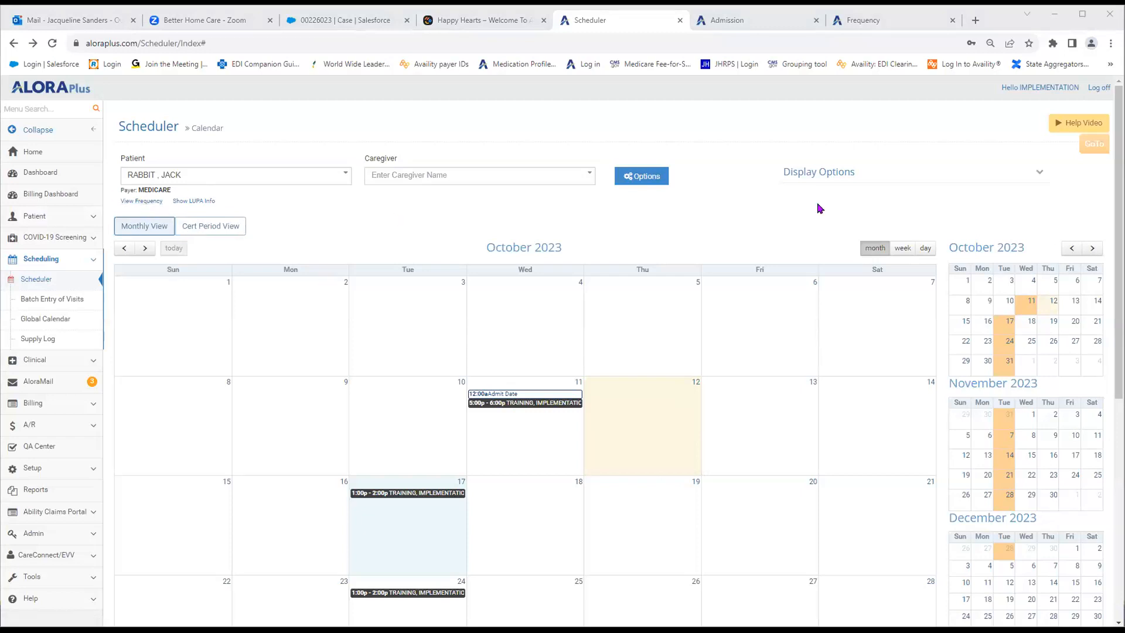
pyautogui.click(133, 202)
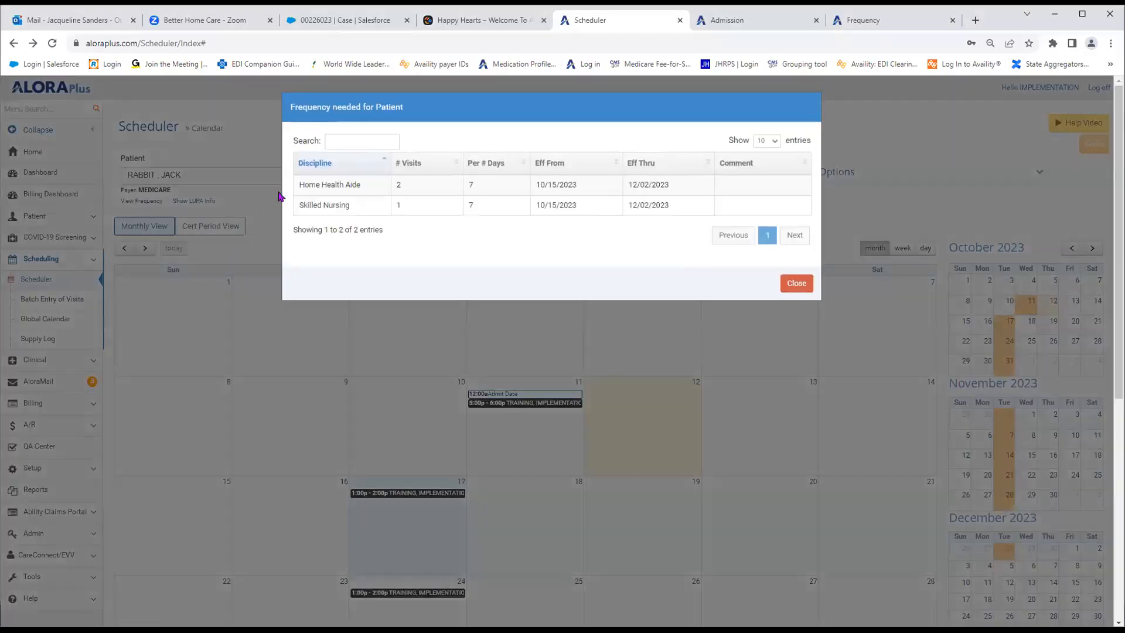
pyautogui.moveTo(298, 184); pyautogui.dragTo(674, 188)
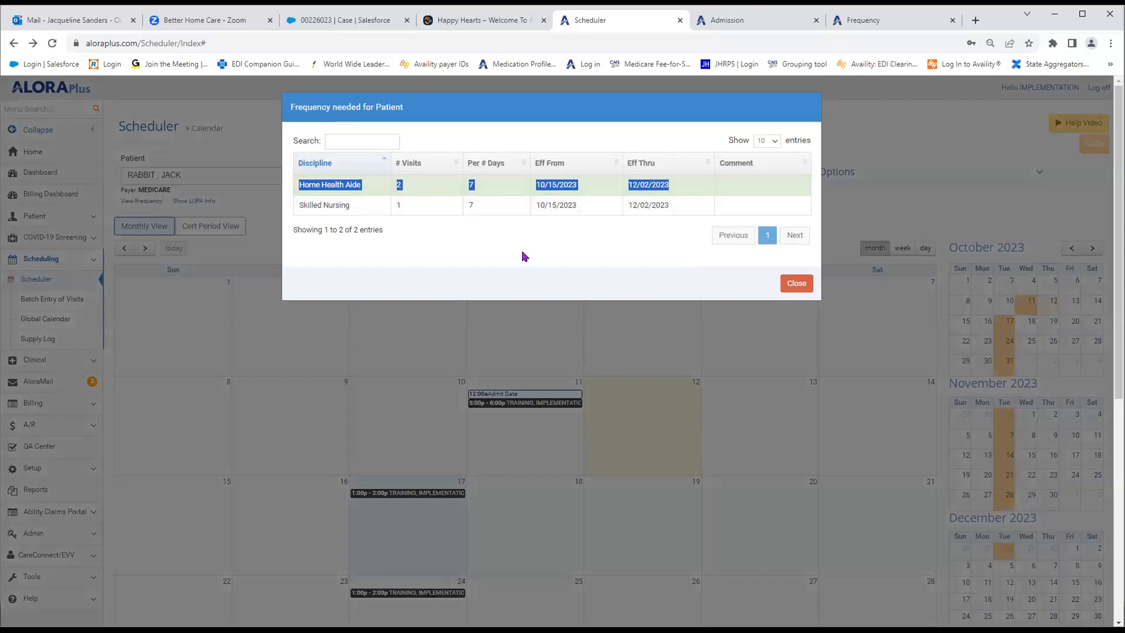
pyautogui.click(786, 288)
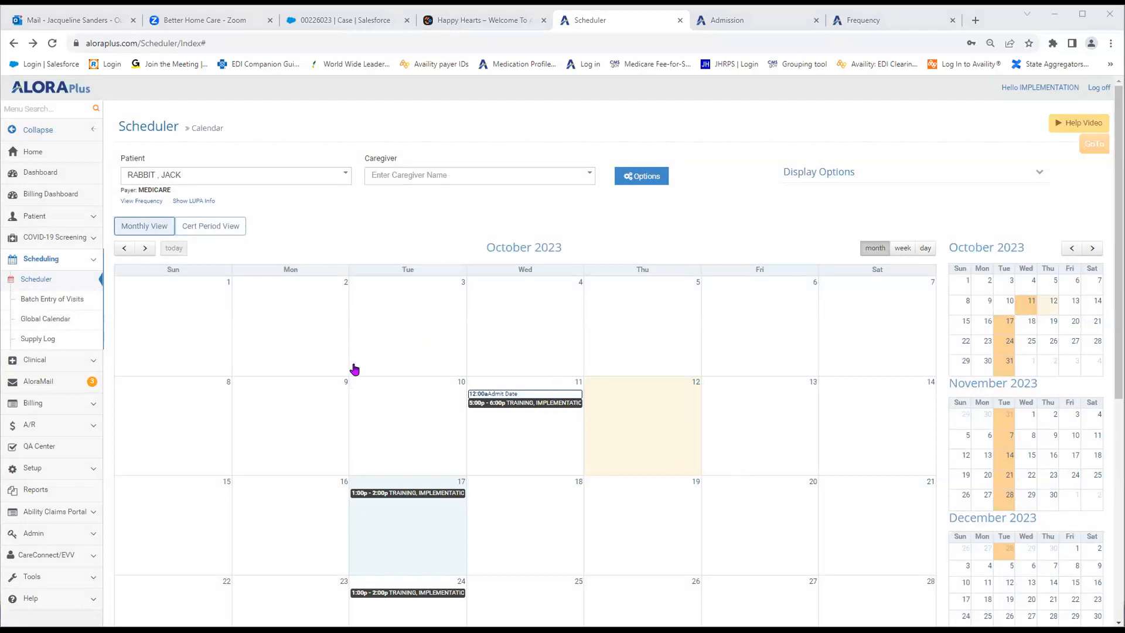
# - Start an October 16, 2023 appointment for the patient and assign the first-listed Home Health Aide as caregiver
pyautogui.click(273, 517)
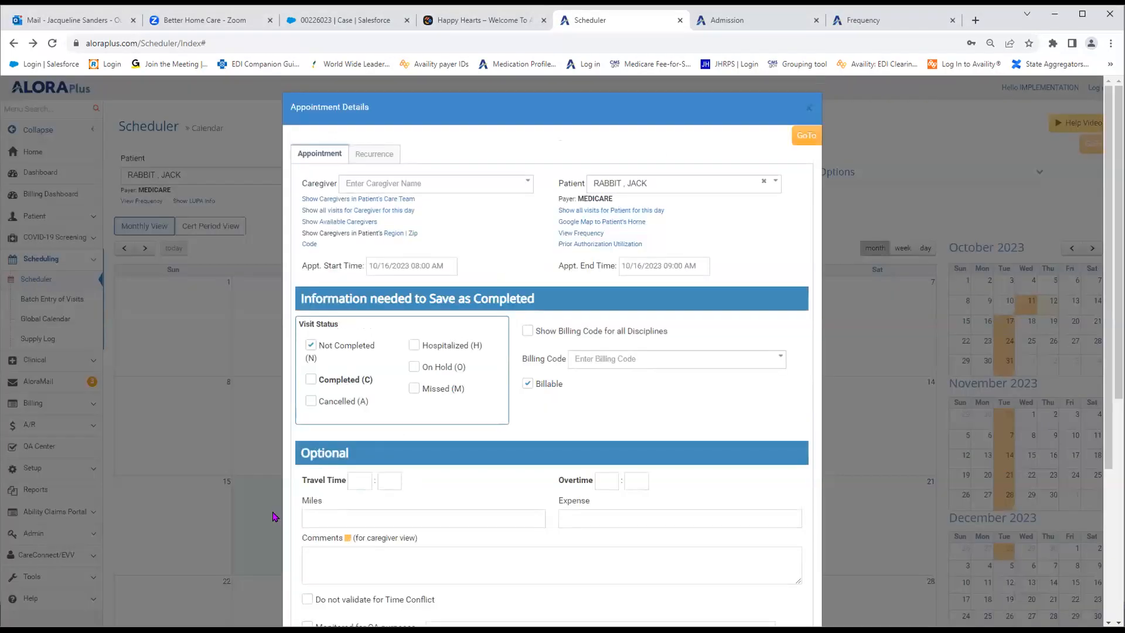
pyautogui.moveTo(302, 184); pyautogui.dragTo(332, 195)
pyautogui.click(396, 185)
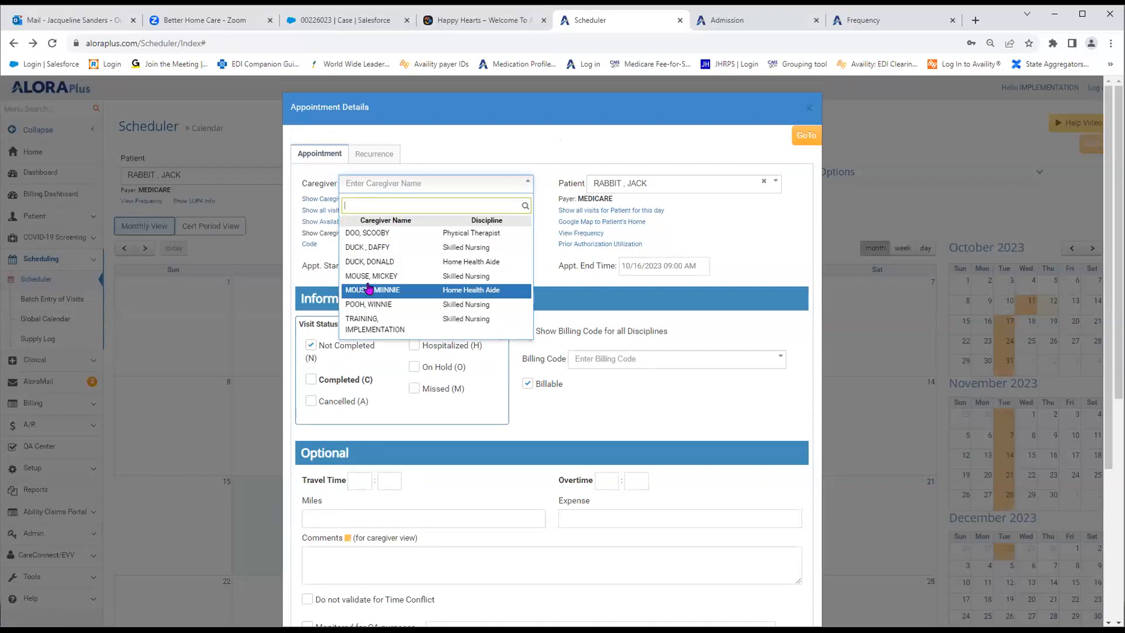
pyautogui.click(368, 269)
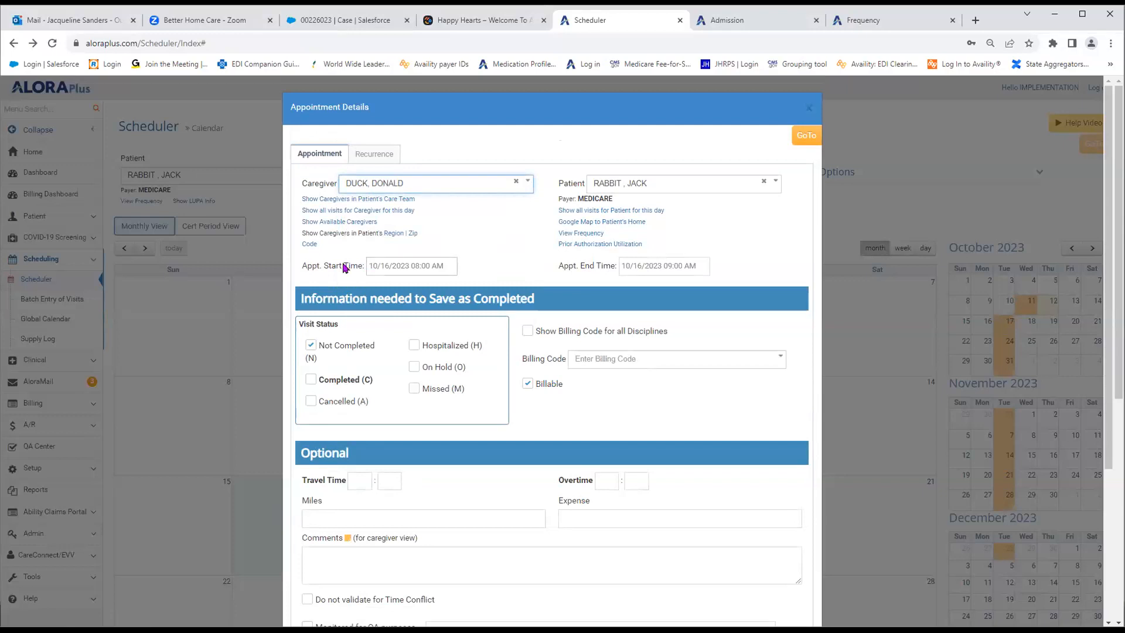
# - Set the appointment start to 10/16/2023 09:00 AM and its billing code to HHA, Home Health Aide – Medicare
pyautogui.click(412, 269)
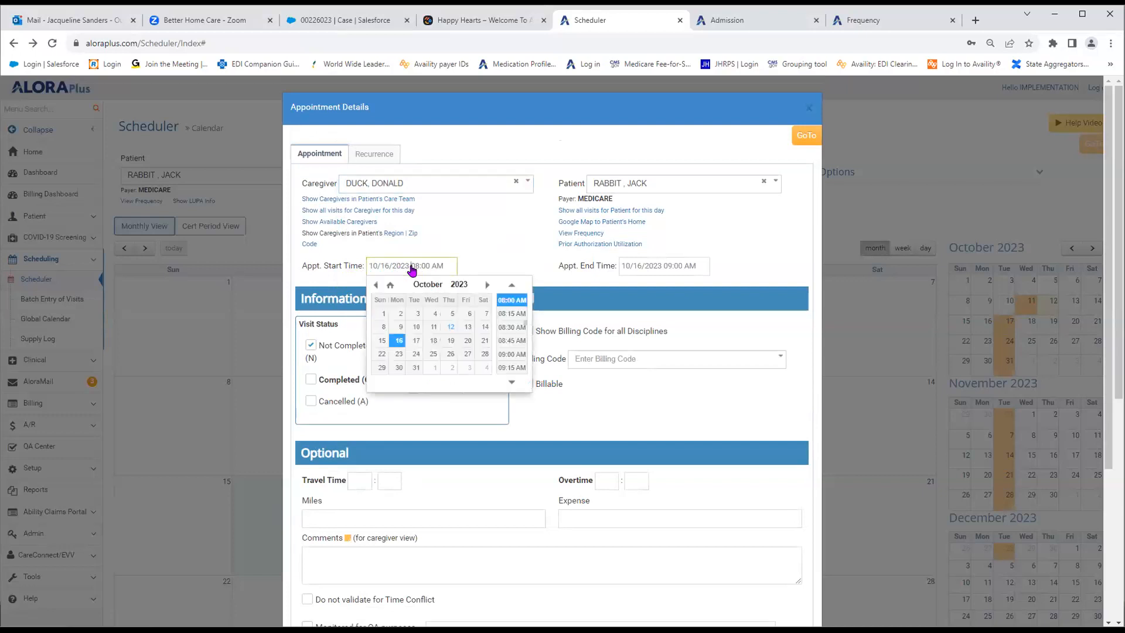
pyautogui.click(511, 355)
pyautogui.moveTo(522, 360); pyautogui.dragTo(571, 391)
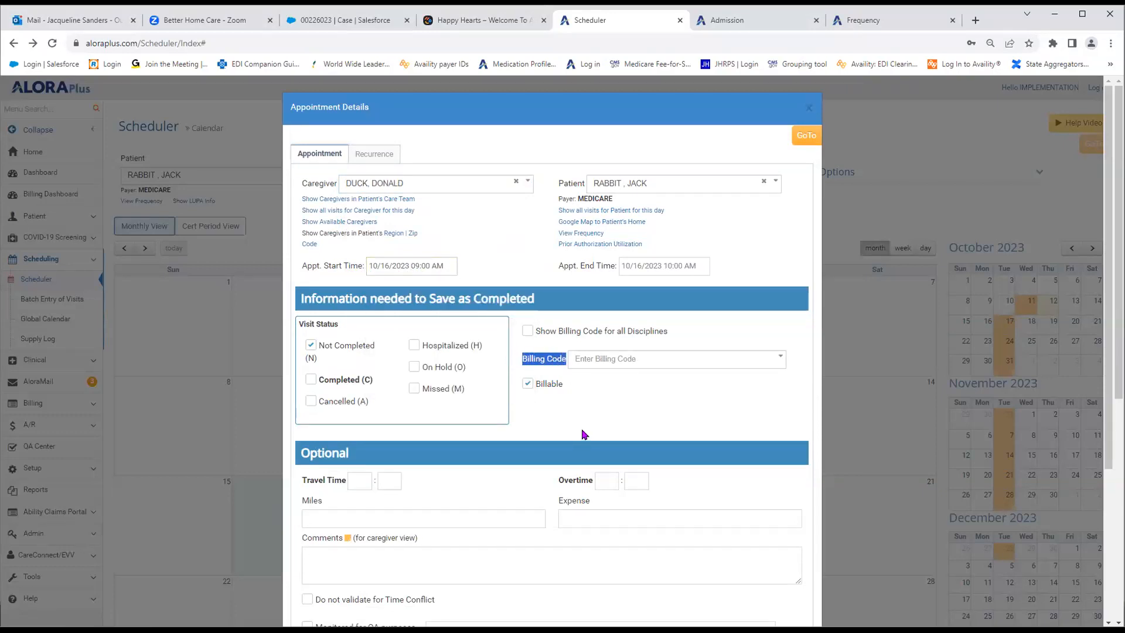
pyautogui.click(613, 366)
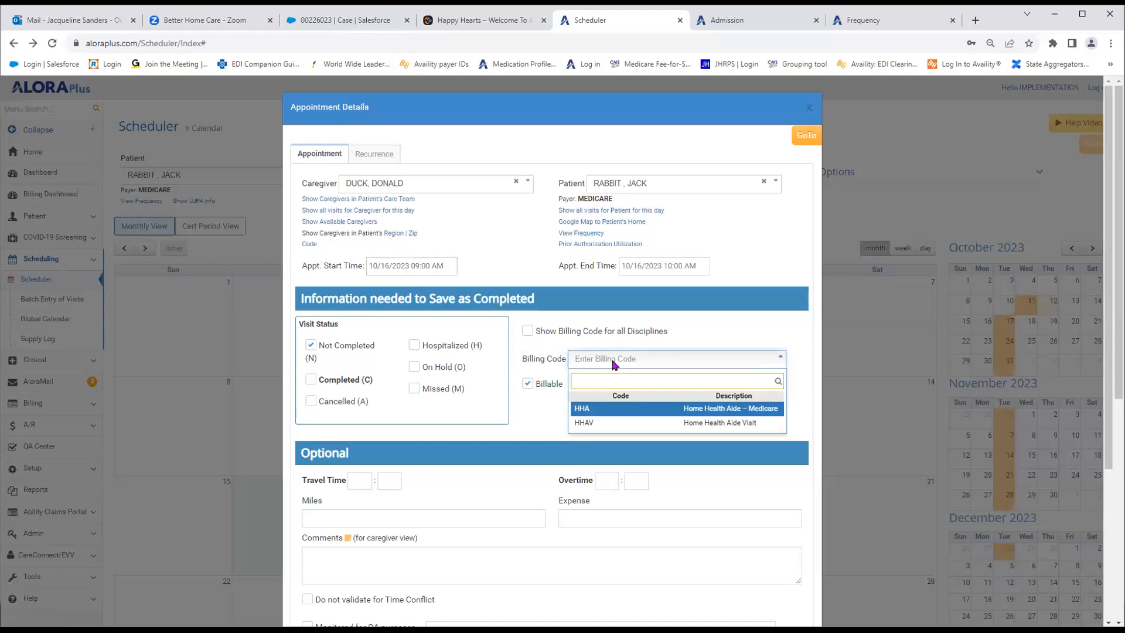
pyautogui.click(589, 412)
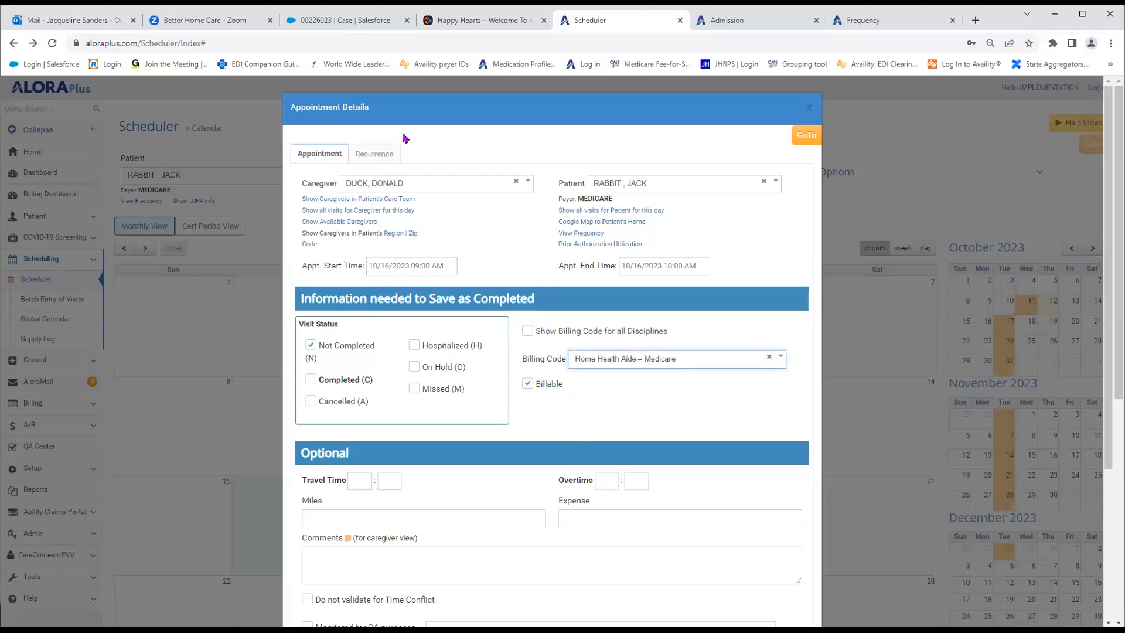
# - Make the aide appointment recurring, every week on Monday and Friday
pyautogui.click(379, 156)
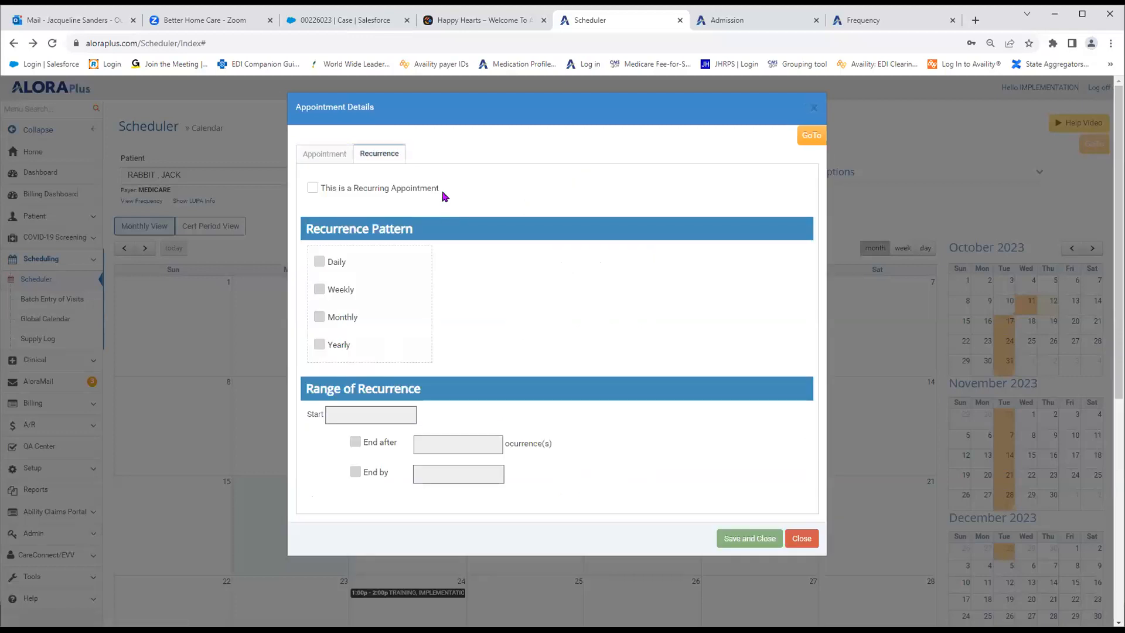
pyautogui.moveTo(443, 194); pyautogui.dragTo(314, 188)
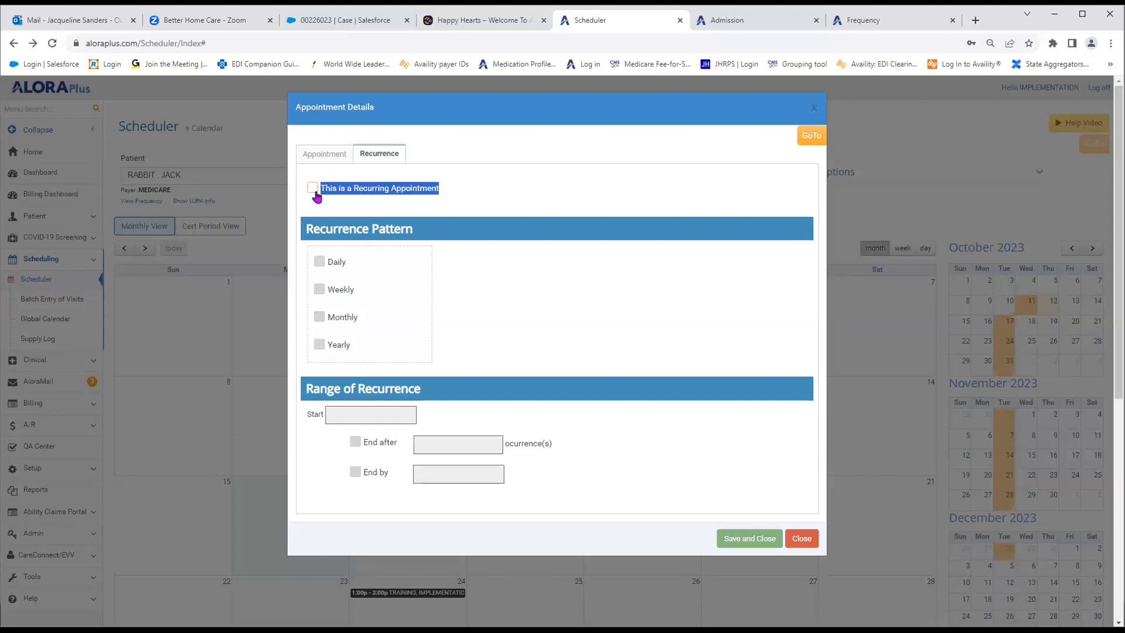
pyautogui.click(312, 189)
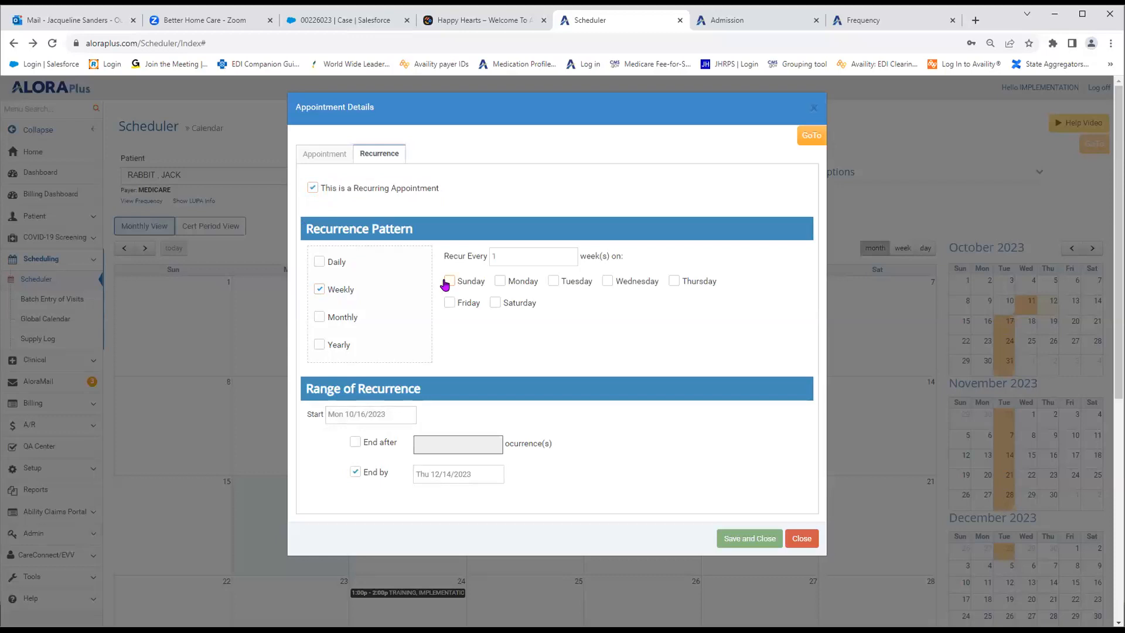
pyautogui.click(501, 282)
pyautogui.click(450, 303)
# - Set the recurrence to end by 12/02/2023 and save the aide appointment series
pyautogui.click(434, 479)
pyautogui.click(534, 493)
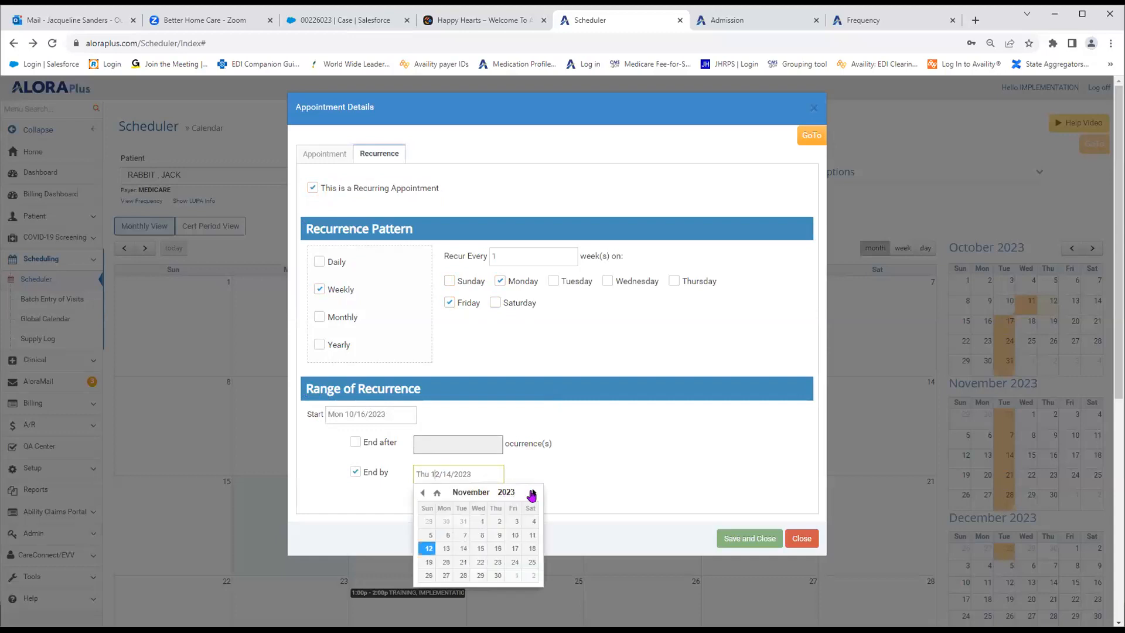
pyautogui.click(531, 494)
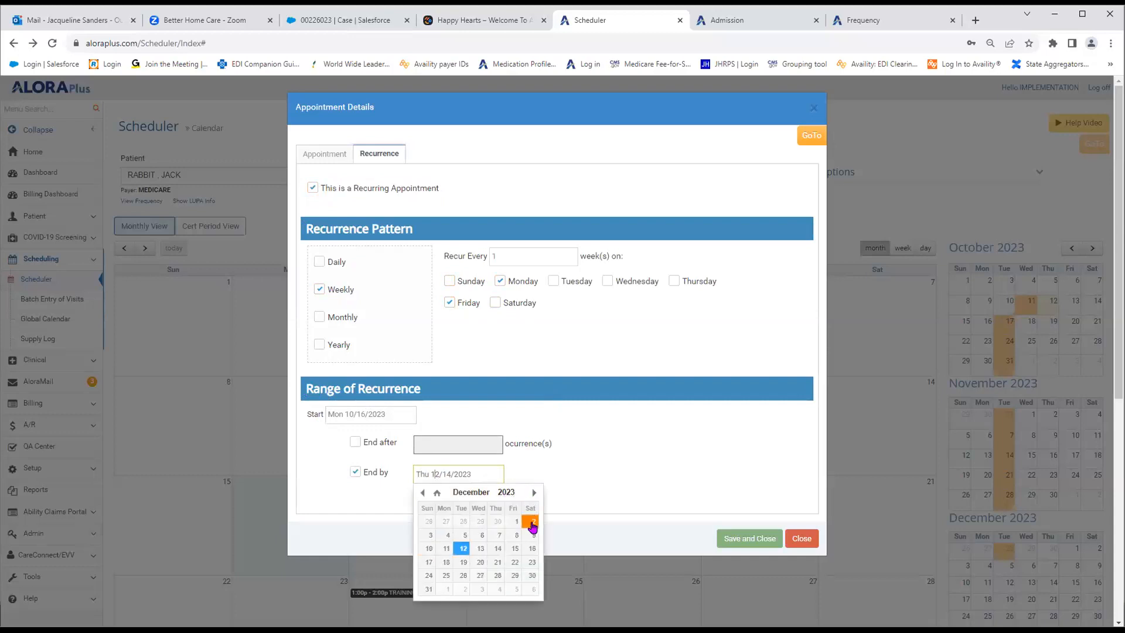
pyautogui.click(532, 522)
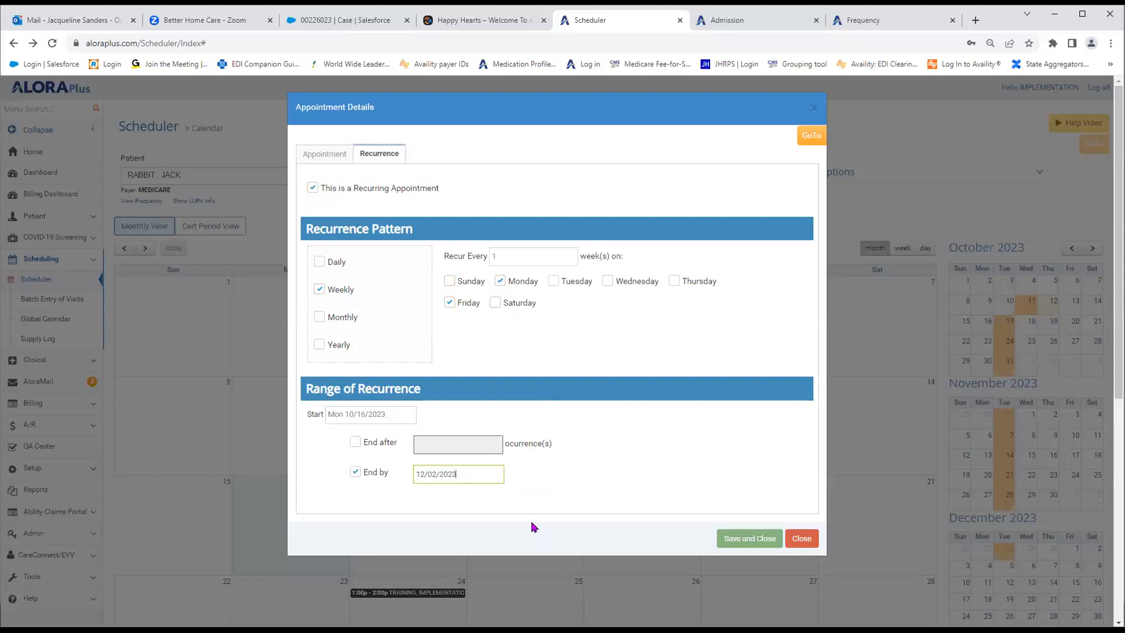
pyautogui.click(730, 542)
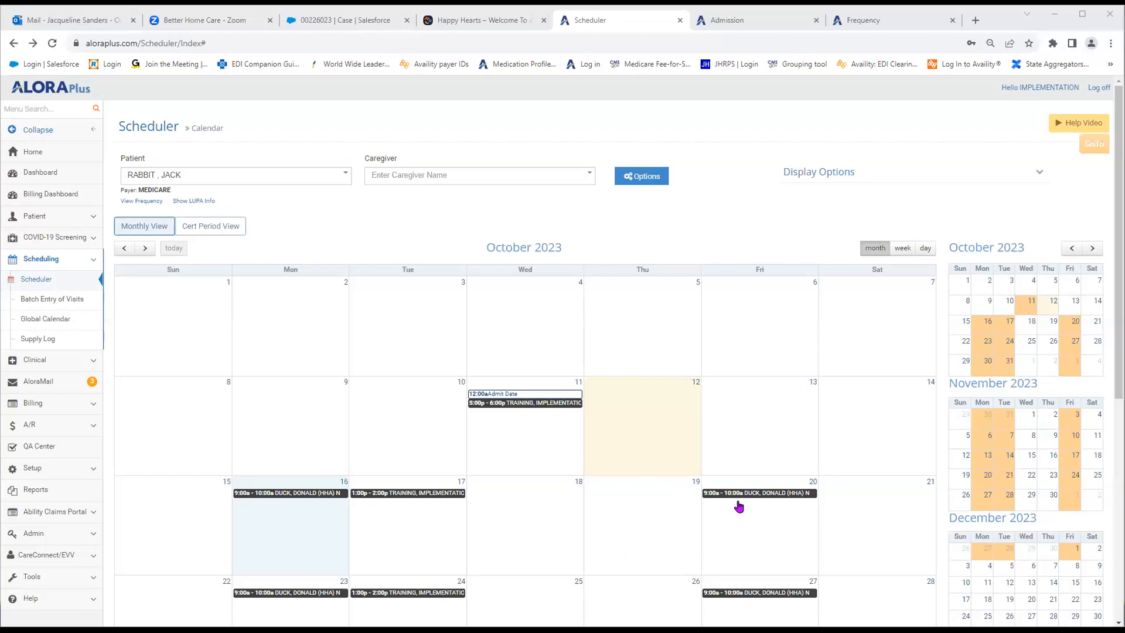
# - Open the October 20 aide visit and set its start time to 07:00 AM
pyautogui.moveTo(727, 497)
pyautogui.moveTo(708, 495)
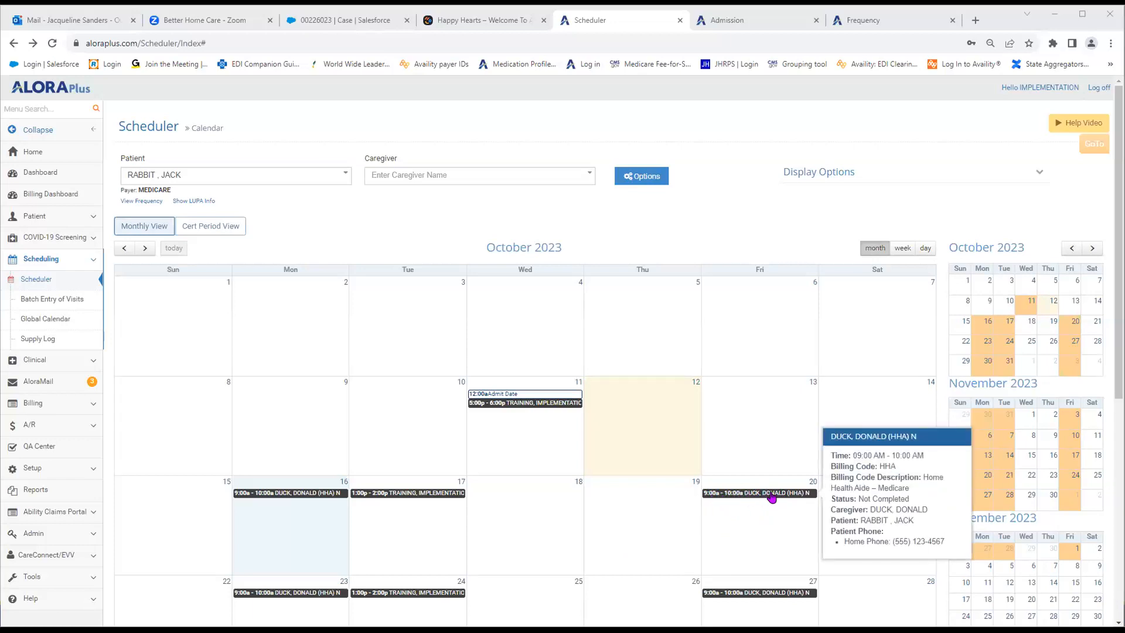
pyautogui.click(731, 492)
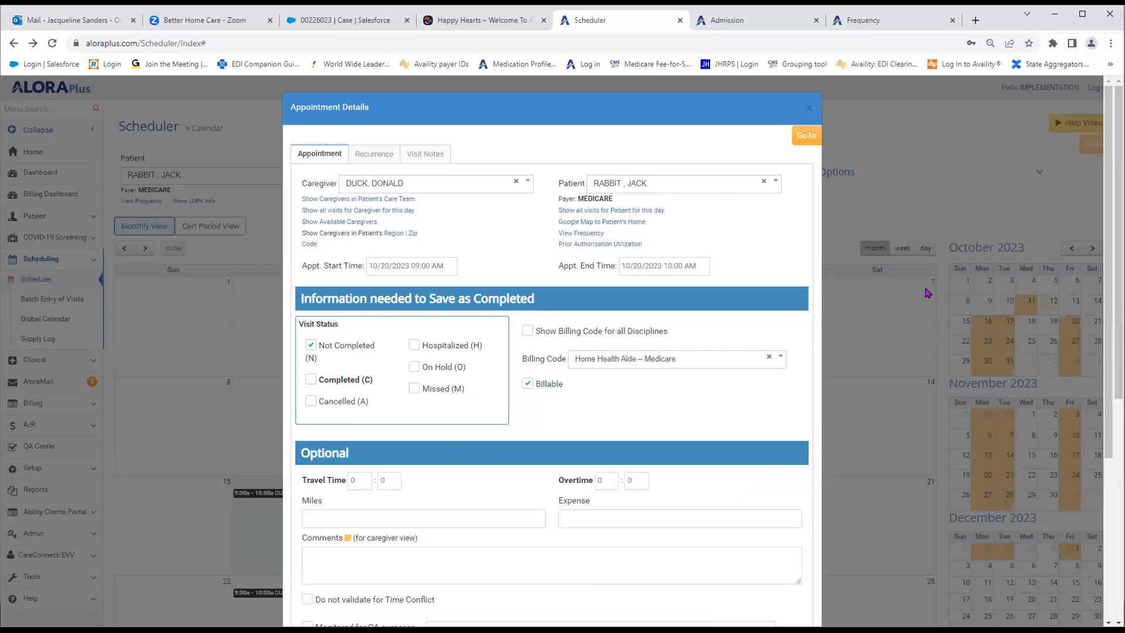
pyautogui.click(404, 269)
pyautogui.click(511, 286)
pyautogui.click(511, 286)
pyautogui.click(511, 286)
pyautogui.click(511, 286)
pyautogui.click(511, 286)
pyautogui.click(511, 286)
pyautogui.click(511, 286)
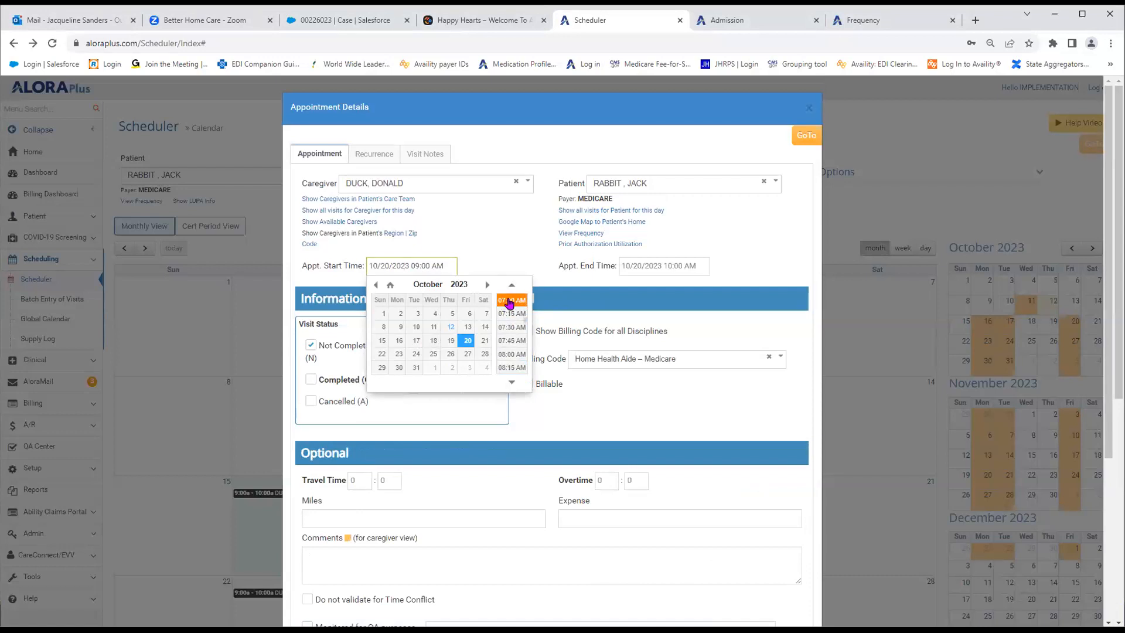
pyautogui.click(510, 301)
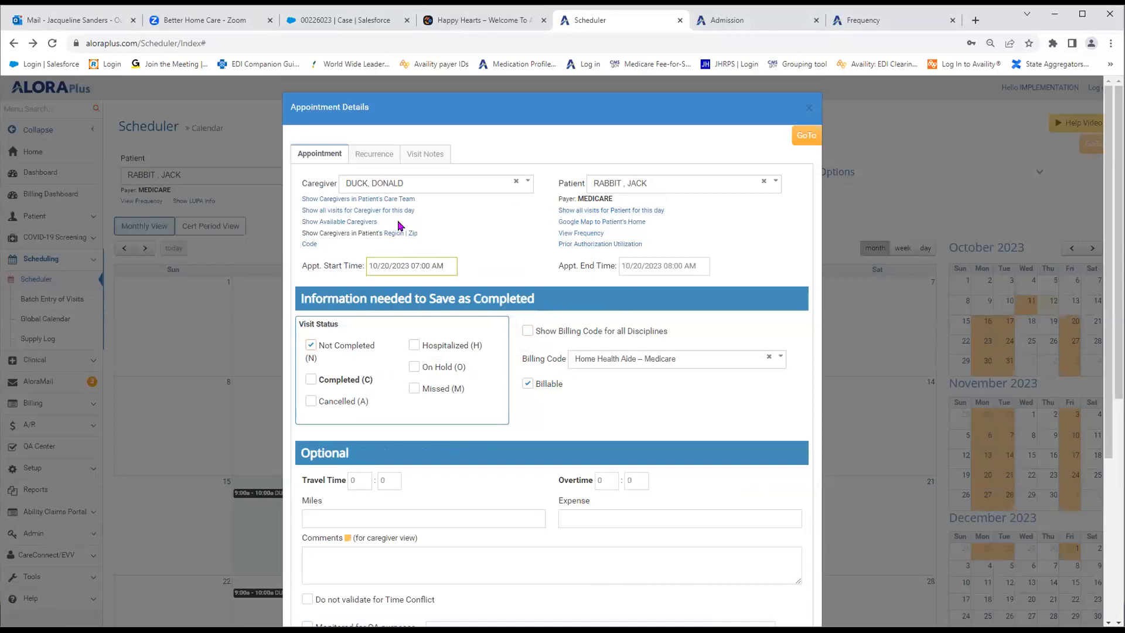
# - Apply the new visit time to this and all recurrences after this date, and save the change
pyautogui.click(367, 156)
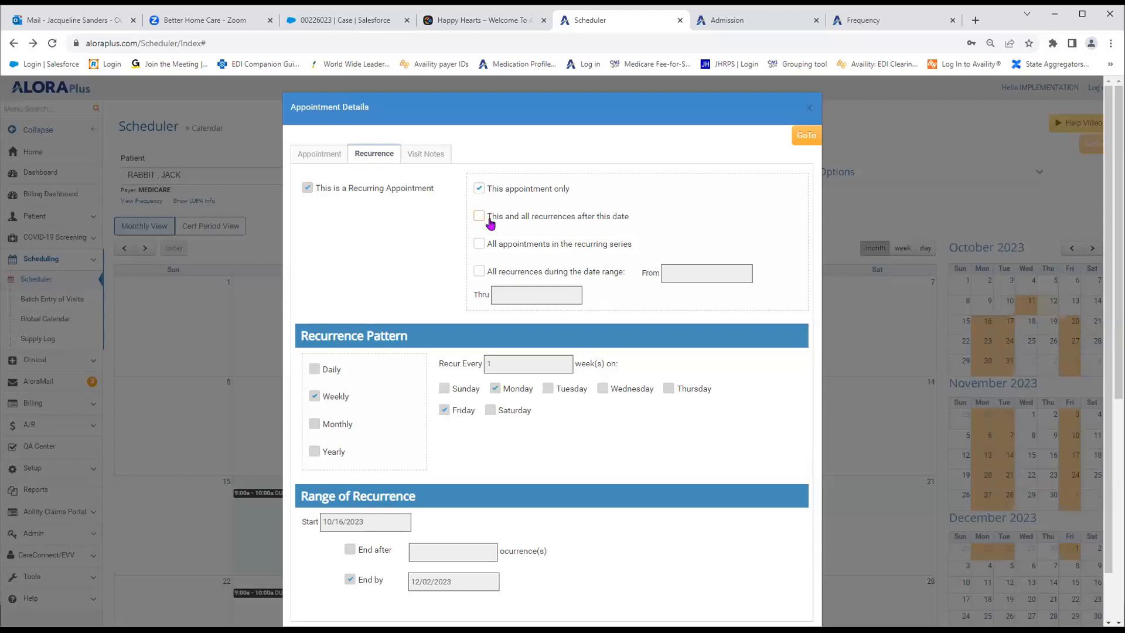
pyautogui.moveTo(607, 220); pyautogui.dragTo(484, 217)
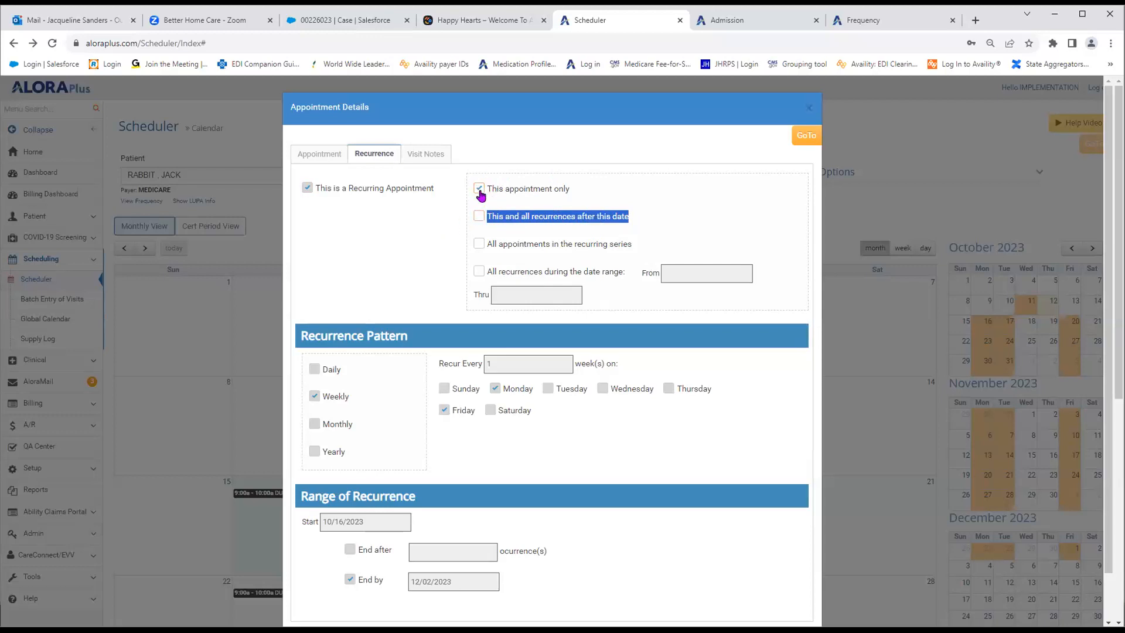
pyautogui.click(479, 216)
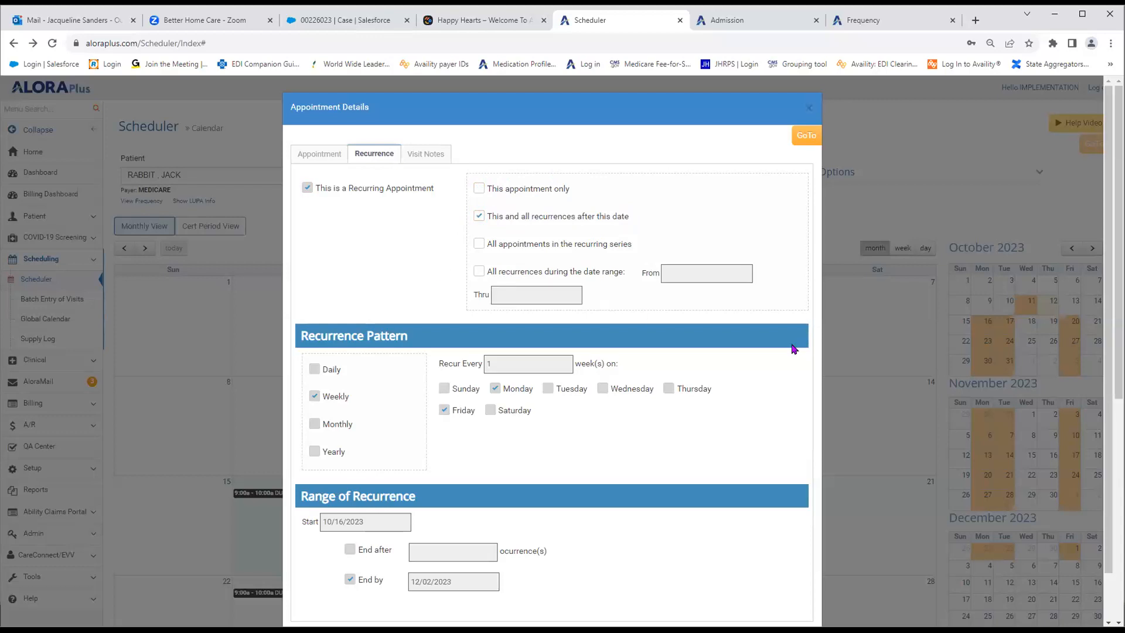
pyautogui.scroll(-1, 1108, 352)
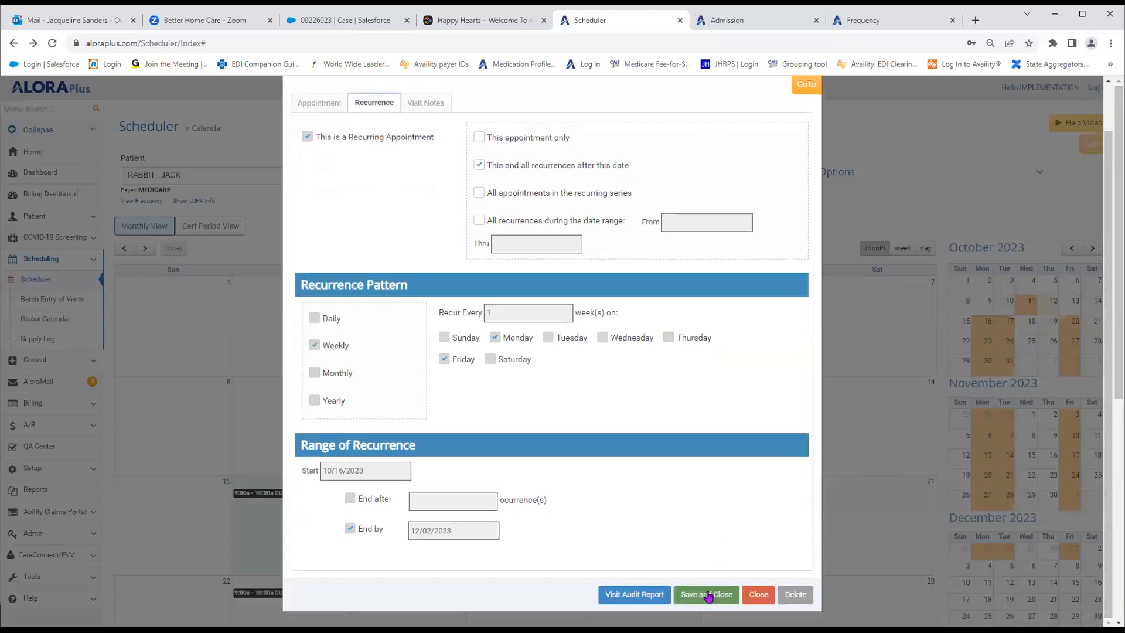
pyautogui.click(708, 596)
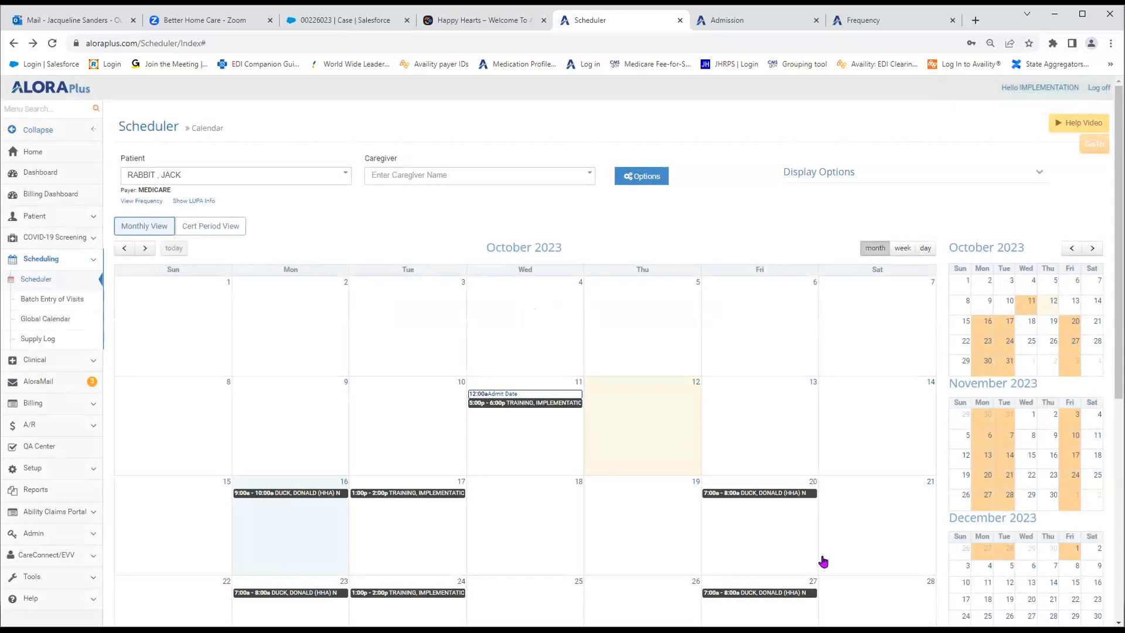
# - Check the aide visit times on the November calendar and return to the current month
pyautogui.scroll(-1, 1119, 235)
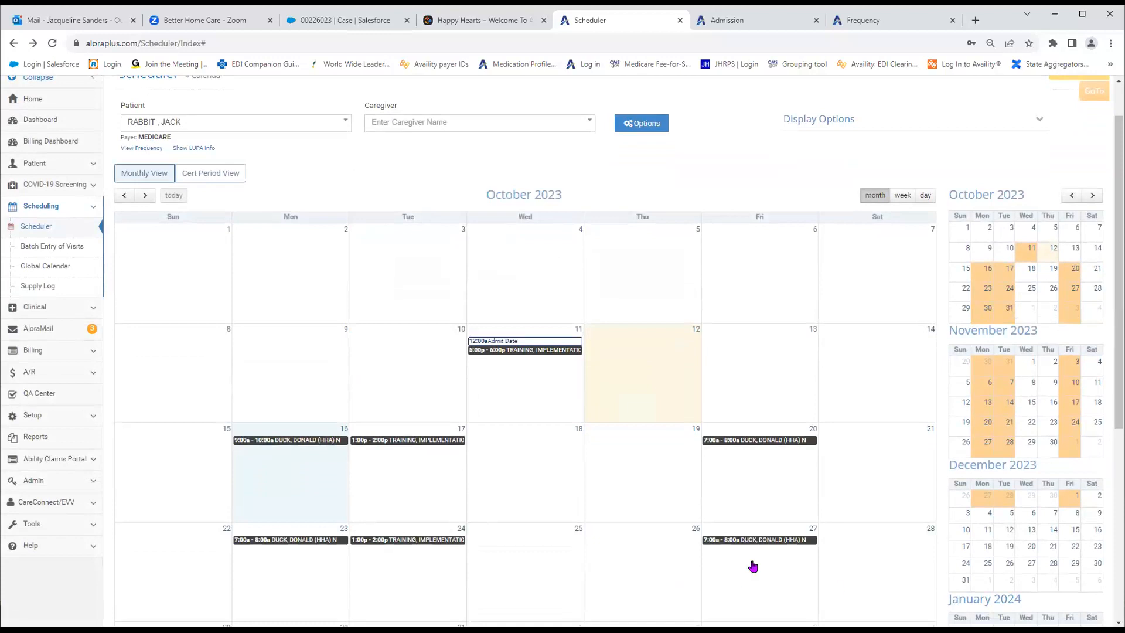
pyautogui.click(145, 197)
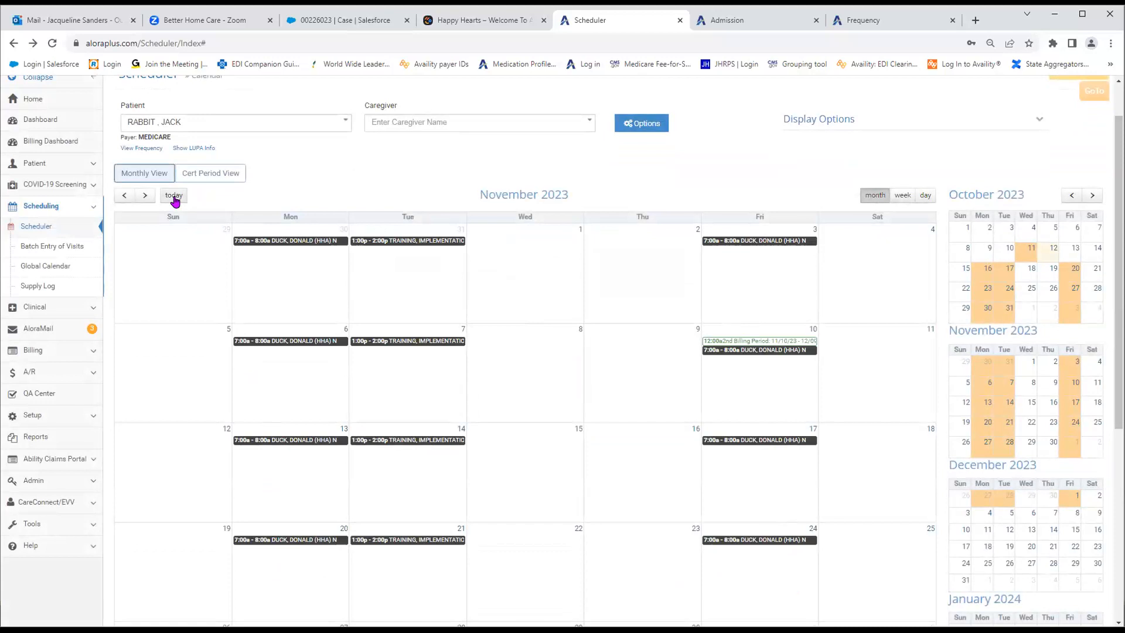
pyautogui.click(174, 197)
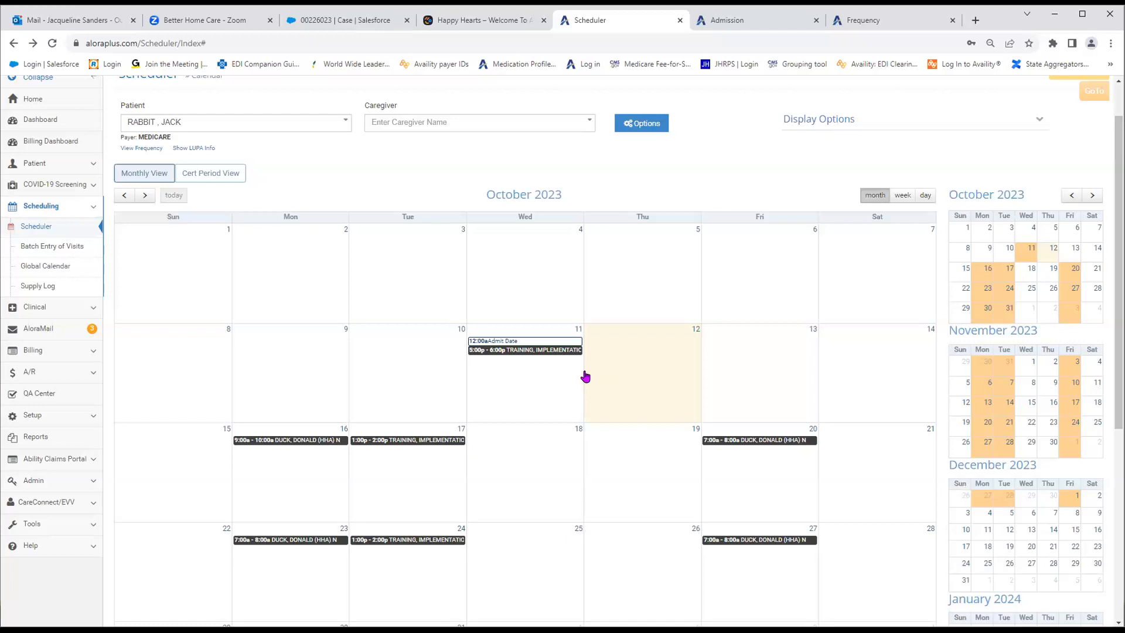
# - Review the recurrence update options of the October 20 aide visit, including all recurrences after this date, and close it without saving
pyautogui.moveTo(732, 443)
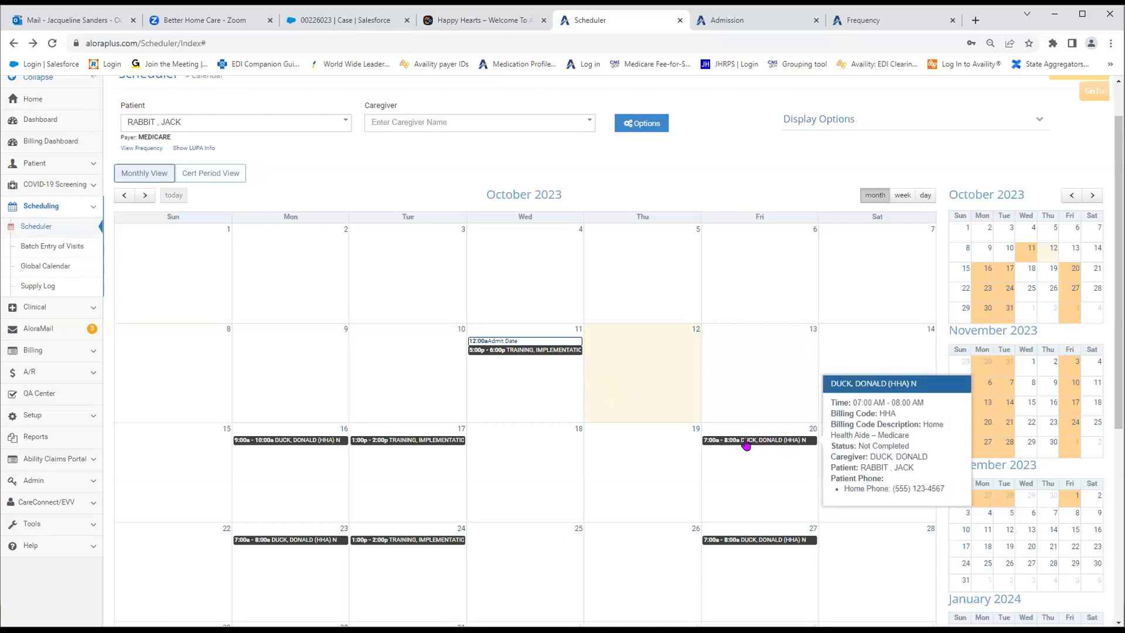
pyautogui.click(710, 443)
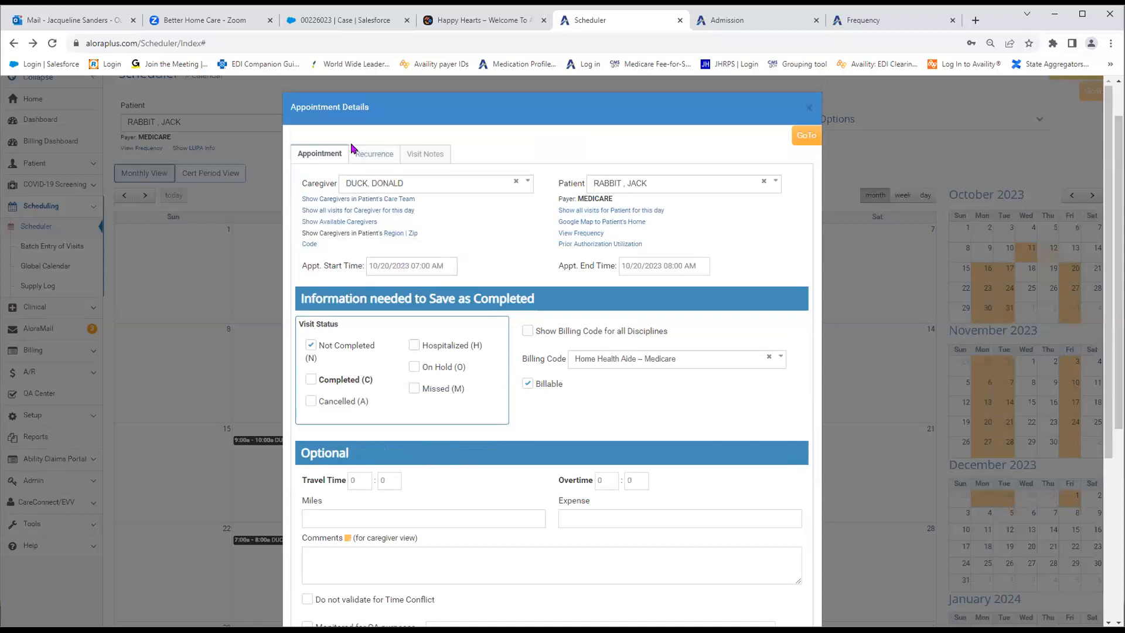
pyautogui.click(375, 154)
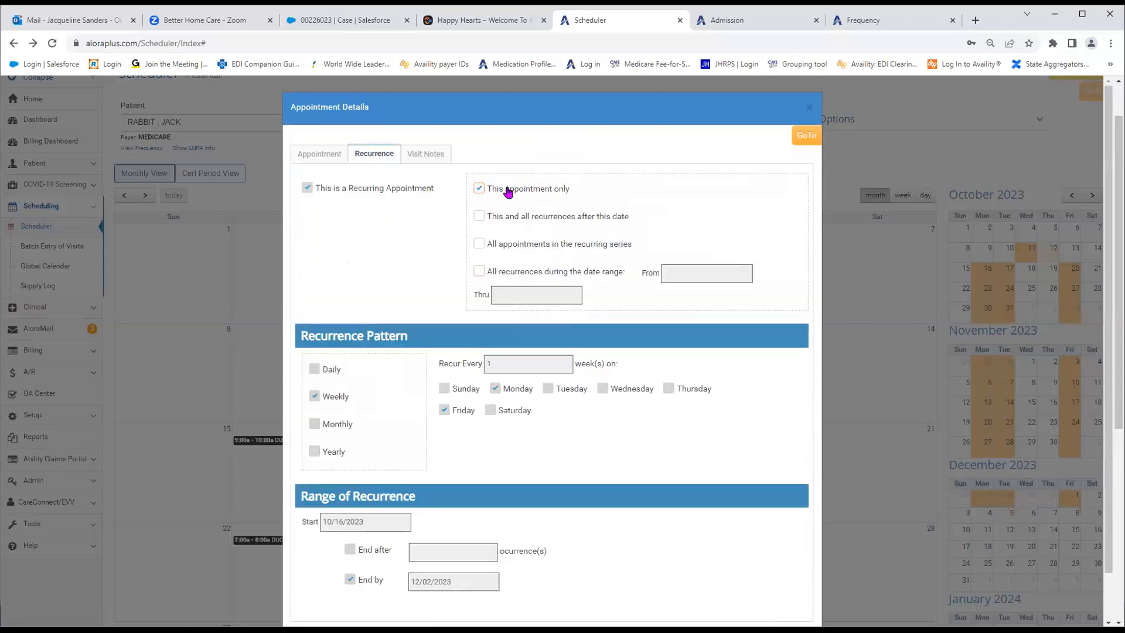
pyautogui.click(479, 218)
pyautogui.click(806, 109)
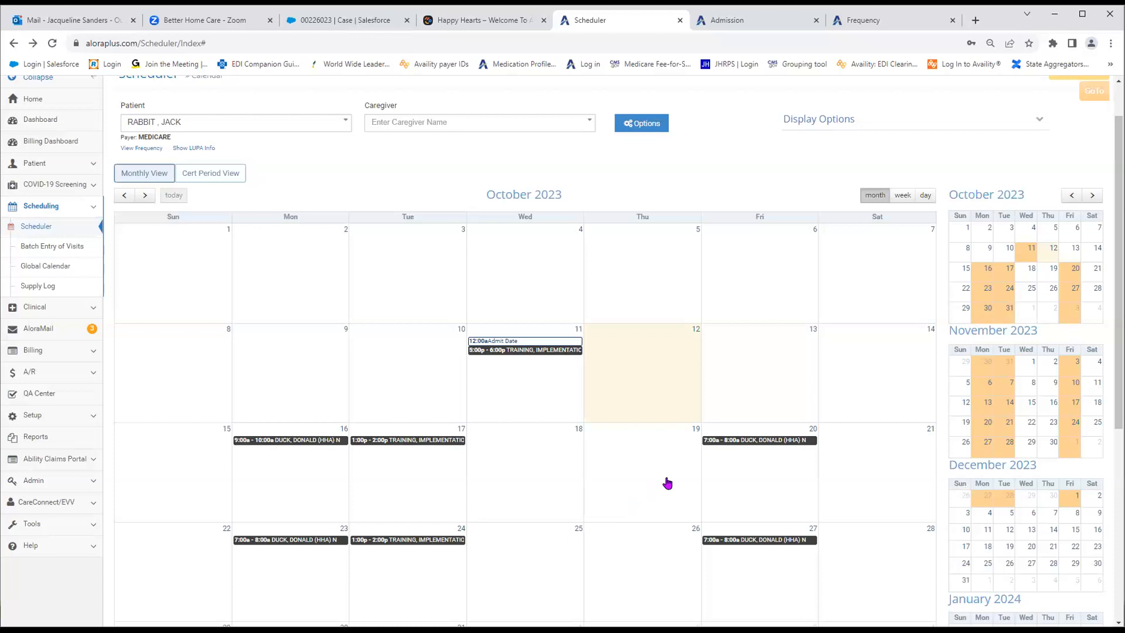
# - Move the October 20 aide visit to October 19 without cloning it, and save the appointment
pyautogui.moveTo(725, 447)
pyautogui.moveTo(732, 442); pyautogui.dragTo(616, 442)
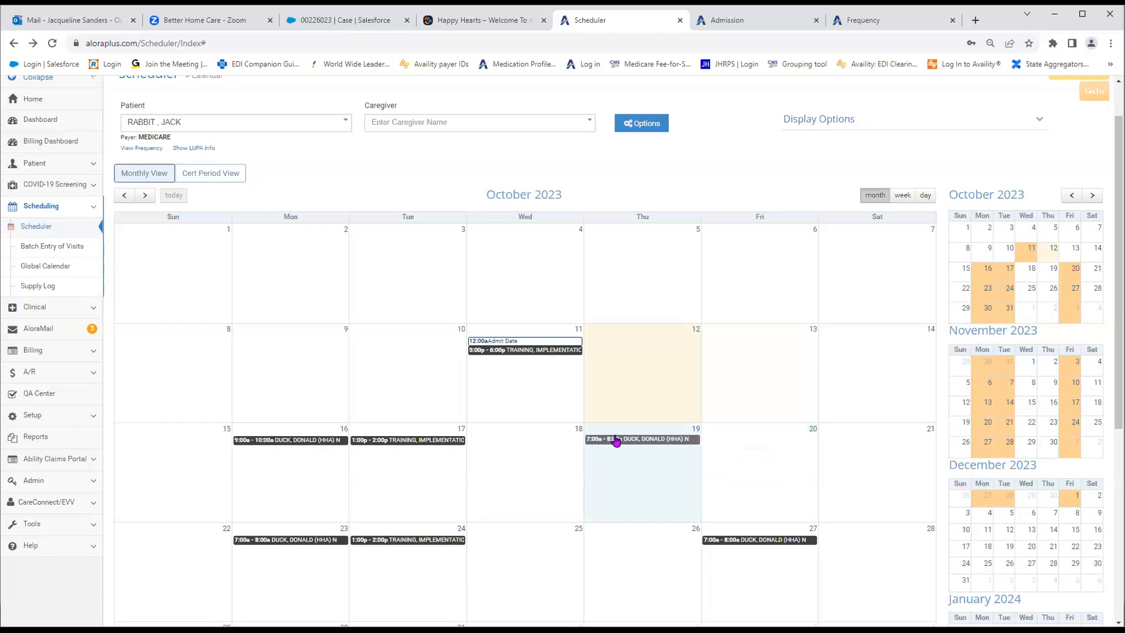
pyautogui.moveTo(616, 441); pyautogui.dragTo(617, 440)
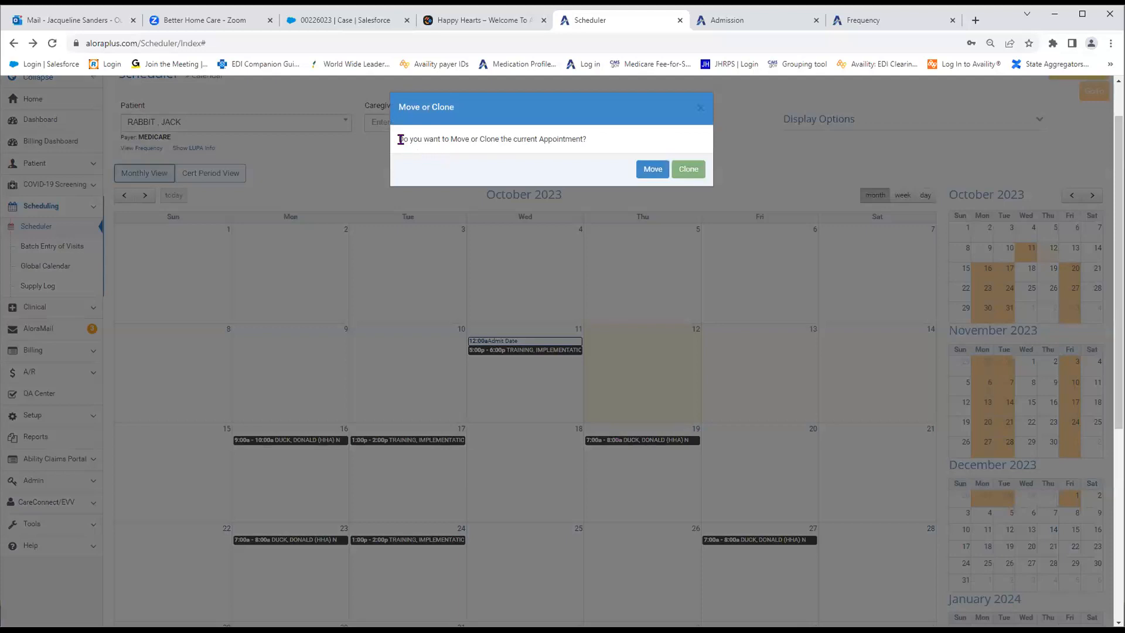
pyautogui.moveTo(399, 140); pyautogui.dragTo(511, 137)
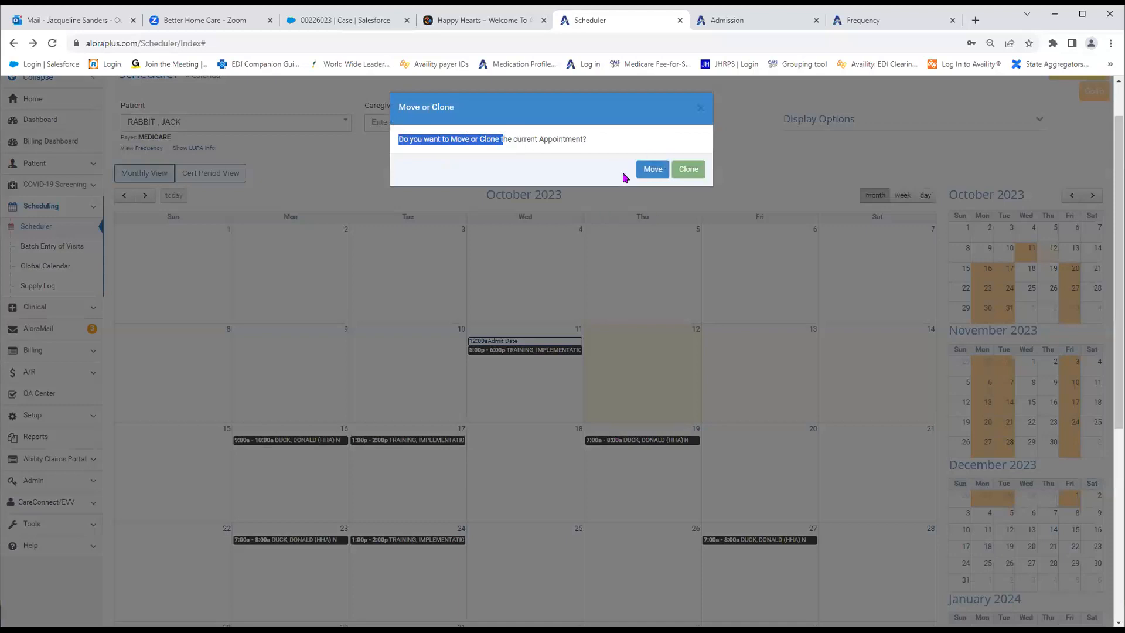
pyautogui.click(649, 170)
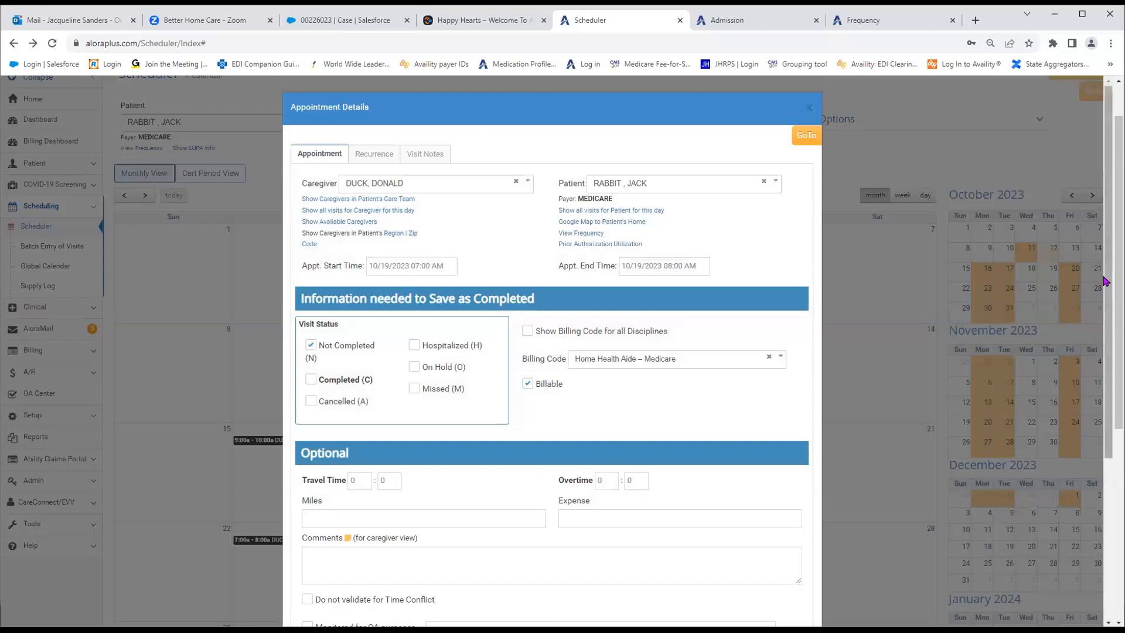
pyautogui.moveTo(1109, 288); pyautogui.dragTo(1109, 419)
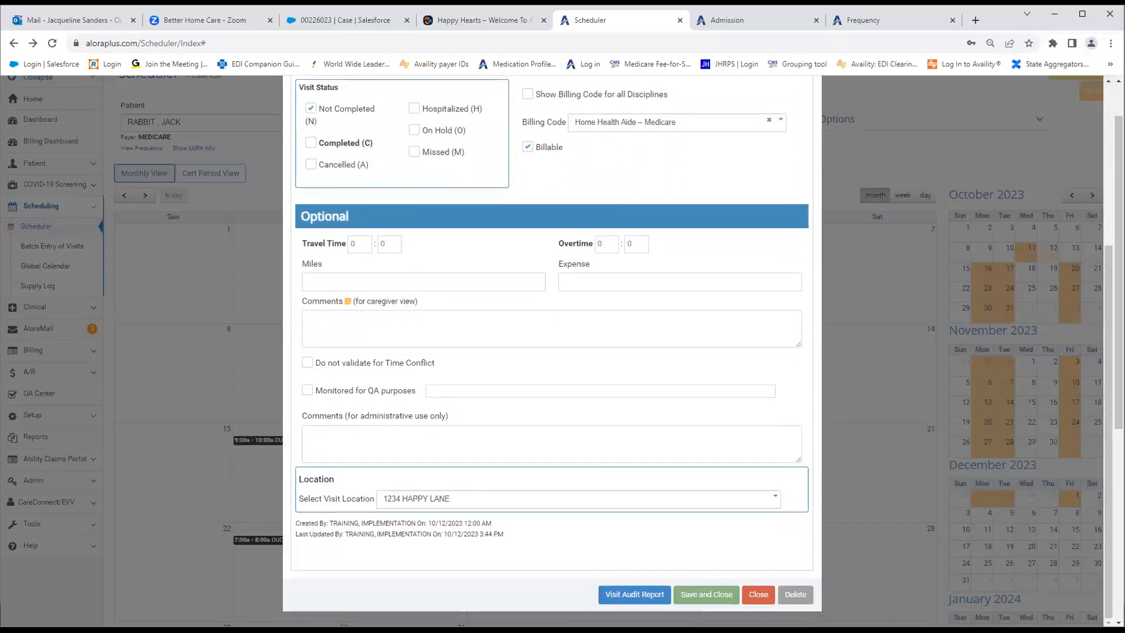
pyautogui.click(707, 599)
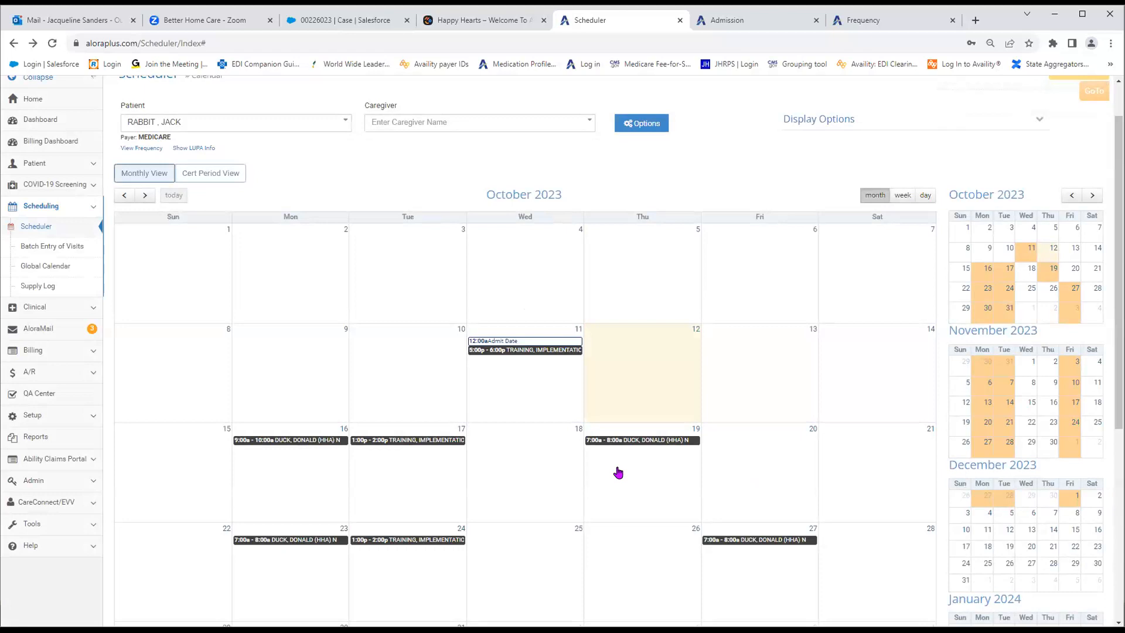
# - Review the visit notes options of the October 19 aide visit, view its SN Visit Note Documents, and close that page
pyautogui.moveTo(602, 444)
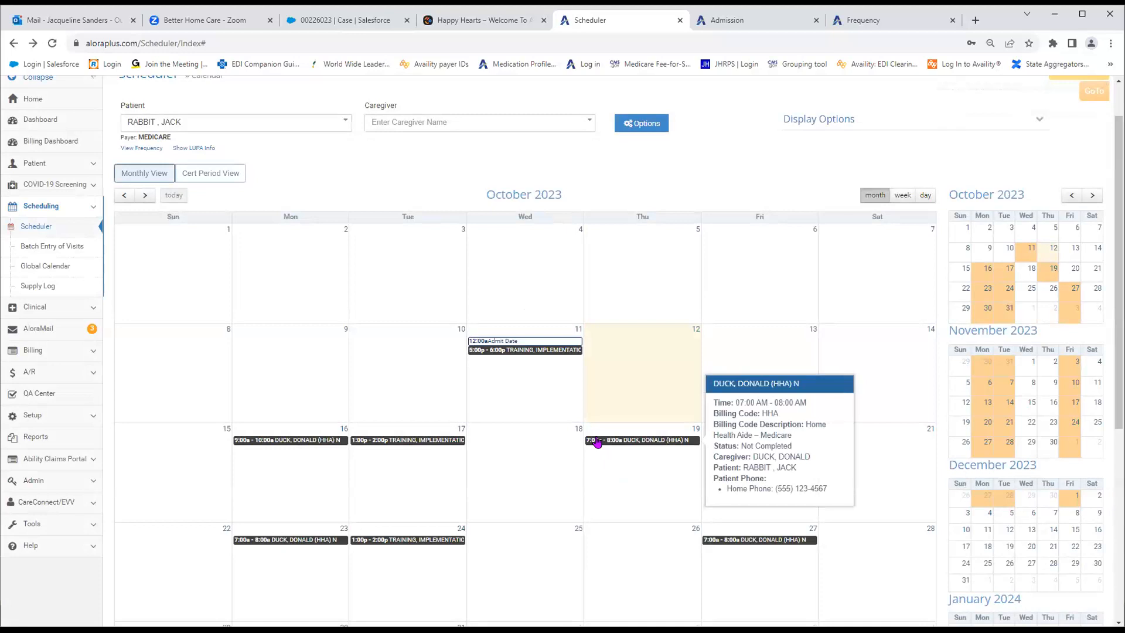
pyautogui.click(602, 444)
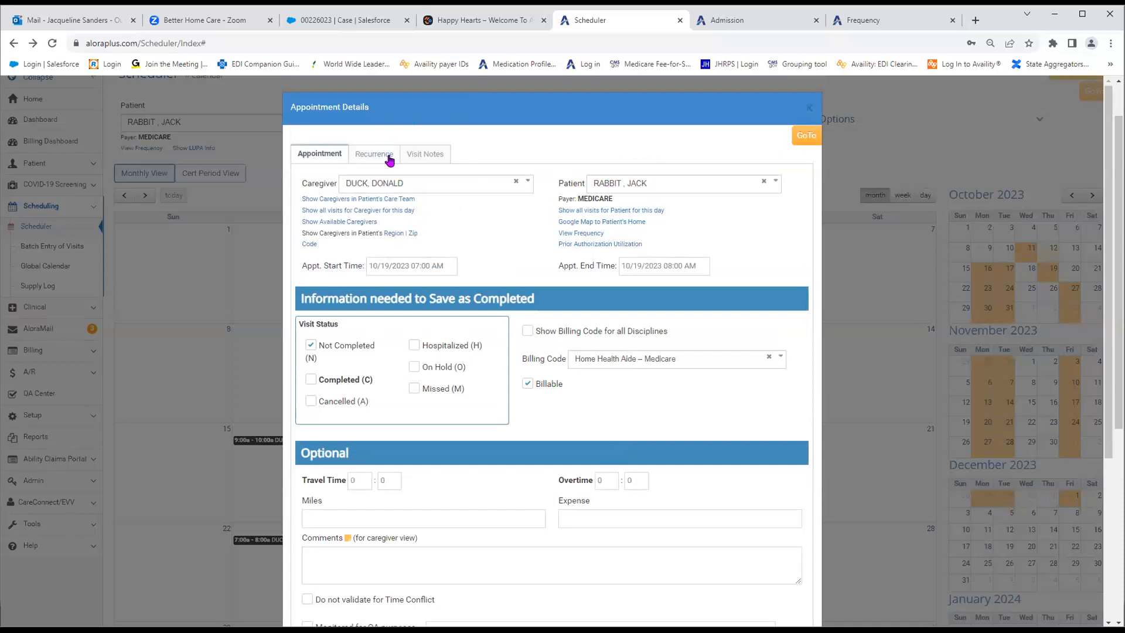
pyautogui.click(421, 157)
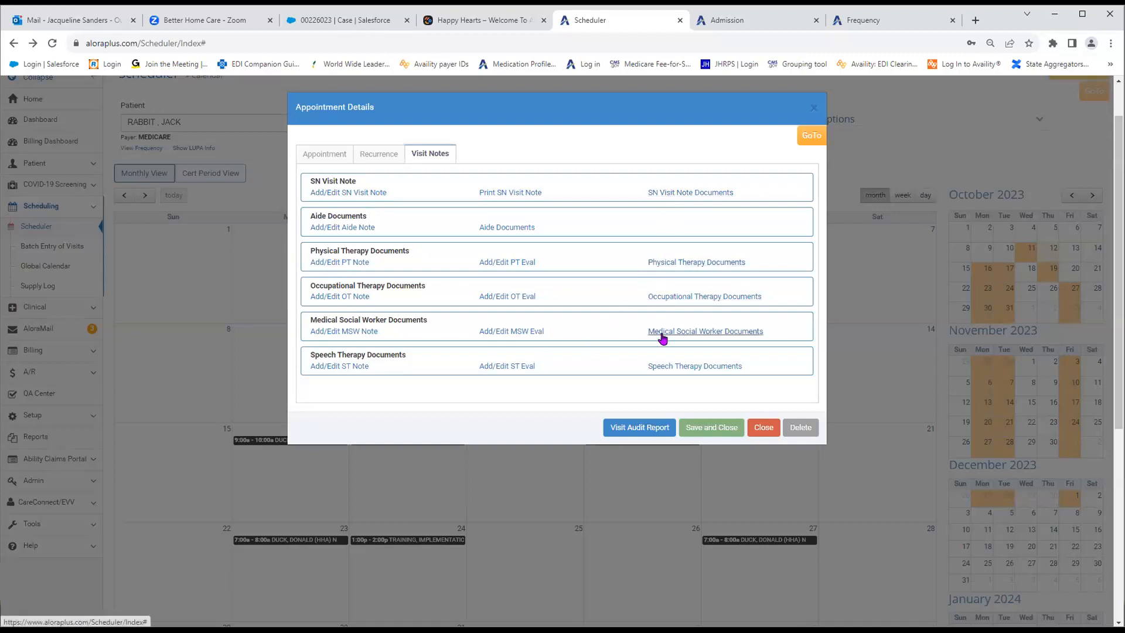
pyautogui.click(661, 195)
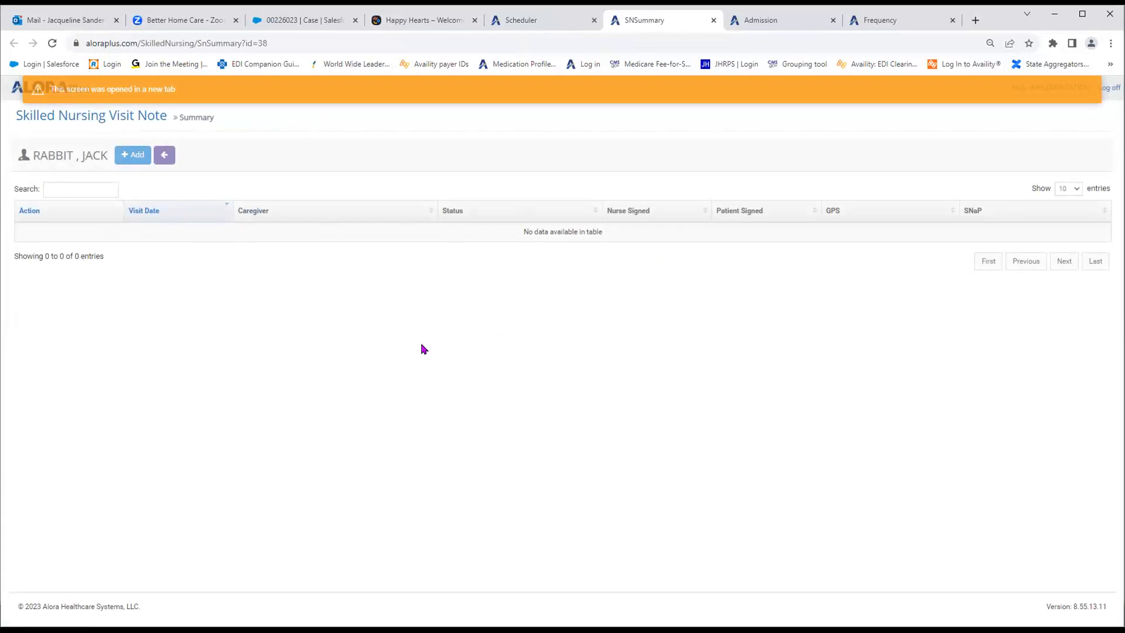
pyautogui.click(713, 21)
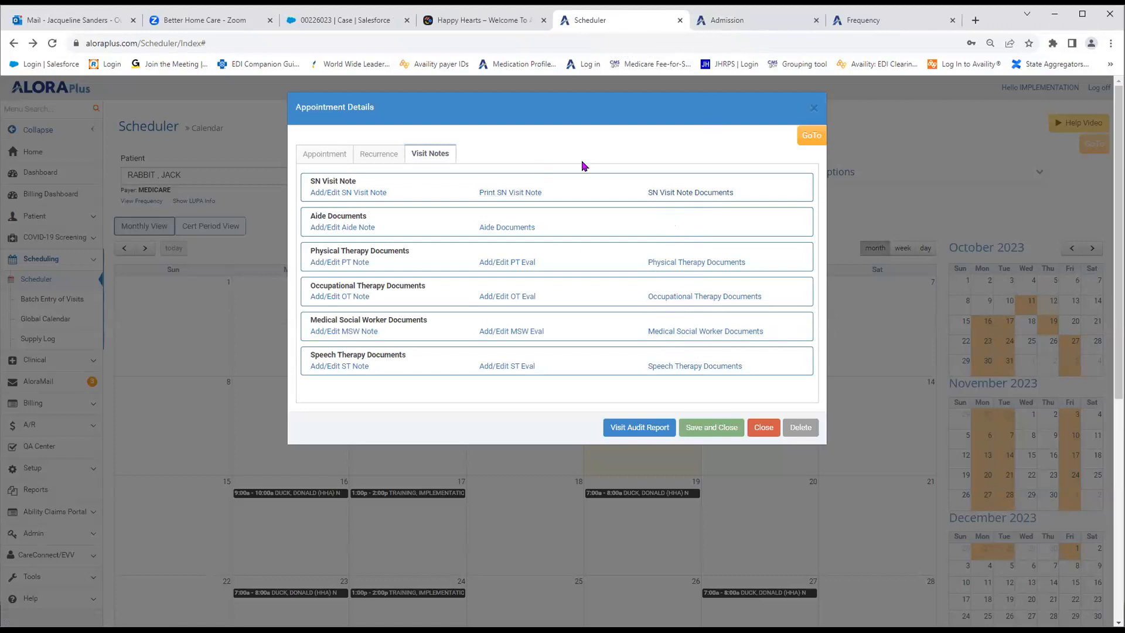
# - Return to the visit's appointment details and review all of the caregiver's visits for that day
pyautogui.click(315, 156)
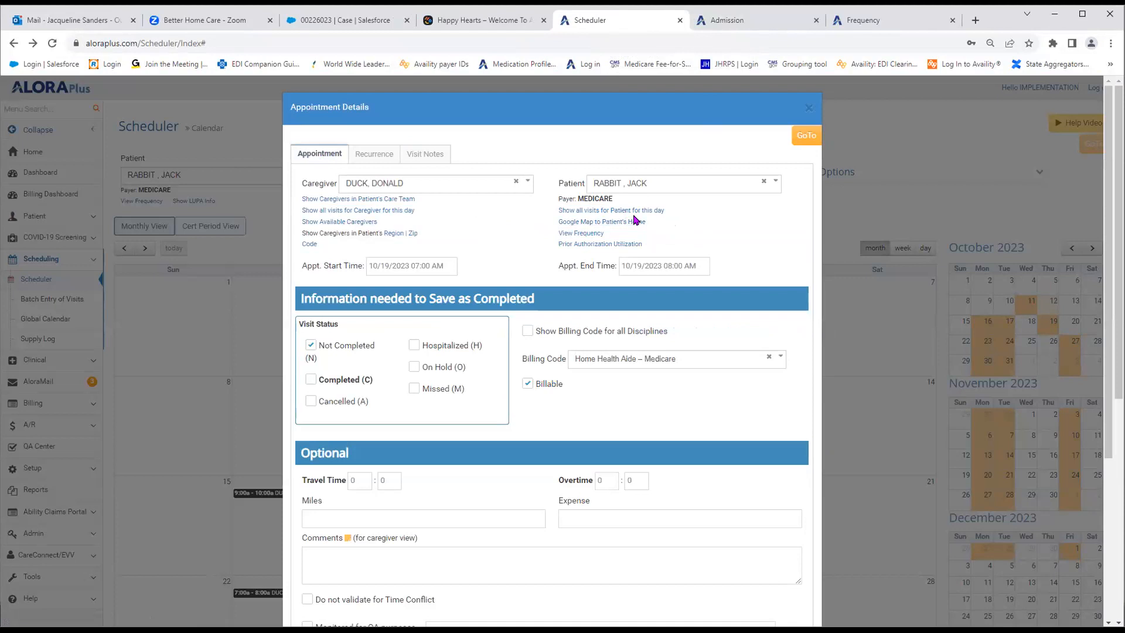
pyautogui.click(805, 140)
pyautogui.moveTo(302, 183); pyautogui.dragTo(340, 184)
pyautogui.moveTo(560, 184); pyautogui.dragTo(586, 187)
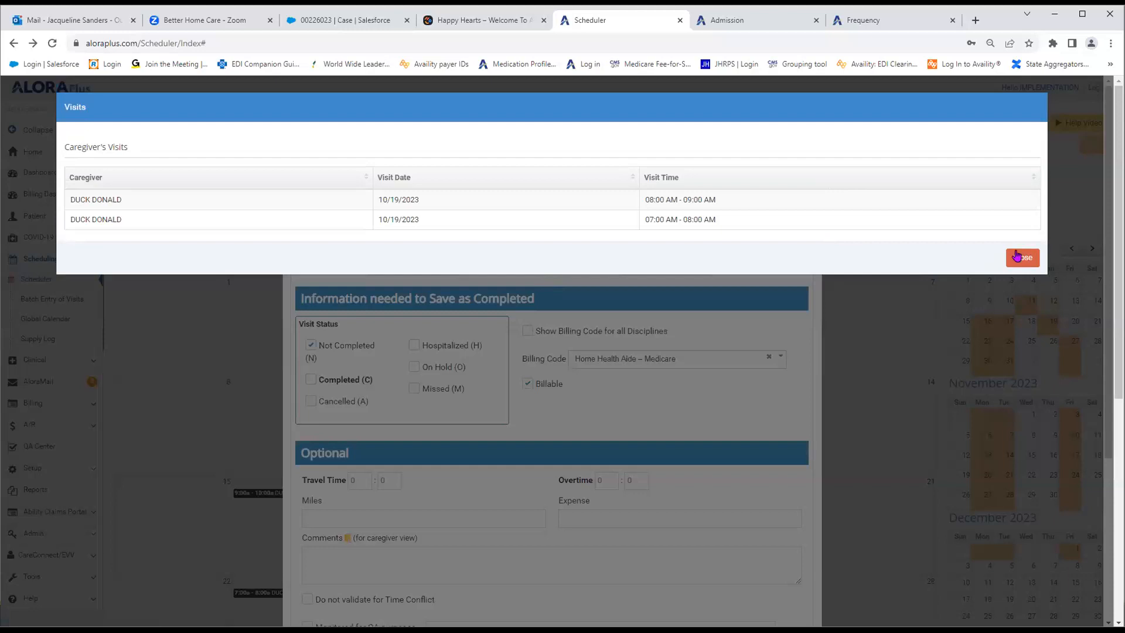
pyautogui.click(1021, 257)
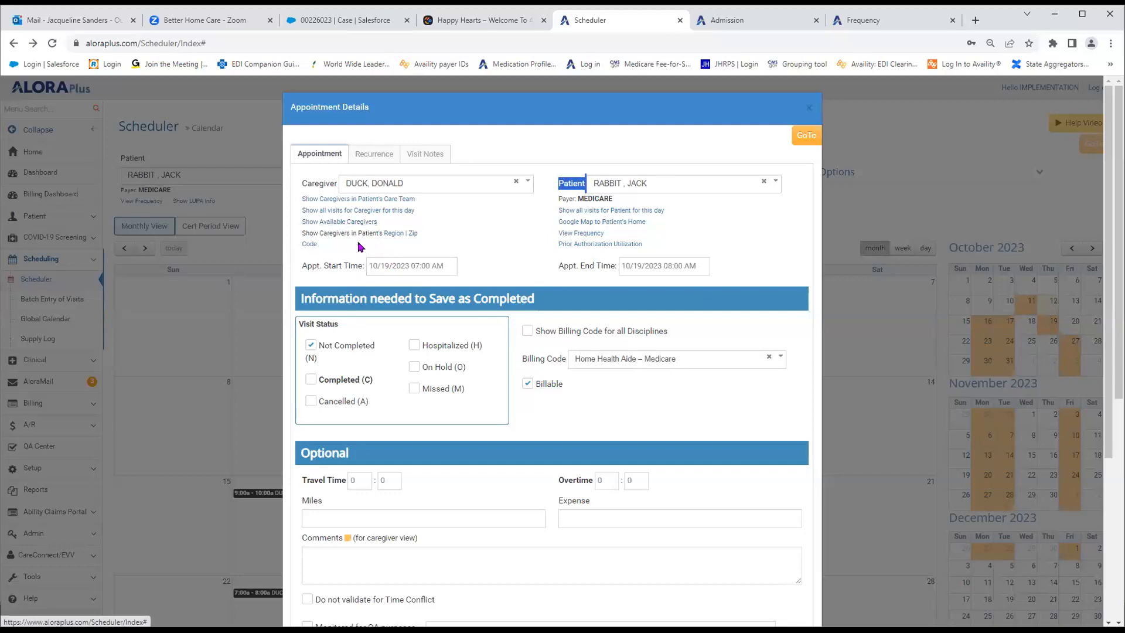
# - Check the caregivers in the patient's region and all of the patient's visits for that day, closing each list
pyautogui.click(394, 237)
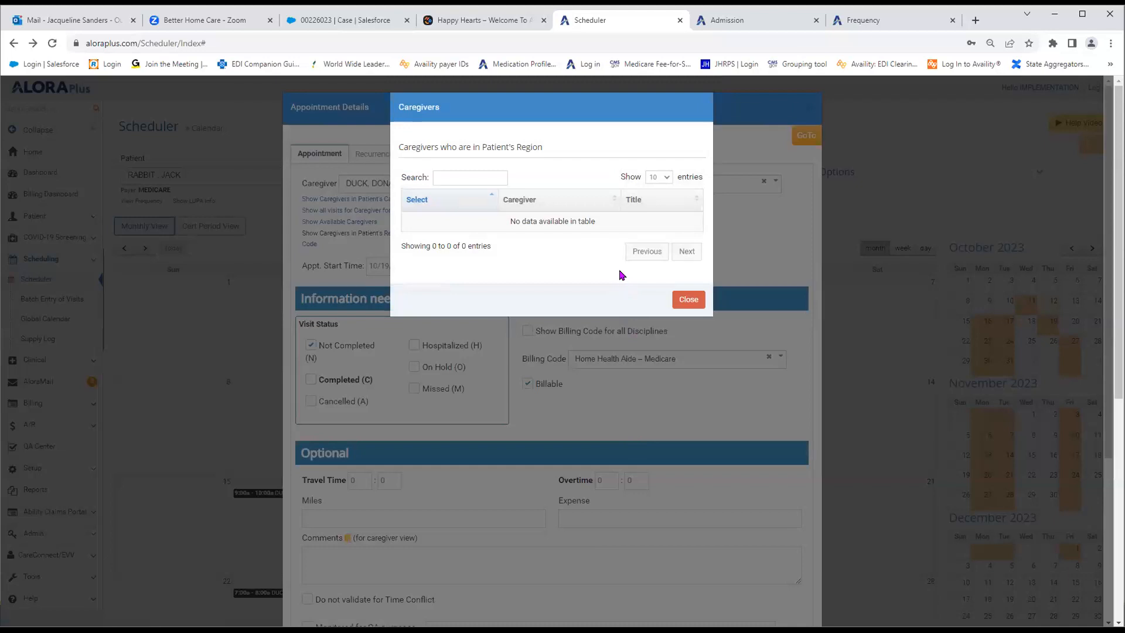
pyautogui.click(680, 302)
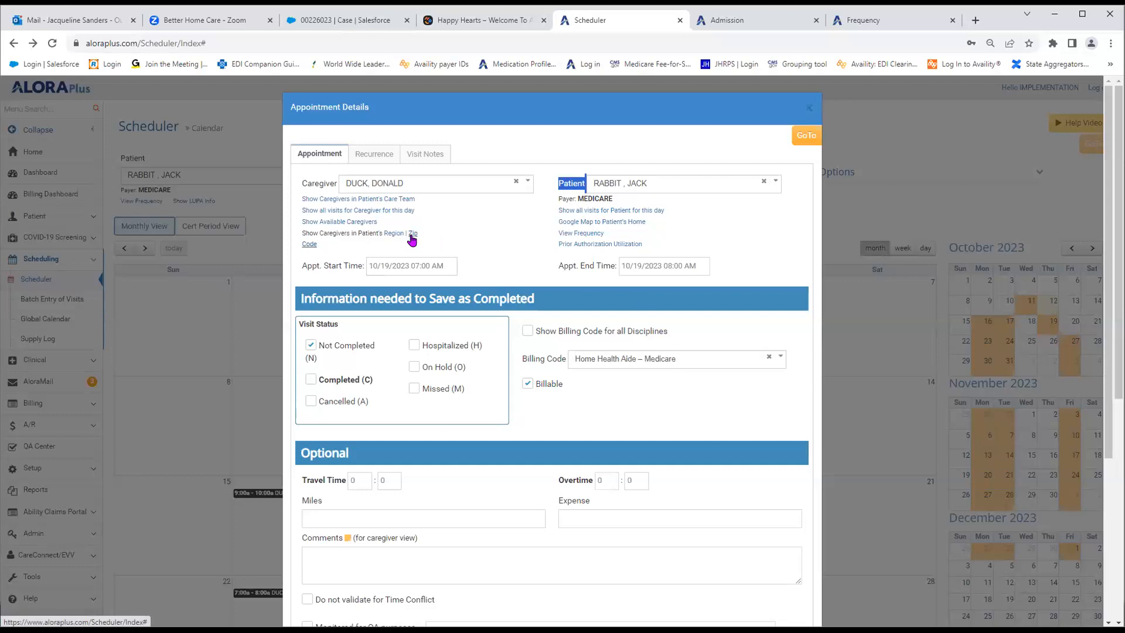
pyautogui.click(573, 212)
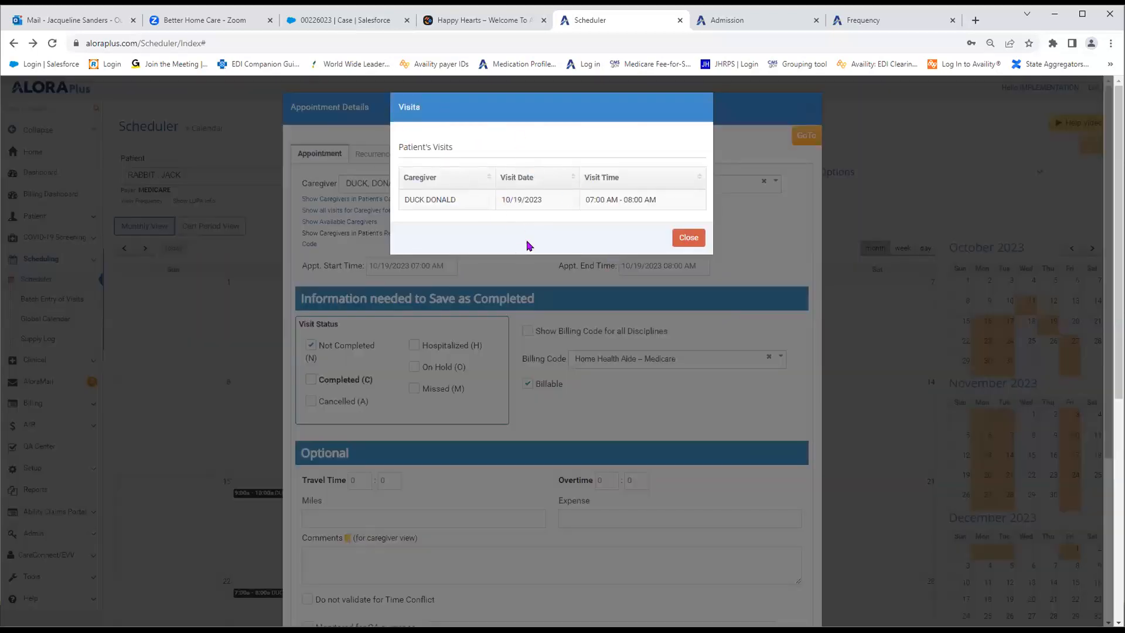
pyautogui.click(689, 239)
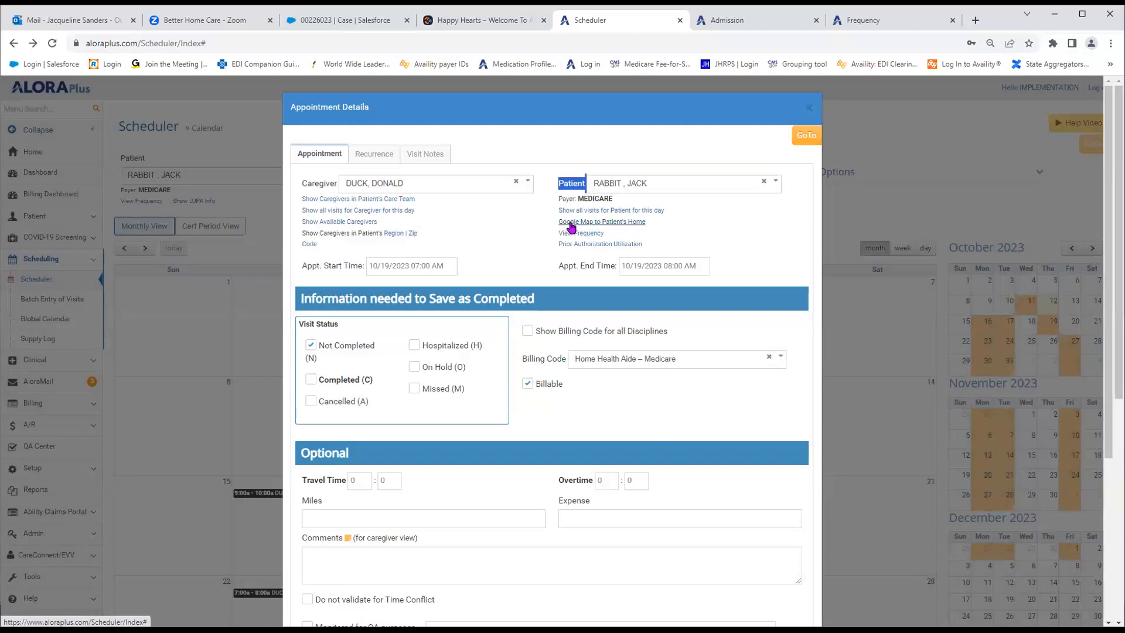
# - Review the Google Maps directions to the patient's home, close the map, and view the patient's visit frequency
pyautogui.click(570, 223)
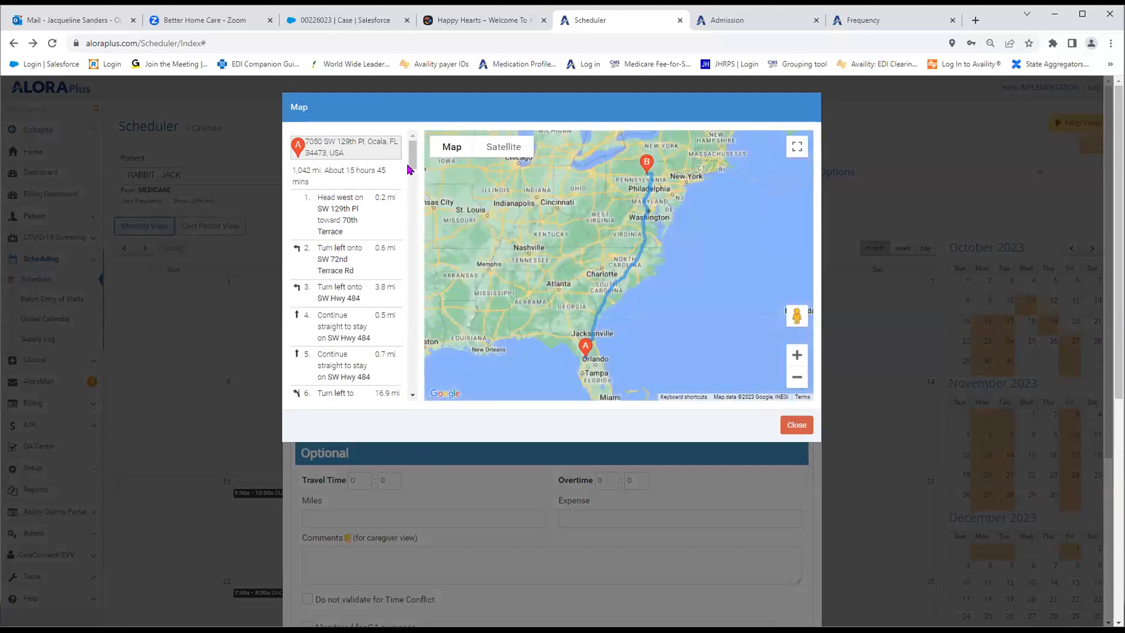
pyautogui.moveTo(415, 166)
pyautogui.mouseDown()
pyautogui.moveTo(410, 243)
pyautogui.moveTo(415, 151)
pyautogui.mouseUp()
pyautogui.scroll(-5, 412, 246)
pyautogui.click(797, 425)
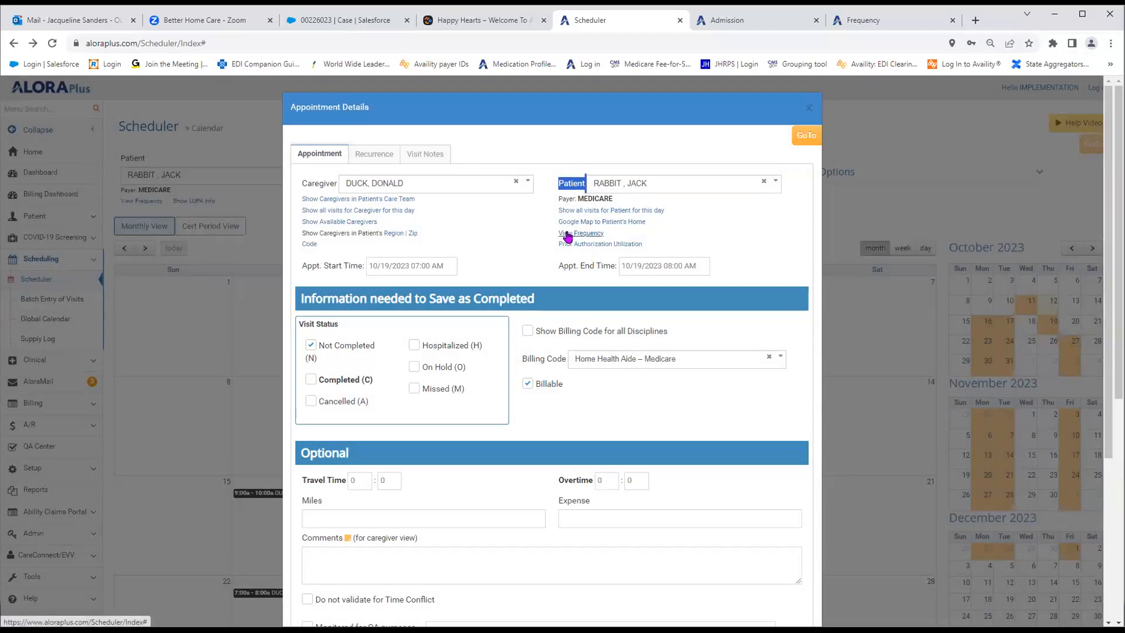
pyautogui.click(568, 236)
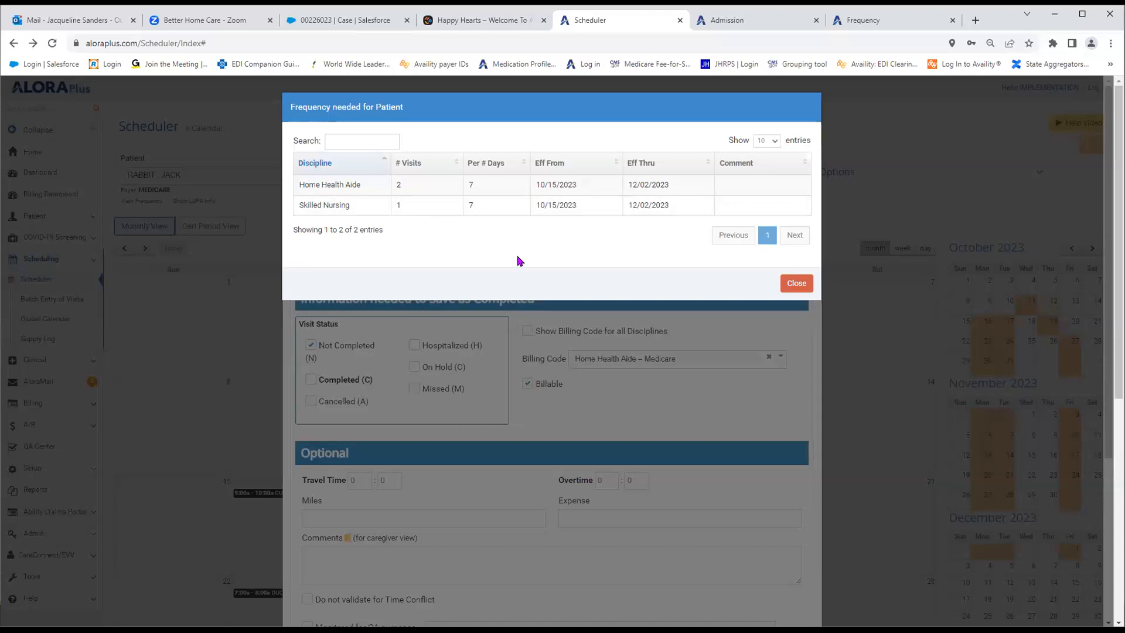
# - Close the patient's frequency list, check the appointment's Prior Authorization Utilization, and dismiss its message
pyautogui.click(803, 287)
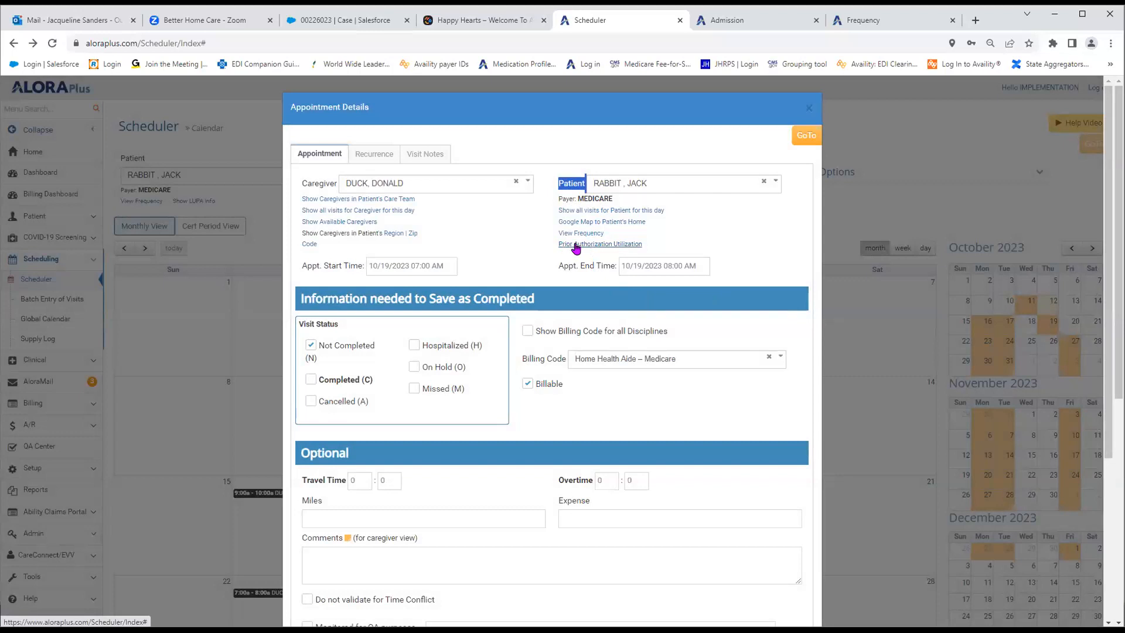
pyautogui.click(576, 246)
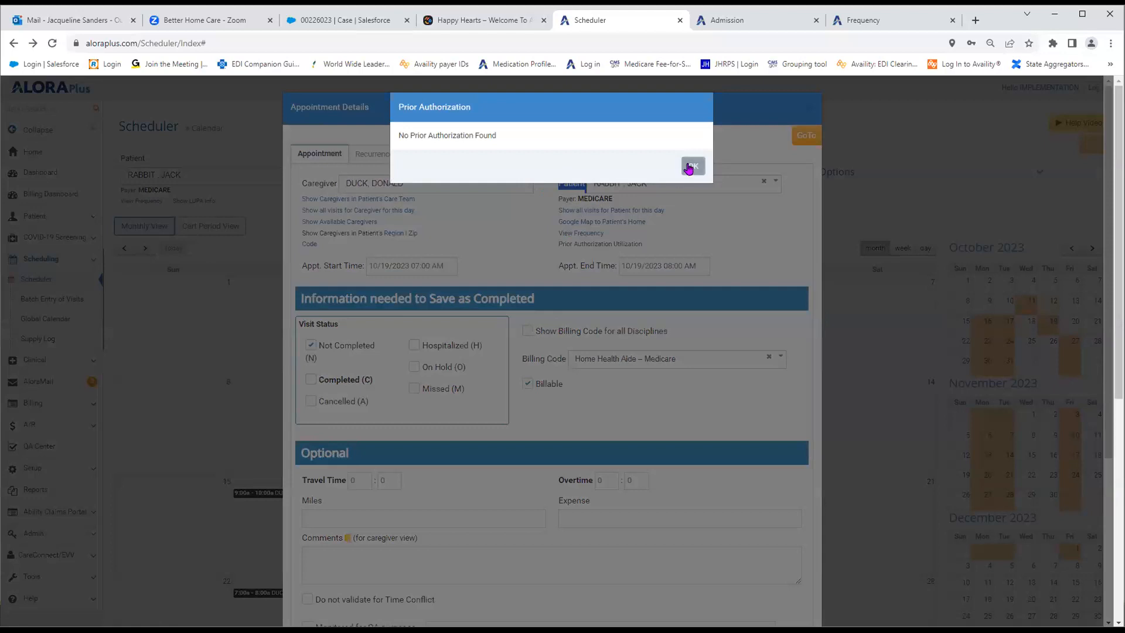
pyautogui.click(690, 167)
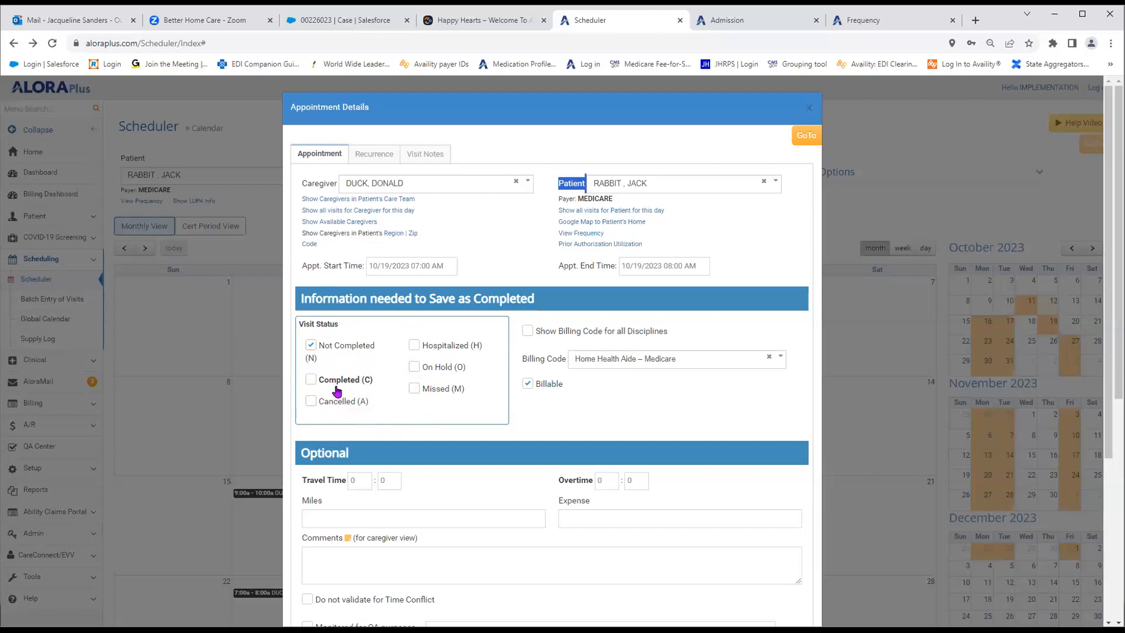
# - Mark the 10/19/2023 visit as Missed to preview its Missed Visit Note, and restore the status to Not Completed
pyautogui.click(414, 389)
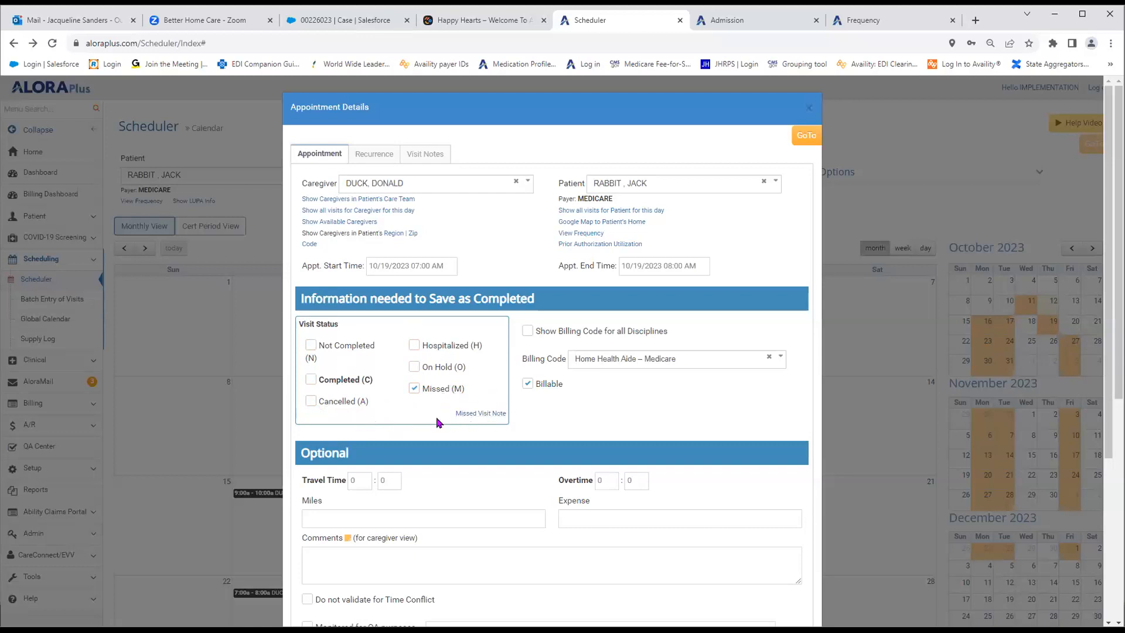
pyautogui.click(472, 417)
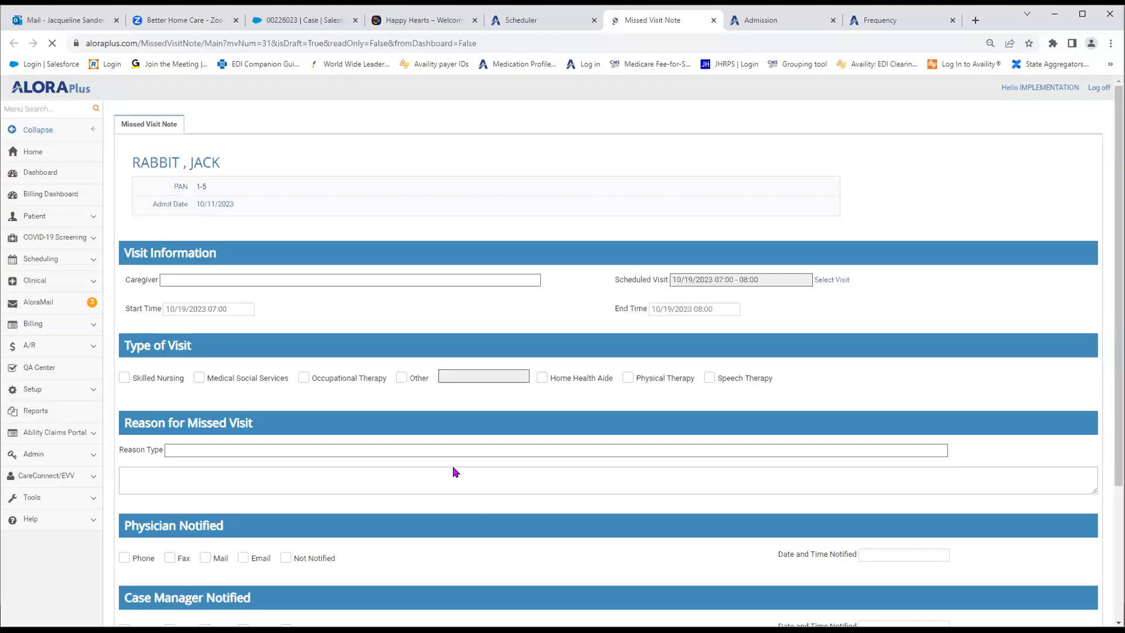
pyautogui.click(713, 21)
pyautogui.click(313, 347)
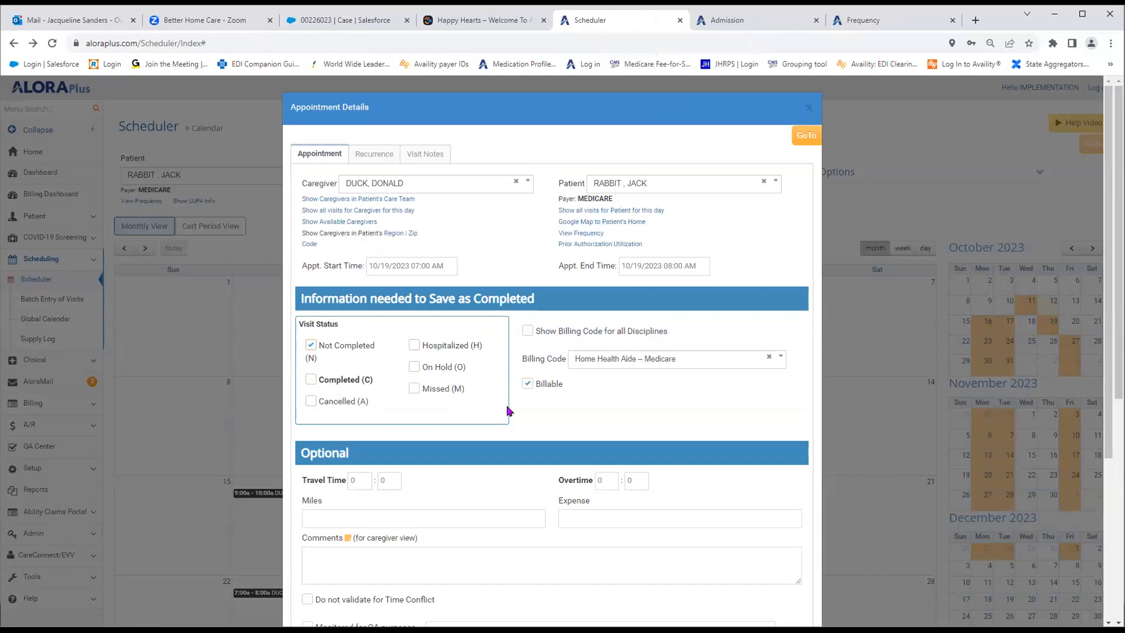
# - Review the appointment's optional fields, visit location, and the created and last updated details
pyautogui.scroll(-2, 507, 404)
pyautogui.scroll(-1, 507, 405)
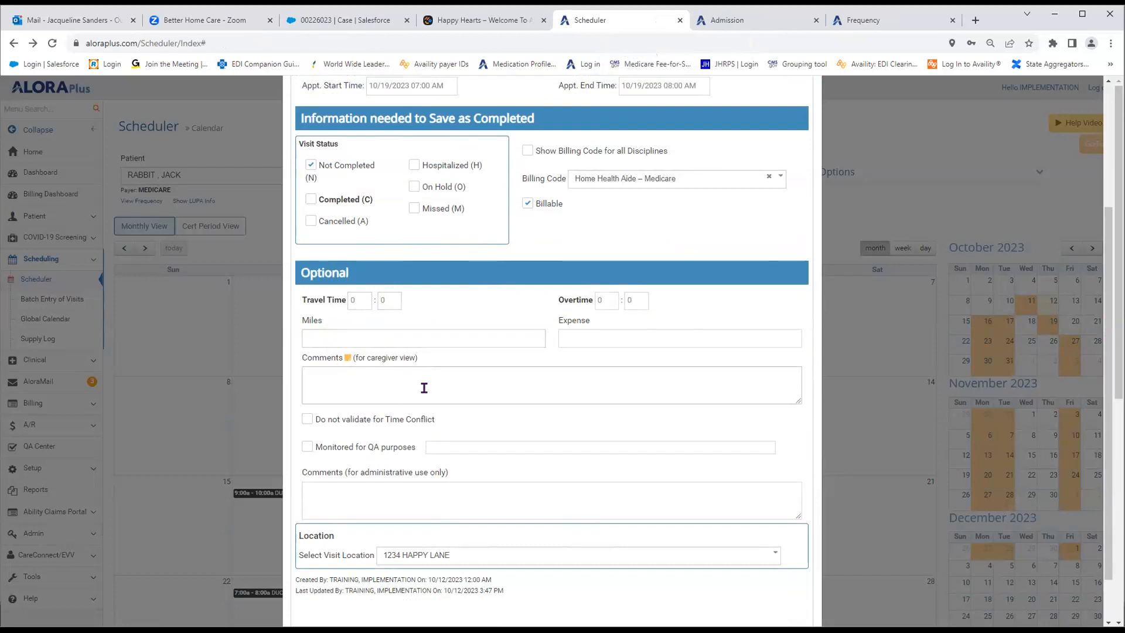
pyautogui.scroll(-1, 424, 388)
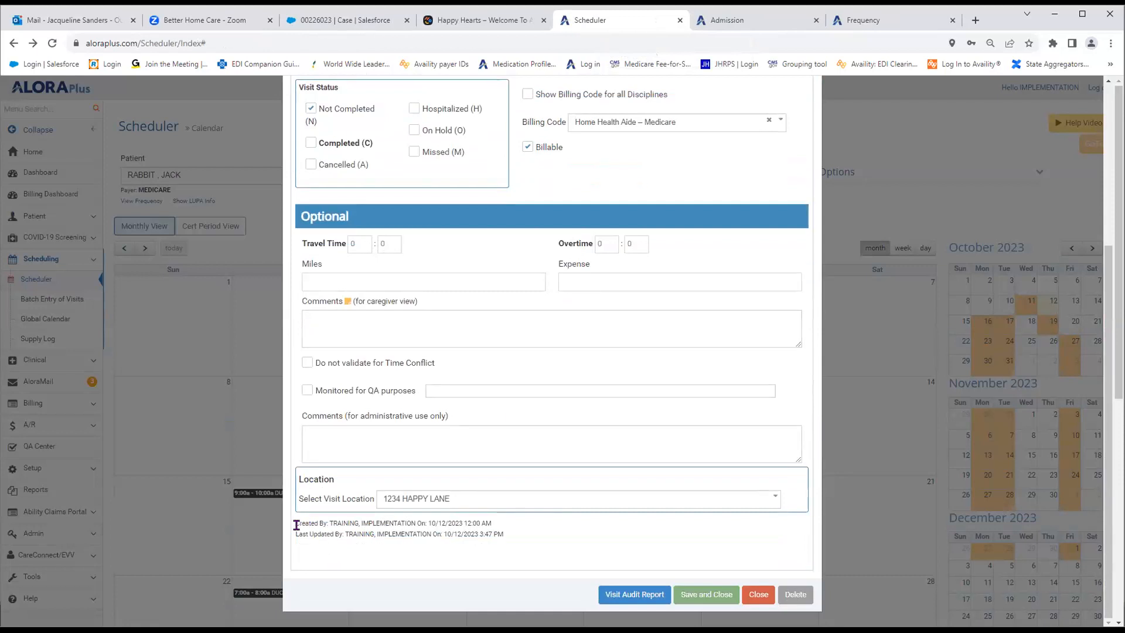
pyautogui.moveTo(296, 523); pyautogui.dragTo(514, 541)
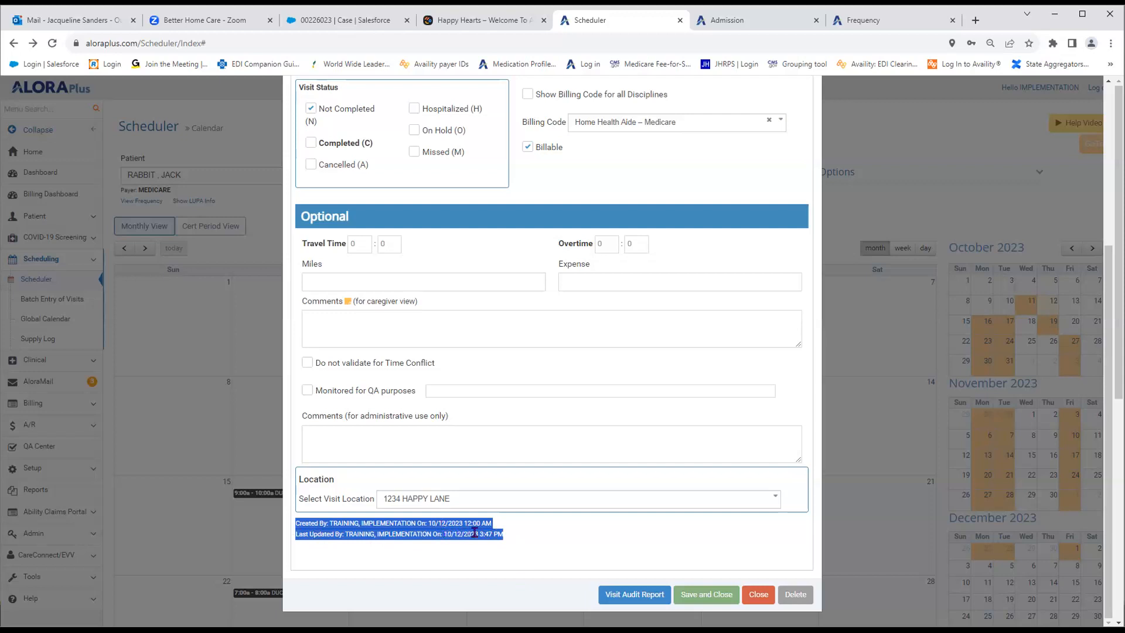
pyautogui.click(463, 561)
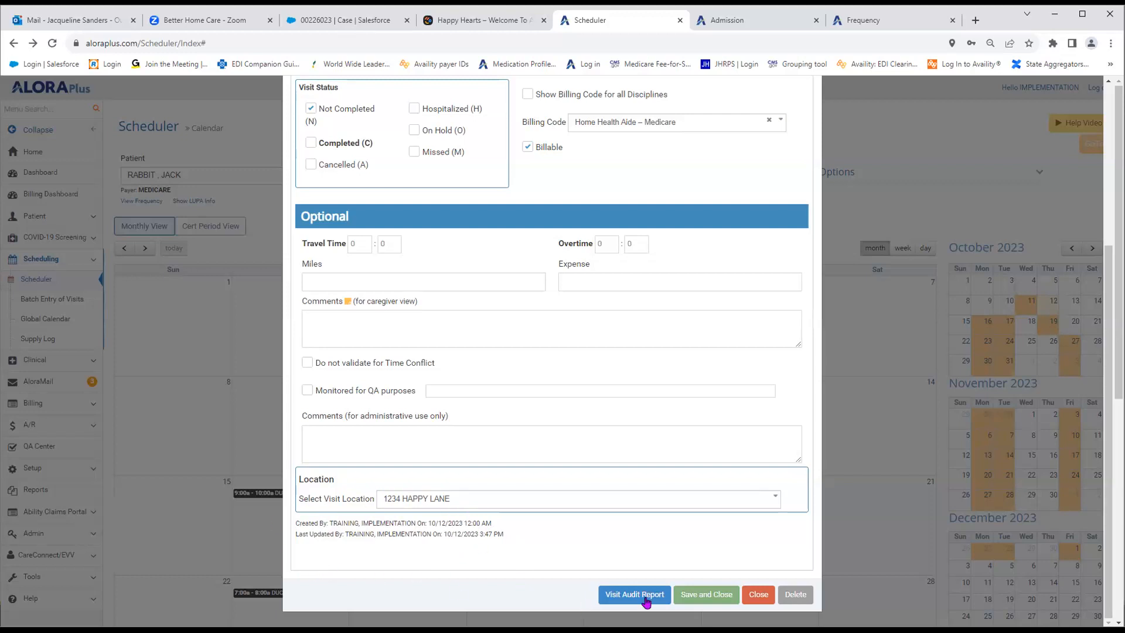
# - Try to open the Visit Audit Report for the appointment, and close the appointment details without saving
pyautogui.click(623, 598)
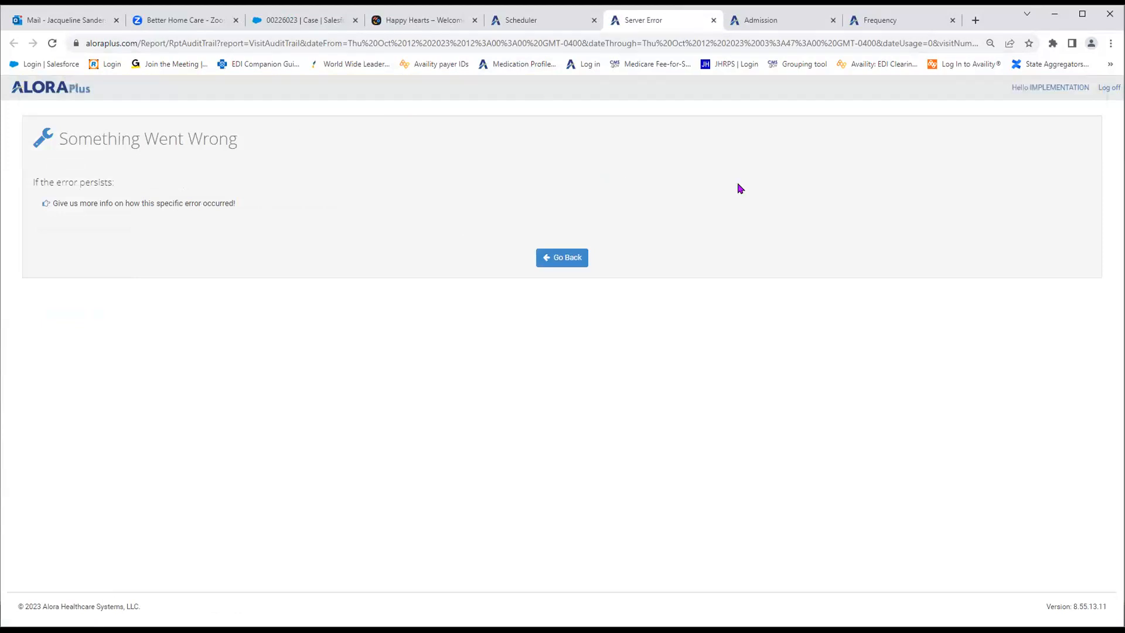
pyautogui.click(714, 21)
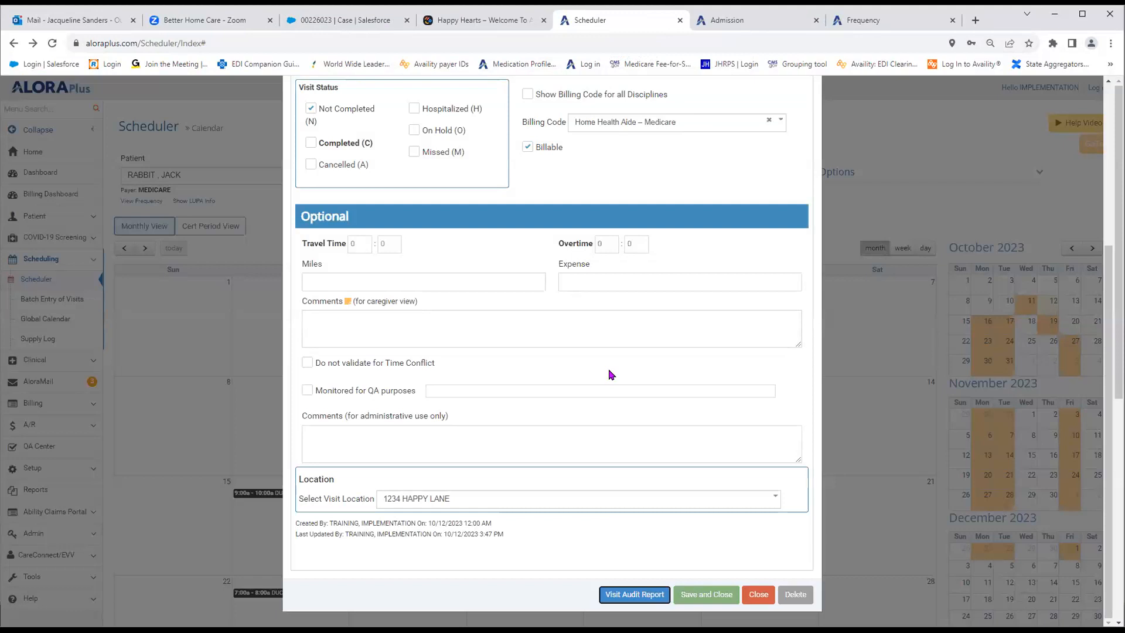
pyautogui.scroll(3, 578, 472)
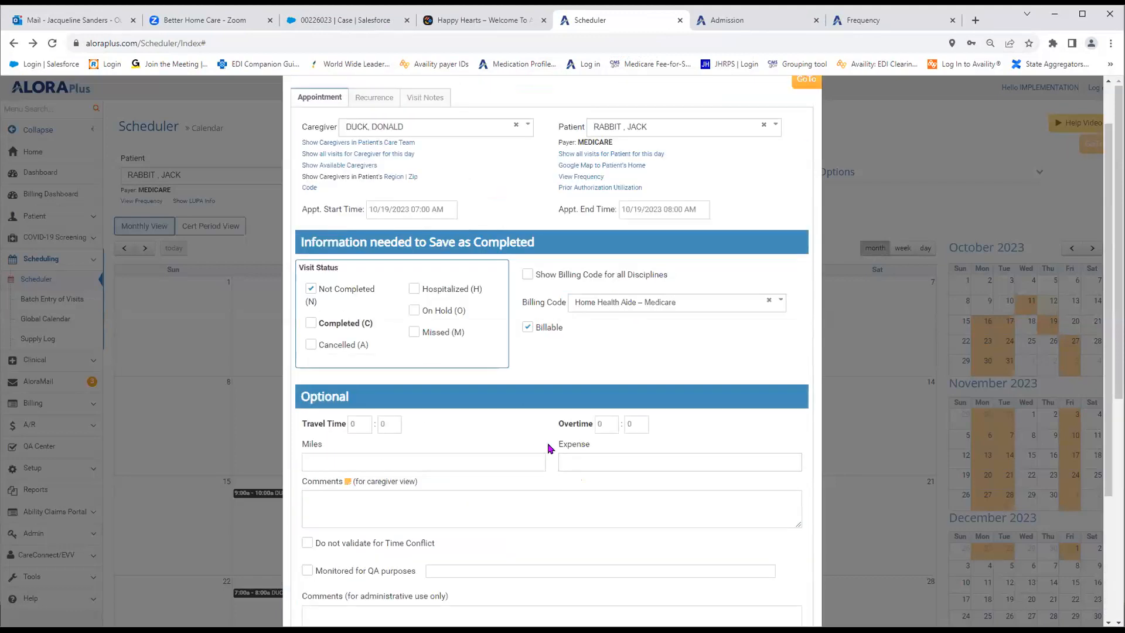
pyautogui.scroll(1, 616, 427)
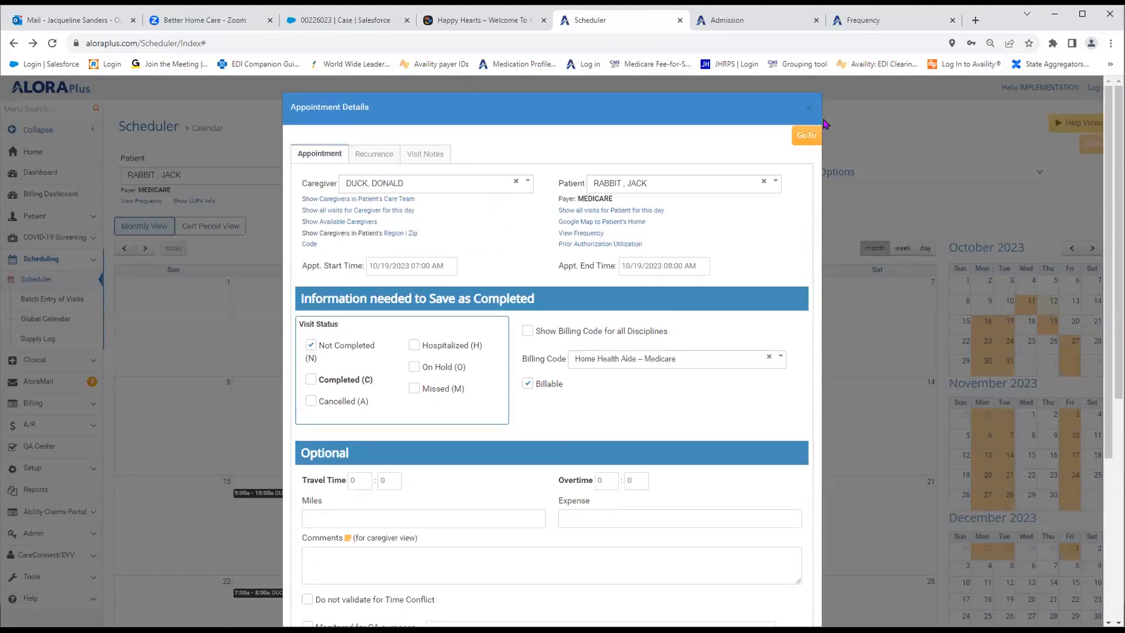
pyautogui.click(806, 110)
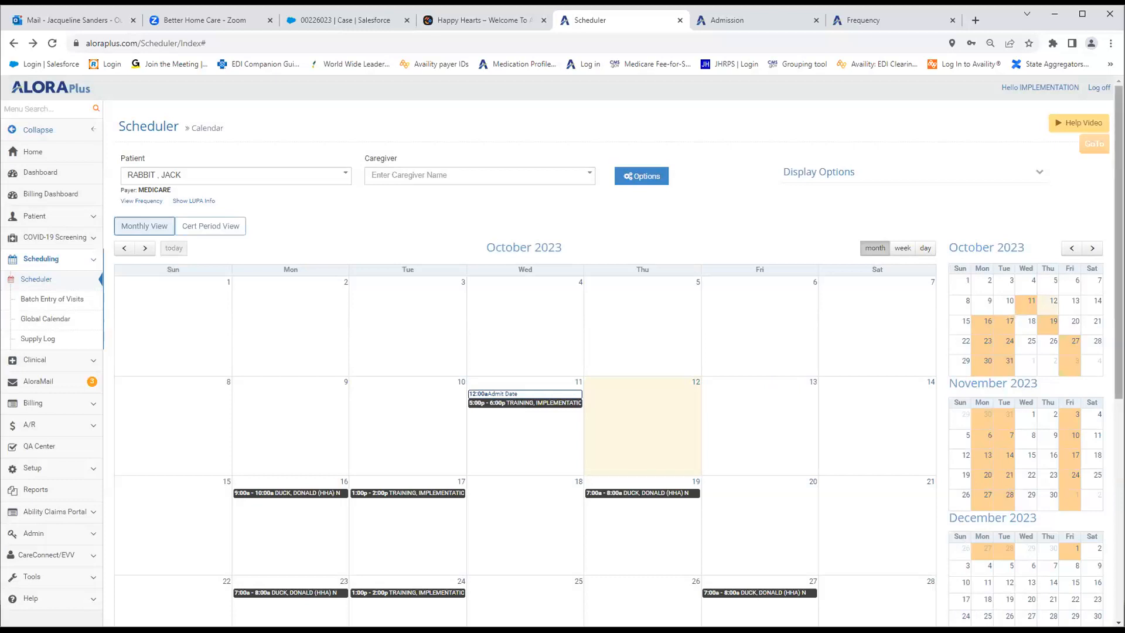
# - Add an appointment without a caregiver on 11/08/2023 with billing code Home Health Aide – Medicare, and save it
pyautogui.scroll(-2, 563, 352)
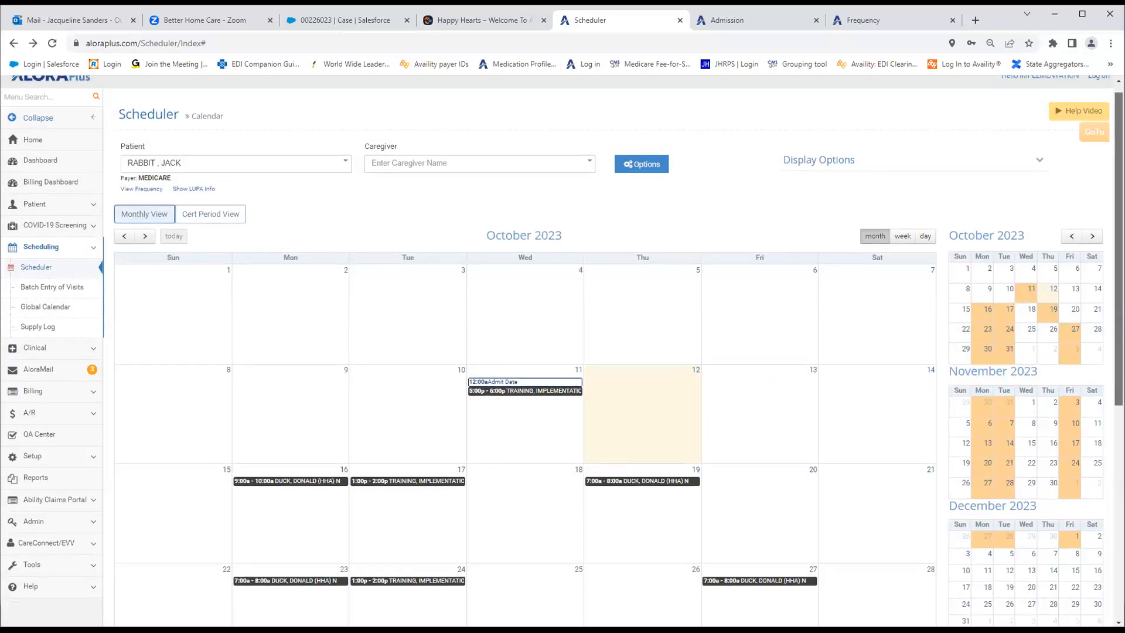
pyautogui.scroll(-5, 562, 352)
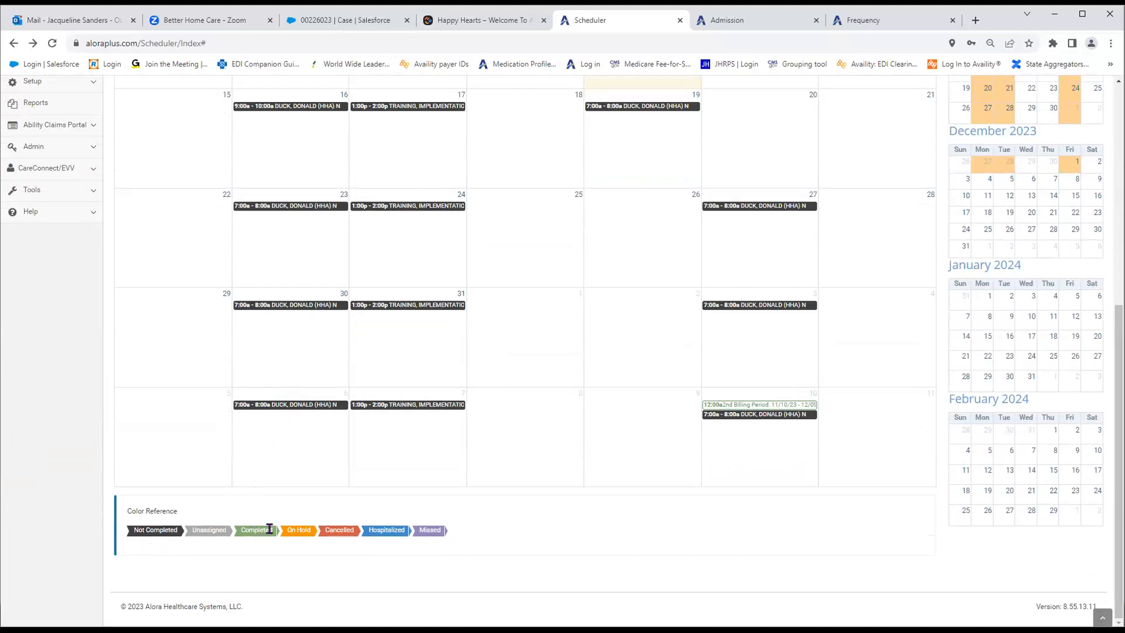
pyautogui.click(262, 405)
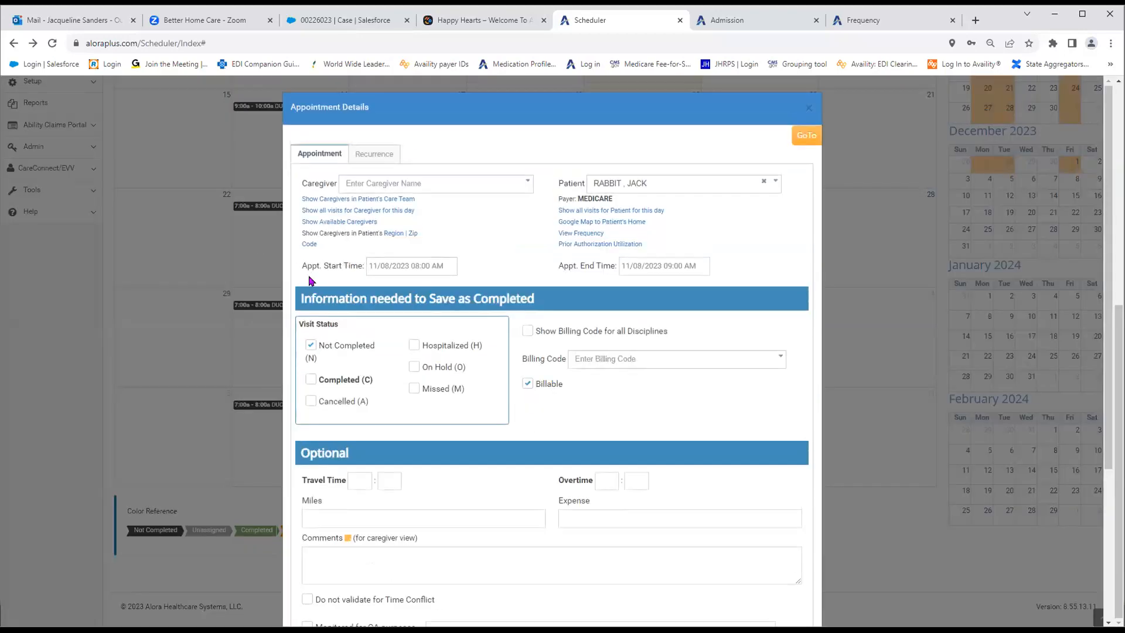
pyautogui.moveTo(299, 187); pyautogui.dragTo(337, 185)
pyautogui.click(613, 362)
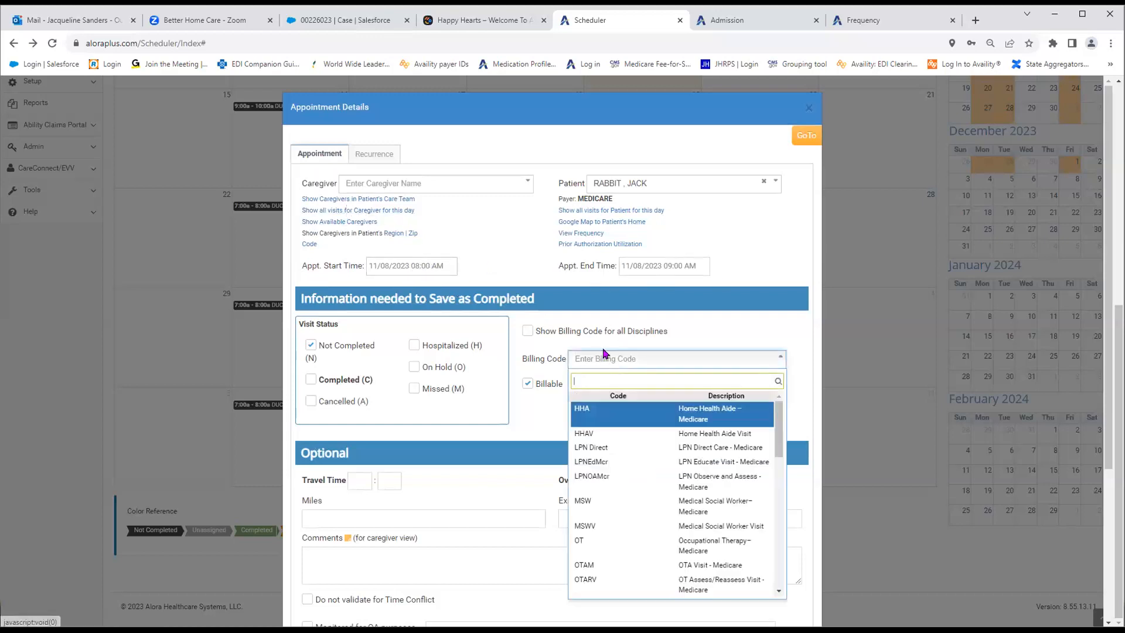
pyautogui.click(601, 414)
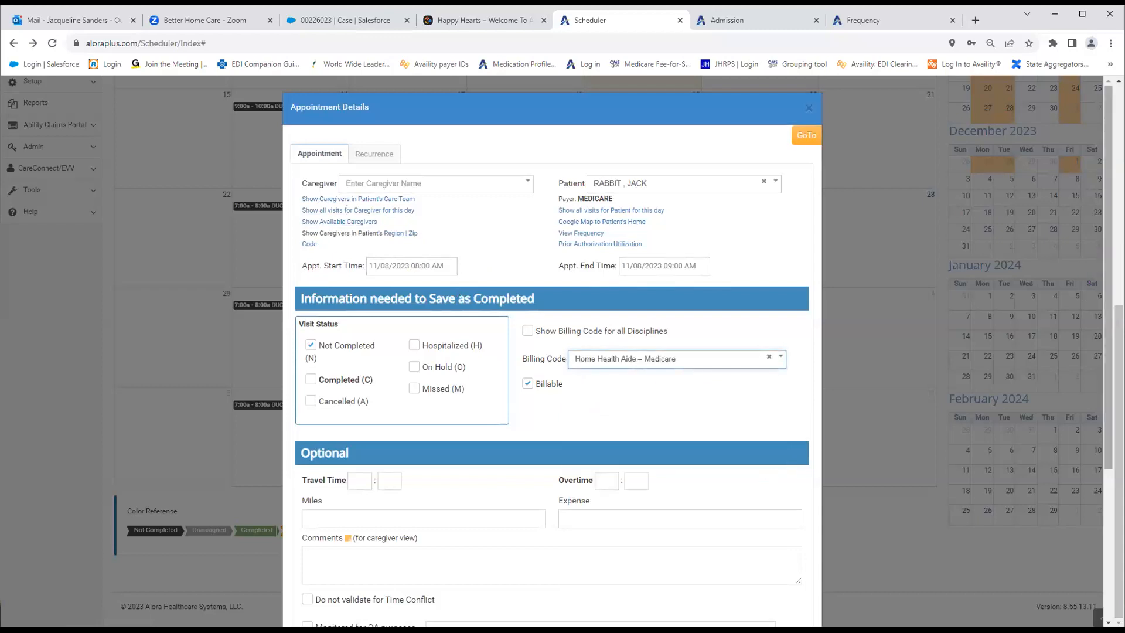
pyautogui.scroll(-2, 1107, 247)
pyautogui.scroll(-3, 854, 573)
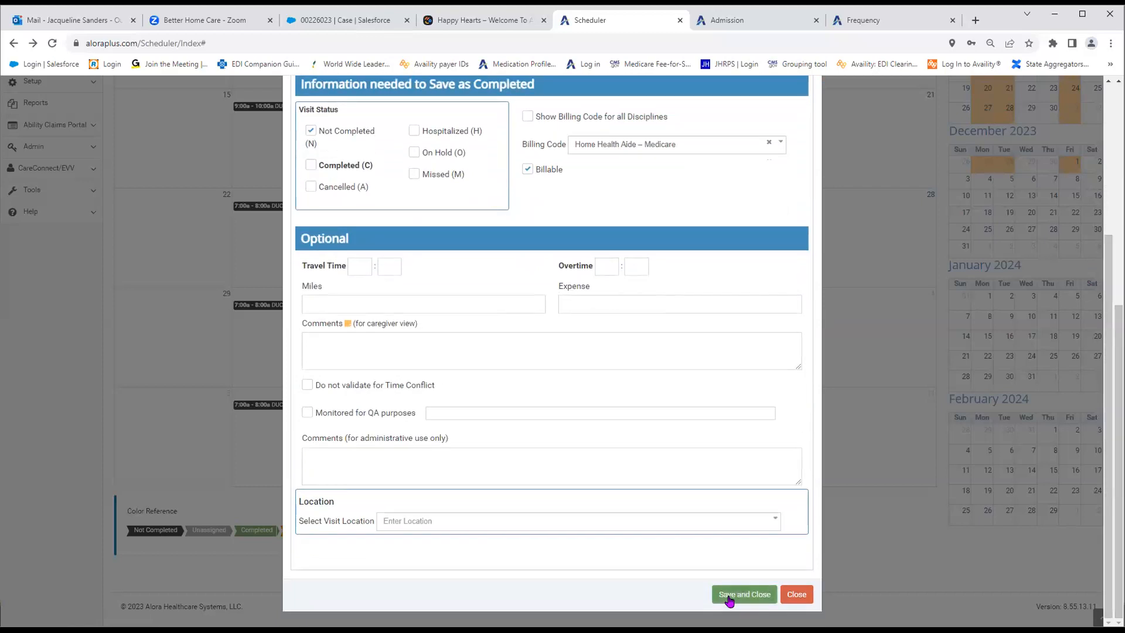
pyautogui.click(743, 594)
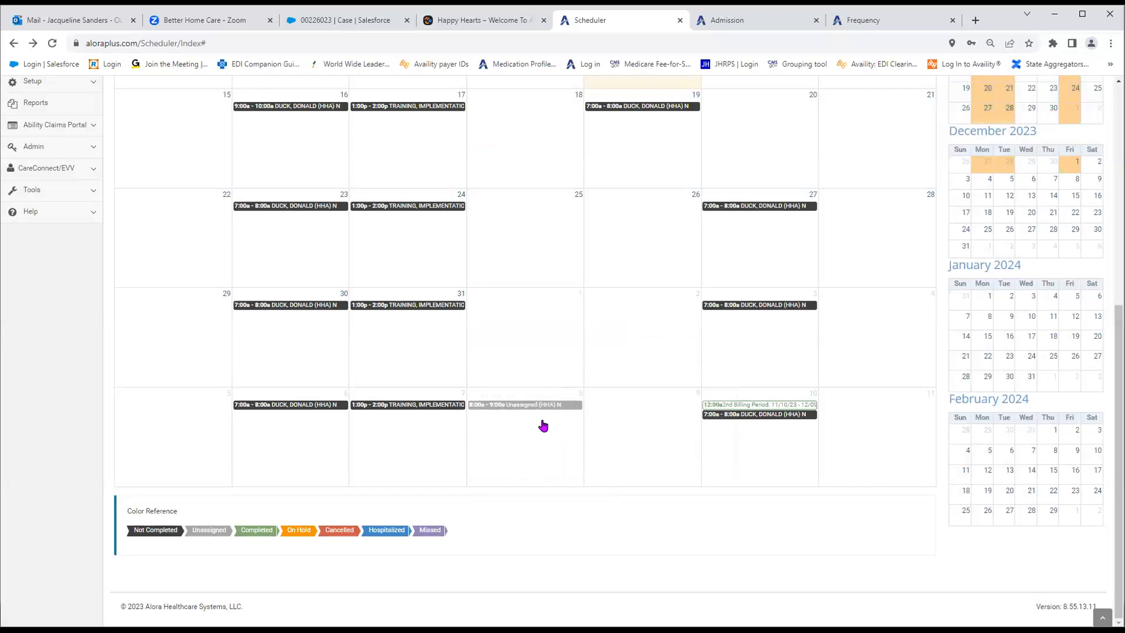
pyautogui.moveTo(507, 414)
# - Filter the reports list by "au" and open the Audit Trail report options
pyautogui.scroll(5, 611, 414)
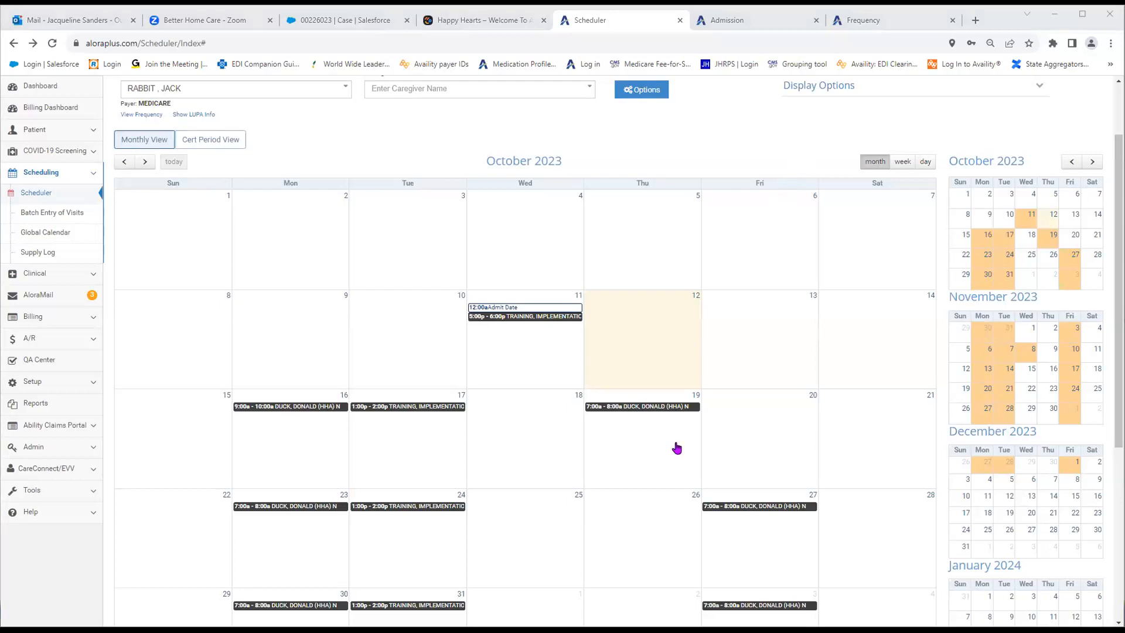
pyautogui.click(28, 406)
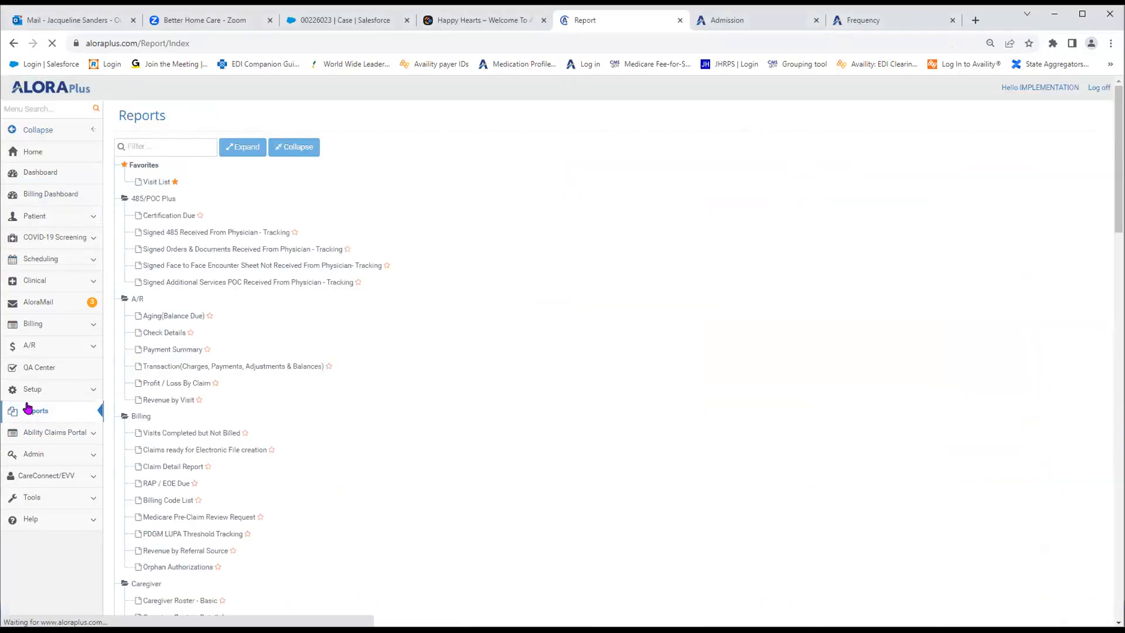
pyautogui.click(172, 144)
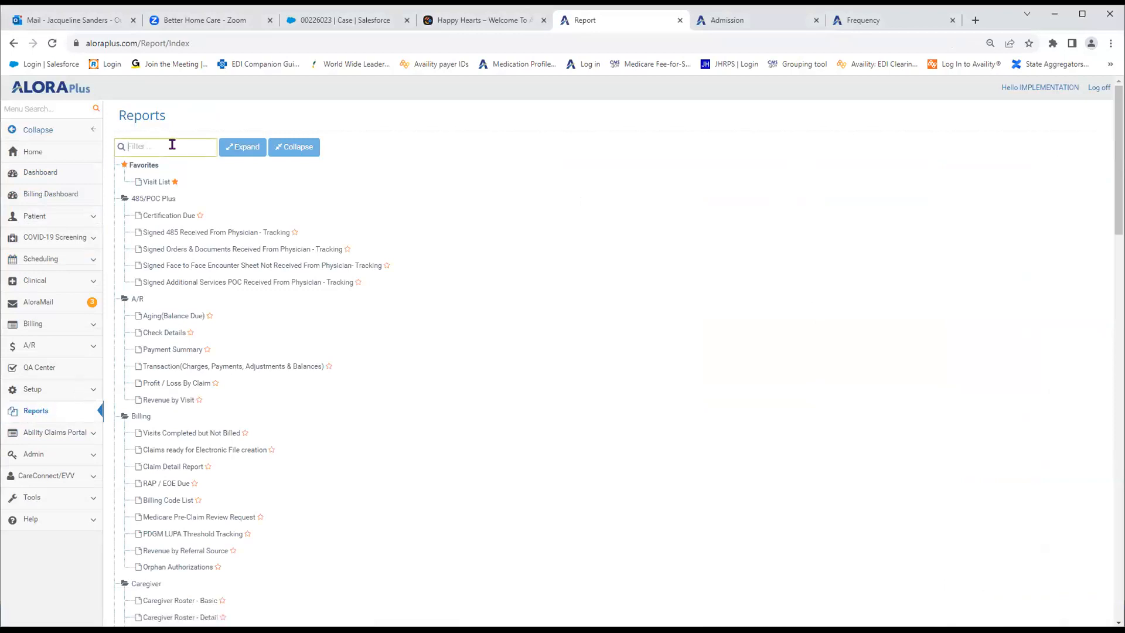
pyautogui.write('au')
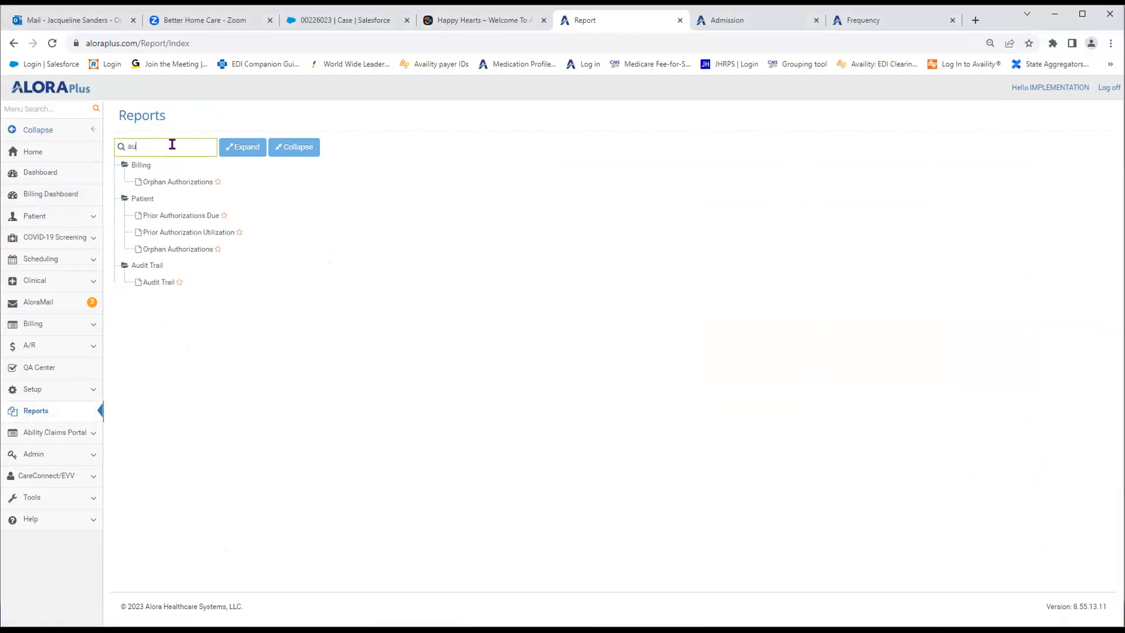
pyautogui.click(148, 284)
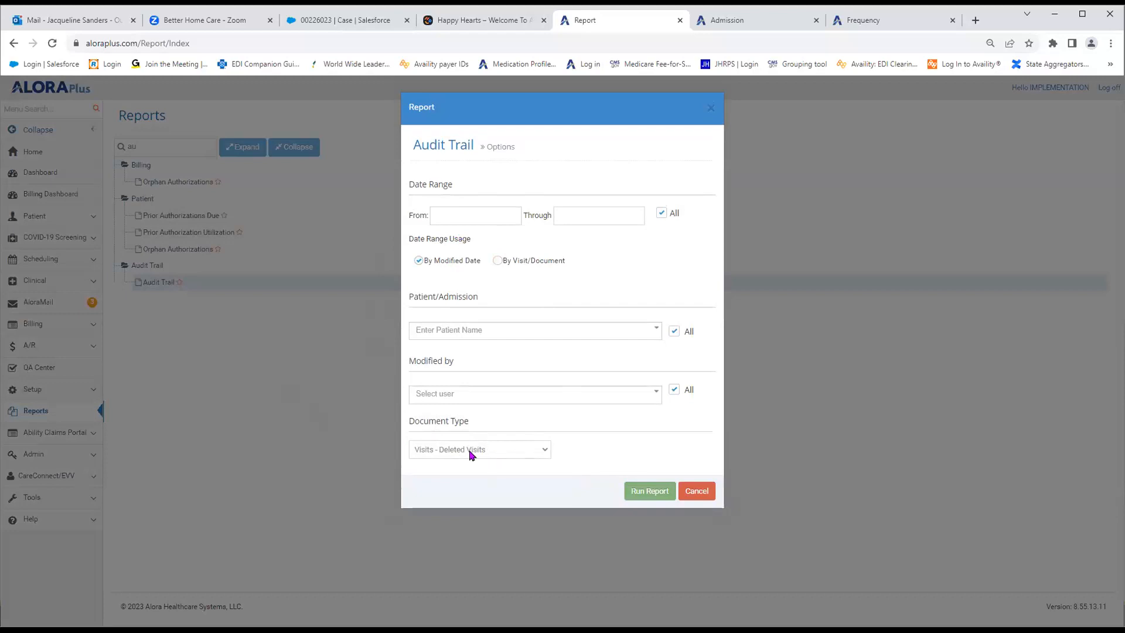
# - Run the Audit Trail report on deleted visits for all dates, patients and users, and close the report and its options
pyautogui.click(649, 495)
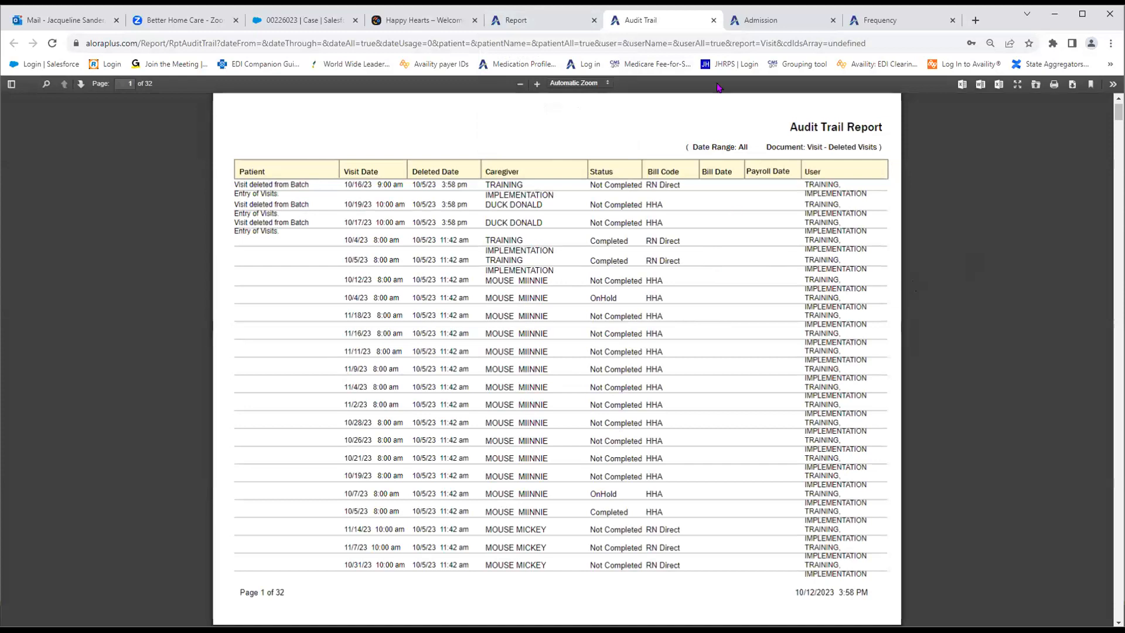
pyautogui.click(713, 23)
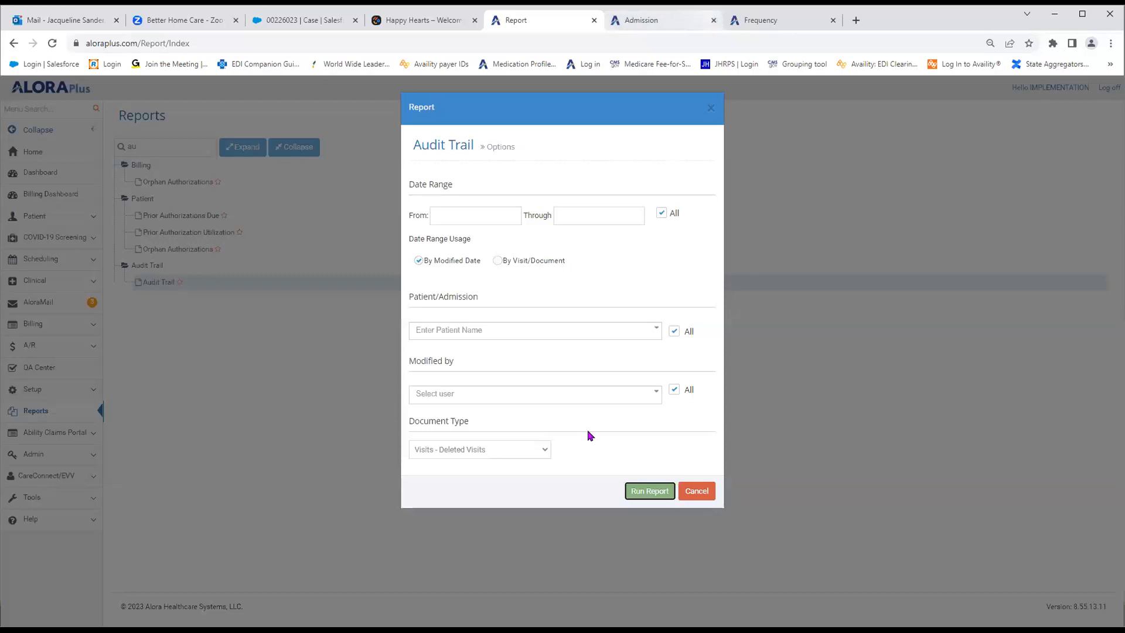
pyautogui.click(697, 492)
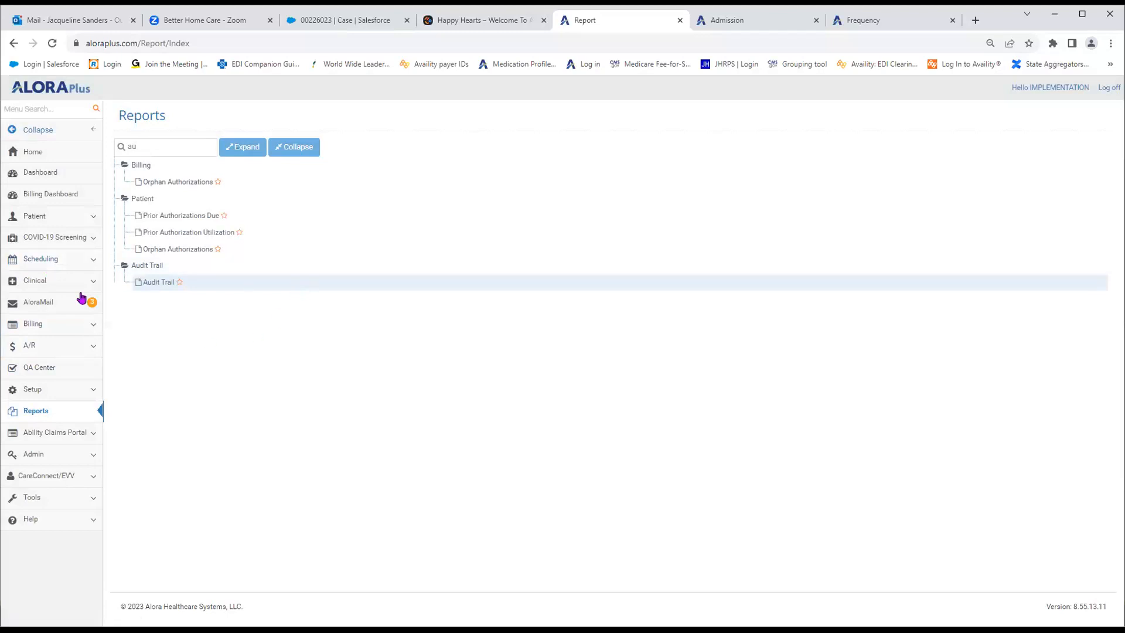
# - Open the Scheduler and view the Medicaid patient's calendar and that of the Medicare patient admitted 10/11/2023
pyautogui.click(65, 267)
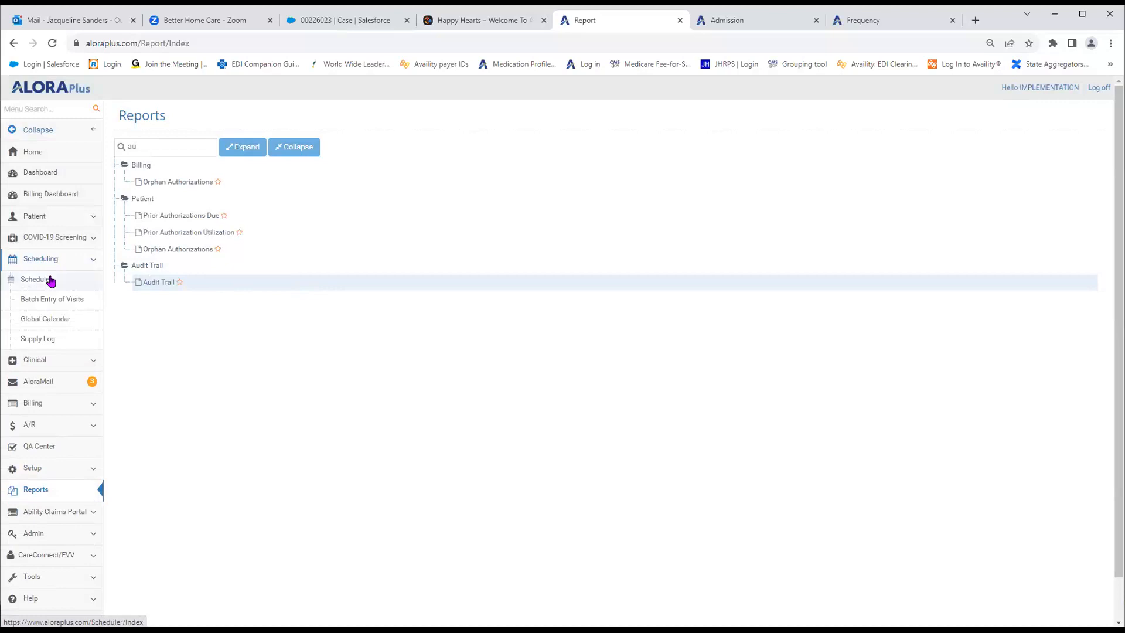
pyautogui.click(51, 280)
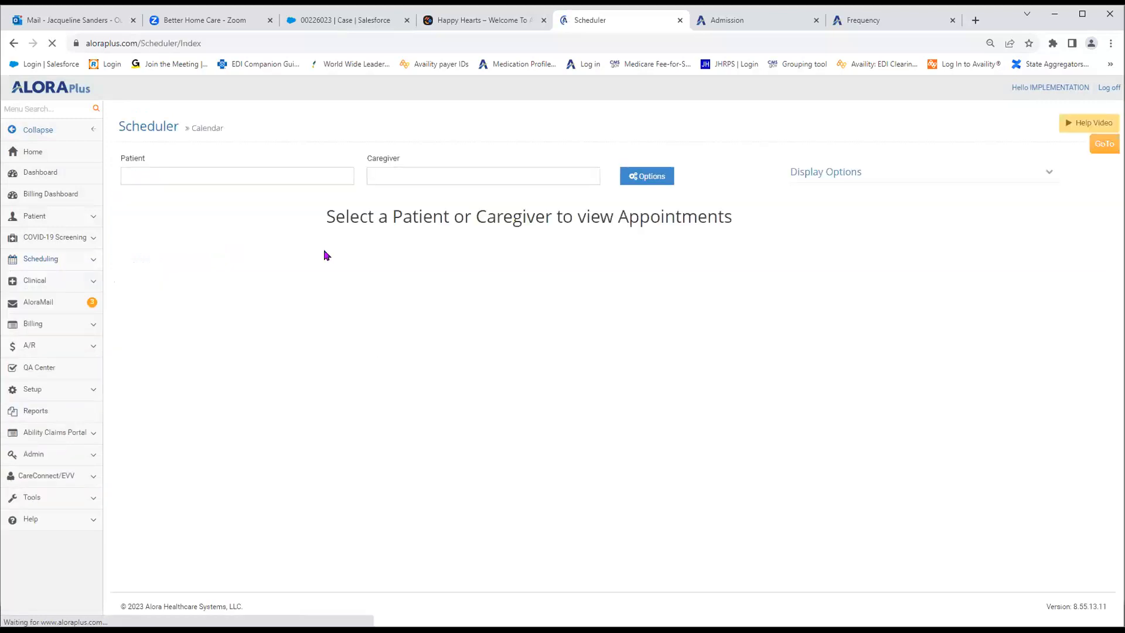
pyautogui.click(339, 178)
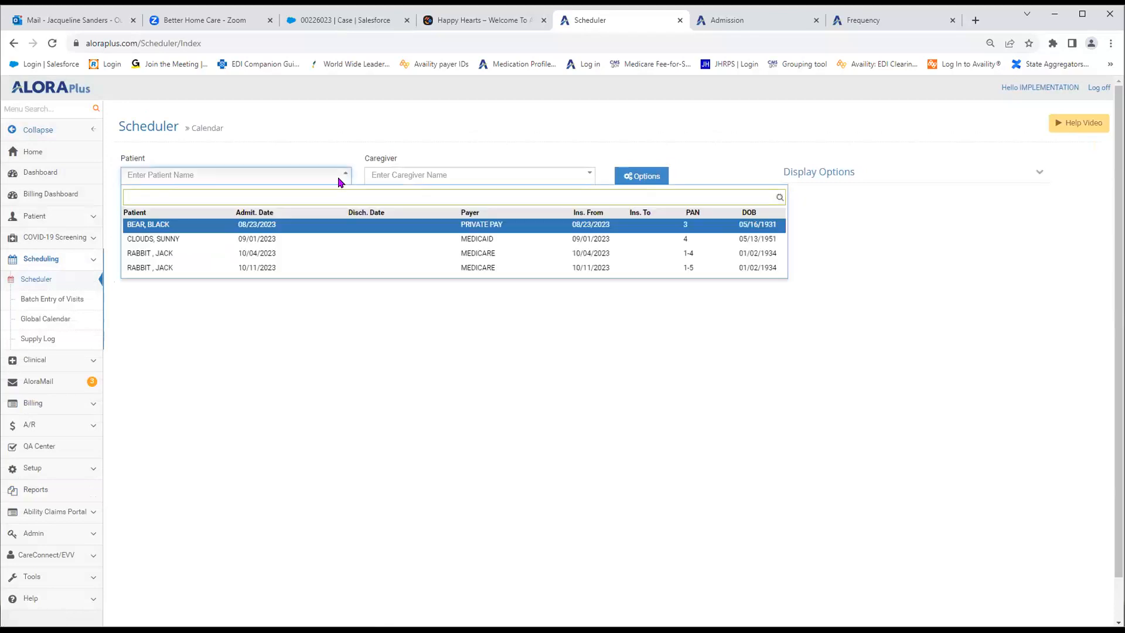
pyautogui.click(175, 242)
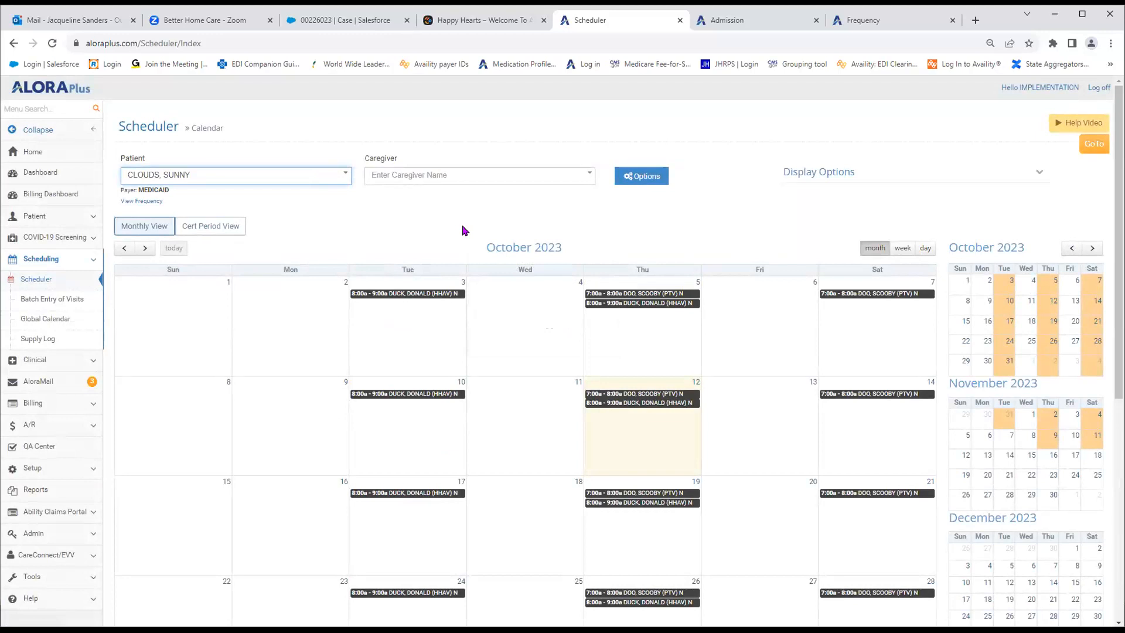
pyautogui.click(342, 179)
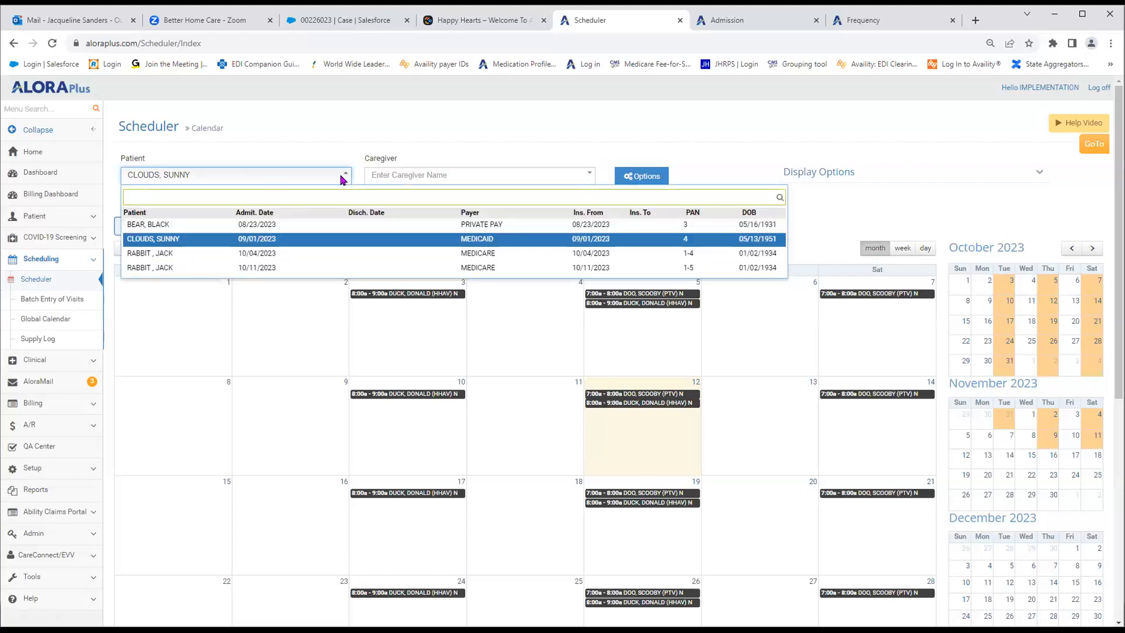
pyautogui.click(237, 269)
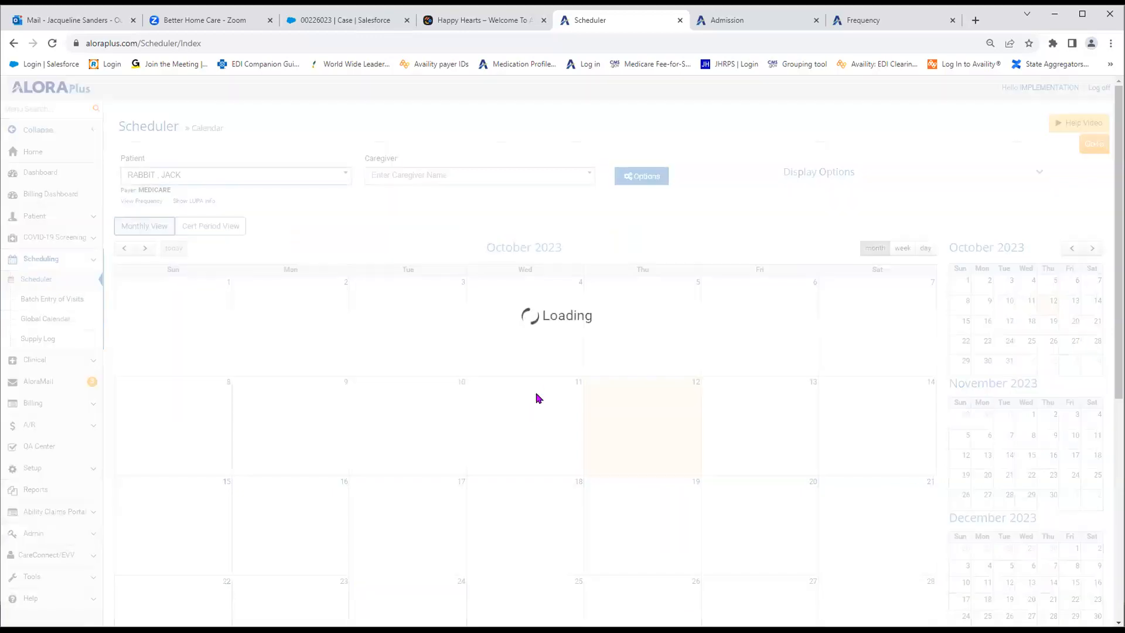
# - Open the RN Direct visit on 10/17/2023, filter its billing code choices by "RN", and close the appointment details without saving
pyautogui.moveTo(461, 501)
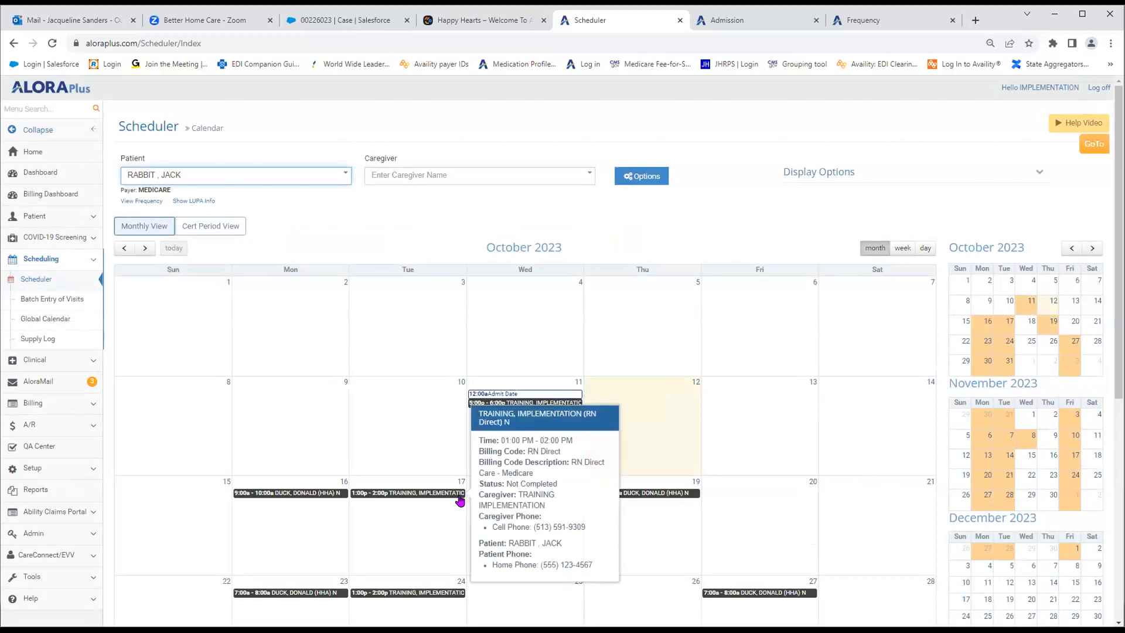
pyautogui.click(385, 491)
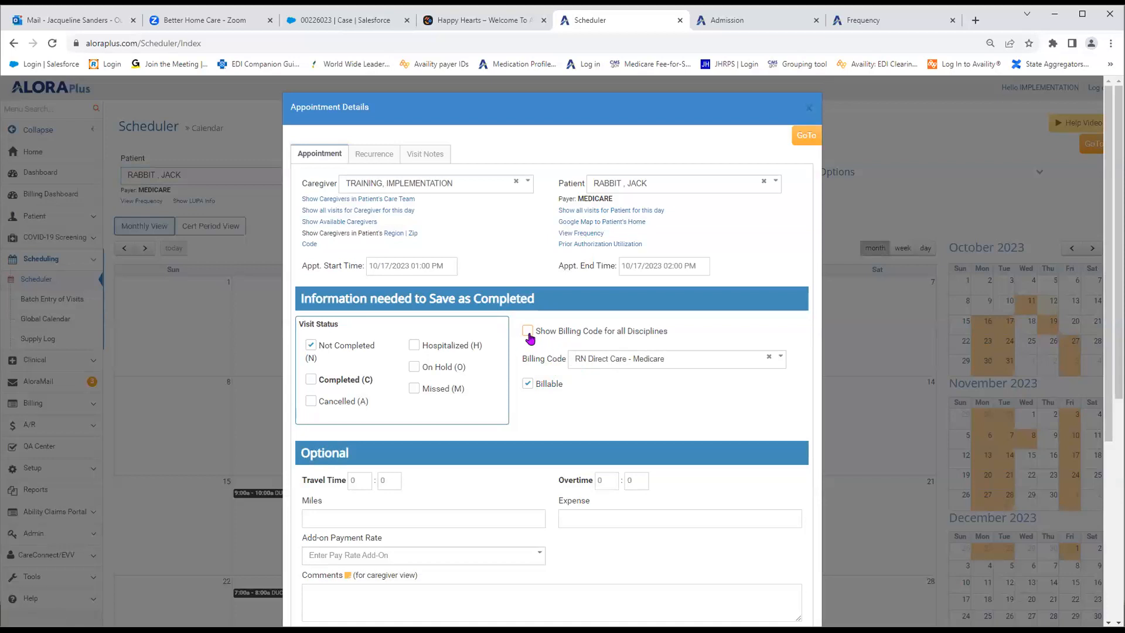
pyautogui.click(586, 360)
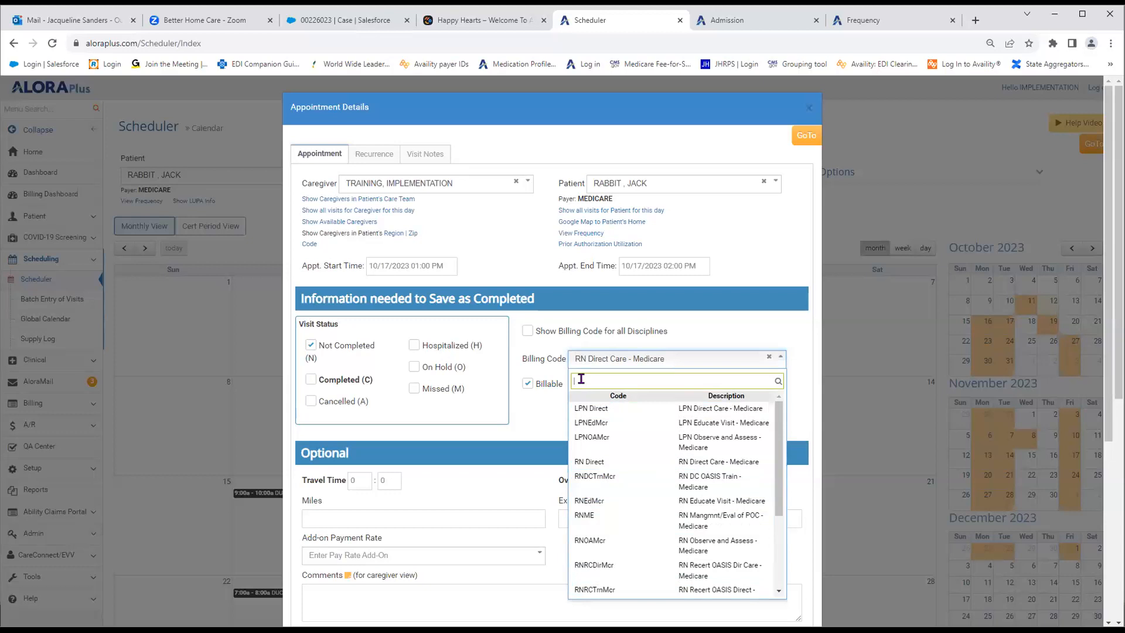
pyautogui.write('RN')
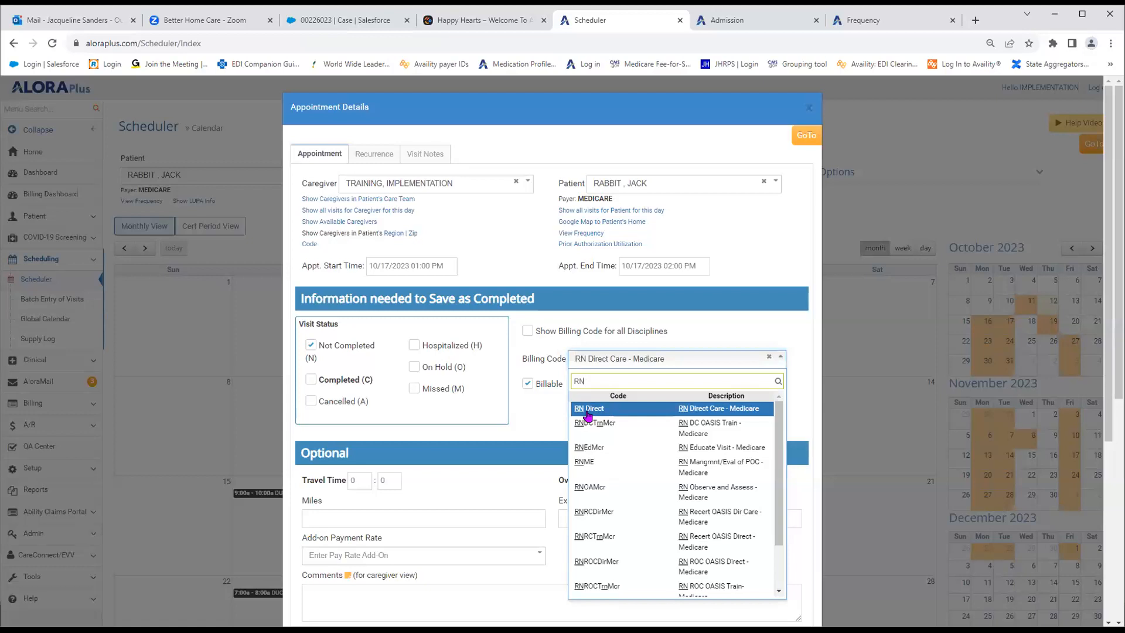
pyautogui.click(811, 112)
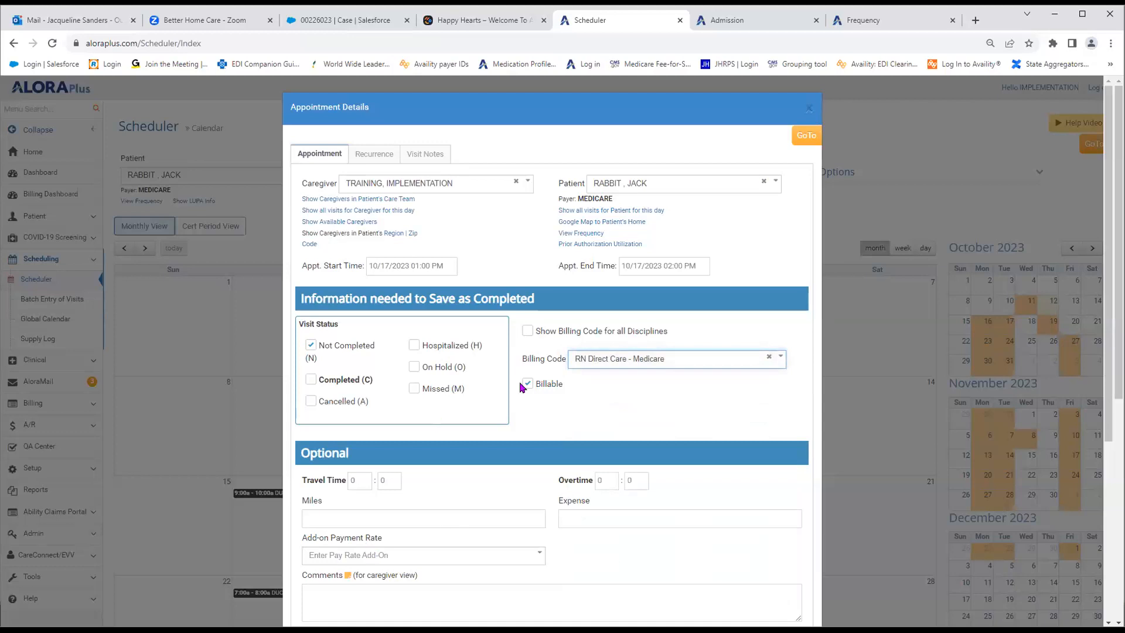
pyautogui.click(809, 109)
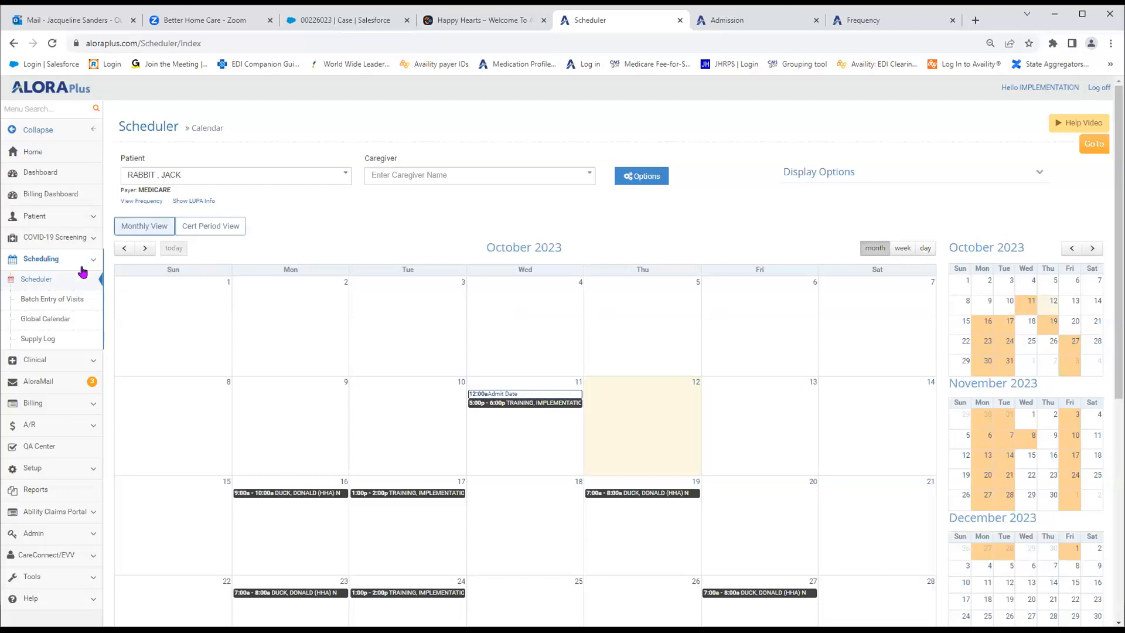
# - Open Batch Entry of Visits and choose the Medicare patient admitted 10/11/2023 as the search criterion
pyautogui.click(56, 262)
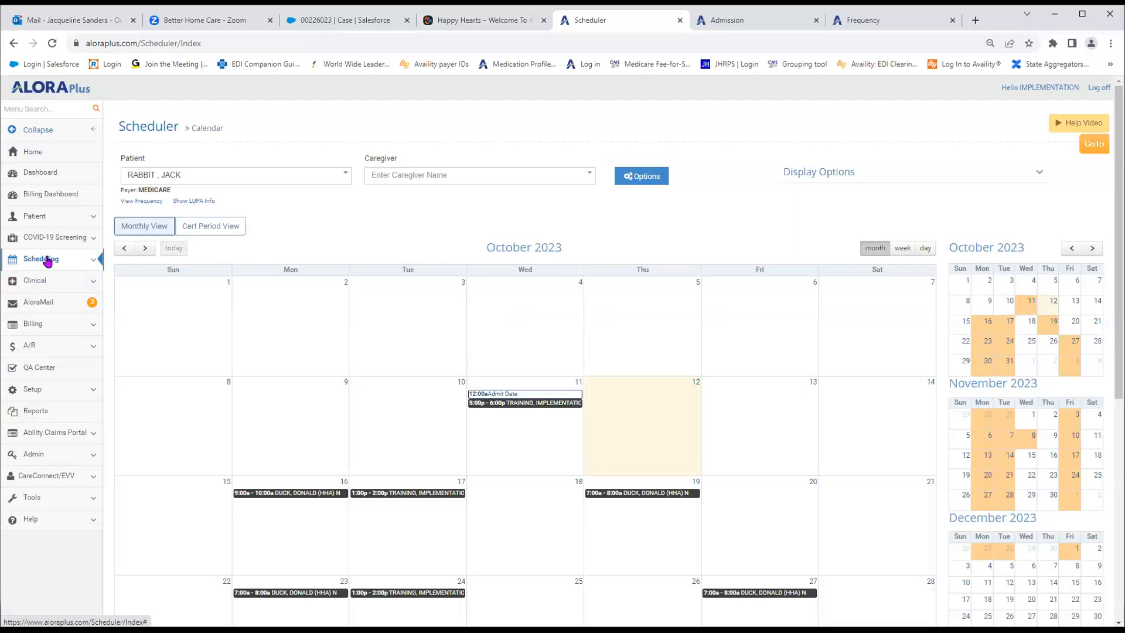
pyautogui.click(48, 261)
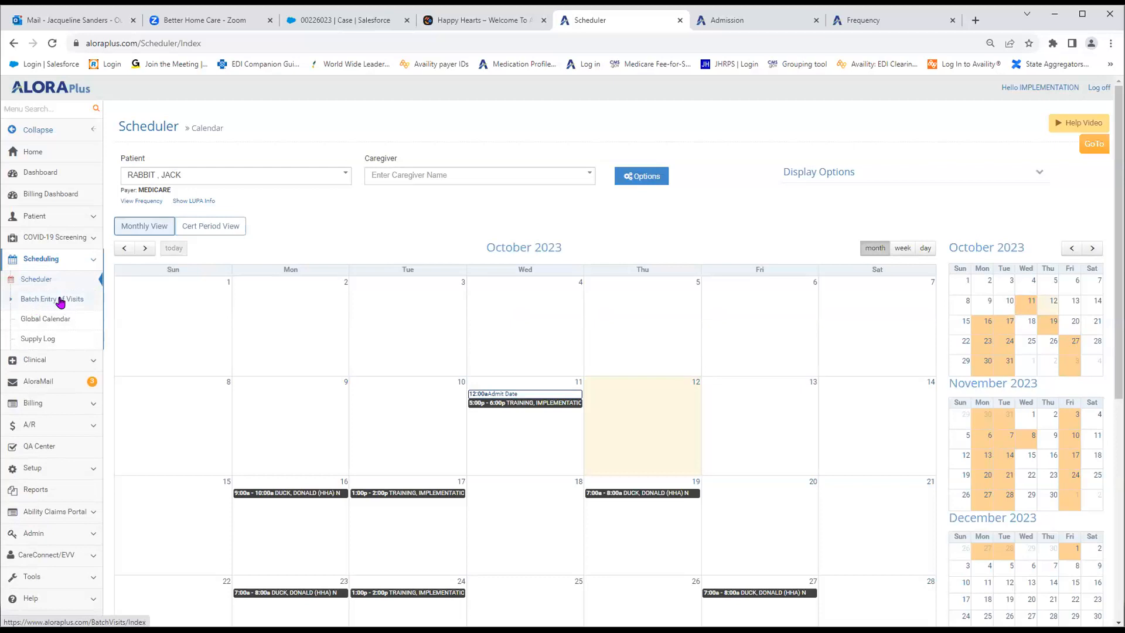
pyautogui.click(60, 300)
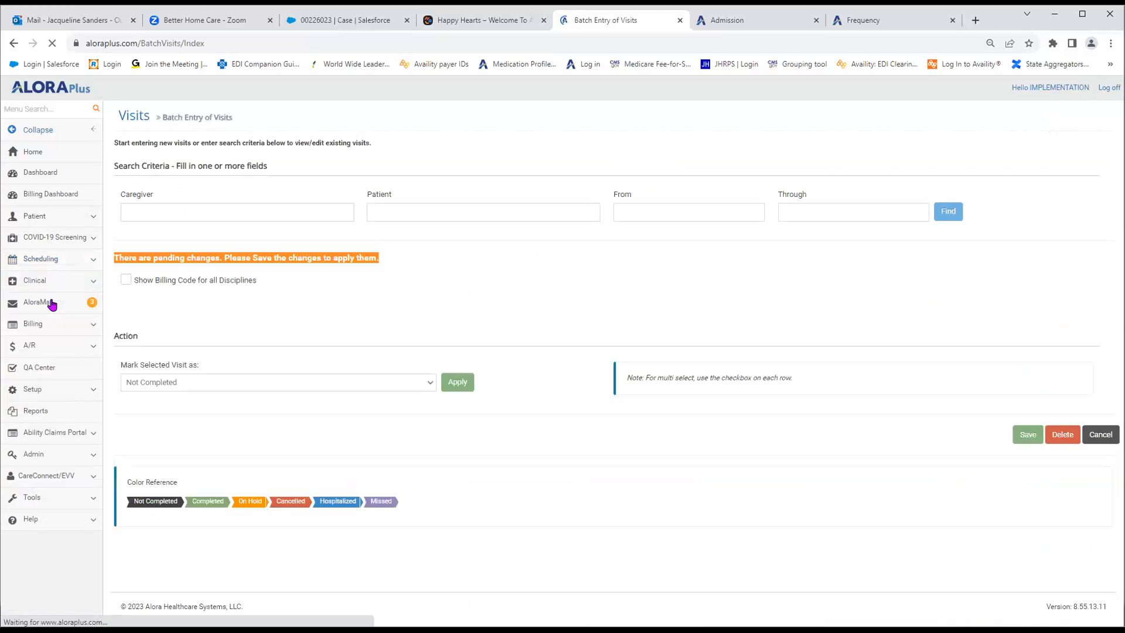
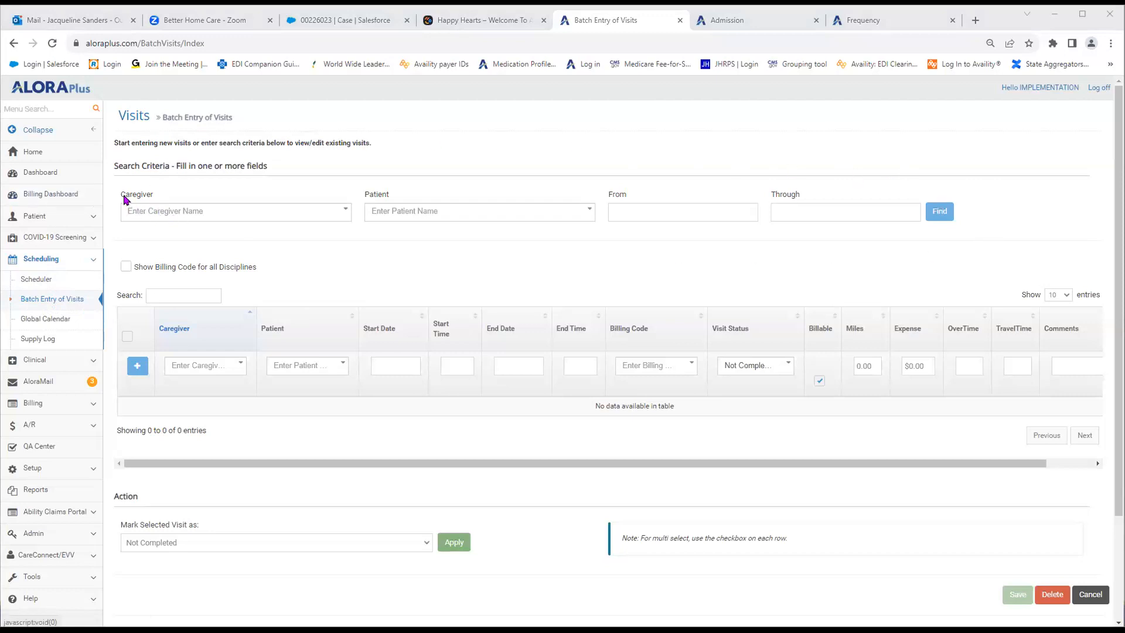
pyautogui.moveTo(123, 198); pyautogui.dragTo(158, 197)
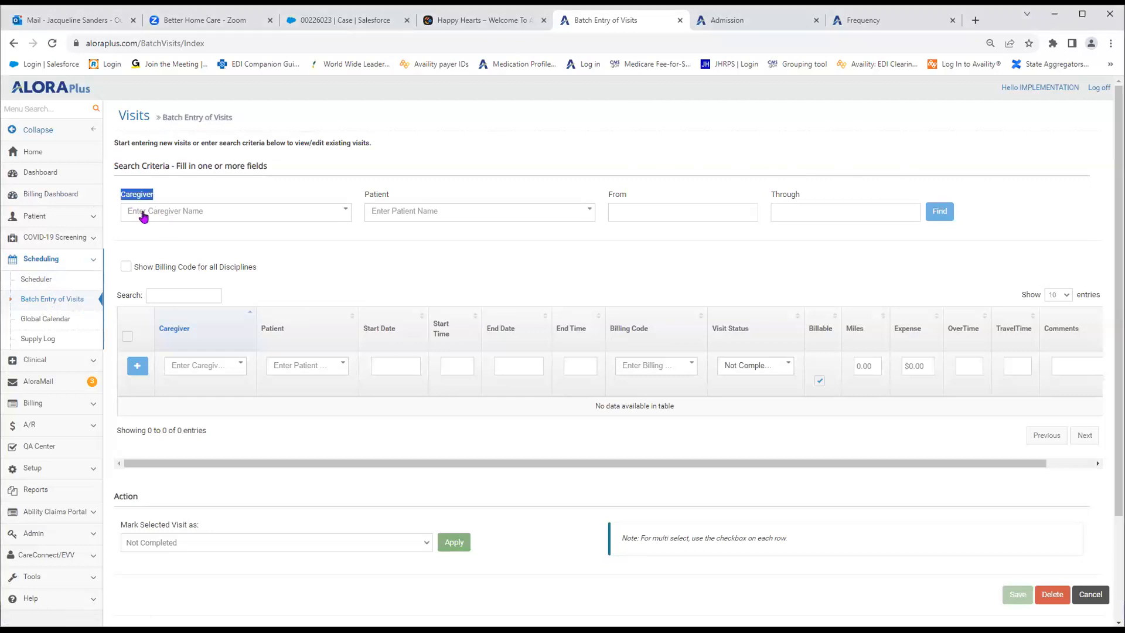
pyautogui.click(386, 218)
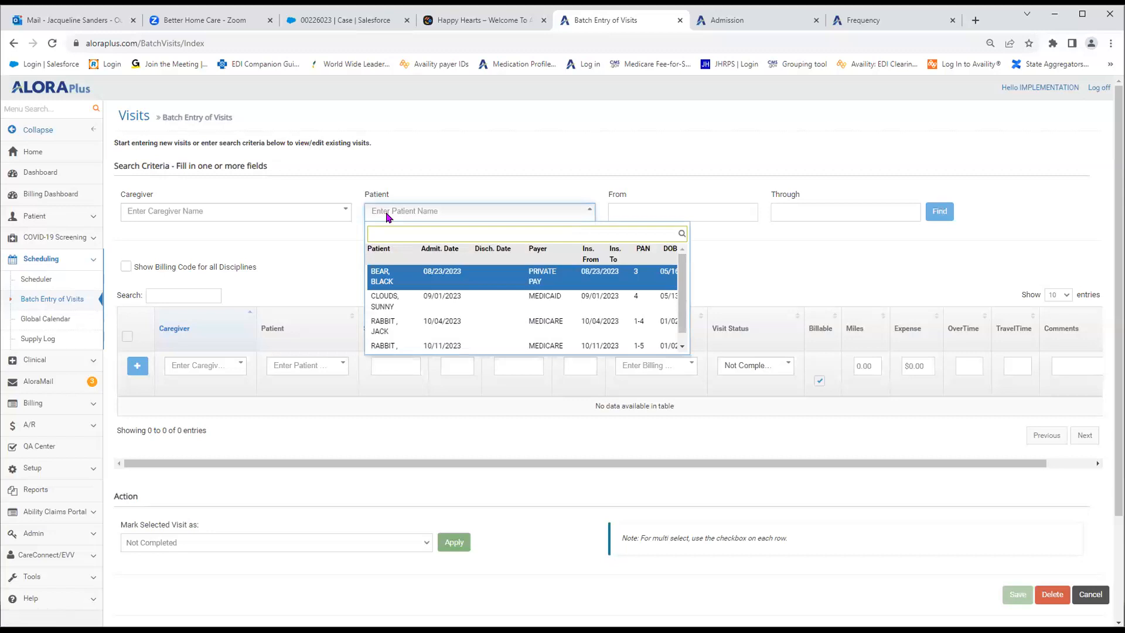
pyautogui.click(394, 344)
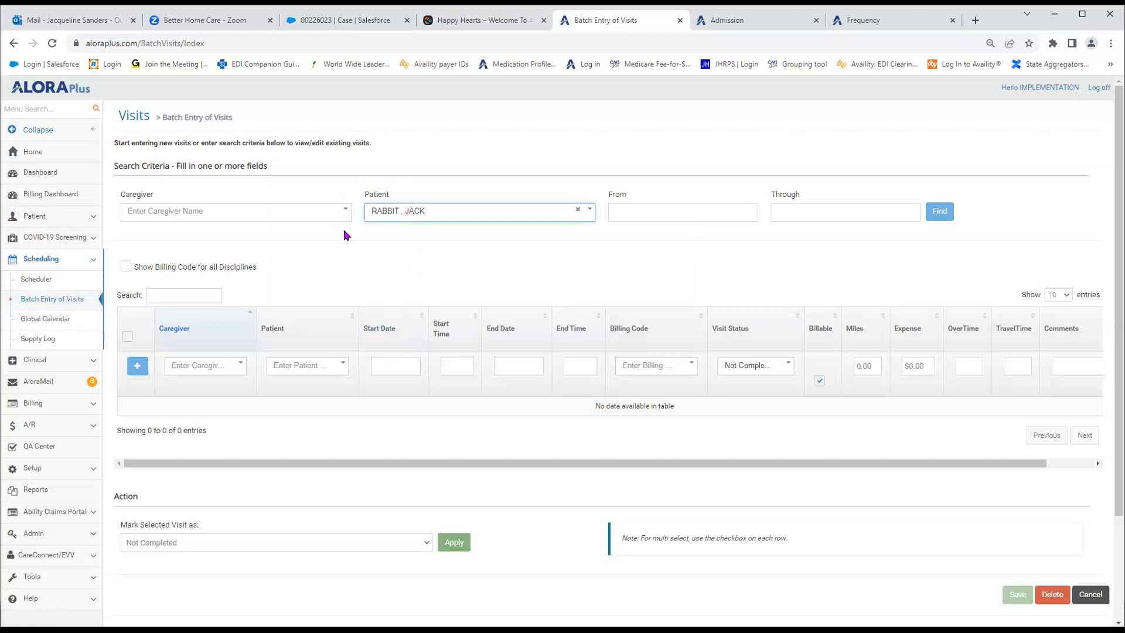
# - Find the patient's visits from 10/15/2023 through 10/21/2023
pyautogui.click(688, 213)
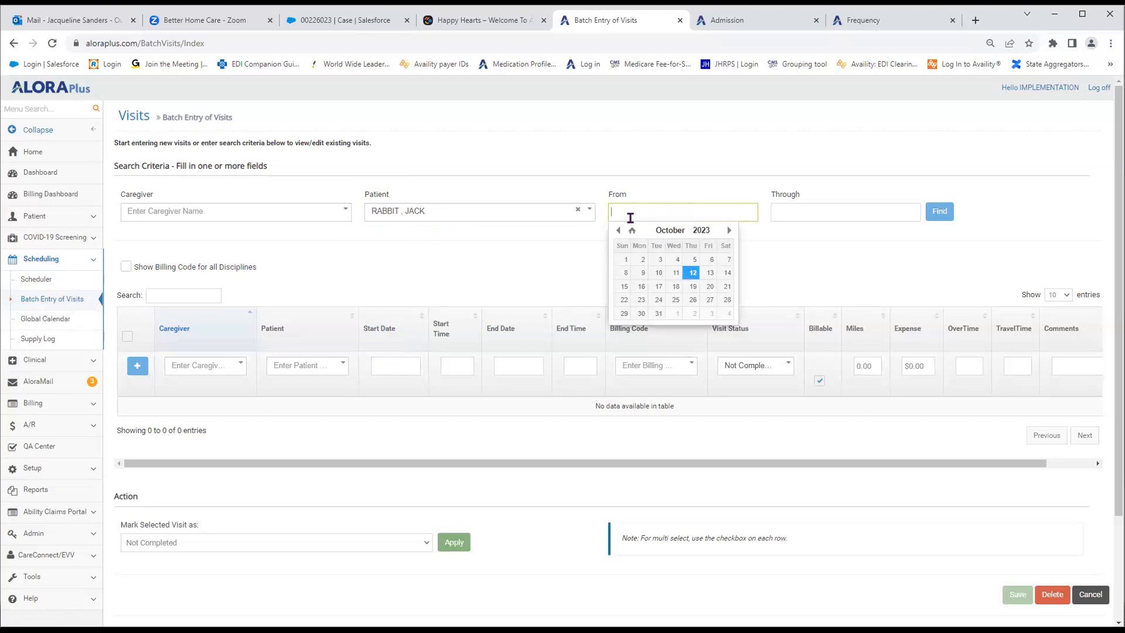
pyautogui.click(623, 286)
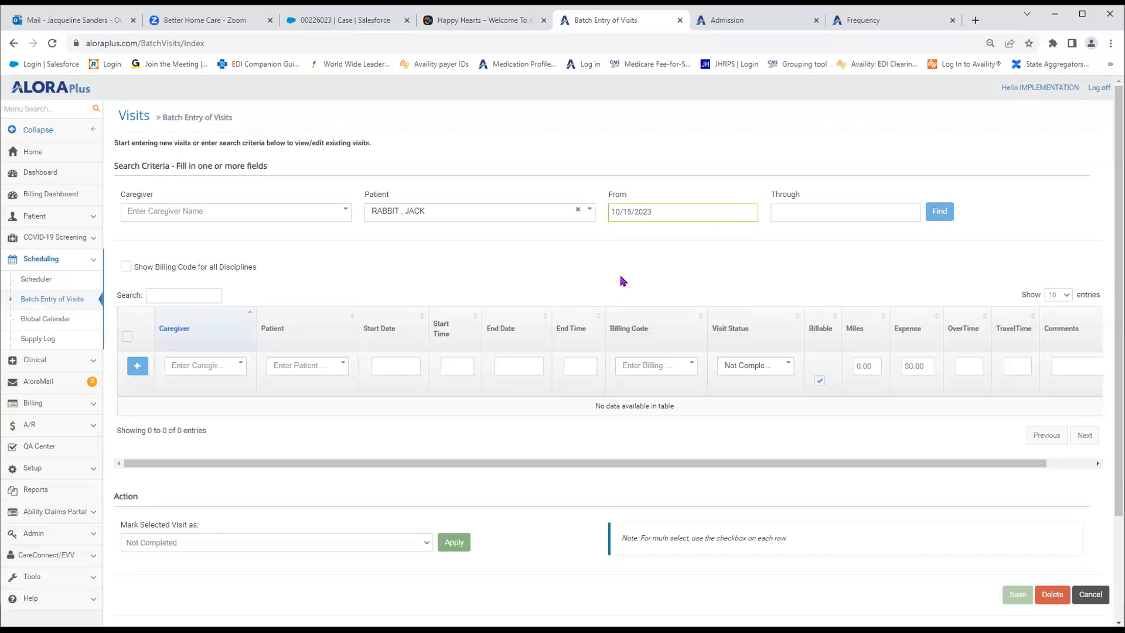
pyautogui.click(816, 212)
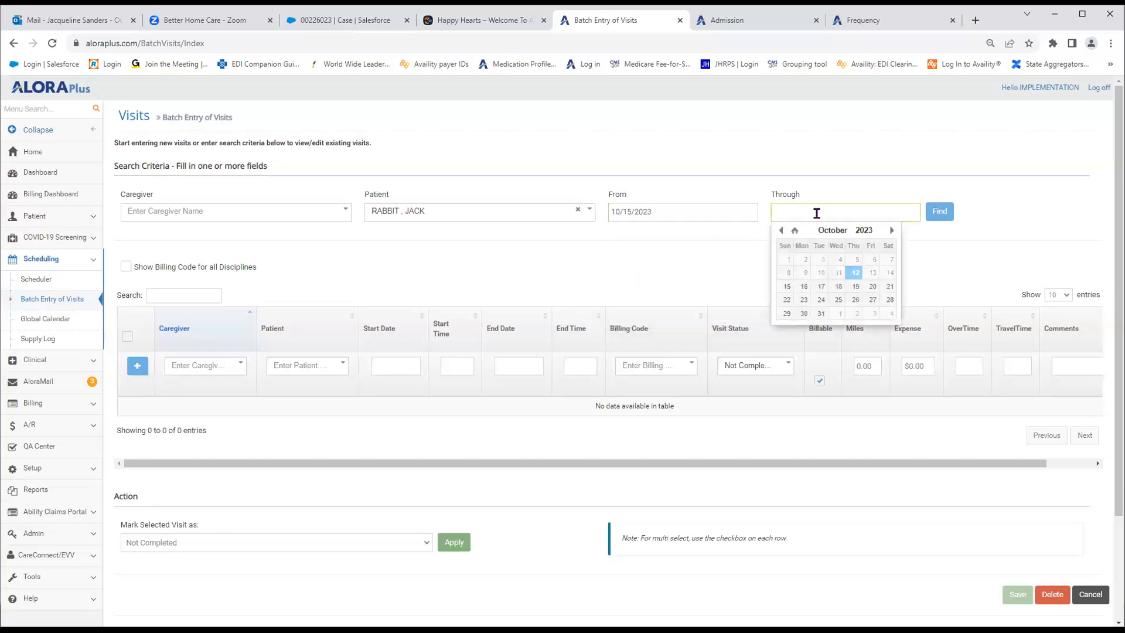
pyautogui.click(888, 288)
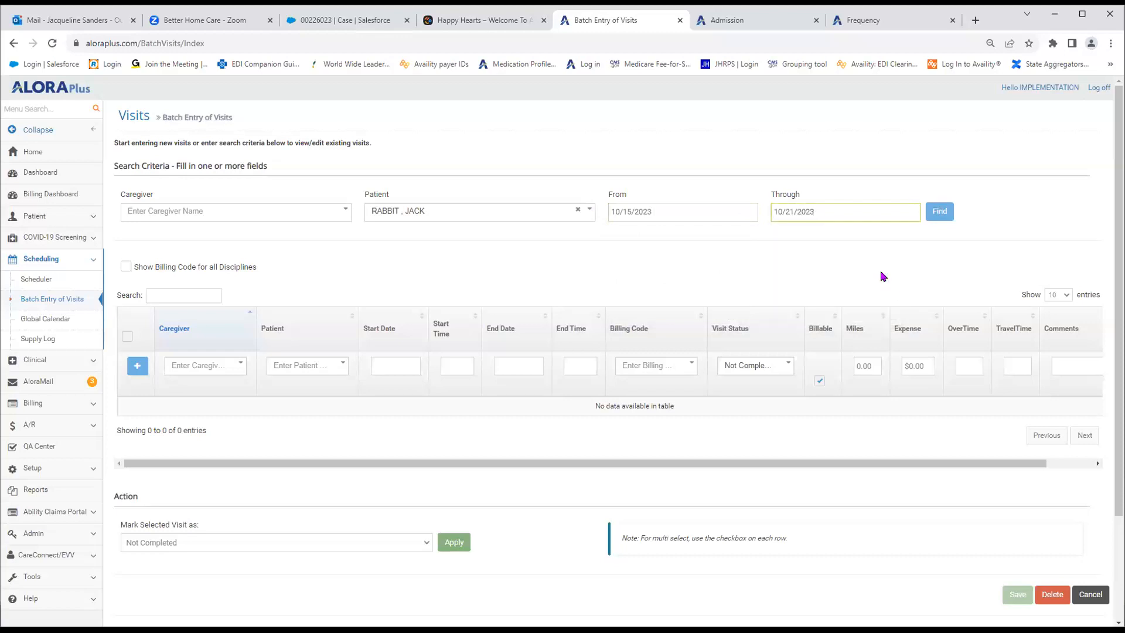
pyautogui.click(941, 218)
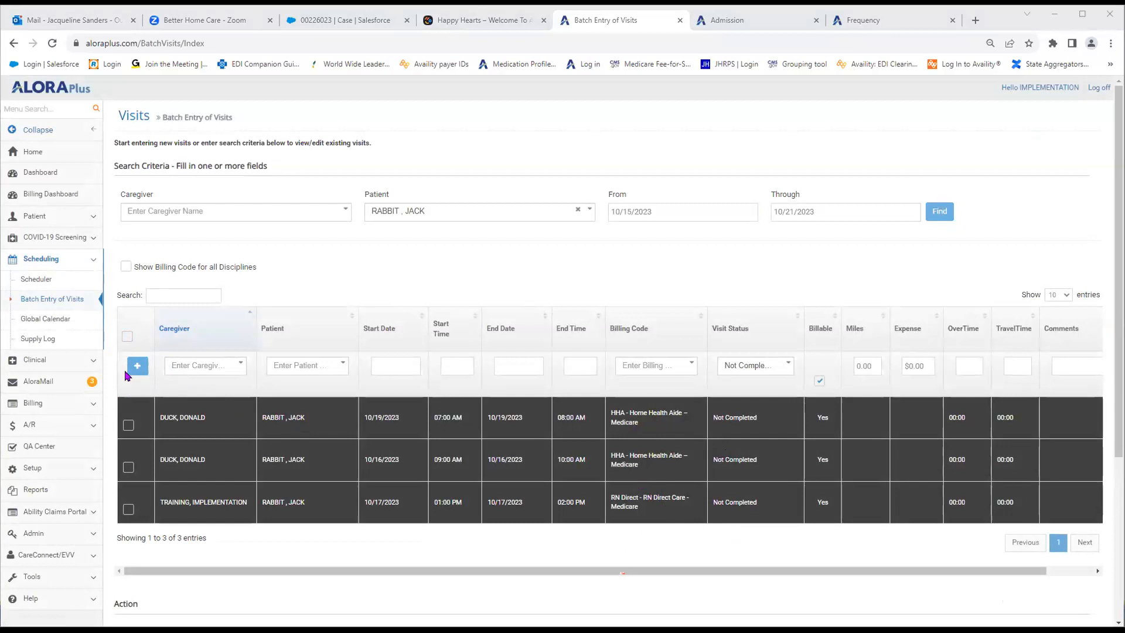
# - Select all the found visits and apply the On Hold status to them
pyautogui.click(127, 337)
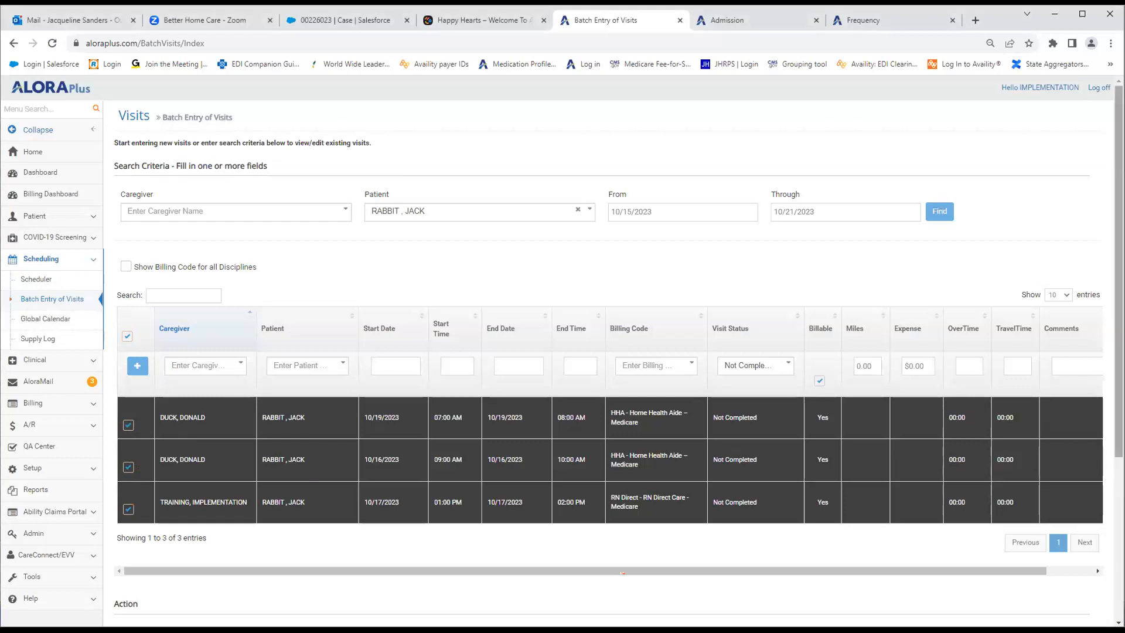
pyautogui.moveTo(1119, 281); pyautogui.dragTo(1119, 412)
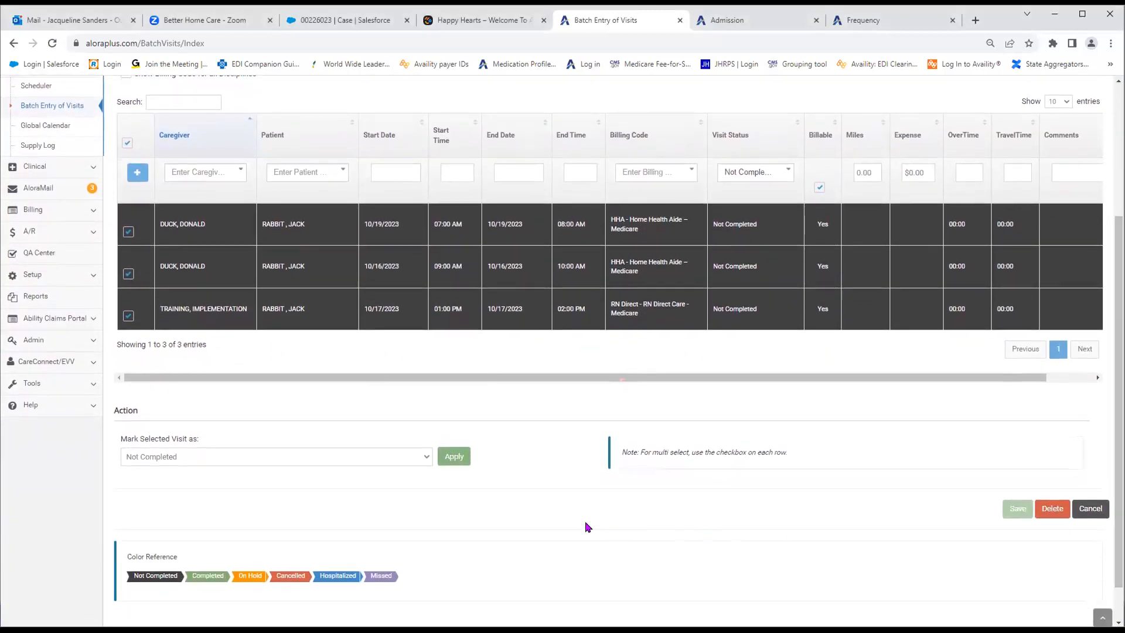
pyautogui.moveTo(115, 410); pyautogui.dragTo(144, 411)
pyautogui.click(260, 463)
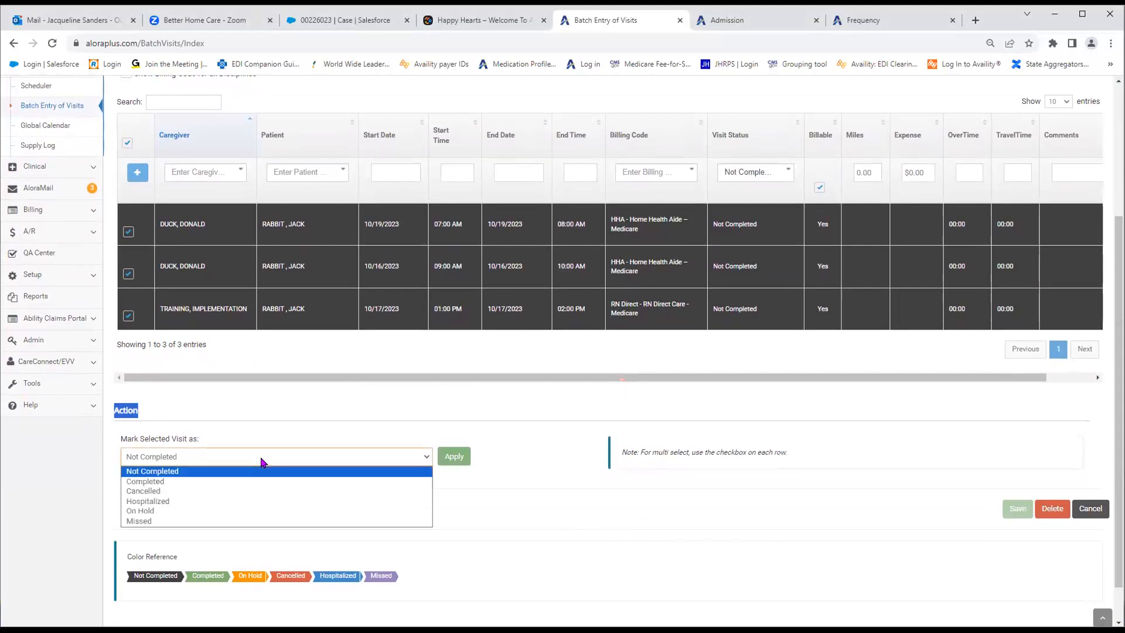
pyautogui.click(150, 512)
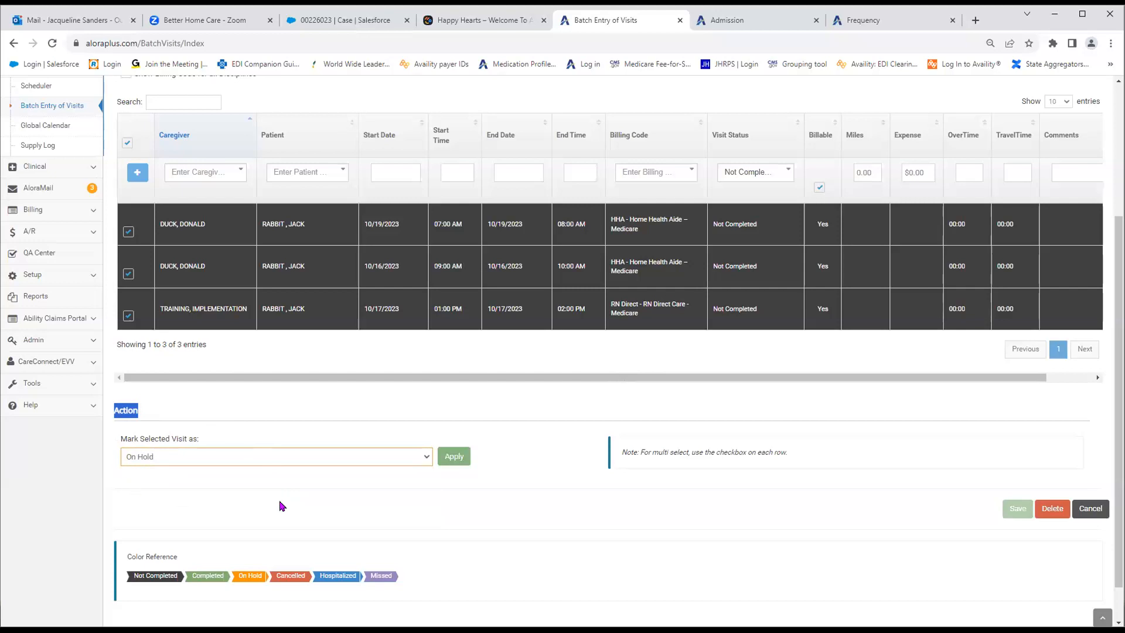
pyautogui.click(445, 458)
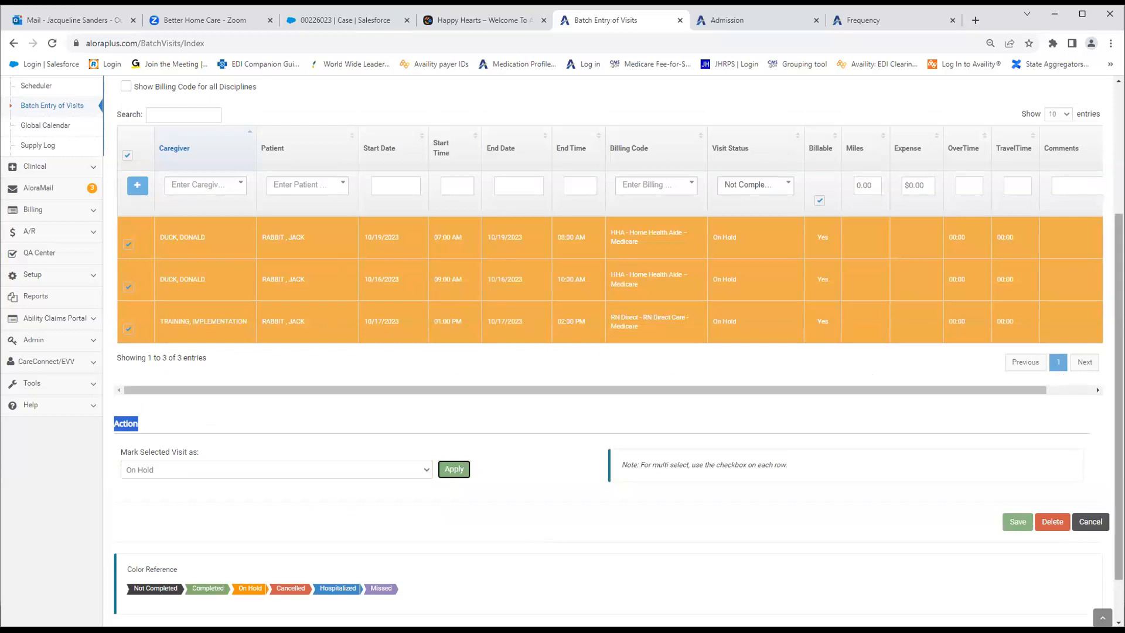
# - Review the pending changes to the selected visits and save the batch
pyautogui.scroll(1, 1119, 381)
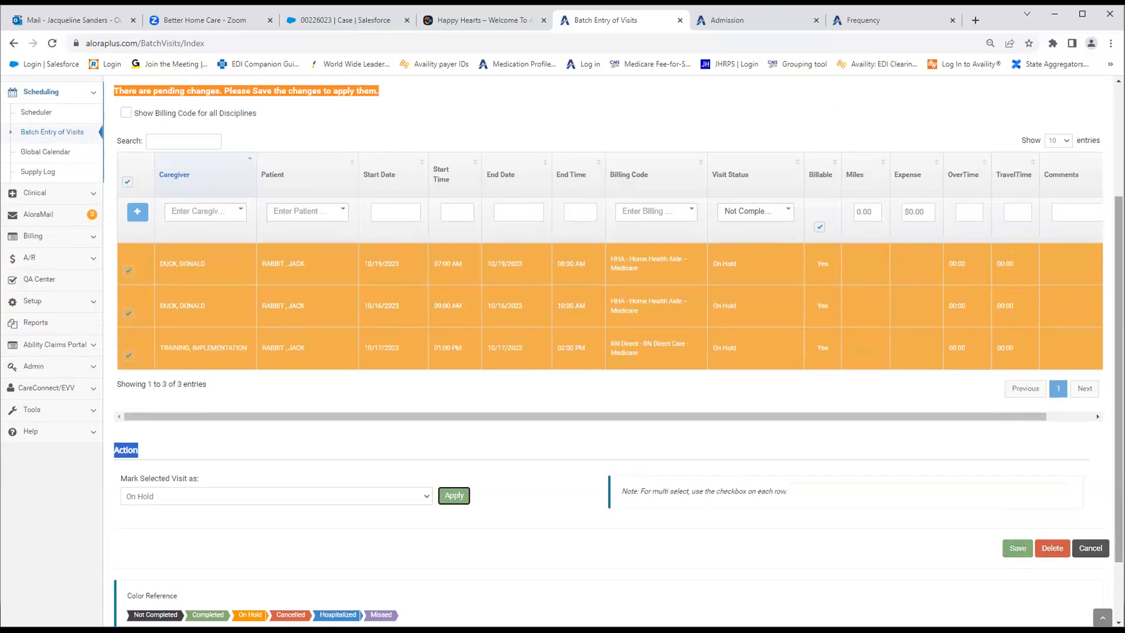
pyautogui.scroll(2, 1118, 352)
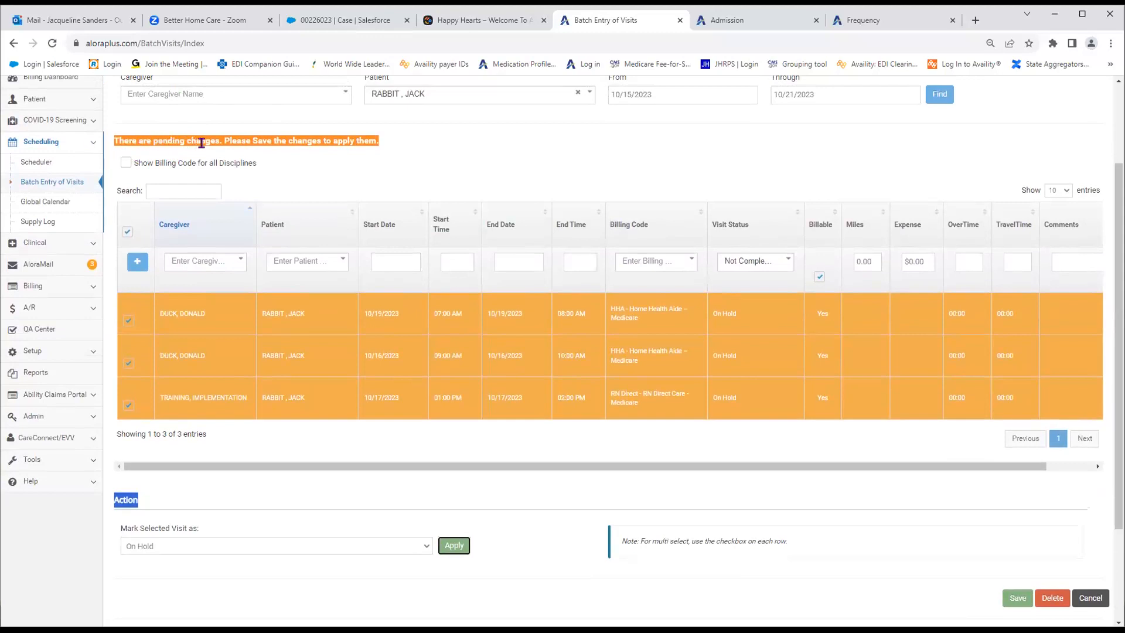
pyautogui.moveTo(400, 143); pyautogui.dragTo(111, 140)
pyautogui.click(496, 479)
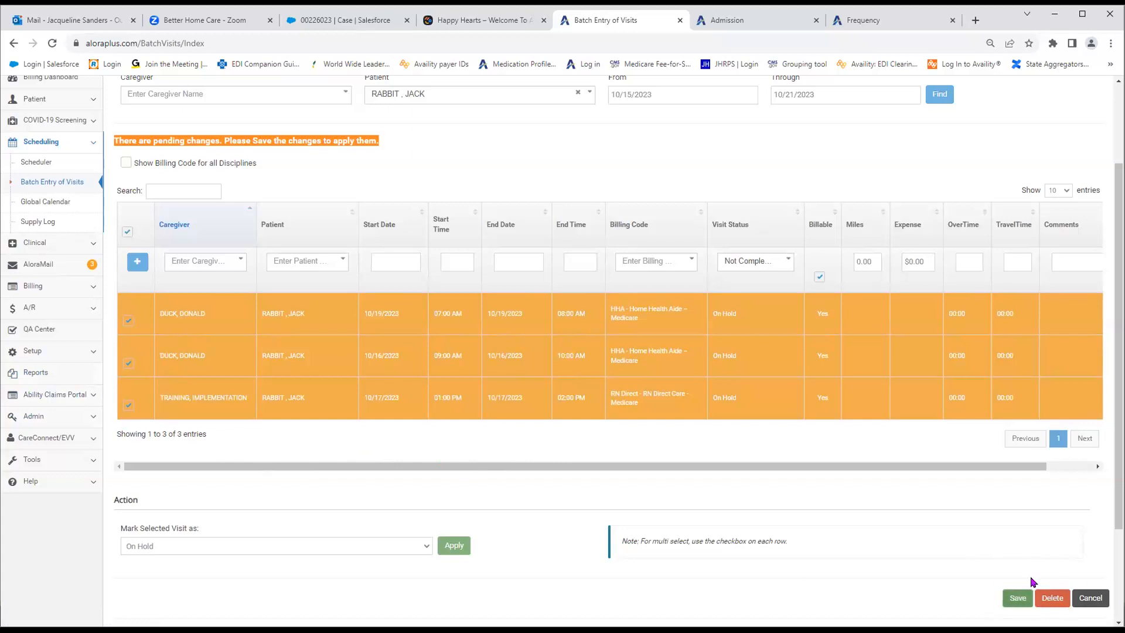
pyautogui.click(1014, 594)
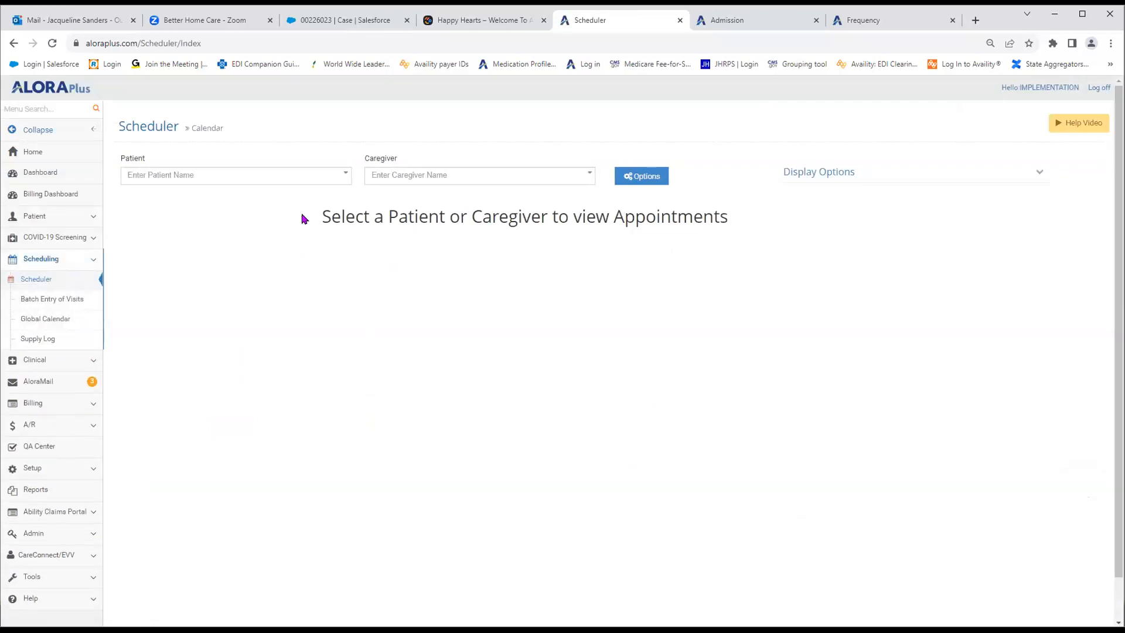
# - In the Scheduler, show the calendar of the Medicare patient admitted 10/11/2023 to check the updated visits
pyautogui.click(327, 177)
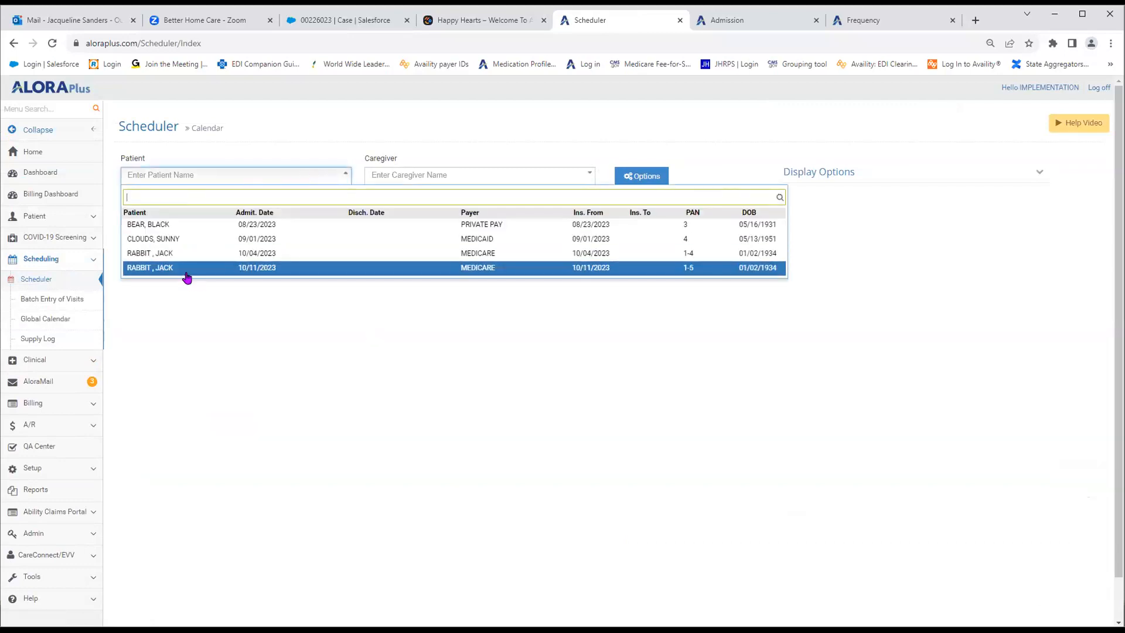
pyautogui.click(185, 273)
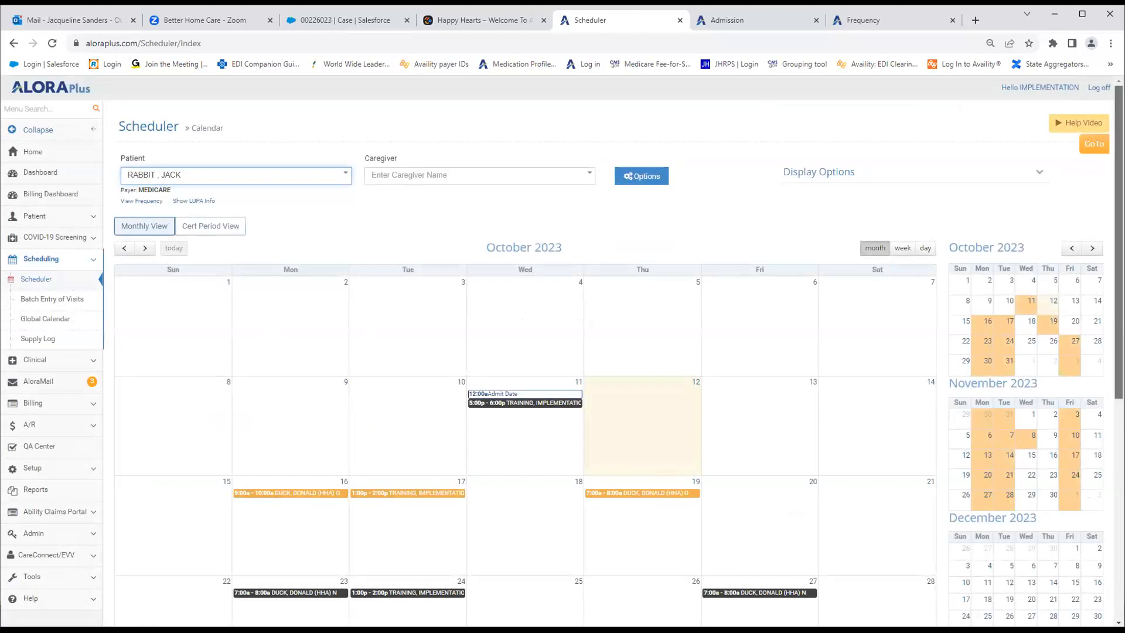
# - Compare the colors of the updated visits in the October 2023 calendar with the color reference
pyautogui.scroll(-1, 803, 439)
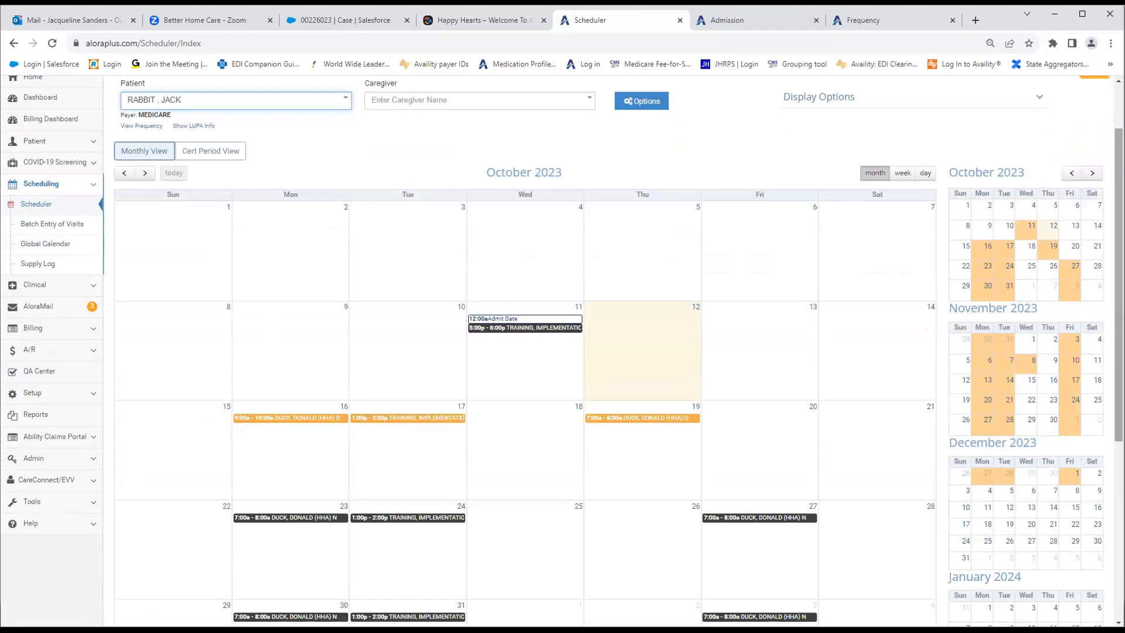
pyautogui.moveTo(1119, 316); pyautogui.dragTo(1119, 458)
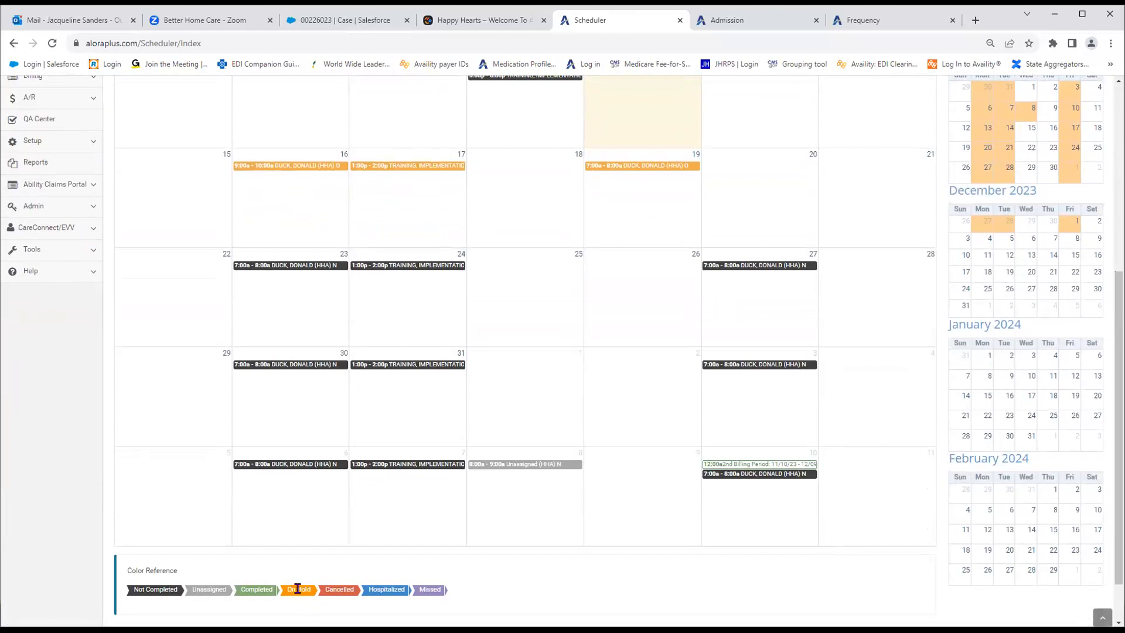
pyautogui.scroll(1, 357, 359)
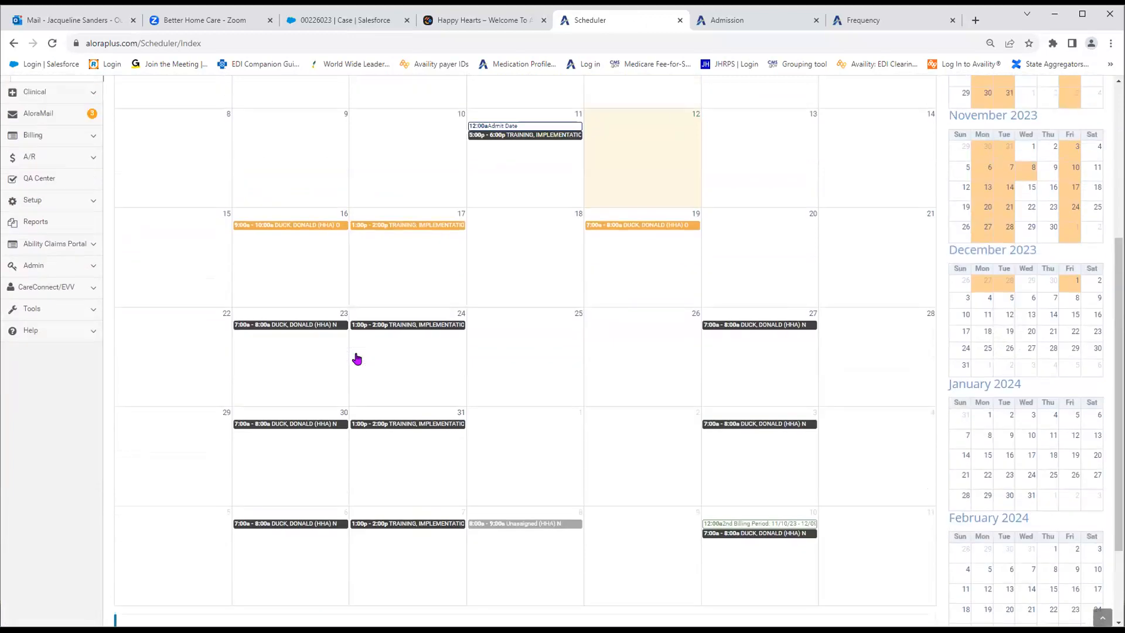
pyautogui.scroll(1, 357, 358)
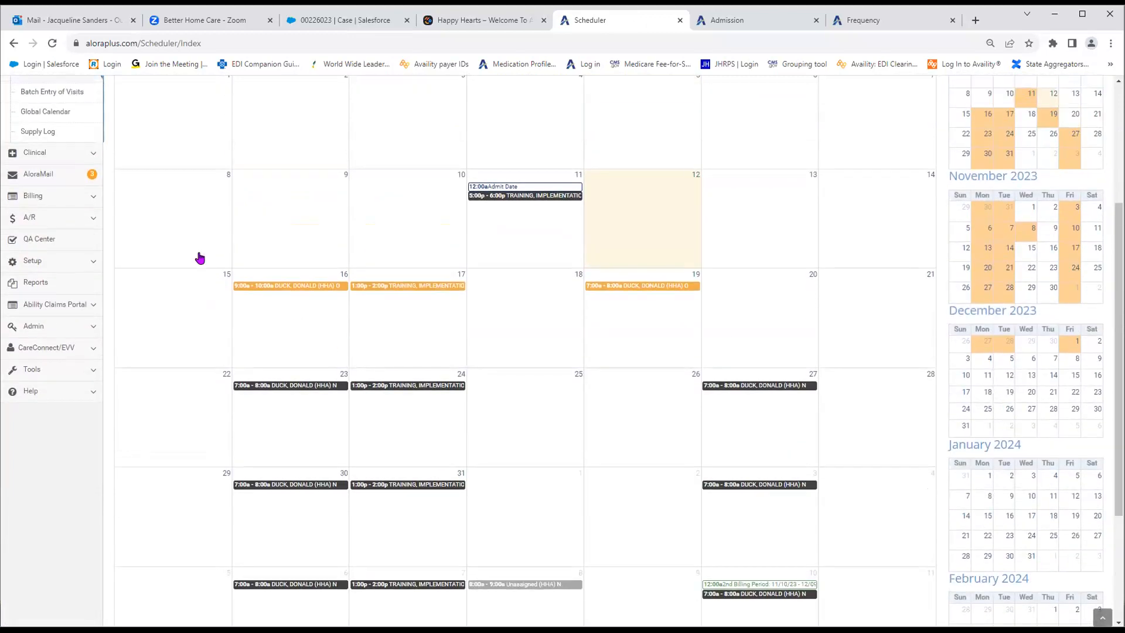
pyautogui.scroll(2, 241, 216)
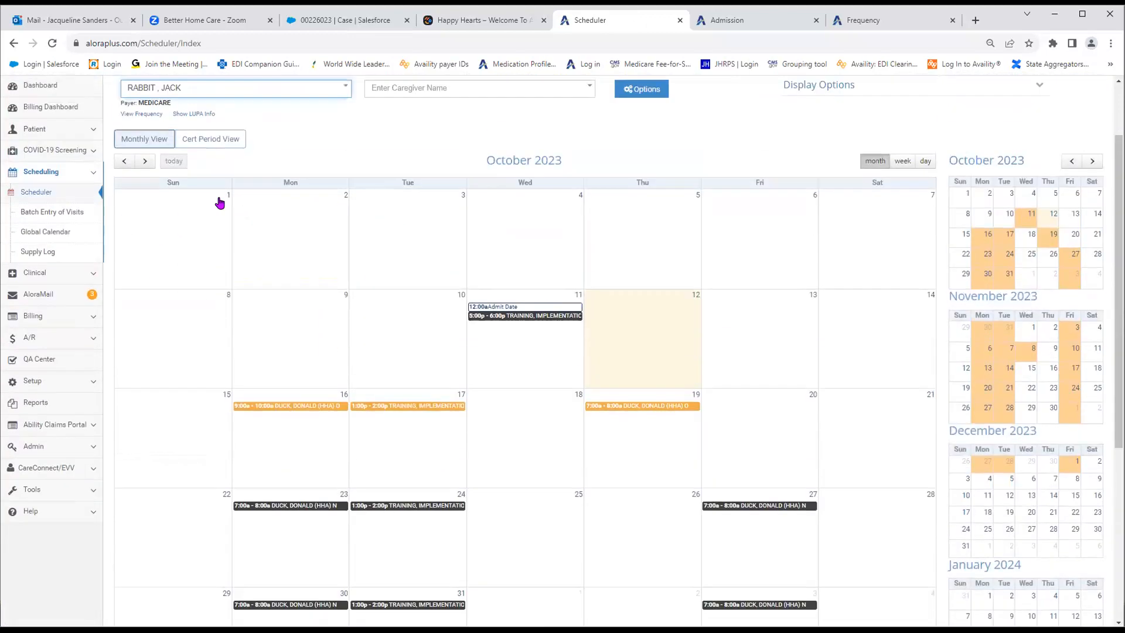
# - In Batch Entry of Visits, choose the Medicare patient admitted 10/11/2023 as the search criterion
pyautogui.click(24, 216)
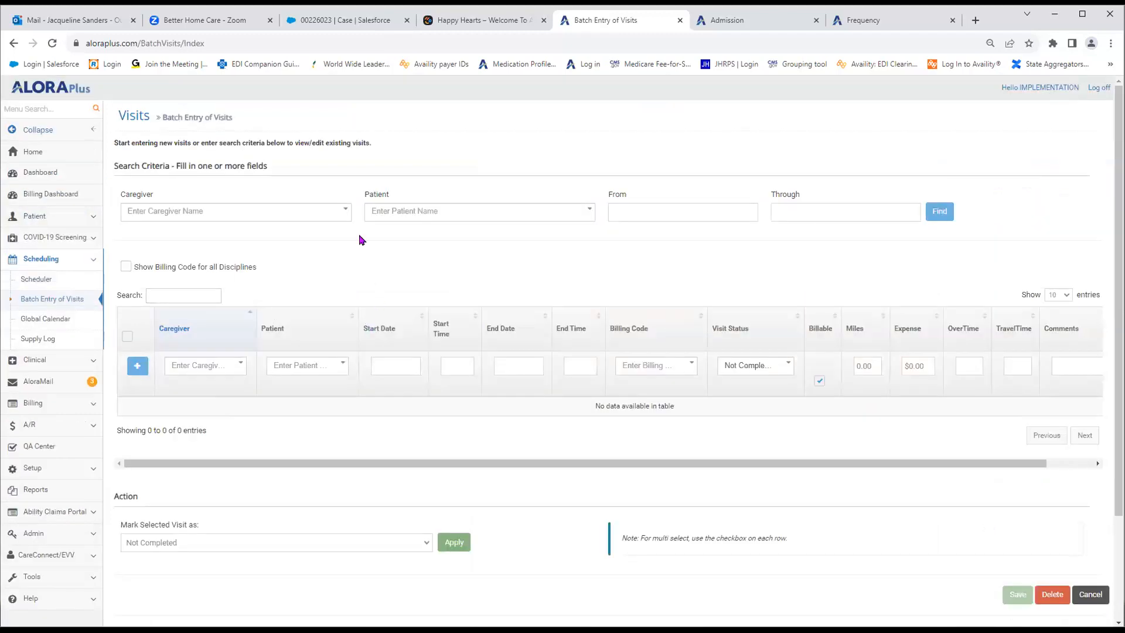
pyautogui.doubleClick(399, 197)
pyautogui.click(419, 213)
pyautogui.scroll(-1, 394, 345)
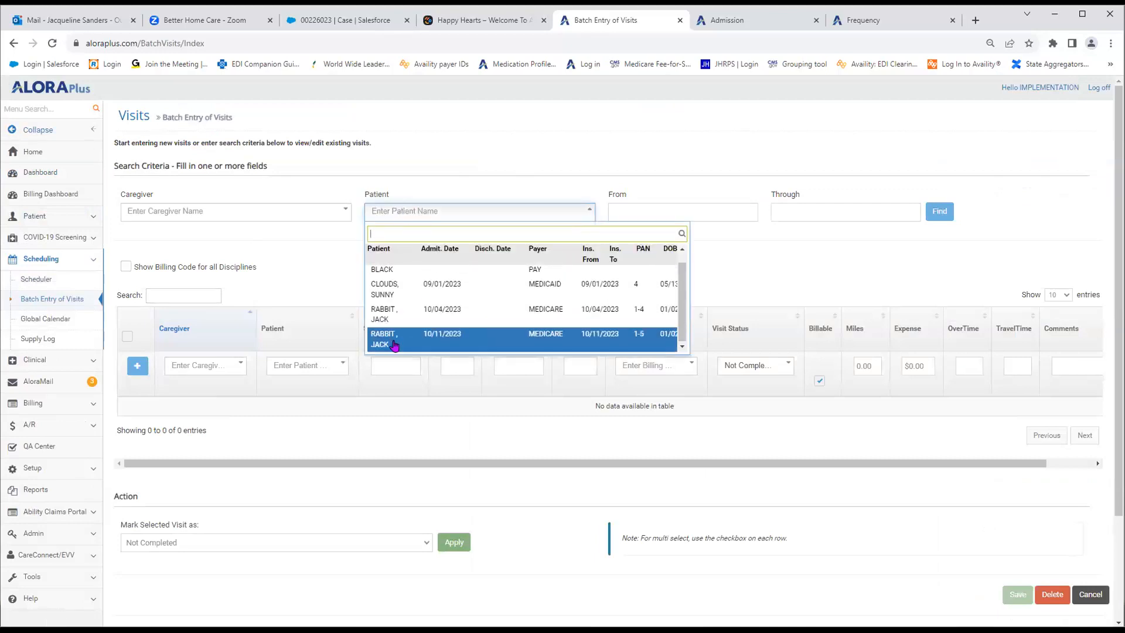
pyautogui.click(394, 345)
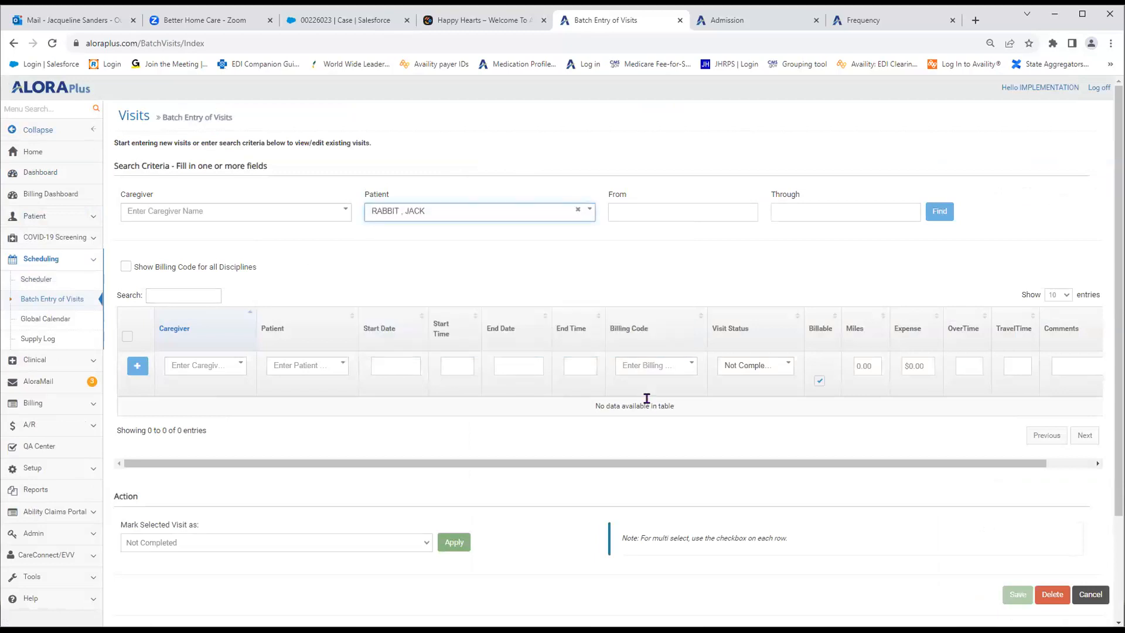
# - Find the patient's visits from 10/29/2023 through 11/04/2023
pyautogui.click(627, 213)
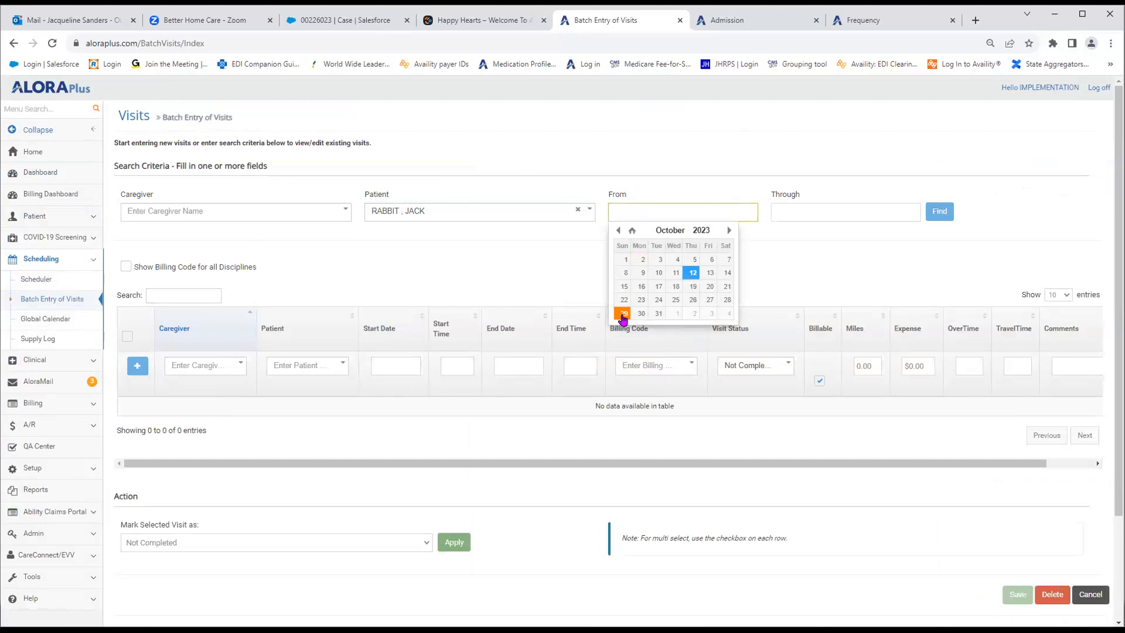
pyautogui.click(623, 316)
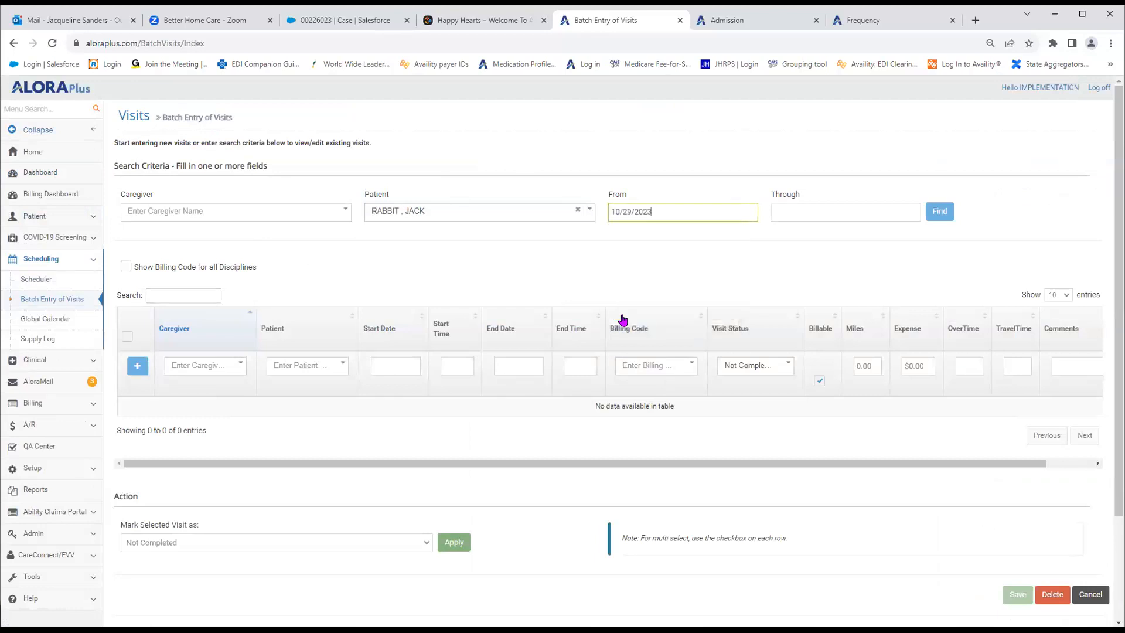
pyautogui.click(833, 212)
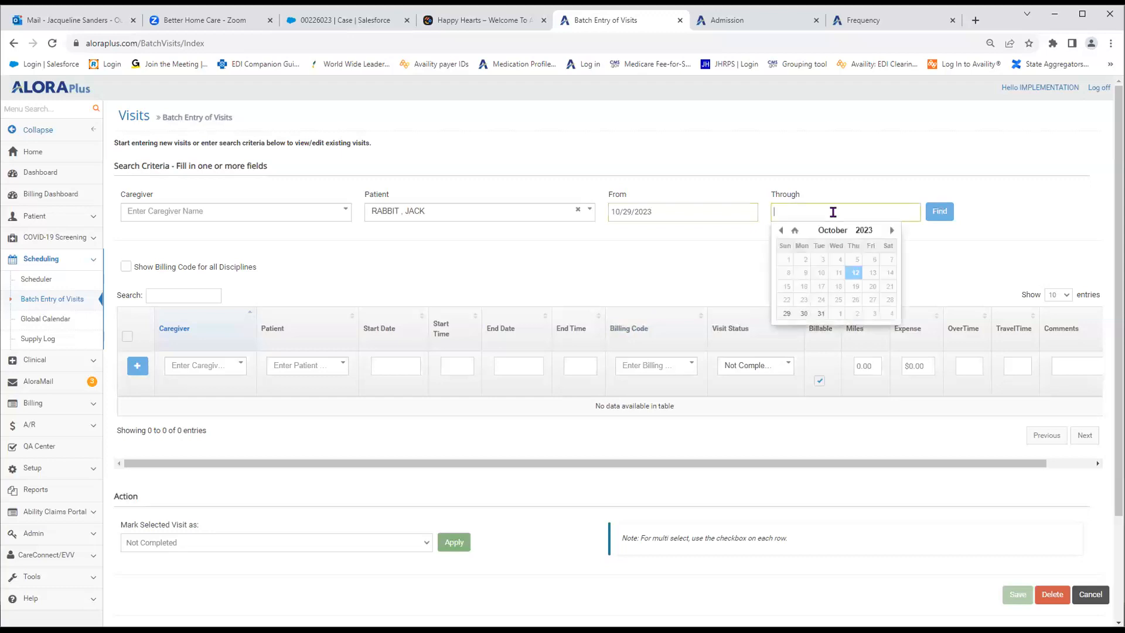
pyautogui.click(889, 317)
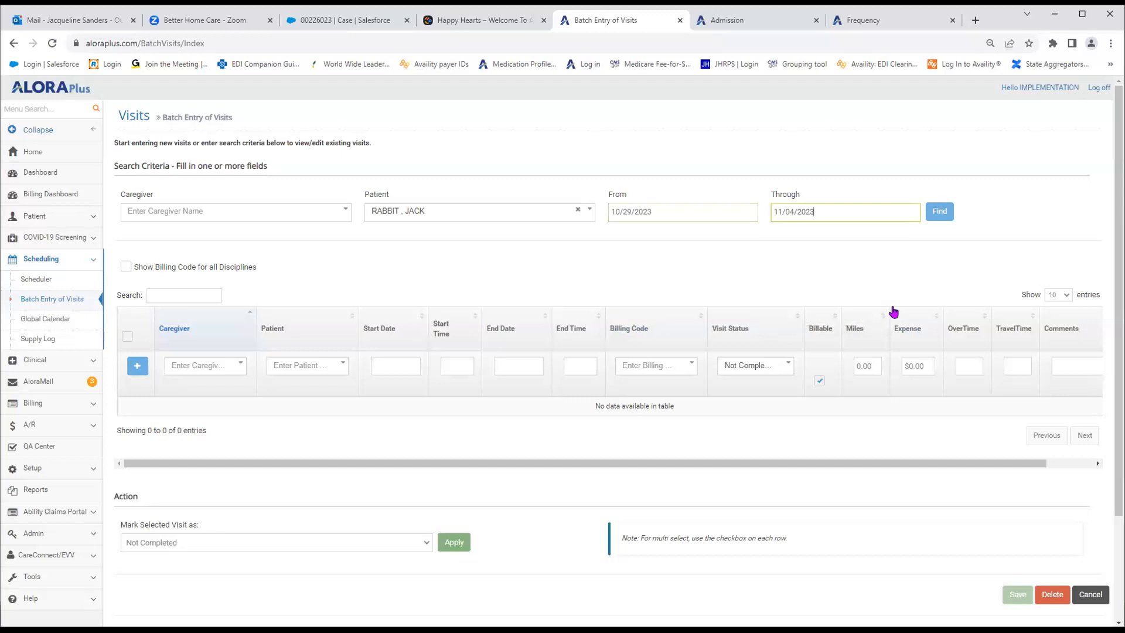
pyautogui.click(932, 218)
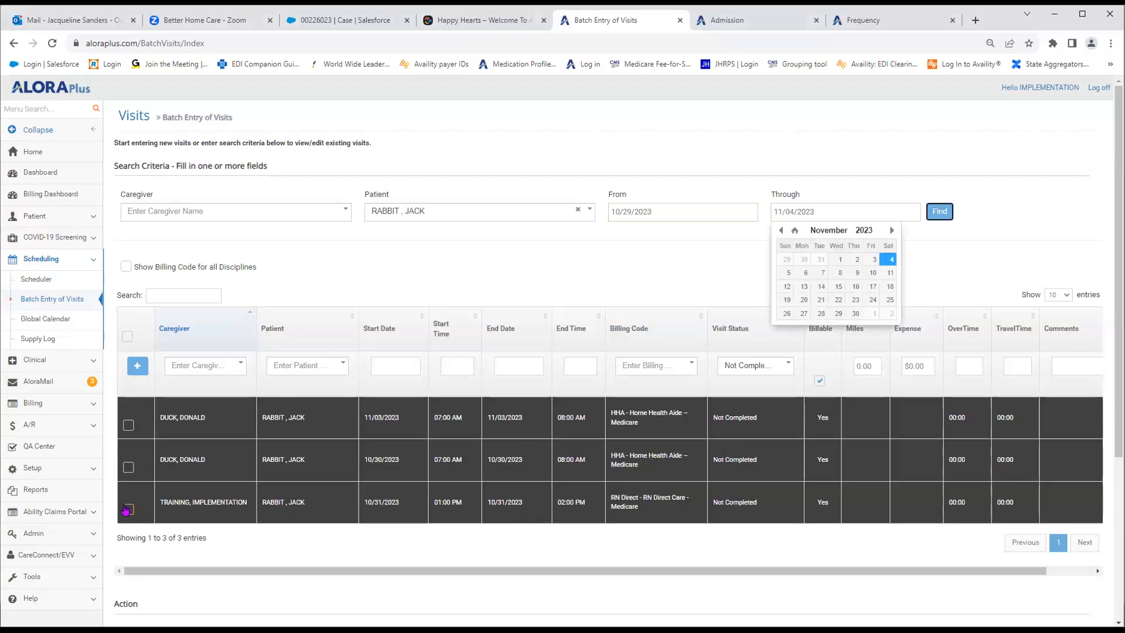
# - Select all the found visits and delete them, confirming the deletion
pyautogui.click(127, 337)
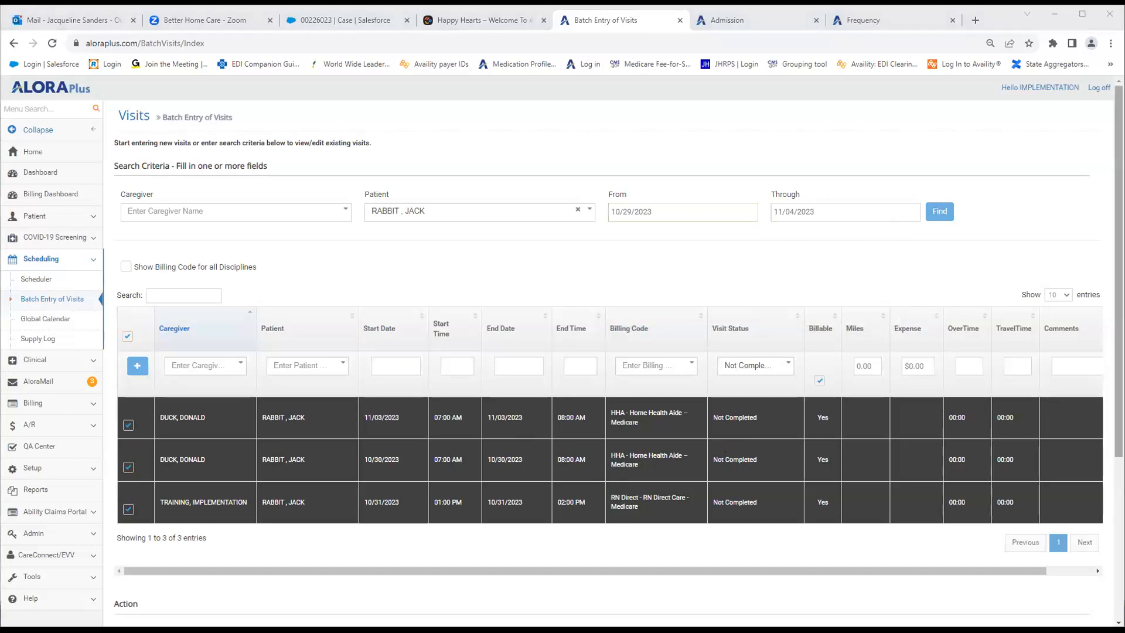
pyautogui.scroll(-4, 481, 351)
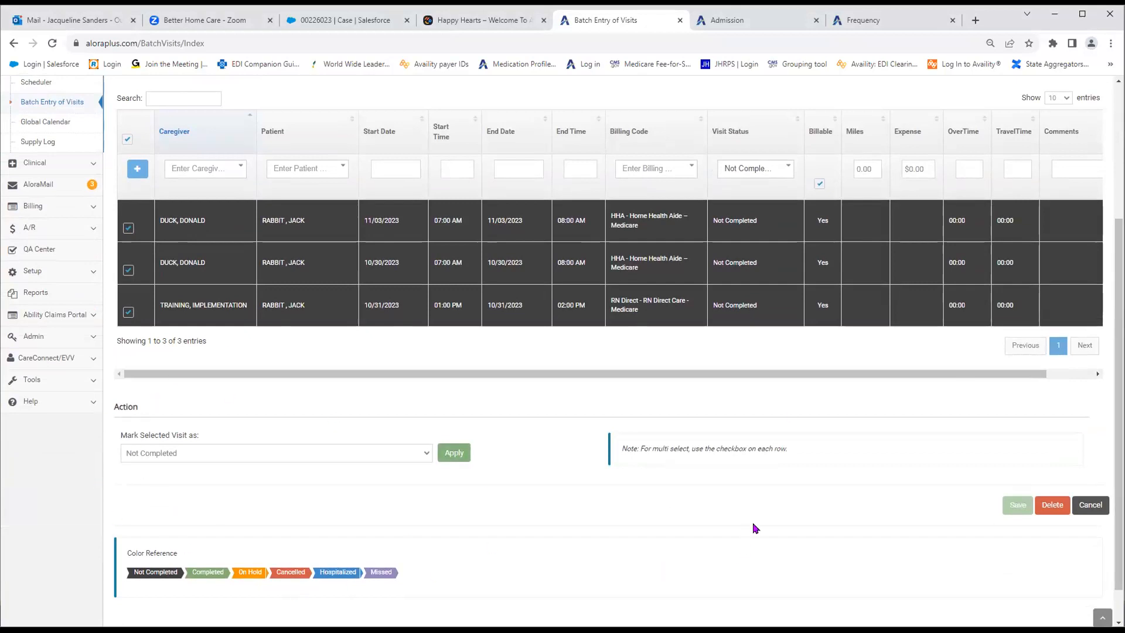
pyautogui.click(1054, 508)
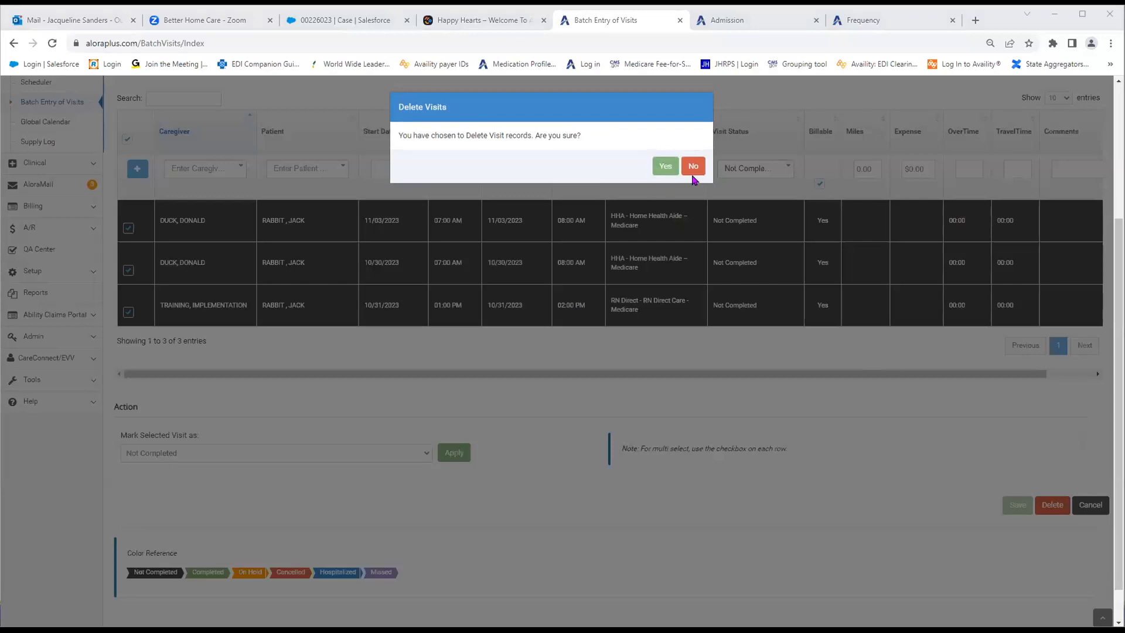
pyautogui.click(664, 167)
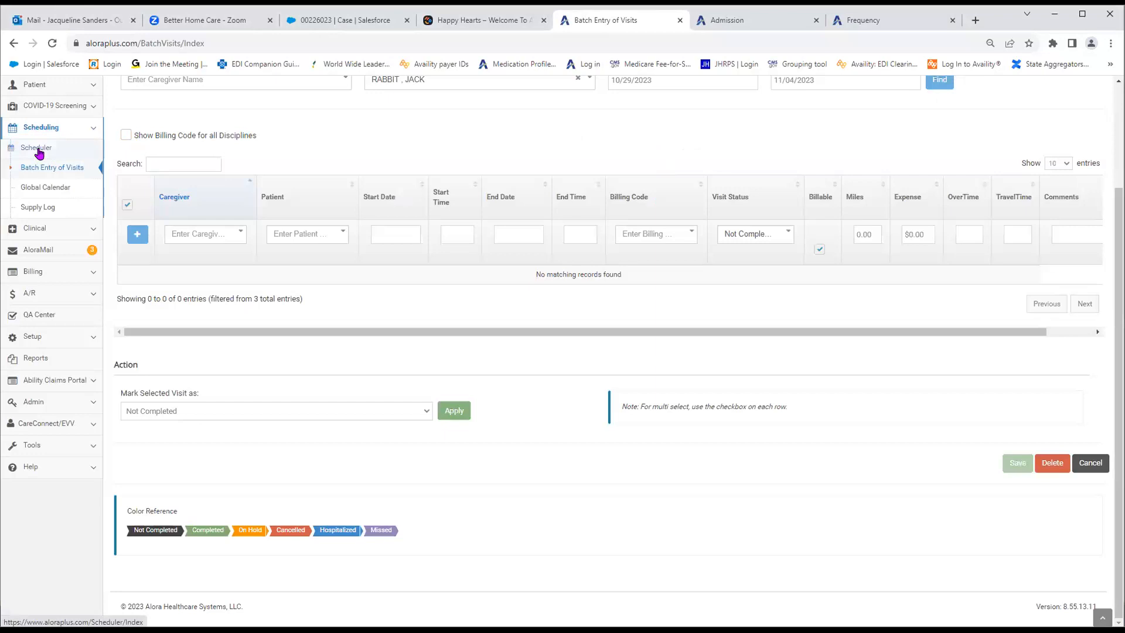
# - In the Scheduler, show the calendar of the Medicare patient admitted 10/11/2023 and check the week of October 29 for the deleted visits
pyautogui.click(37, 149)
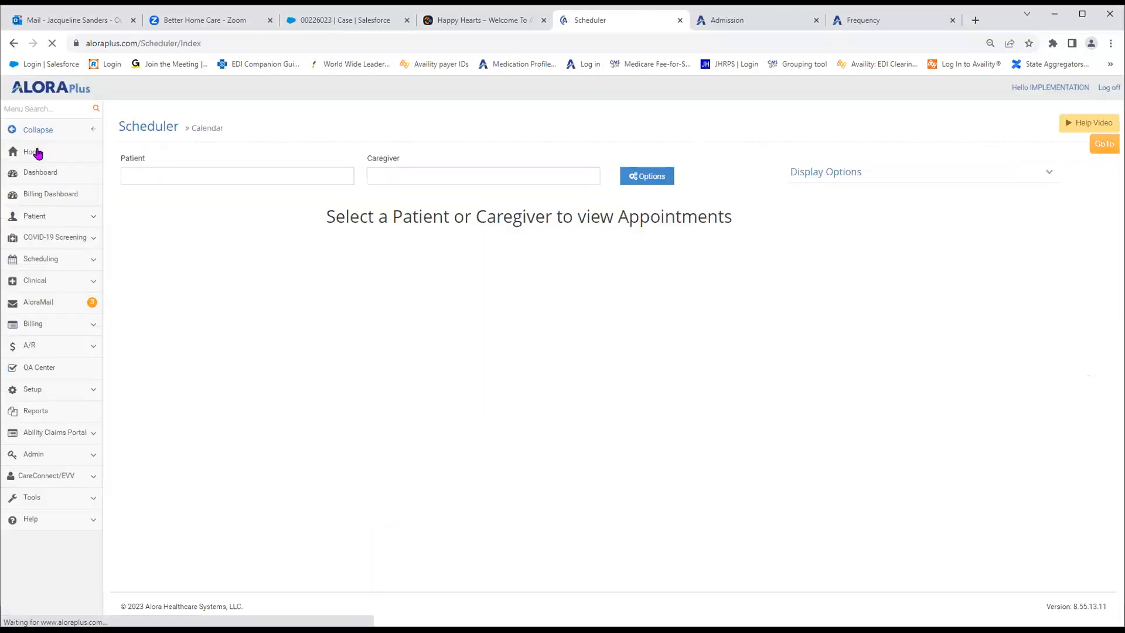
pyautogui.click(342, 178)
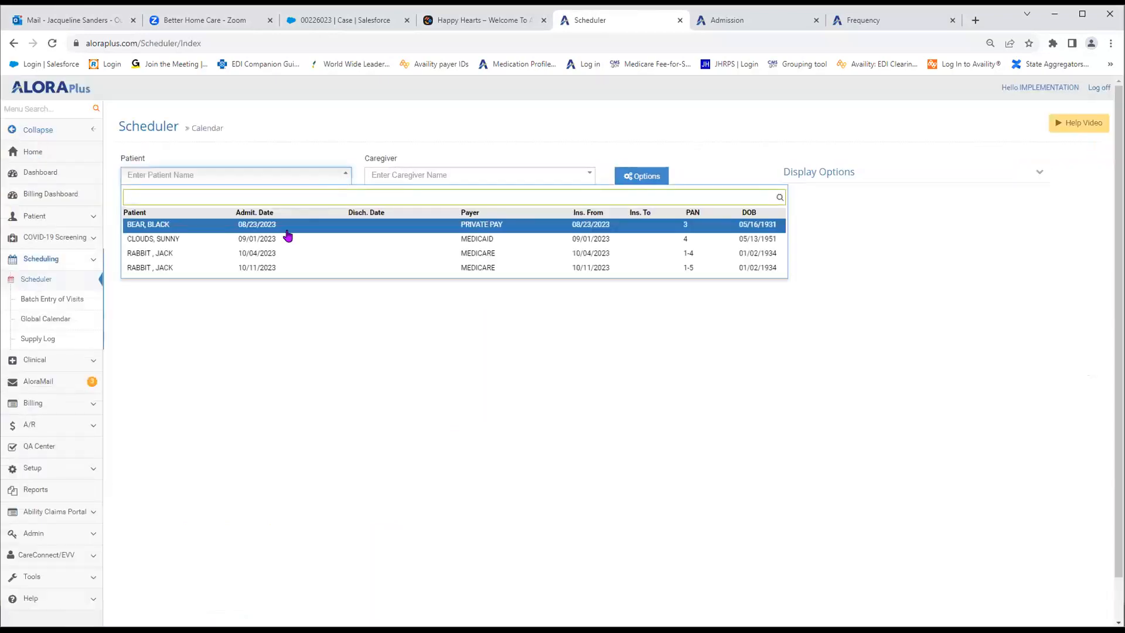
pyautogui.click(261, 271)
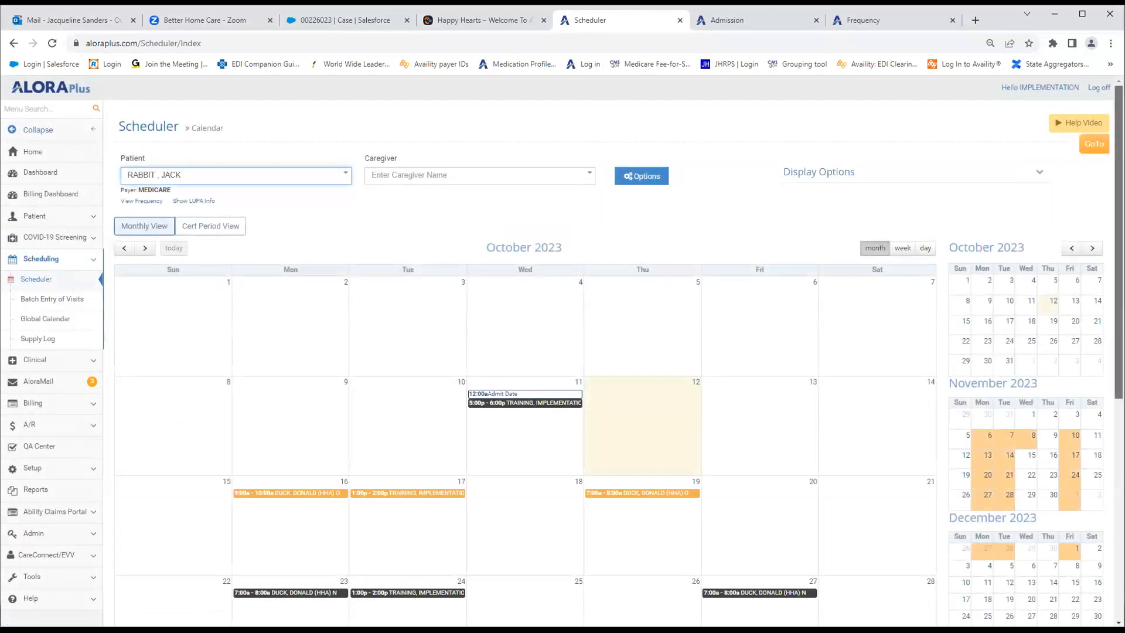
pyautogui.scroll(-3, 1103, 368)
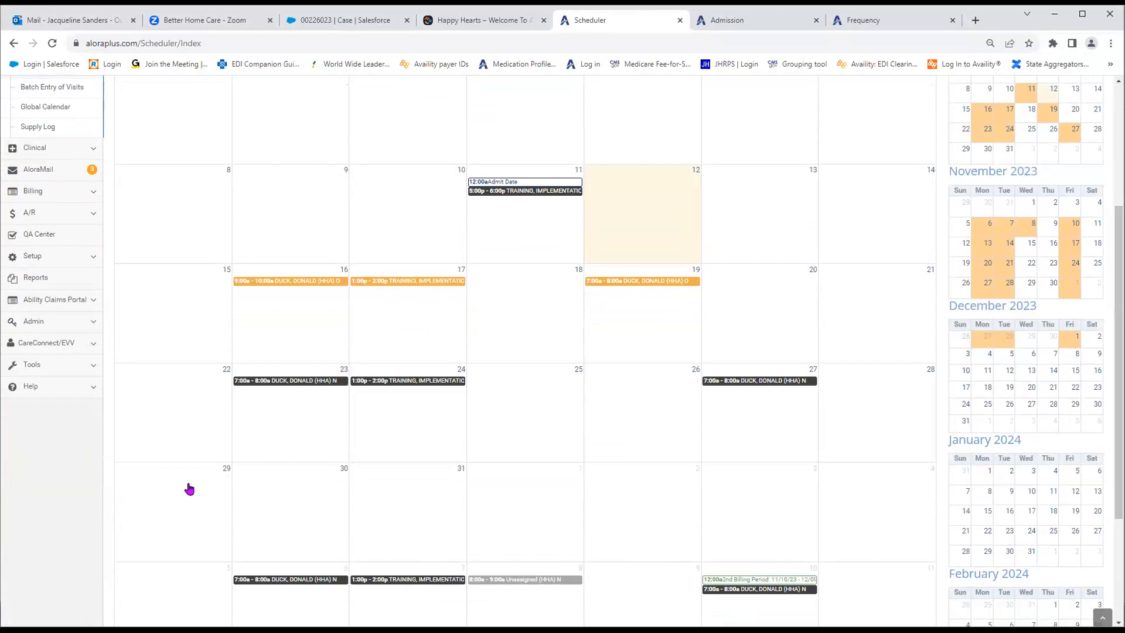
pyautogui.scroll(1, 189, 490)
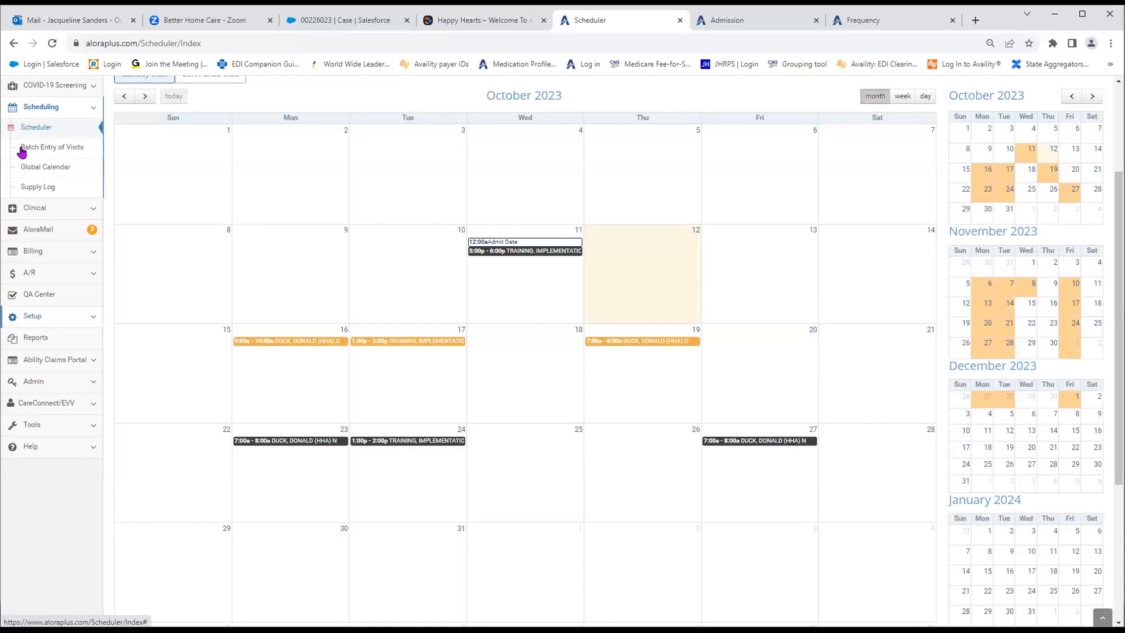
# - Start a new visit in Batch Entry of Visits with the deleted 10/30/2023 visit's Home Health Aide and the Medicare patient admitted 10/11/2023
pyautogui.click(46, 150)
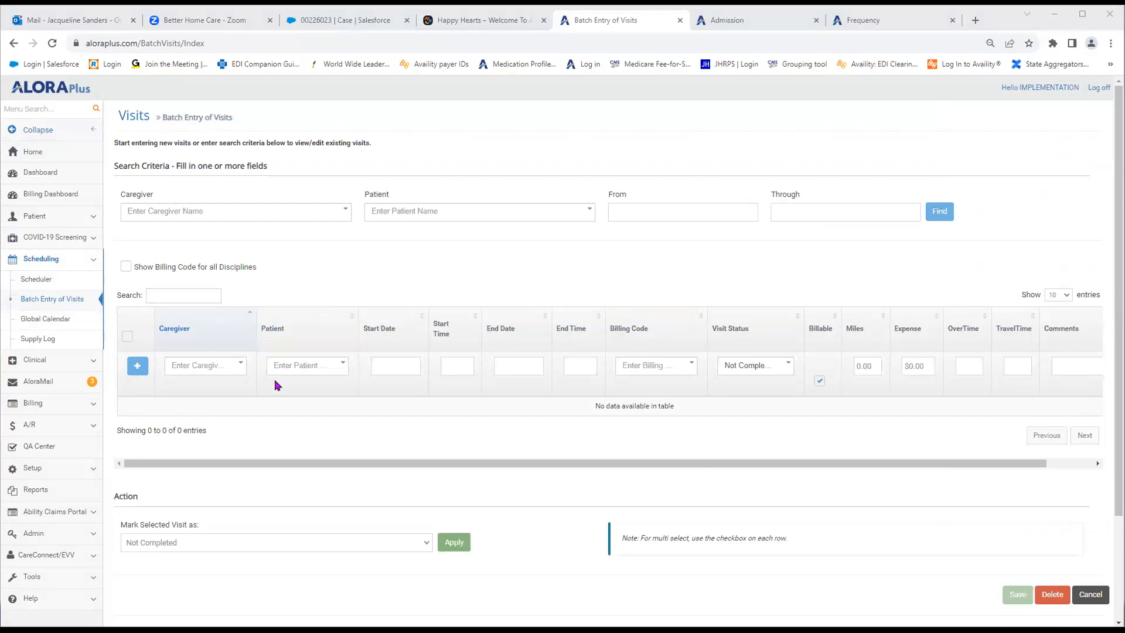
pyautogui.click(221, 371)
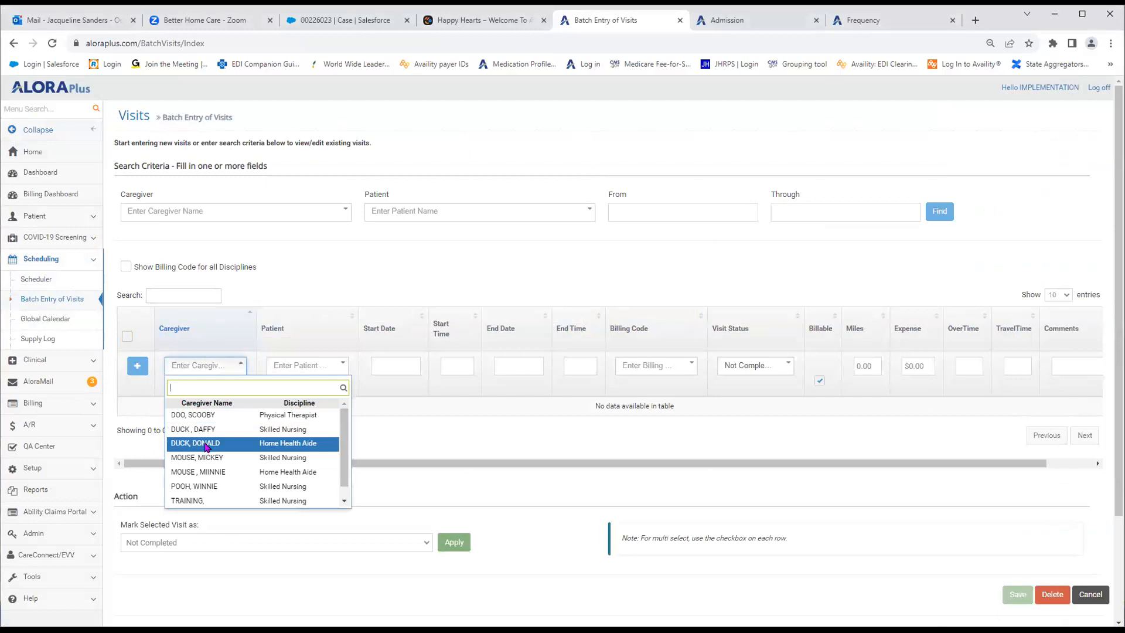
pyautogui.click(207, 446)
pyautogui.click(304, 373)
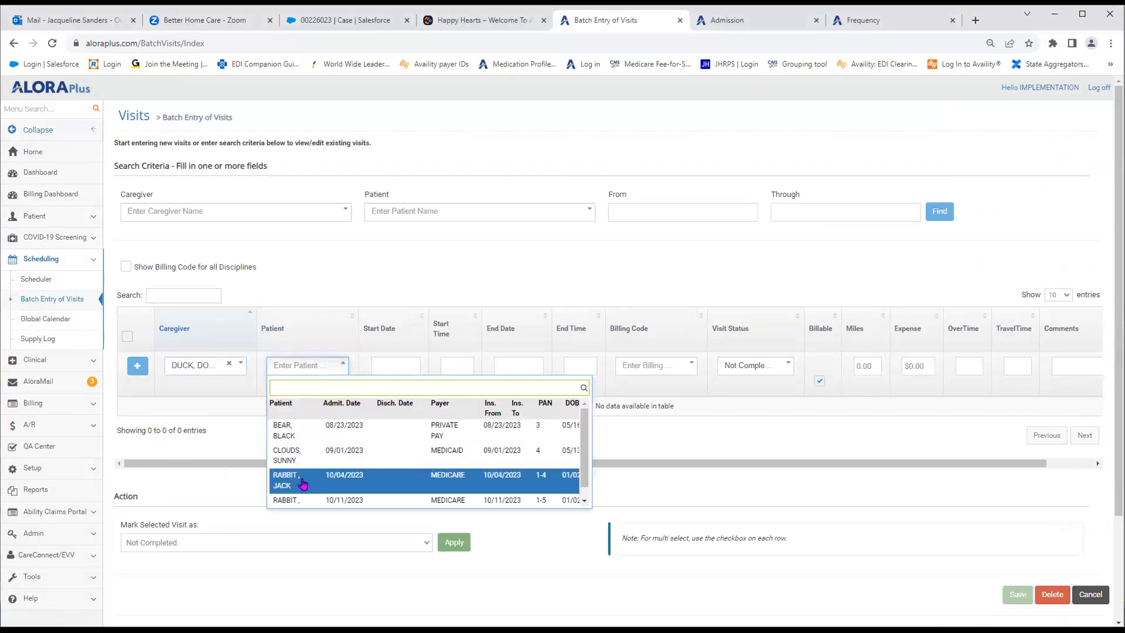
pyautogui.click(306, 501)
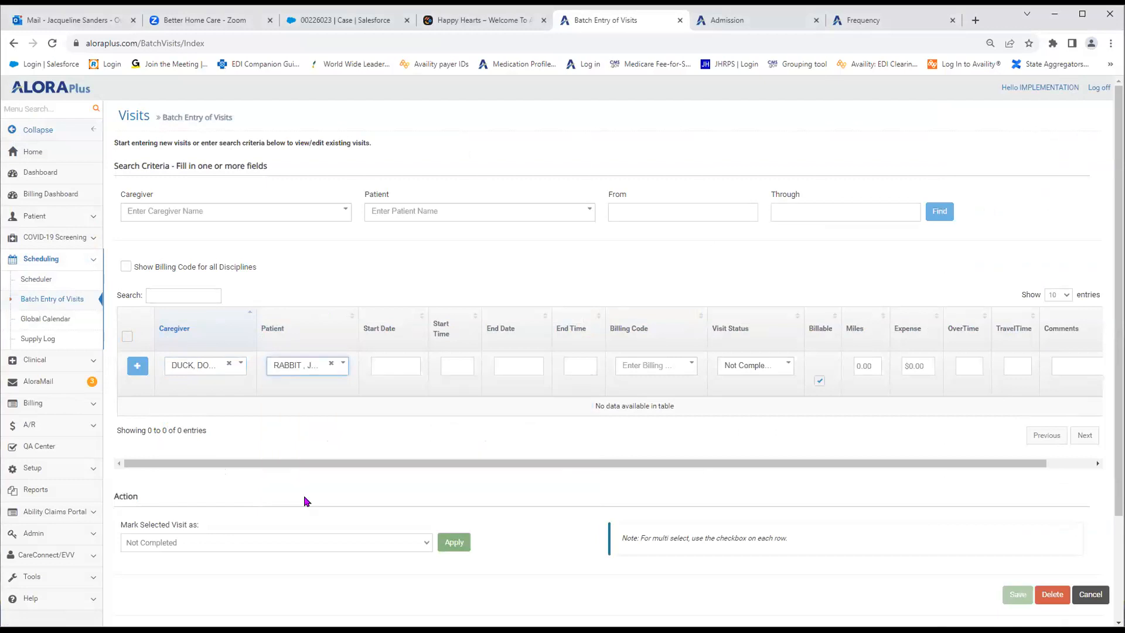
# - Set the new visit's start date to 10/30/2023 and its start time to 7:00 AM
pyautogui.click(391, 363)
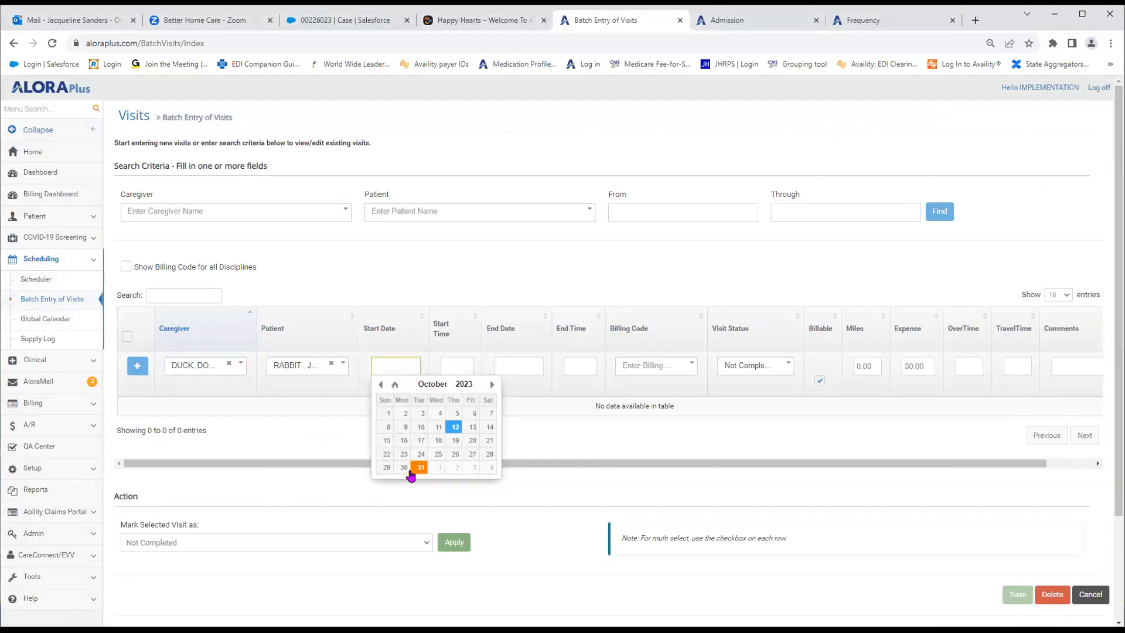
pyautogui.click(403, 471)
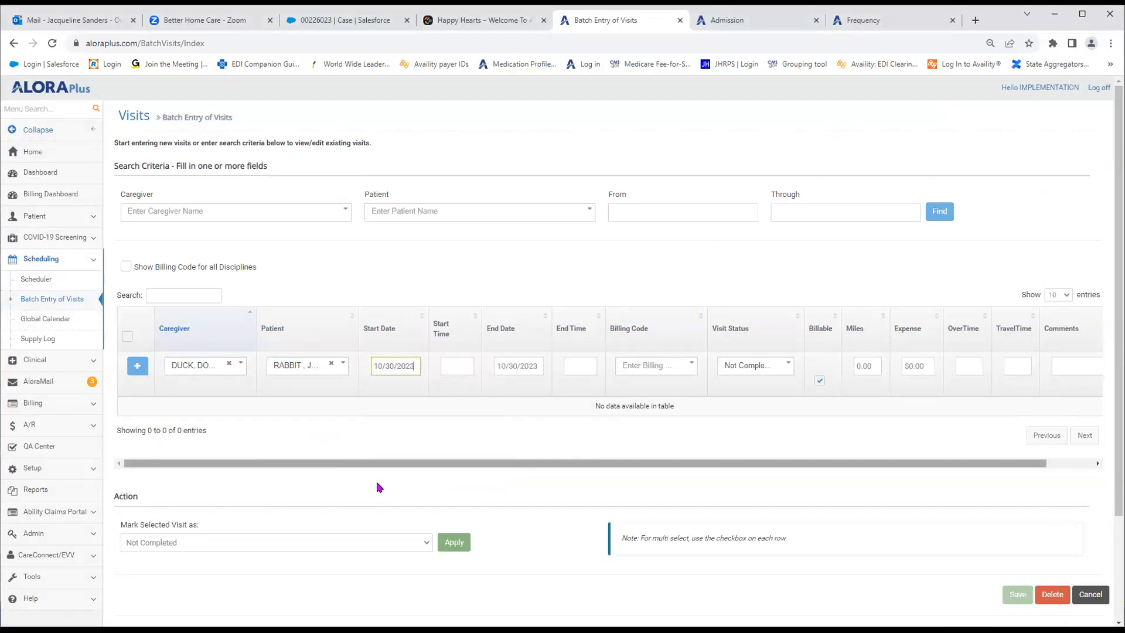
pyautogui.click(462, 374)
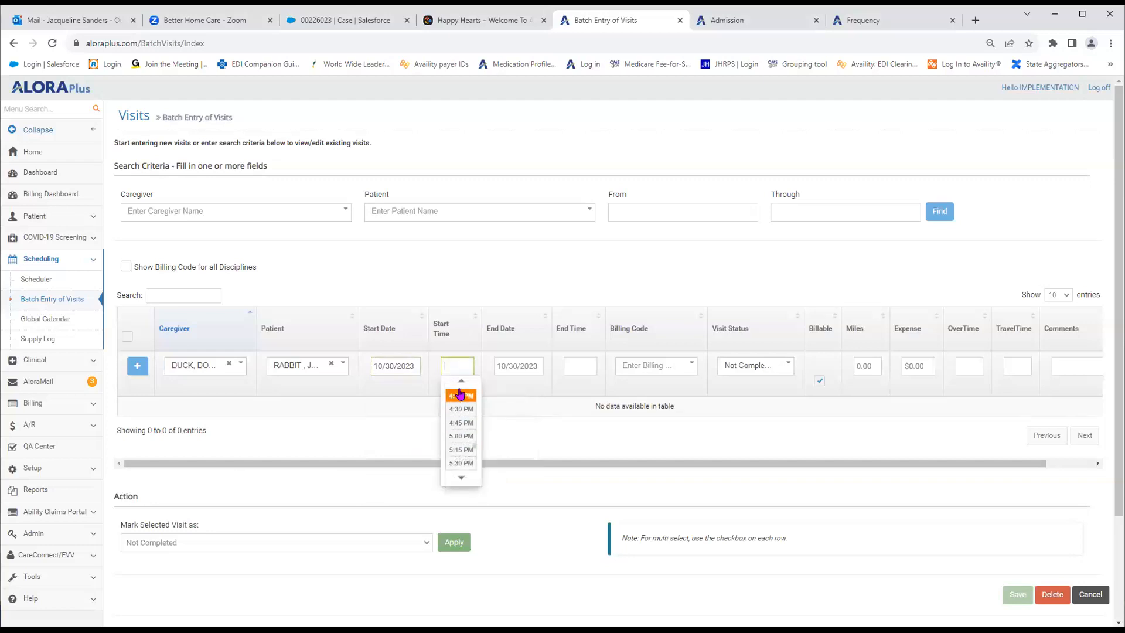
pyautogui.scroll(6, 460, 414)
pyautogui.scroll(4, 460, 413)
pyautogui.scroll(1, 460, 414)
pyautogui.click(460, 397)
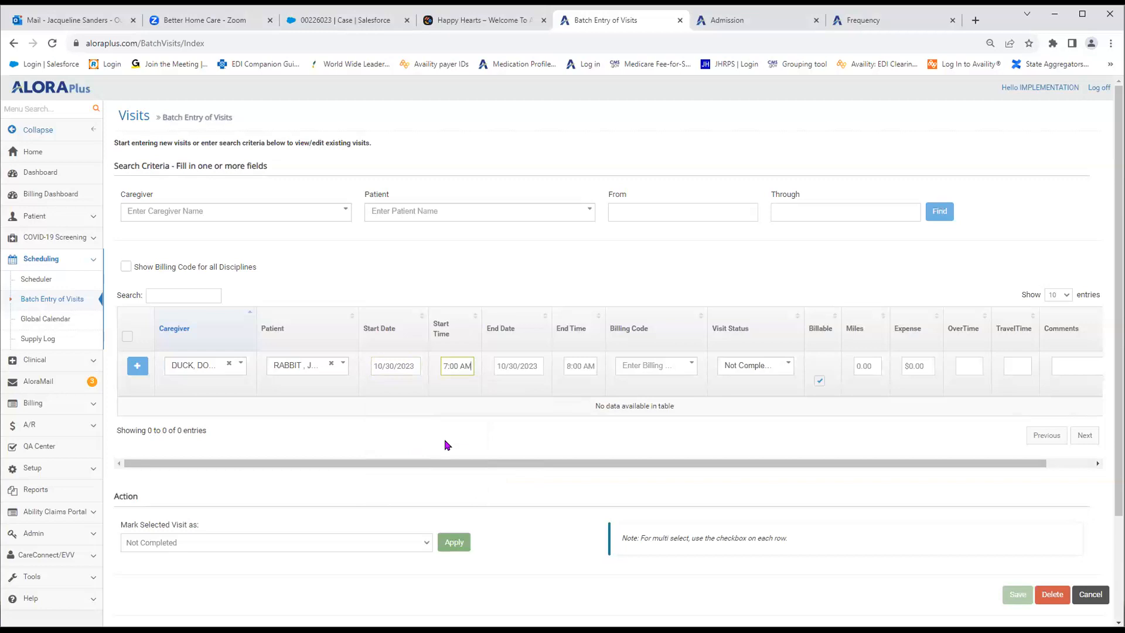
# - Assign the HHA (Home Health Aide – Medicare) billing code, then add the new visit to the batch and save it
pyautogui.click(632, 368)
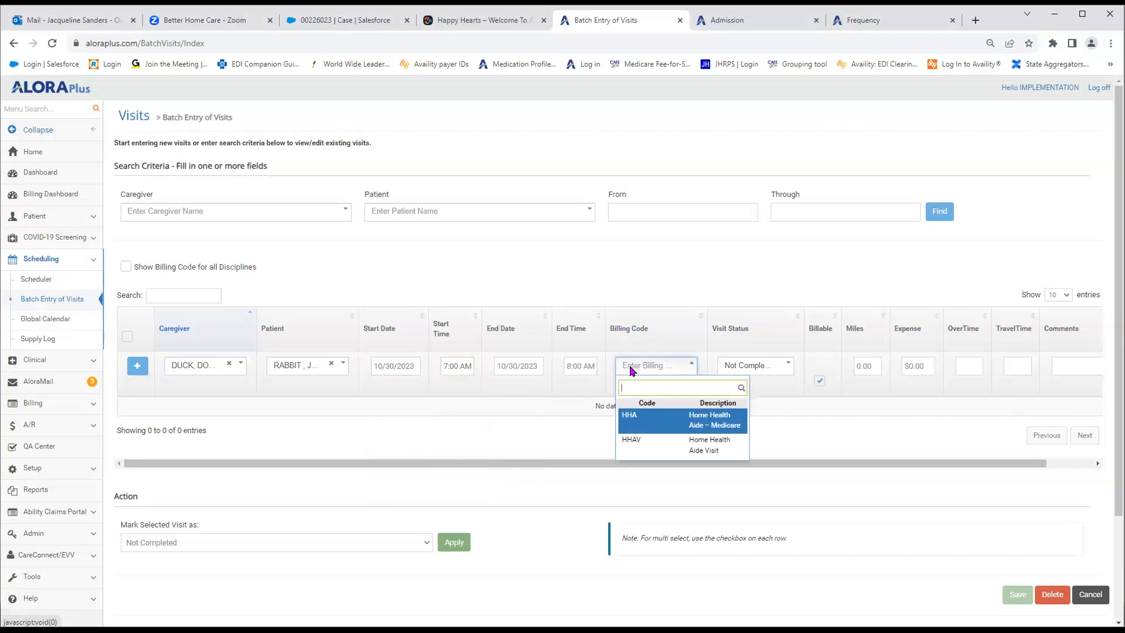
pyautogui.click(653, 424)
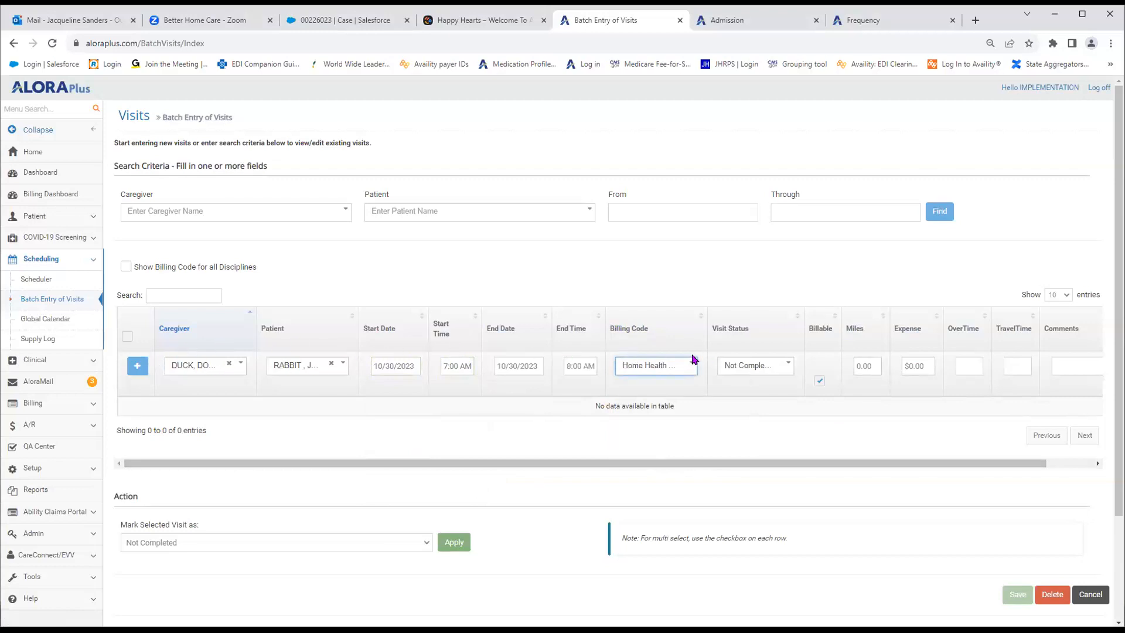
pyautogui.click(137, 367)
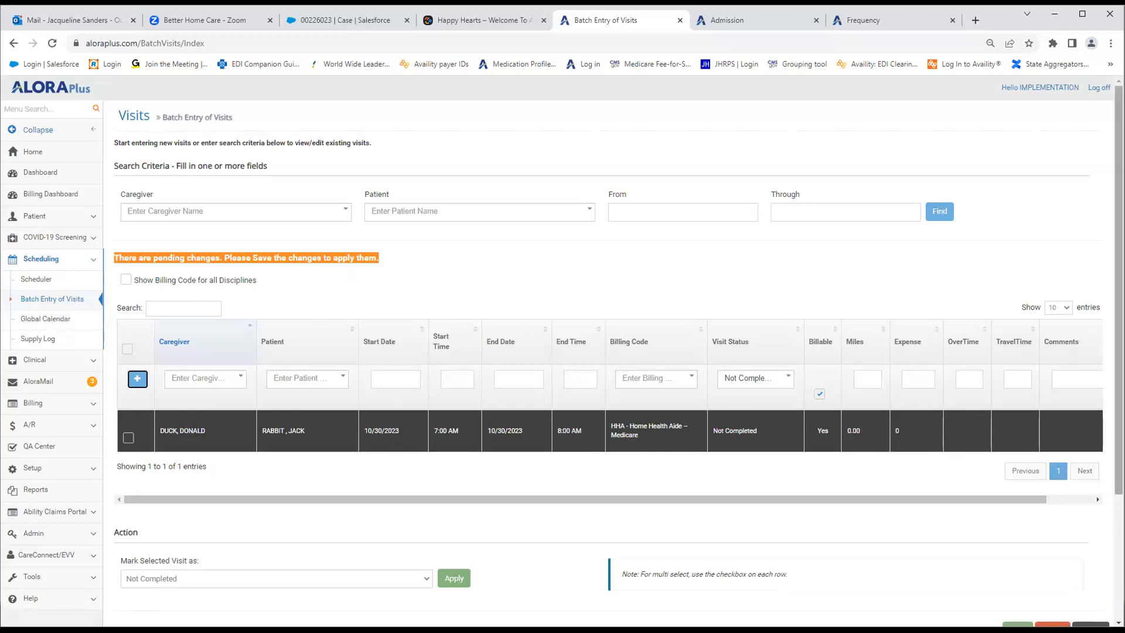
pyautogui.moveTo(1119, 346); pyautogui.dragTo(1119, 409)
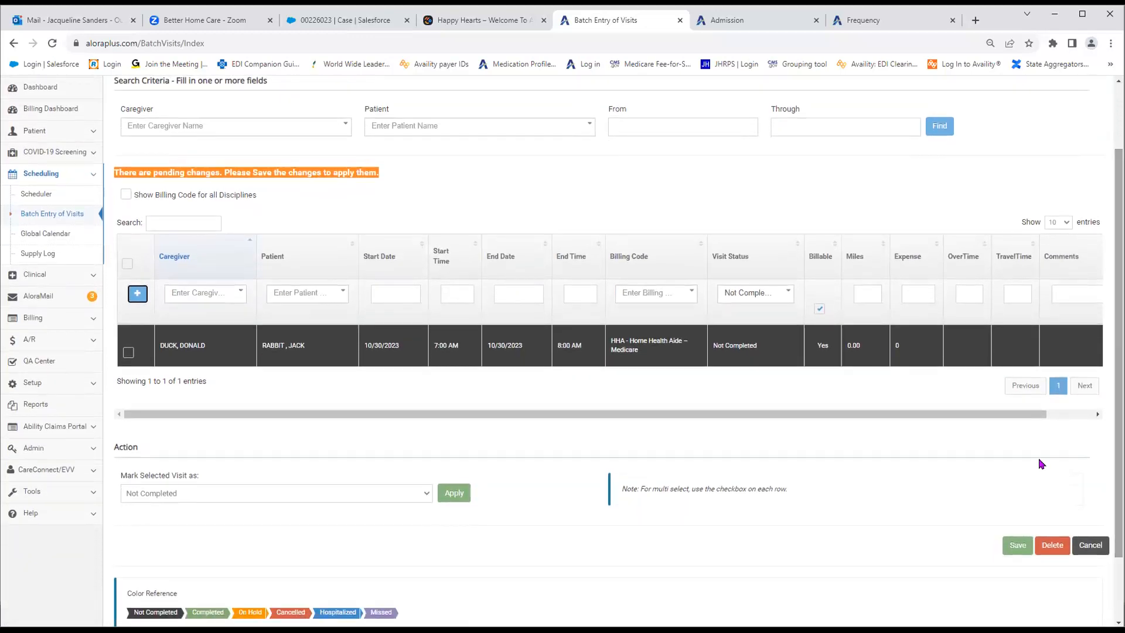
pyautogui.click(1017, 546)
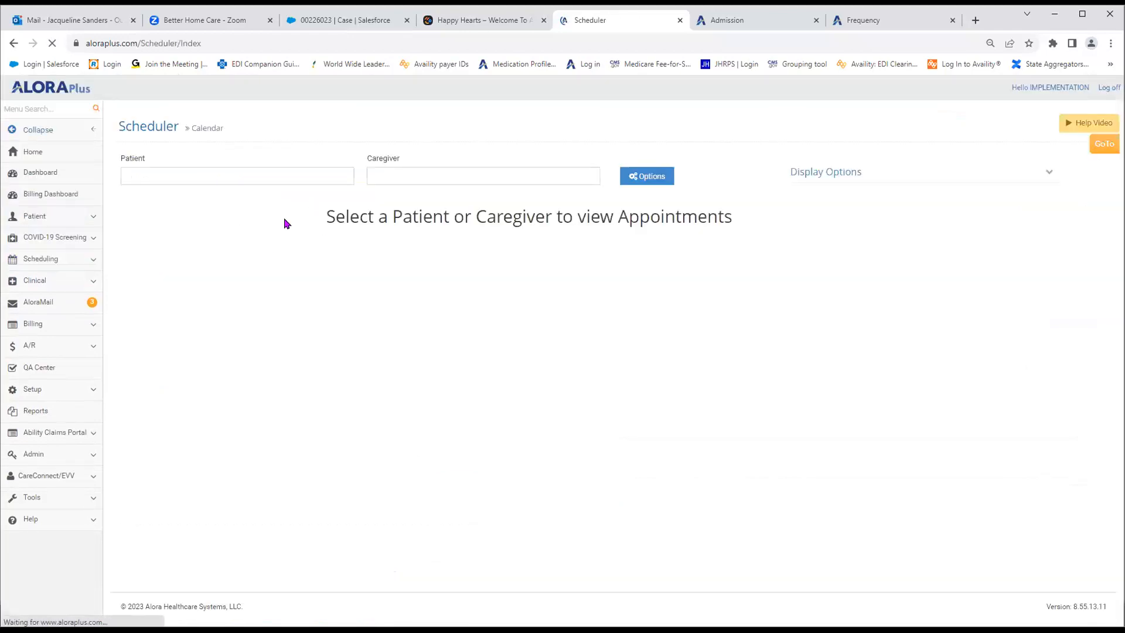
# - In the Scheduler, check 10/30/2023 on the calendar of the Medicare patient admitted 10/11/2023 for the new visit, then return to Batch Entry of Visits
pyautogui.click(311, 178)
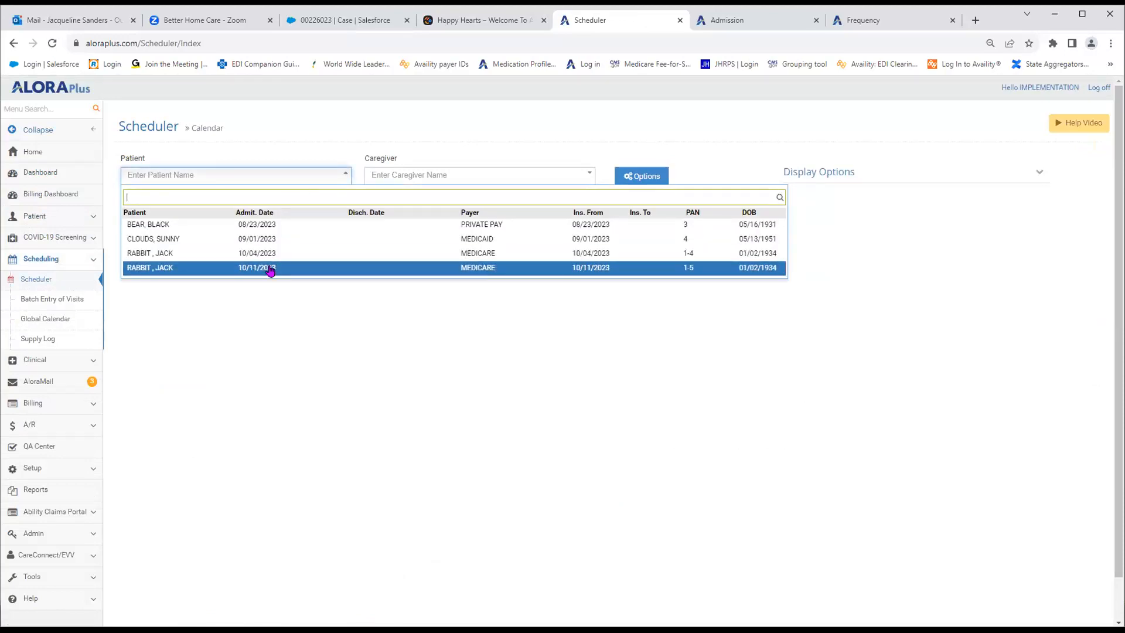
pyautogui.click(271, 268)
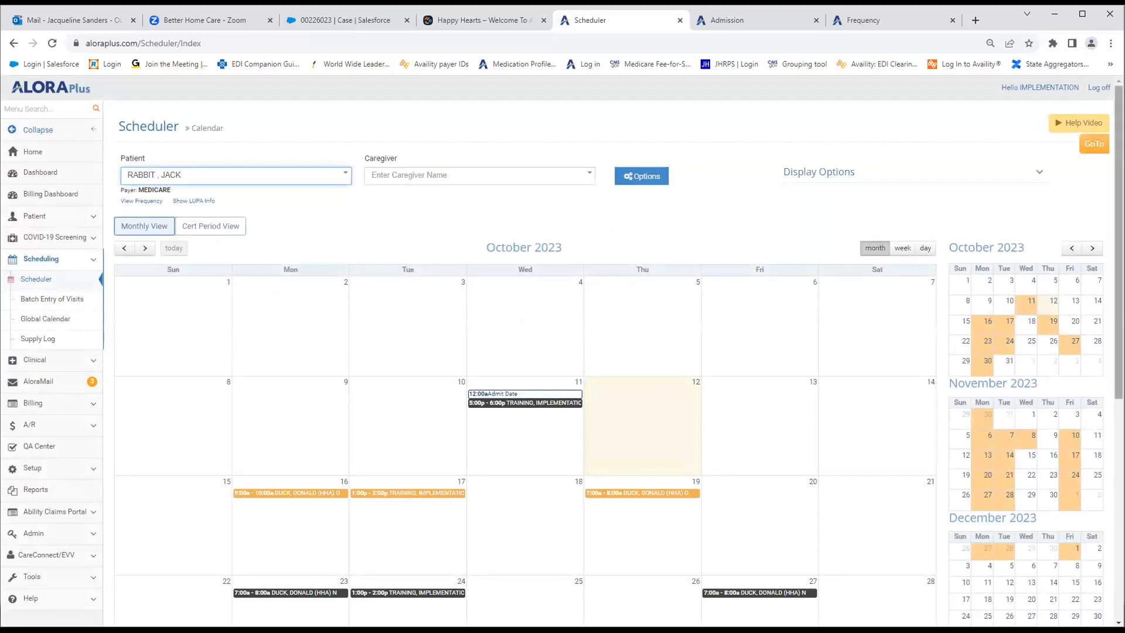
pyautogui.scroll(-1, 1024, 282)
pyautogui.scroll(-4, 607, 484)
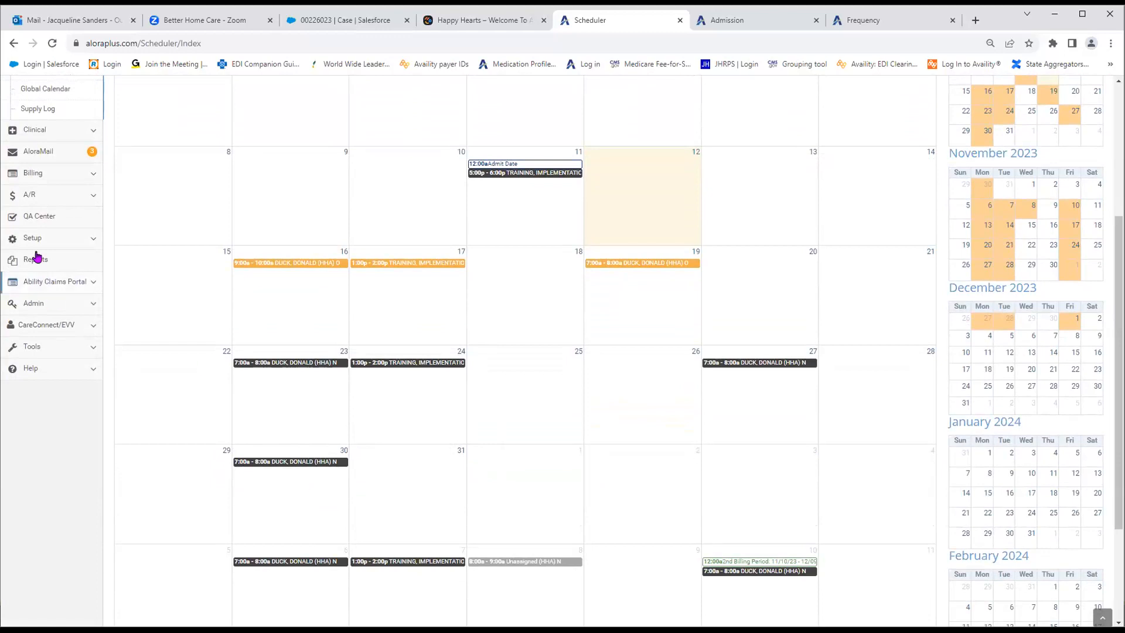
pyautogui.scroll(2, 29, 228)
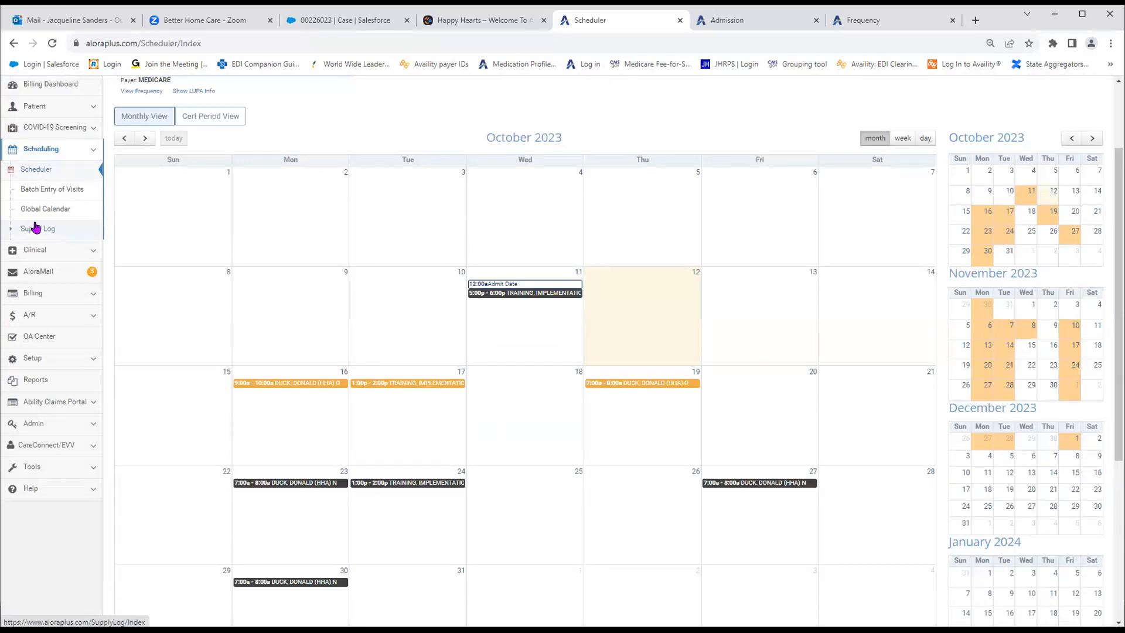
pyautogui.click(31, 190)
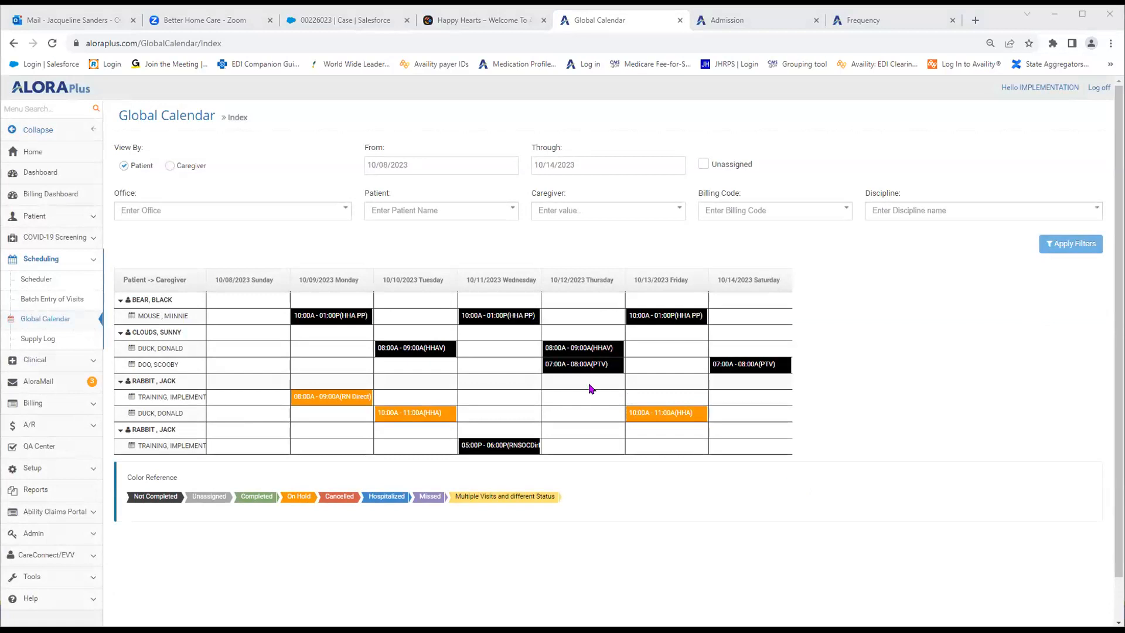
# - Review the Global Calendar's From, Through, Patient and Caregiver filters and the caregiver rows listed under each patient
pyautogui.doubleClick(381, 148)
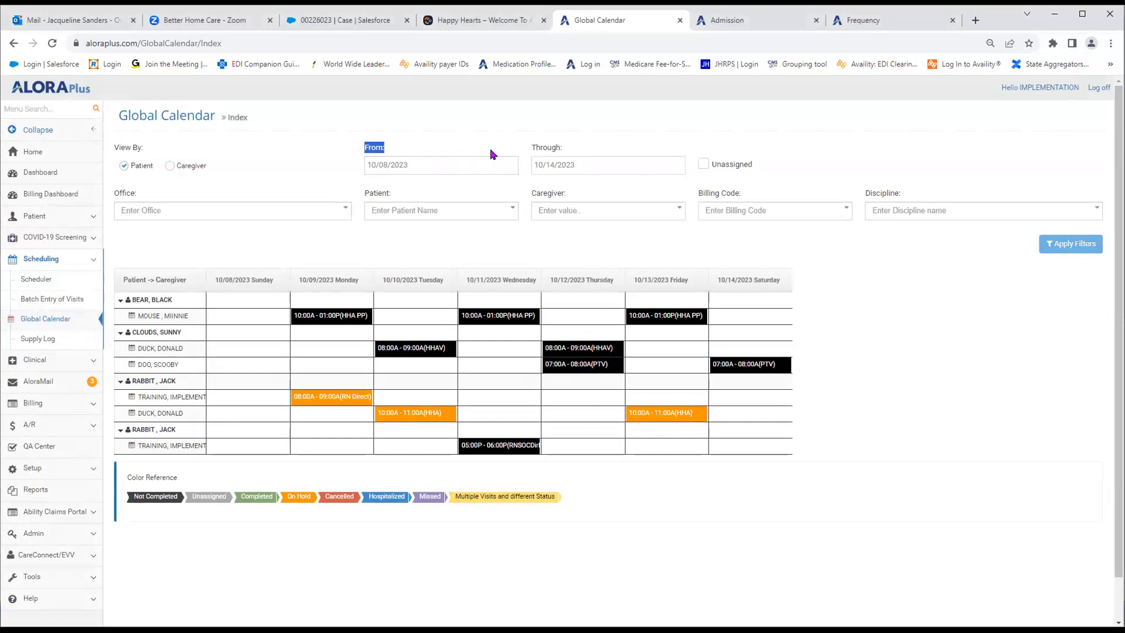
pyautogui.moveTo(531, 148); pyautogui.dragTo(566, 151)
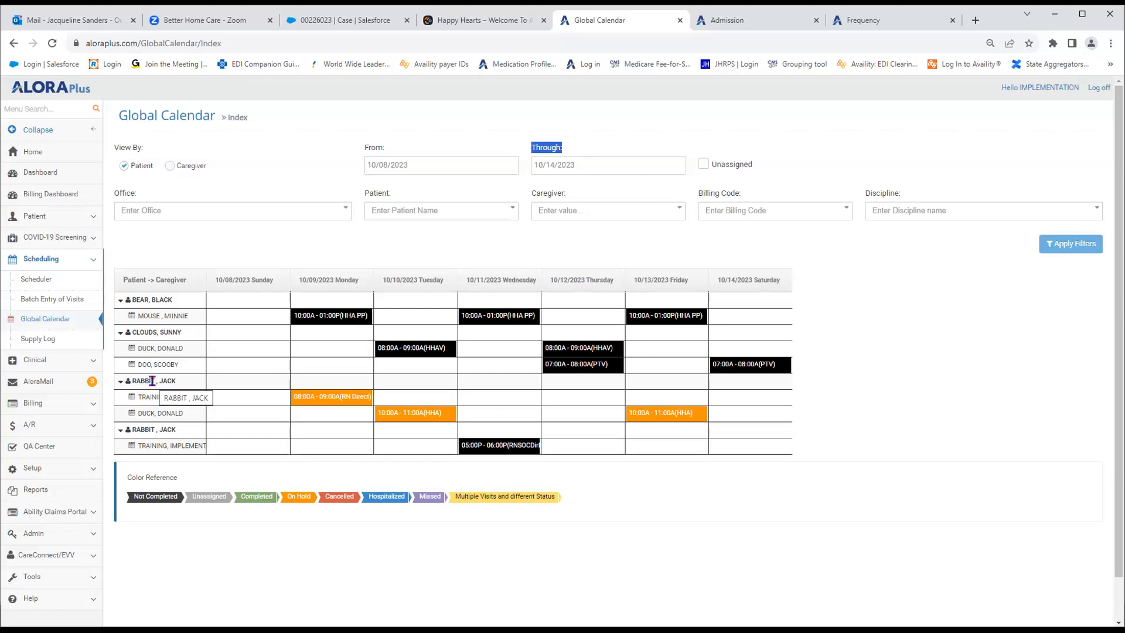
pyautogui.moveTo(138, 316); pyautogui.dragTo(189, 318)
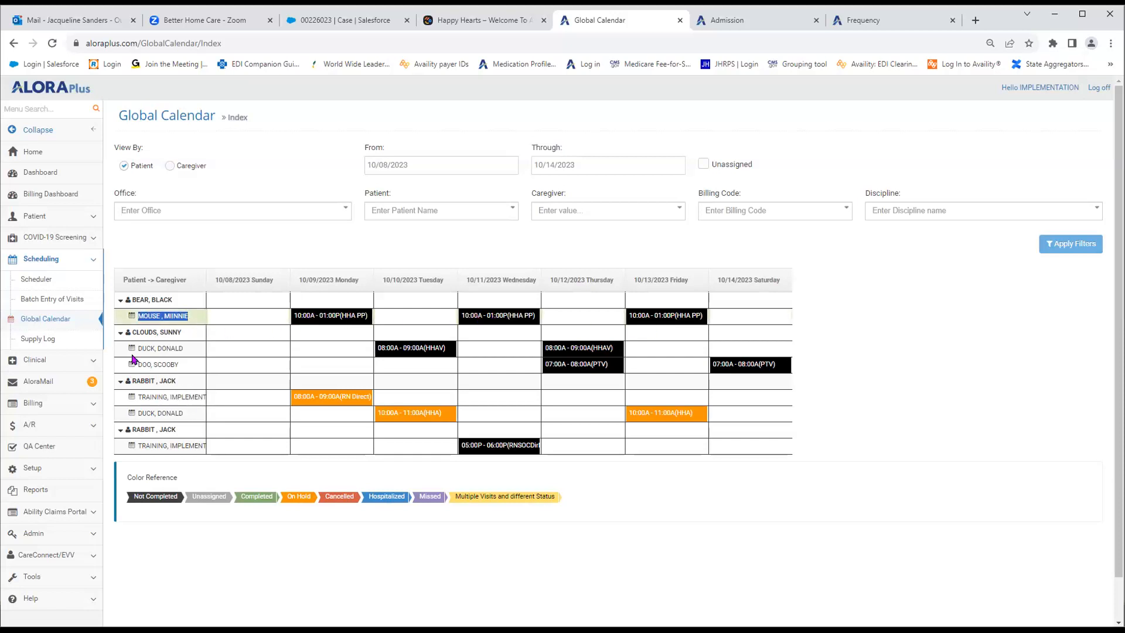
pyautogui.moveTo(139, 348); pyautogui.dragTo(196, 353)
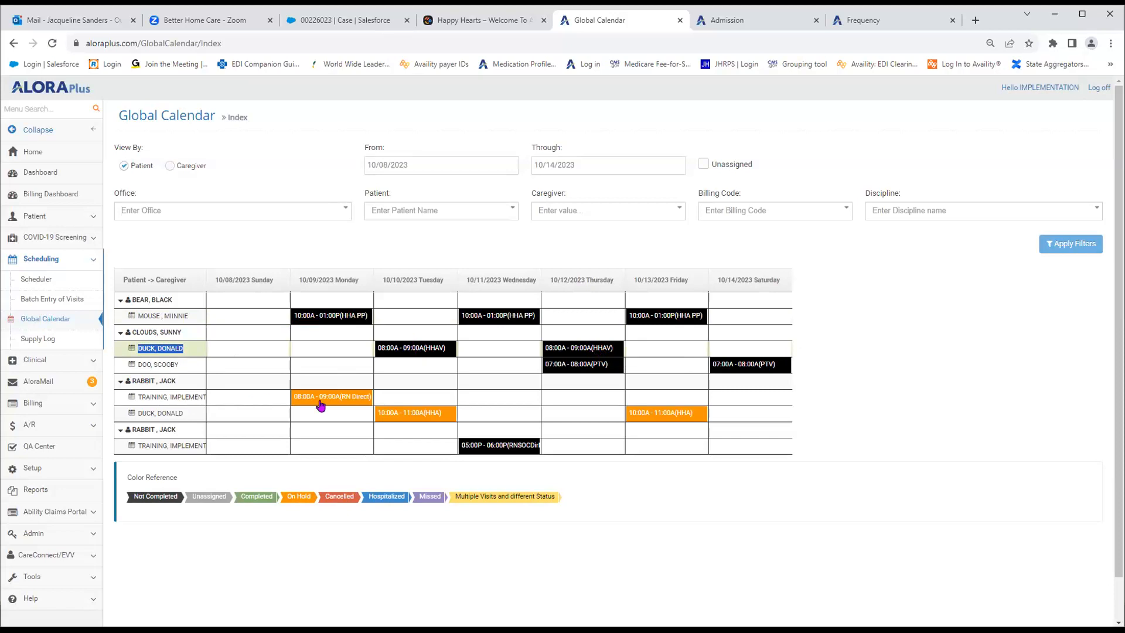
pyautogui.moveTo(365, 196); pyautogui.dragTo(404, 194)
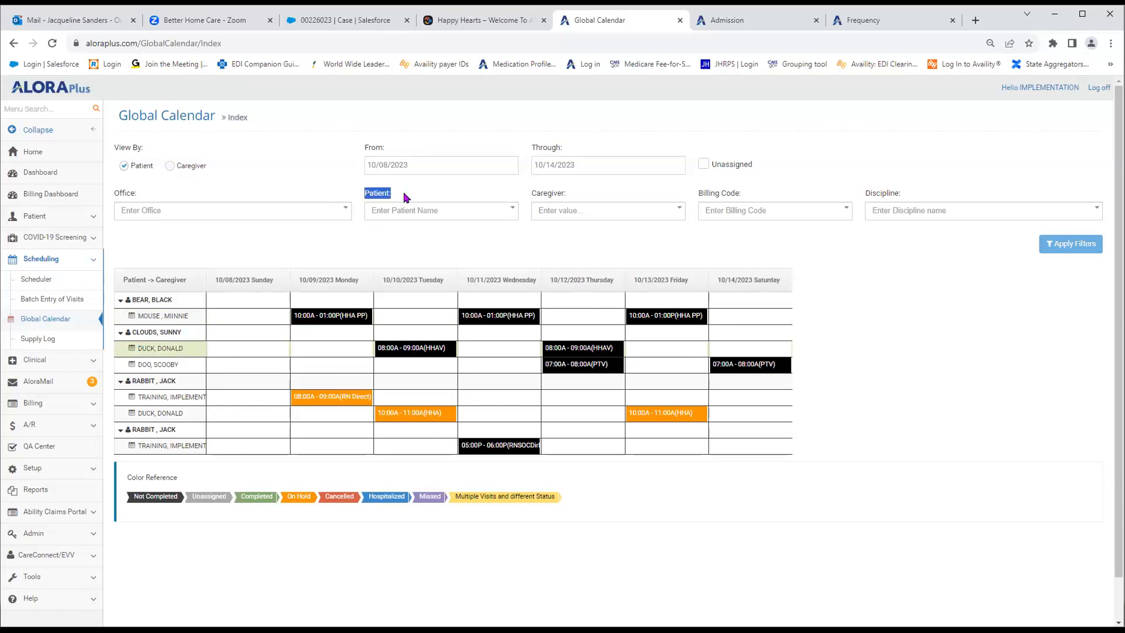
pyautogui.moveTo(531, 196); pyautogui.dragTo(567, 196)
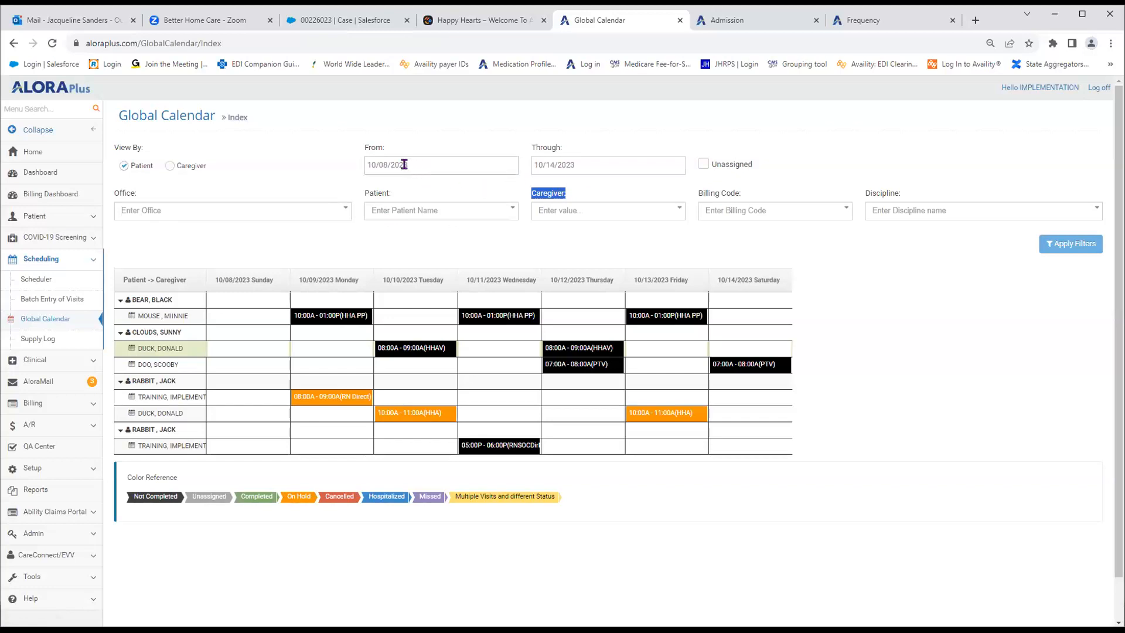
# - Extend the Global Calendar's Through date to 10/31/2023, apply the filters and examine the visit status Color Reference
pyautogui.click(567, 164)
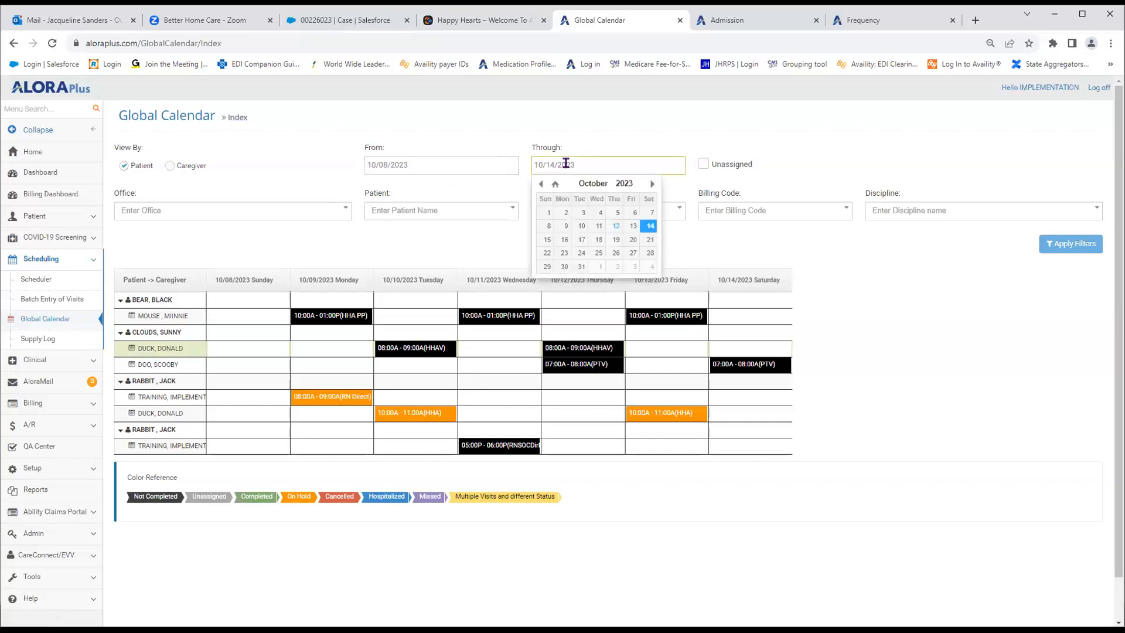
pyautogui.click(582, 268)
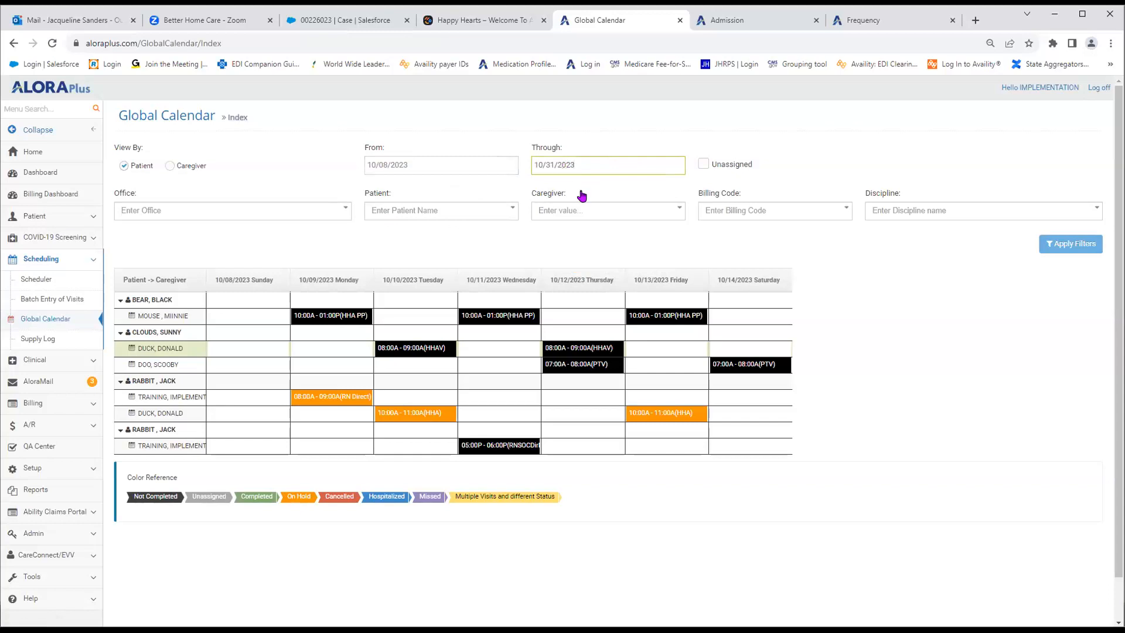
pyautogui.click(1058, 246)
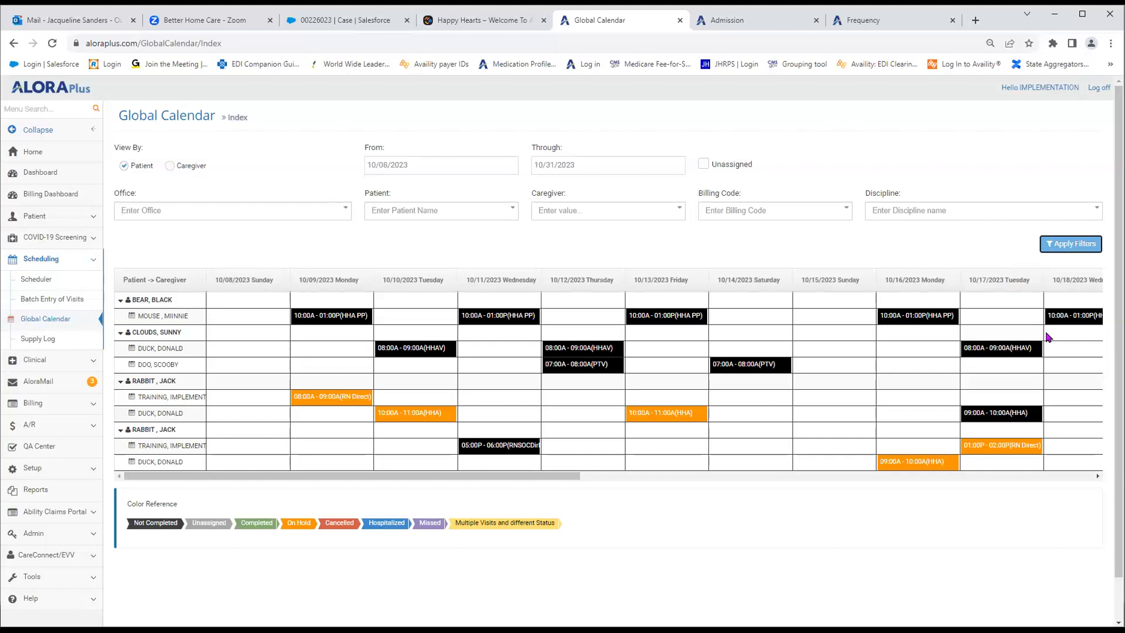
pyautogui.click(468, 58)
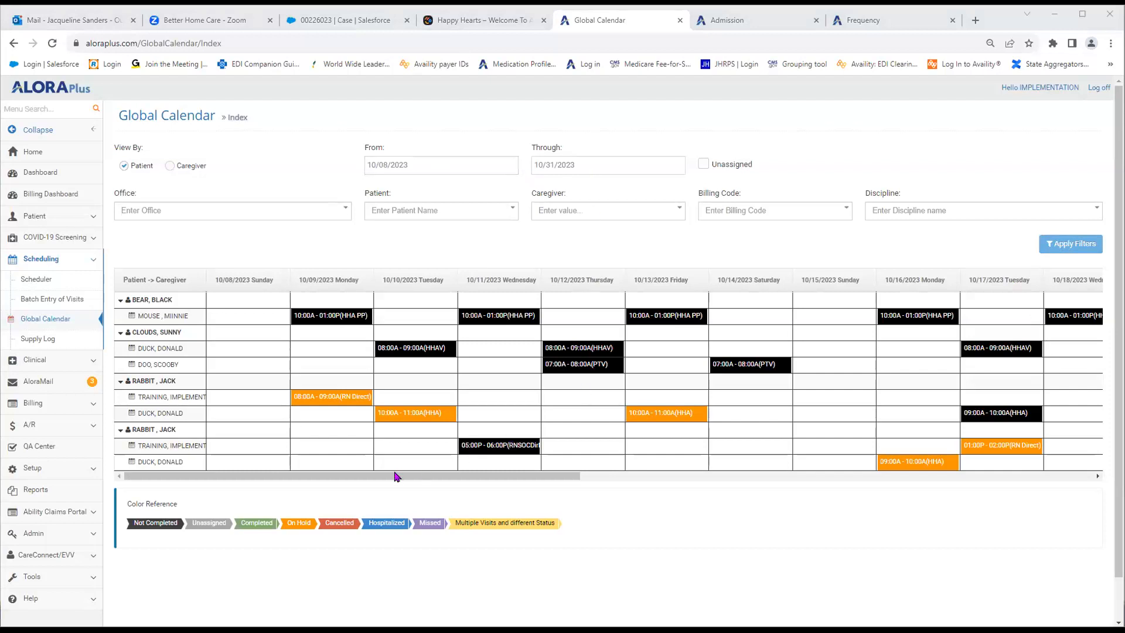
pyautogui.moveTo(393, 476); pyautogui.dragTo(356, 464)
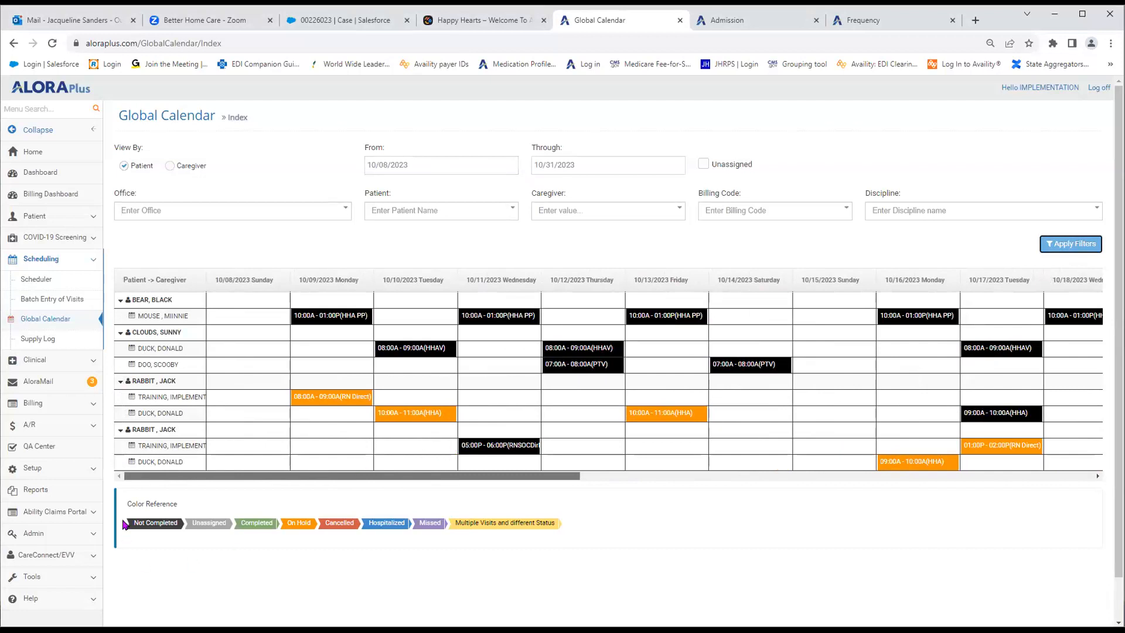
pyautogui.moveTo(127, 504); pyautogui.dragTo(175, 504)
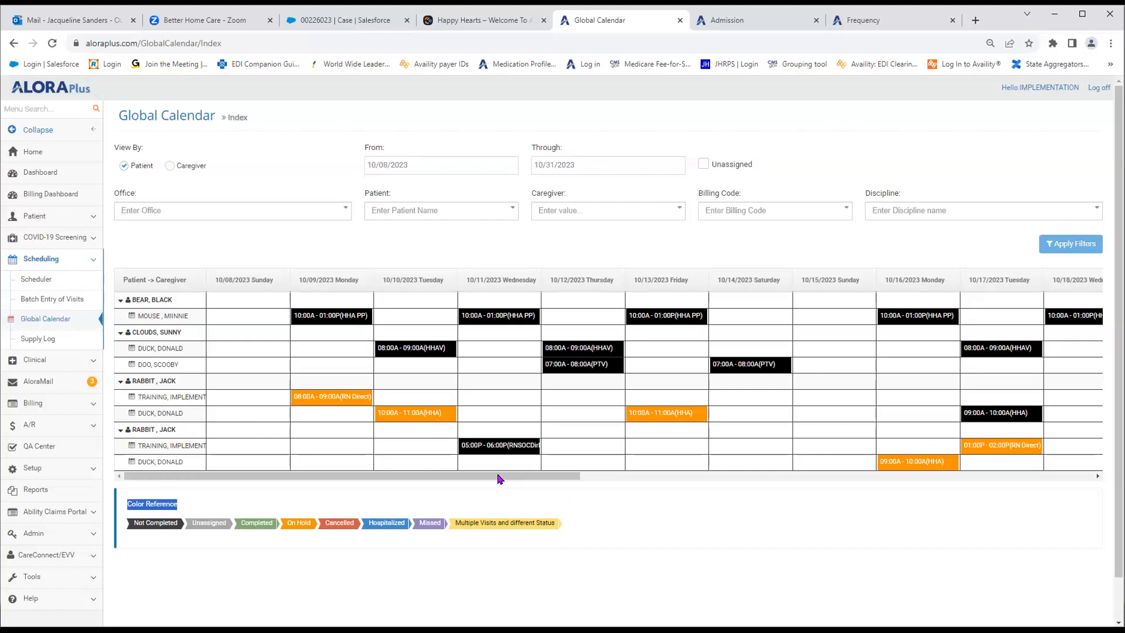
# - Change the private-pay patient's 10/16/2023 Home Health Aide visit to start at 1:00 PM and save the appointment
pyautogui.moveTo(504, 478); pyautogui.dragTo(666, 487)
pyautogui.moveTo(667, 484)
pyautogui.mouseDown()
pyautogui.moveTo(689, 484)
pyautogui.moveTo(680, 485)
pyautogui.mouseUp()
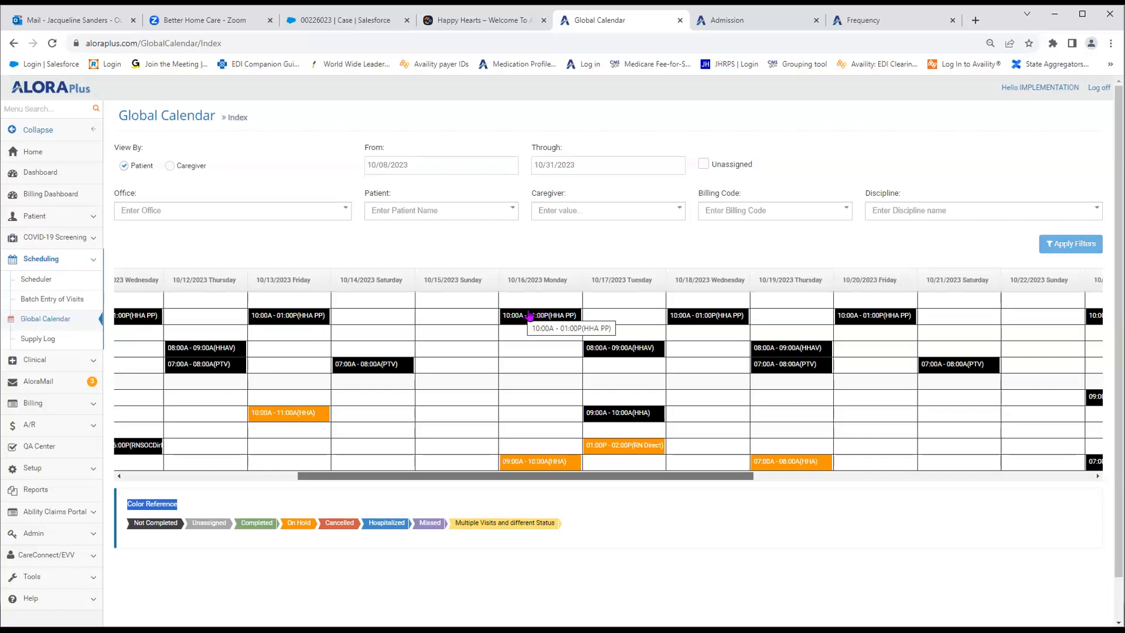
pyautogui.click(529, 320)
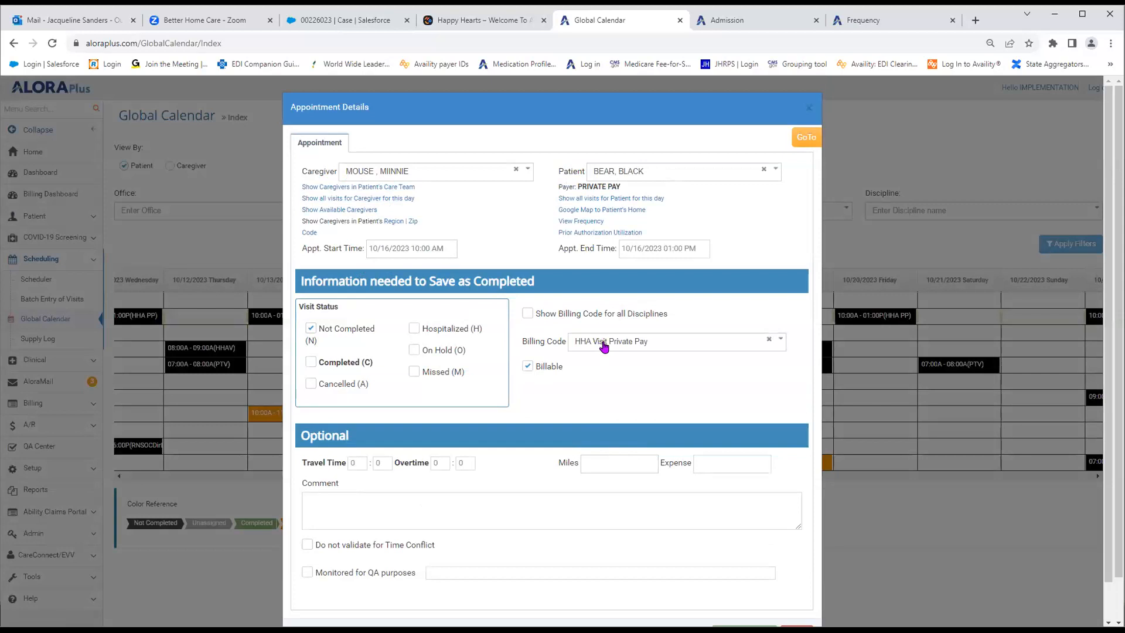
pyautogui.click(433, 251)
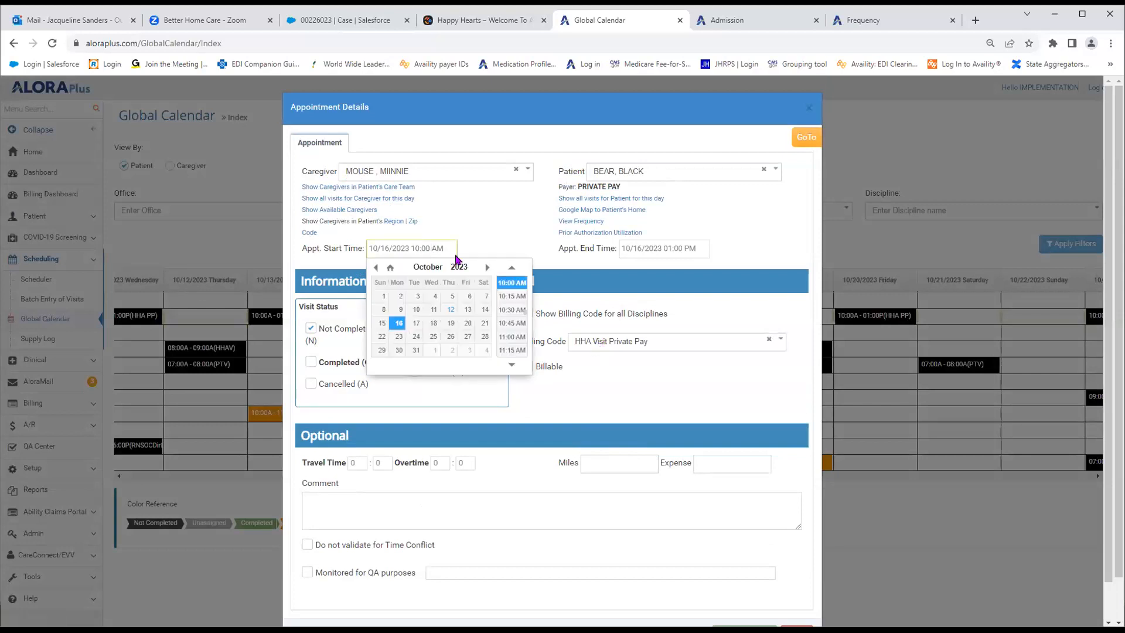
pyautogui.scroll(-5, 509, 357)
pyautogui.click(512, 350)
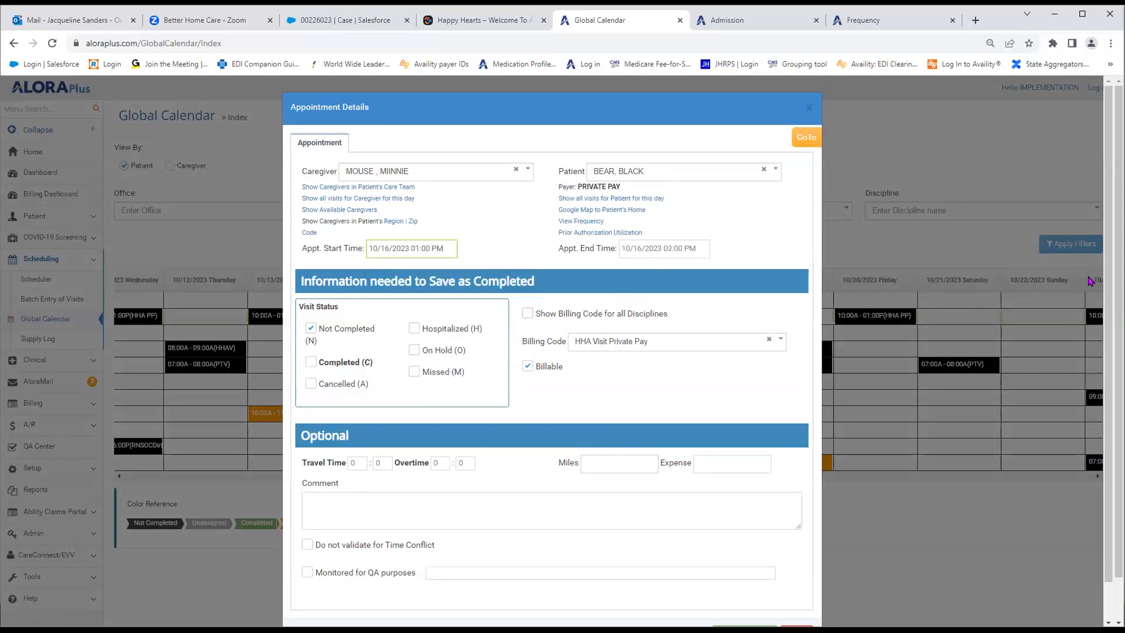
pyautogui.scroll(-1, 1105, 282)
pyautogui.scroll(-1, 1106, 281)
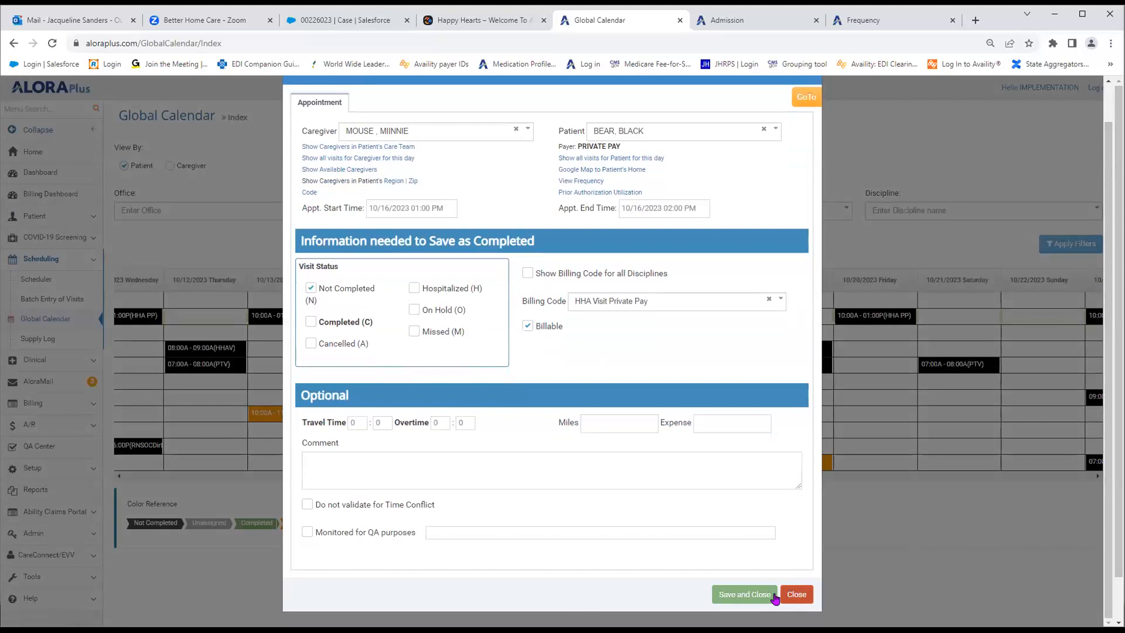
pyautogui.click(743, 594)
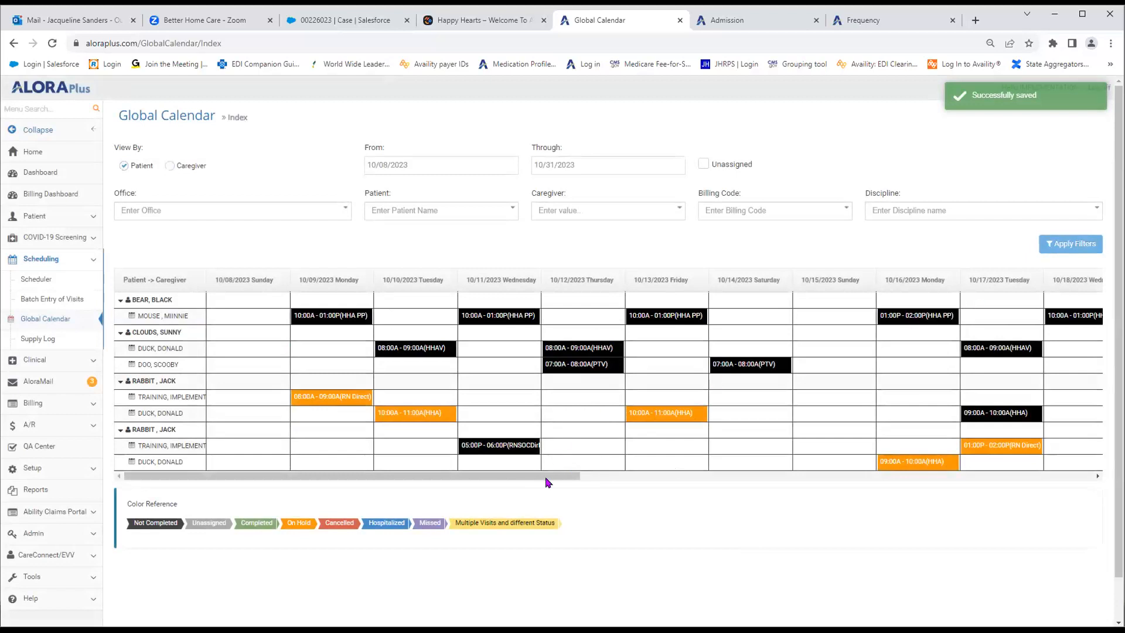
# - Filter the Global Calendar to the Home Health Aide discipline and review the matching visits
pyautogui.moveTo(549, 476); pyautogui.dragTo(677, 478)
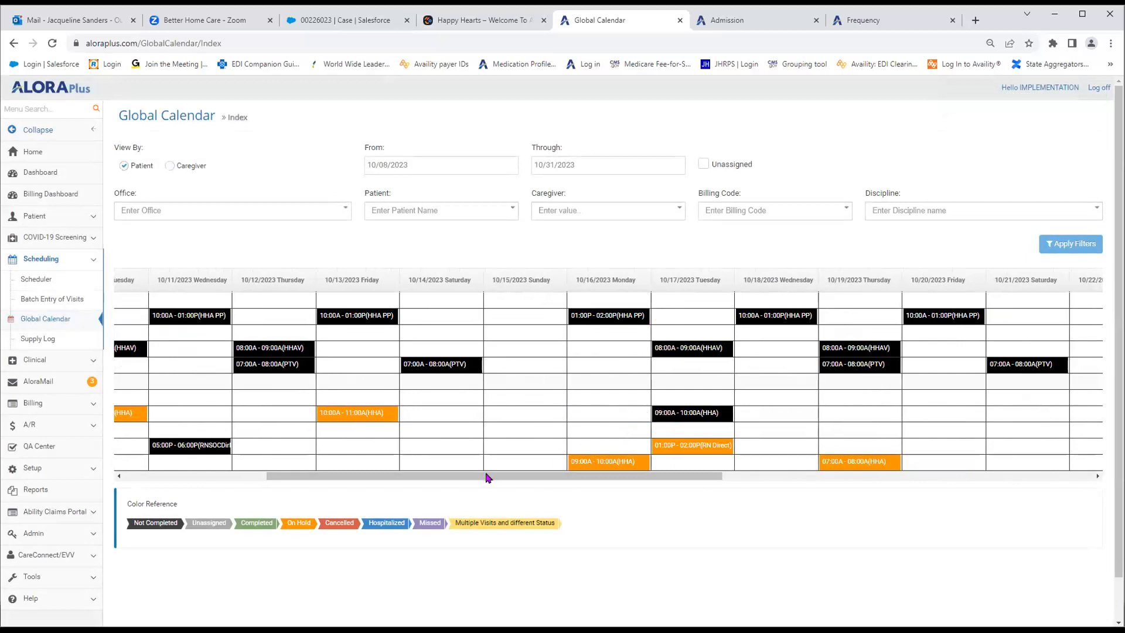
pyautogui.moveTo(486, 477); pyautogui.dragTo(371, 477)
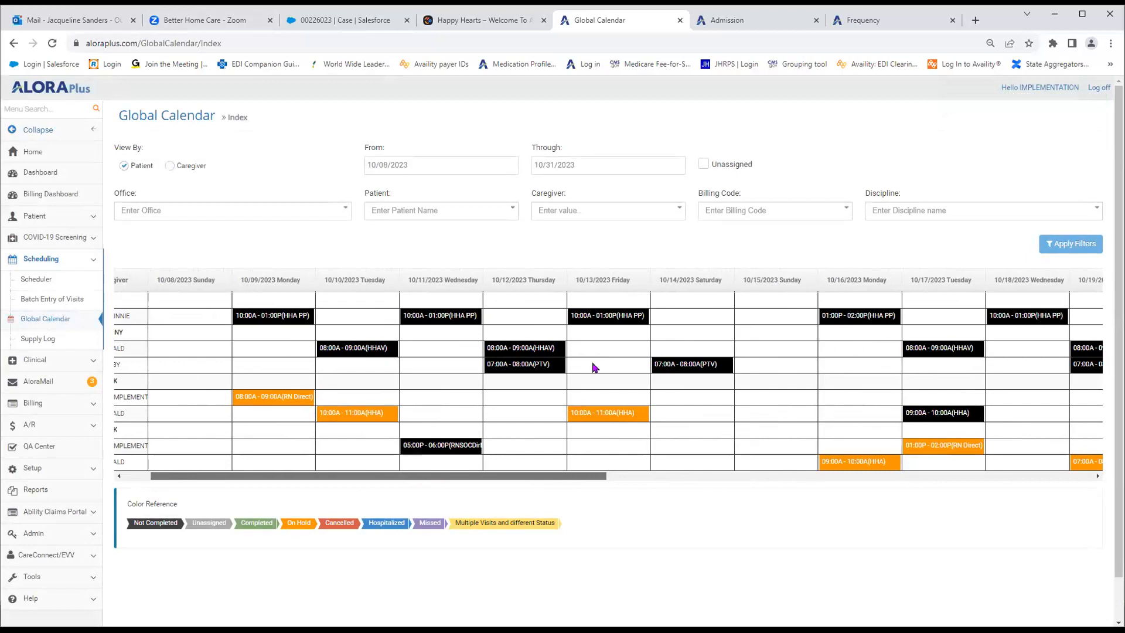
pyautogui.click(903, 212)
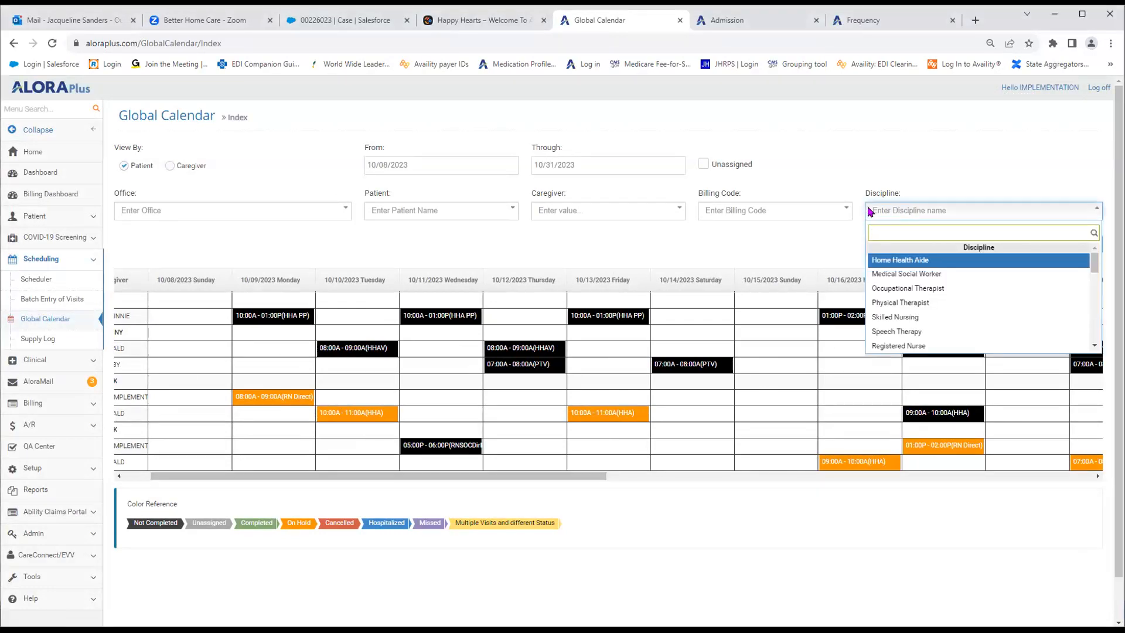
pyautogui.click(890, 259)
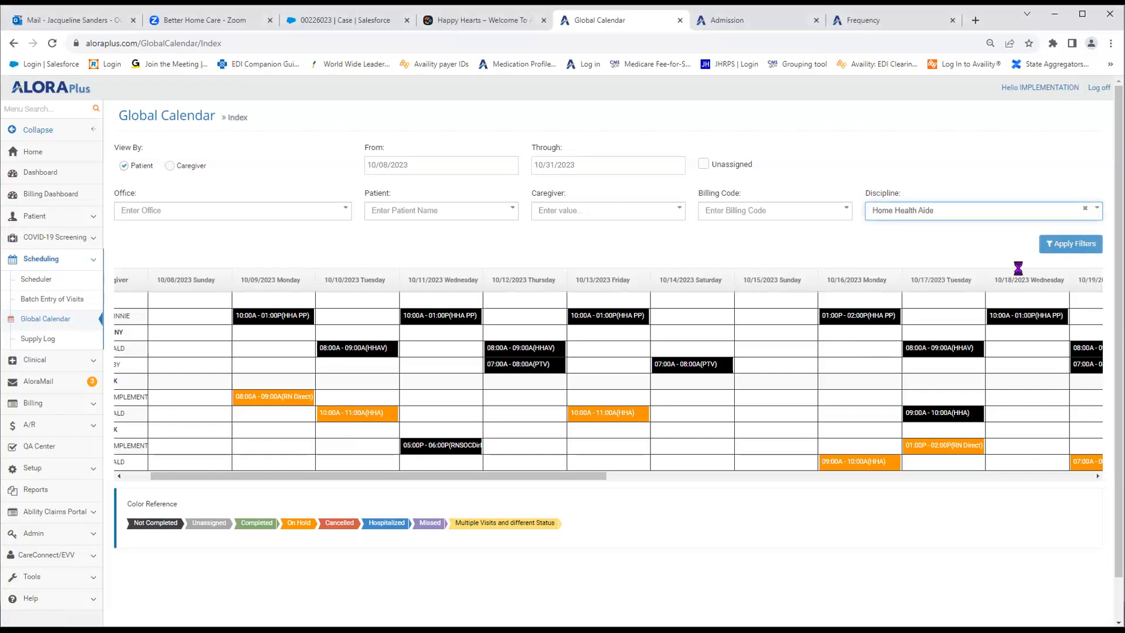
pyautogui.click(1072, 244)
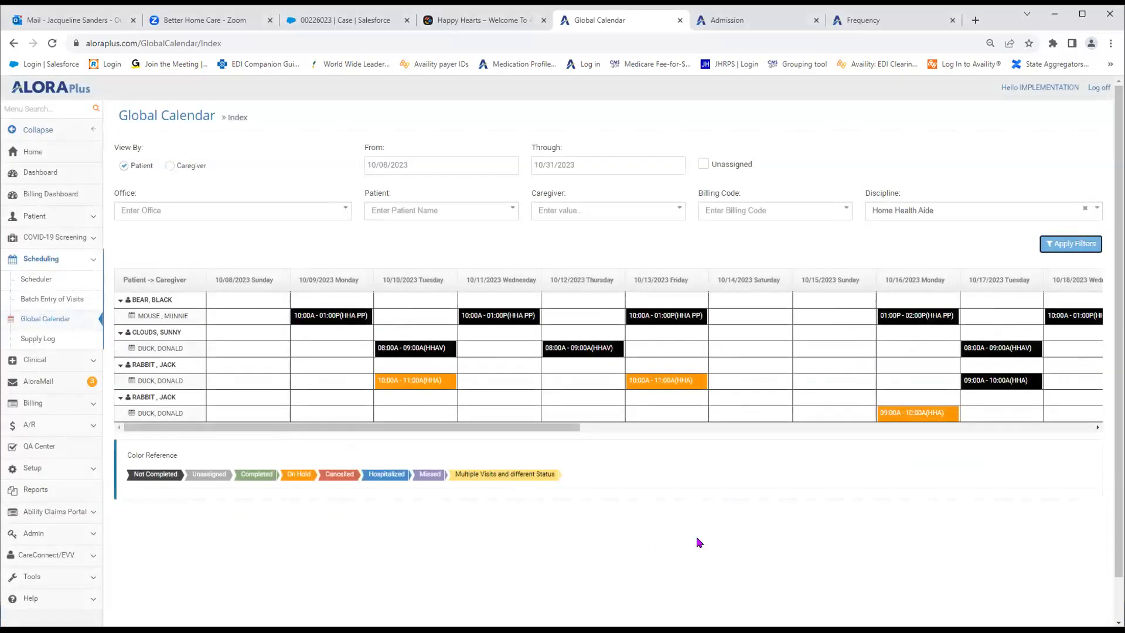
pyautogui.moveTo(457, 428); pyautogui.dragTo(375, 420)
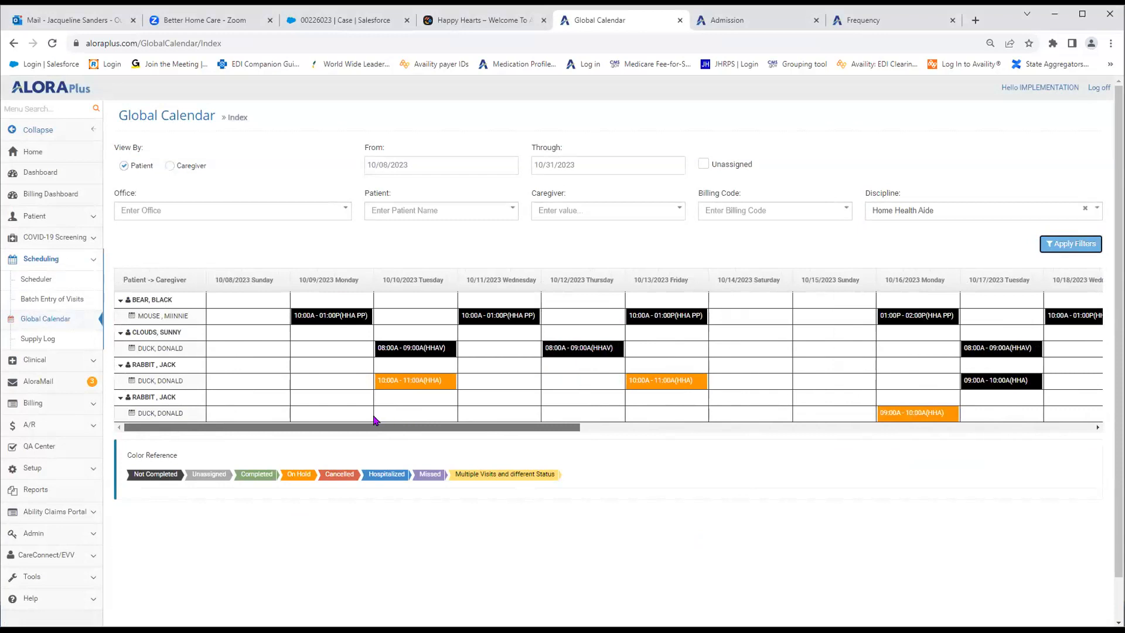
pyautogui.doubleClick(865, 197)
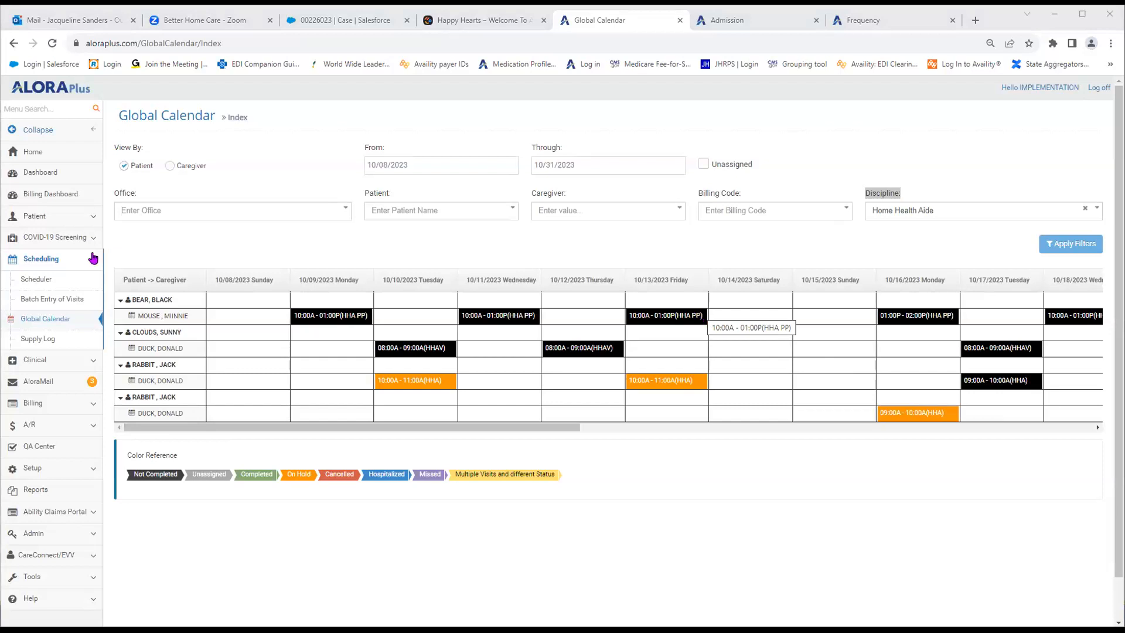
pyautogui.click(45, 262)
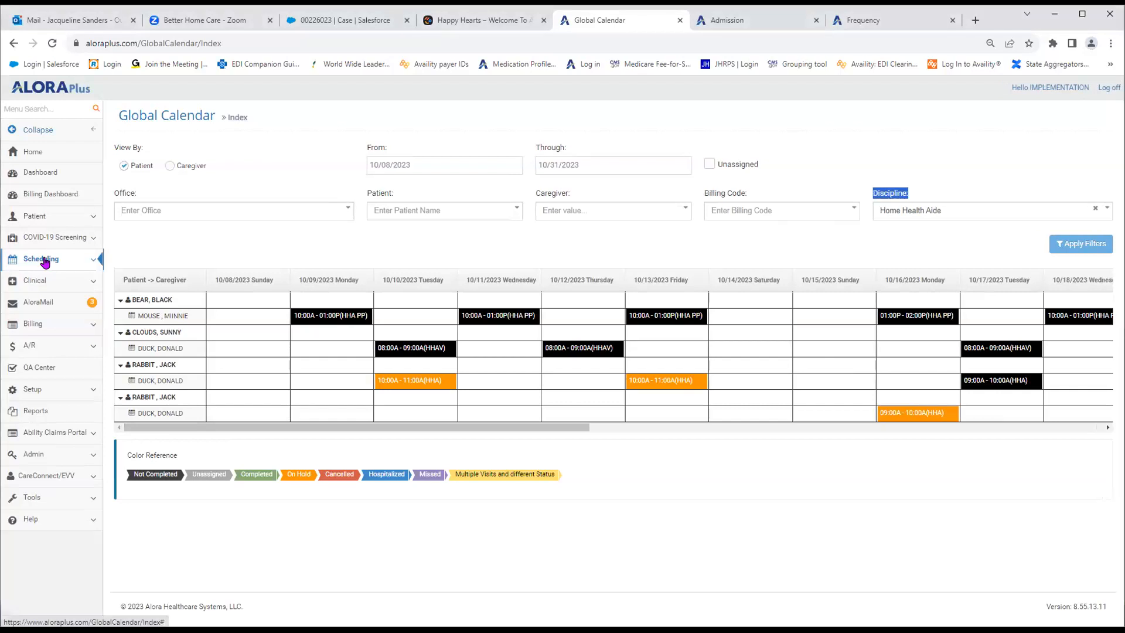
pyautogui.click(46, 261)
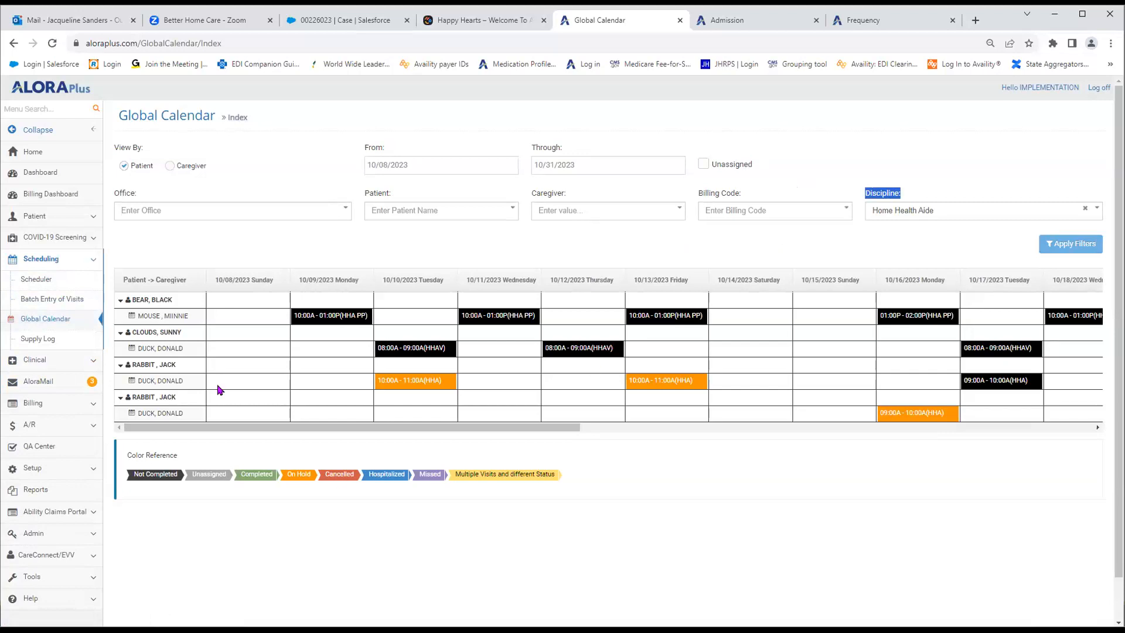
pyautogui.click(57, 262)
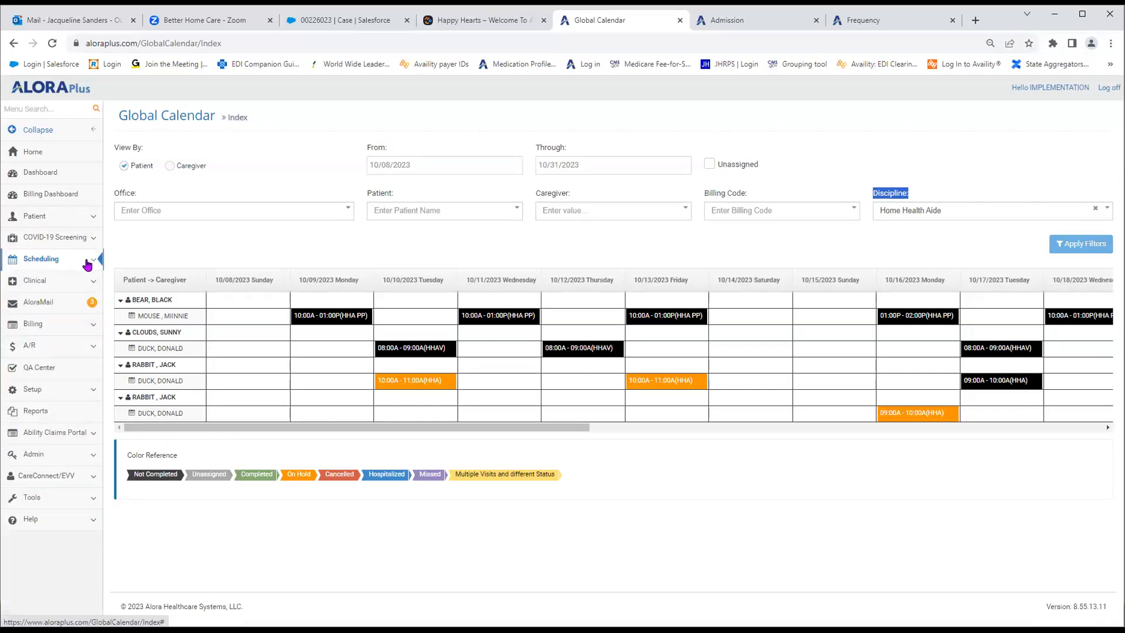
pyautogui.click(27, 260)
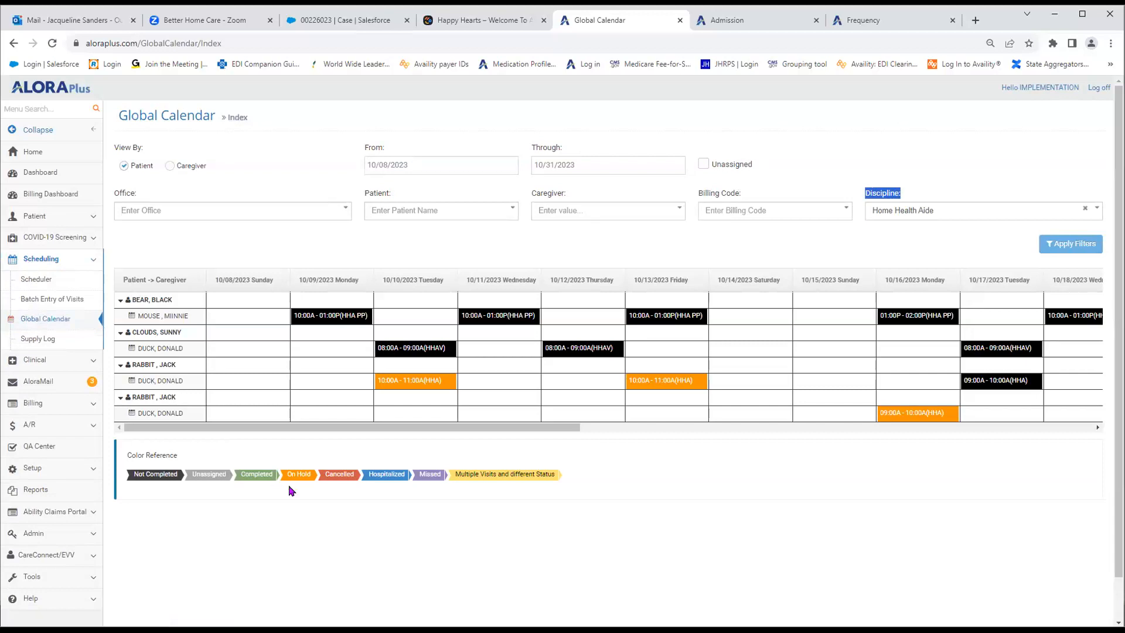
# - Open the first user in User / Security Manager and examine the Security / Role permissions, including the options for editing billed or paid visits
pyautogui.click(35, 534)
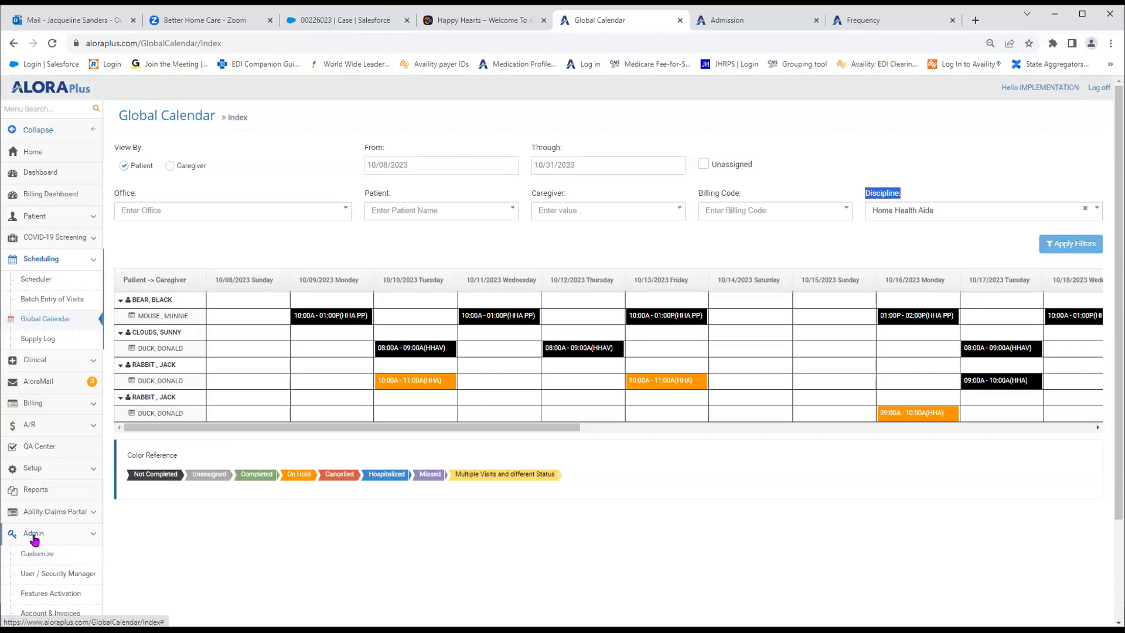
pyautogui.click(48, 577)
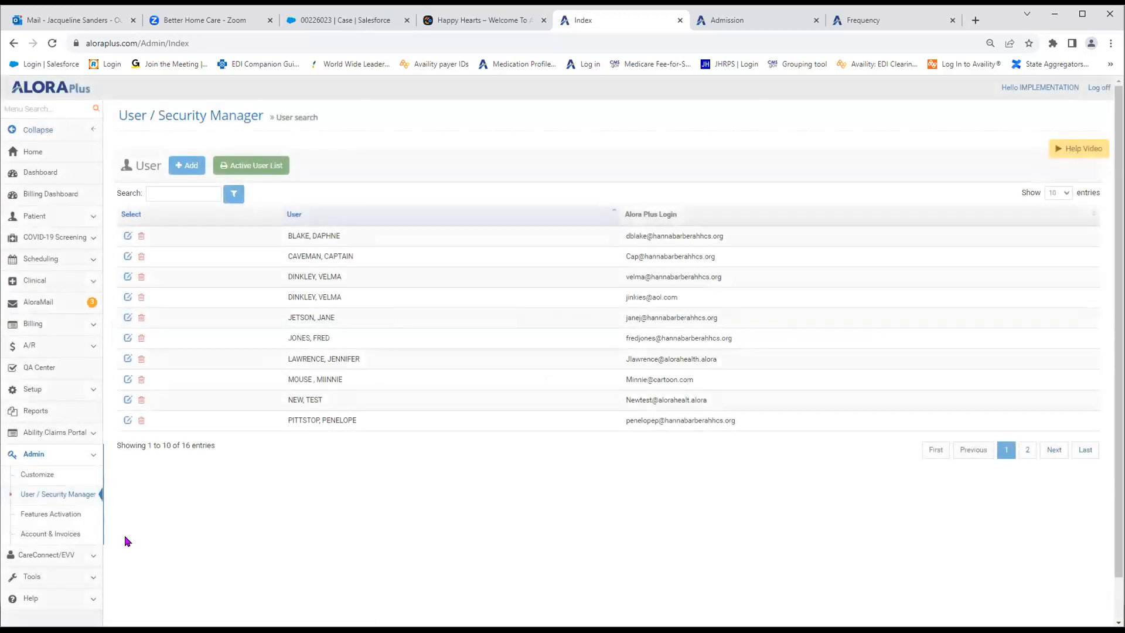
pyautogui.click(127, 236)
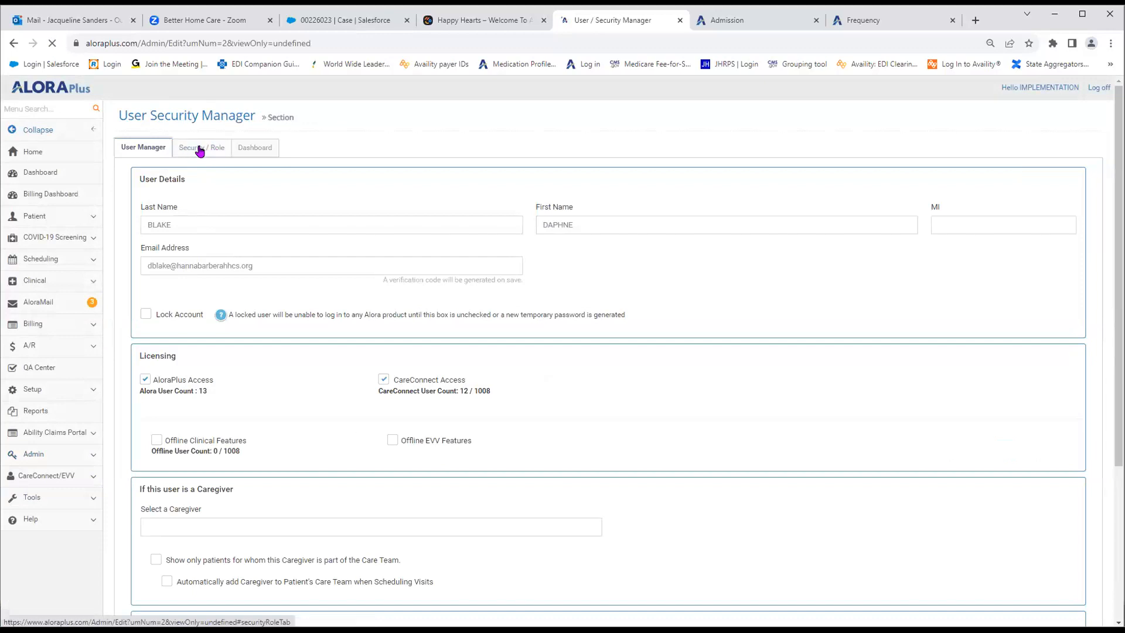
pyautogui.click(201, 150)
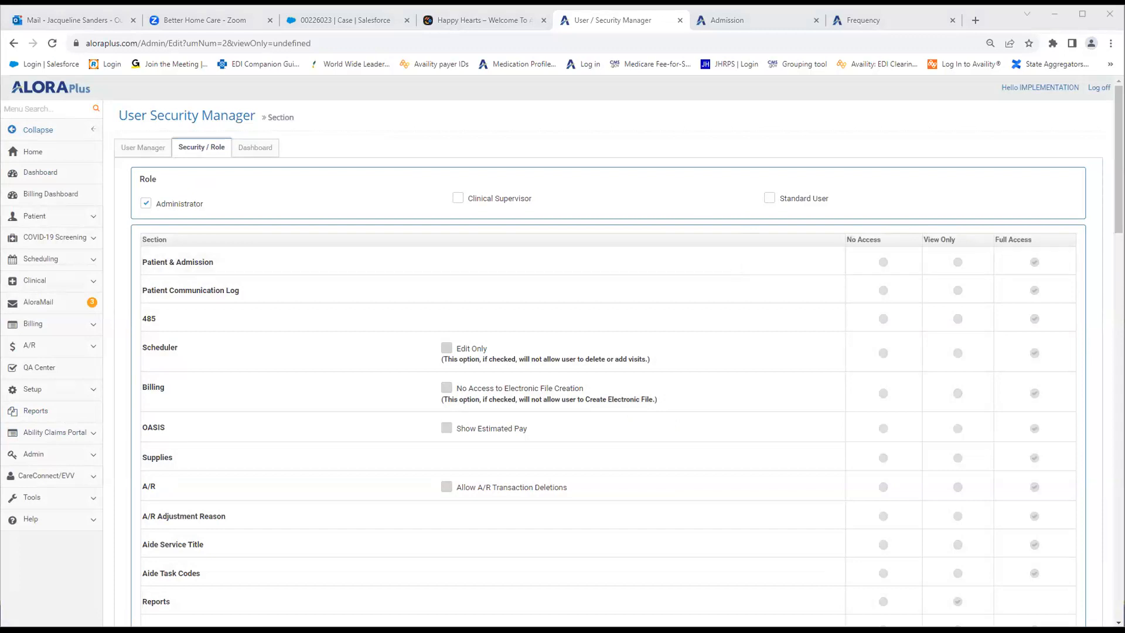
pyautogui.scroll(-20, 1092, 600)
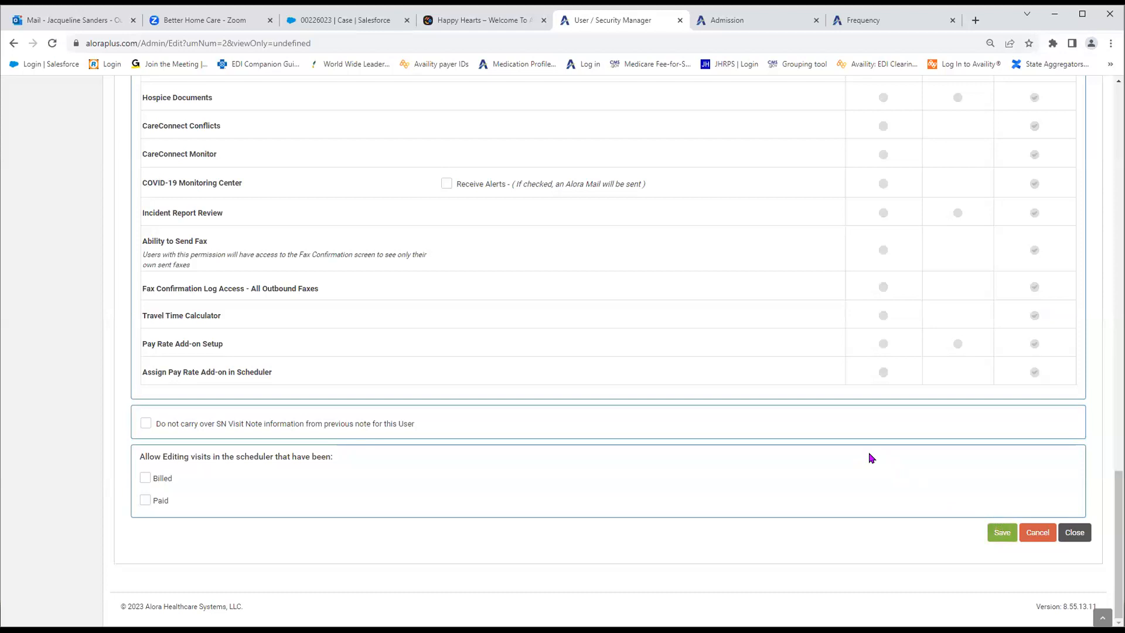
pyautogui.scroll(6, 258, 379)
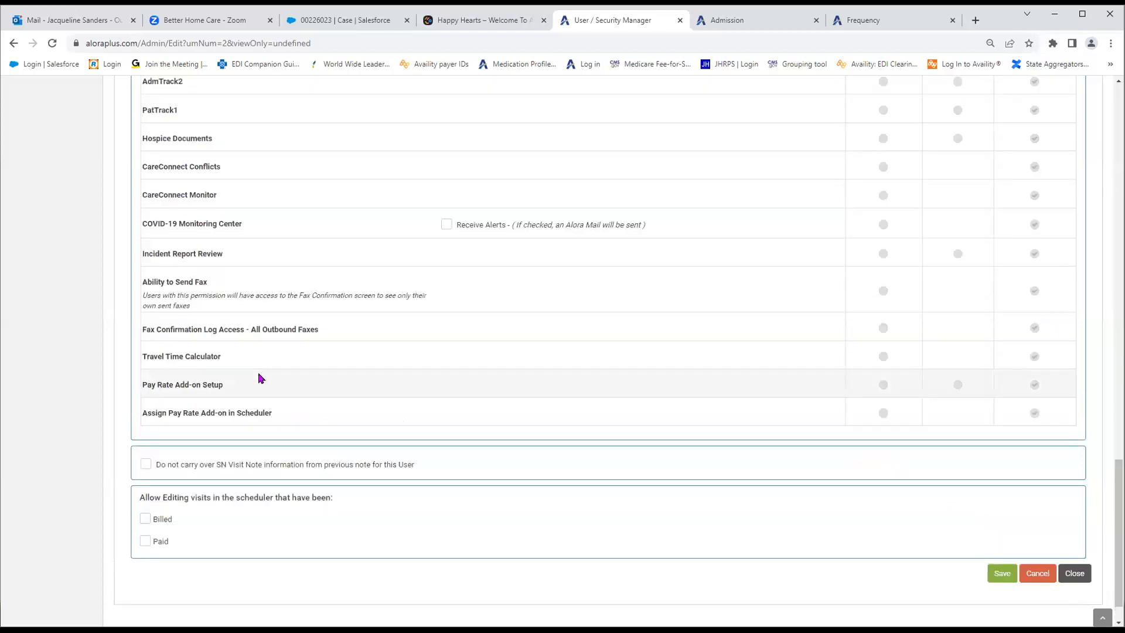
pyautogui.scroll(20, 209, 378)
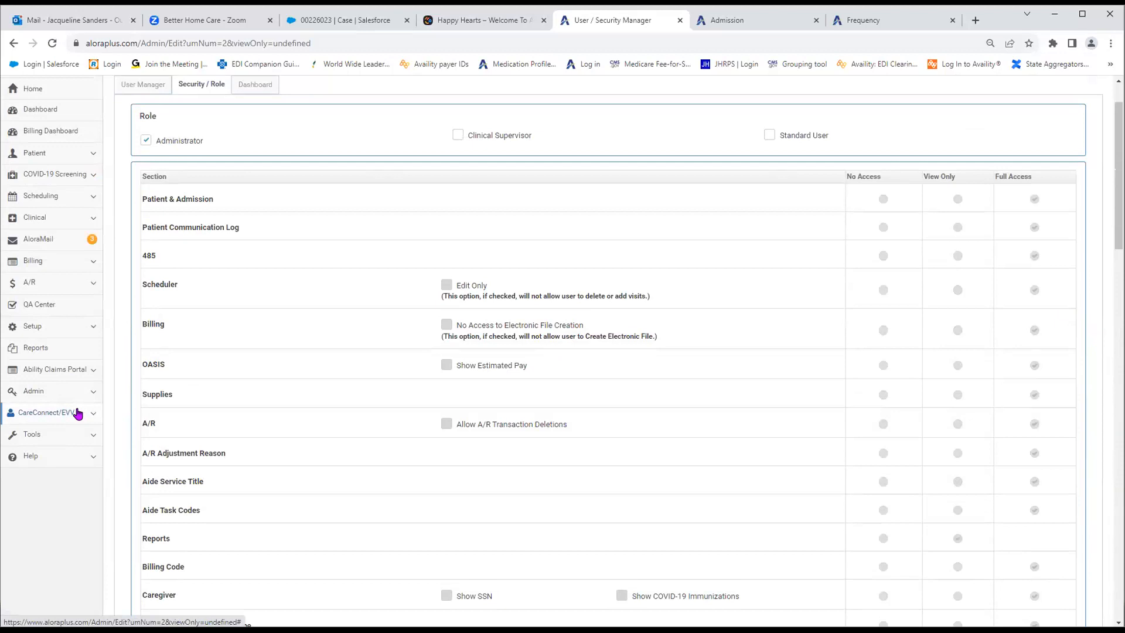
# - Open the Scheduler for the Medicare patient admitted 10/11/2023 and review the October 2023 visits and Color Reference
pyautogui.click(55, 153)
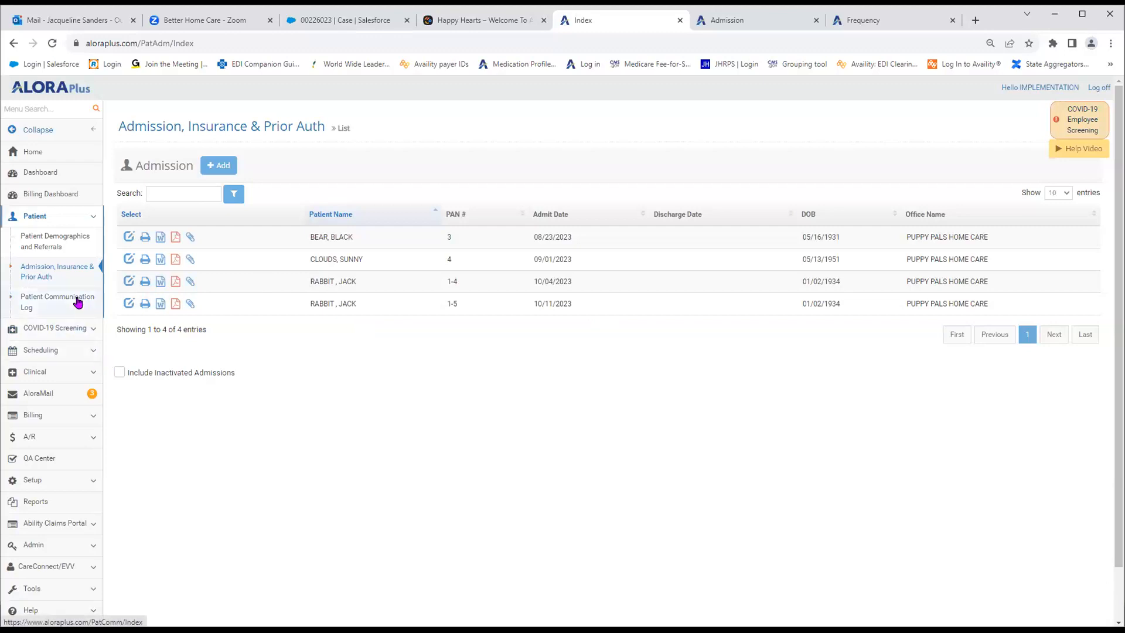
pyautogui.click(61, 352)
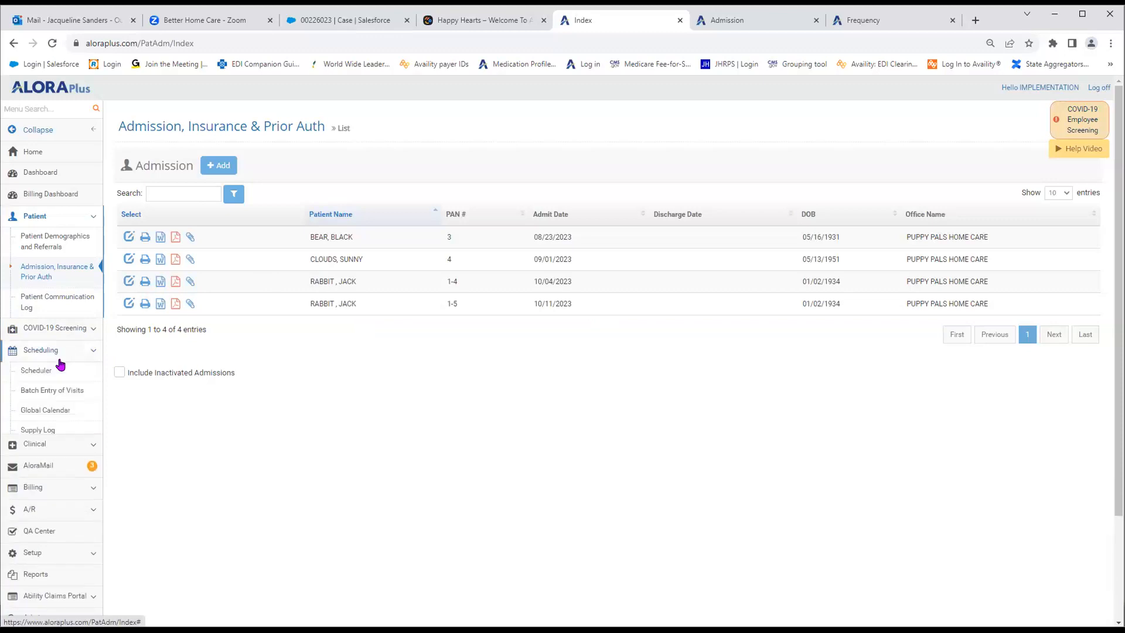
pyautogui.click(42, 370)
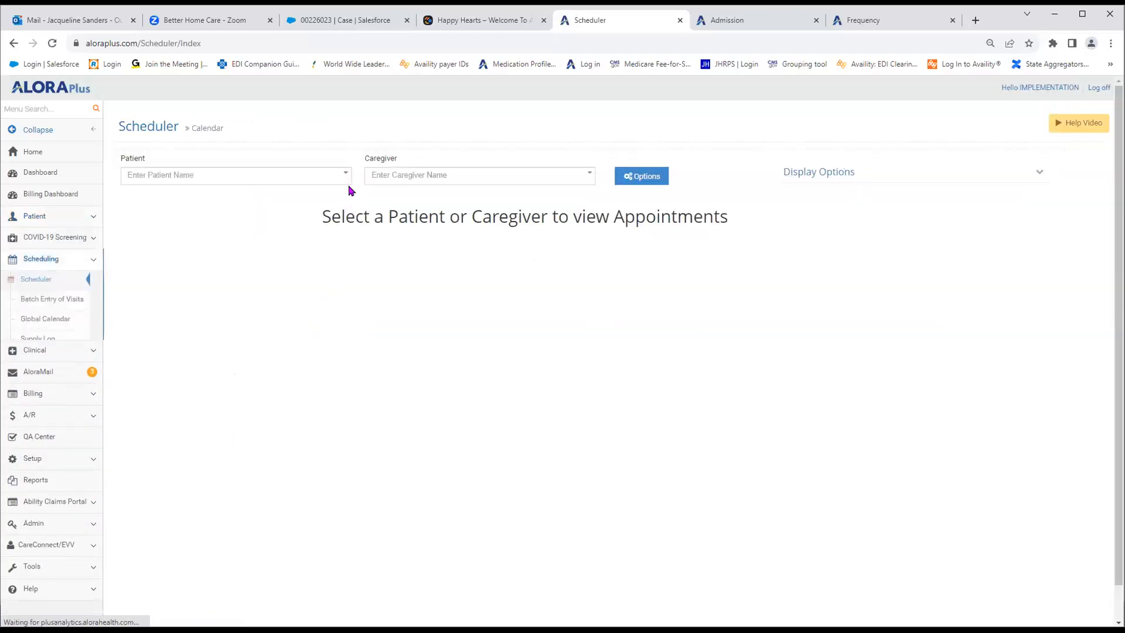
pyautogui.click(325, 182)
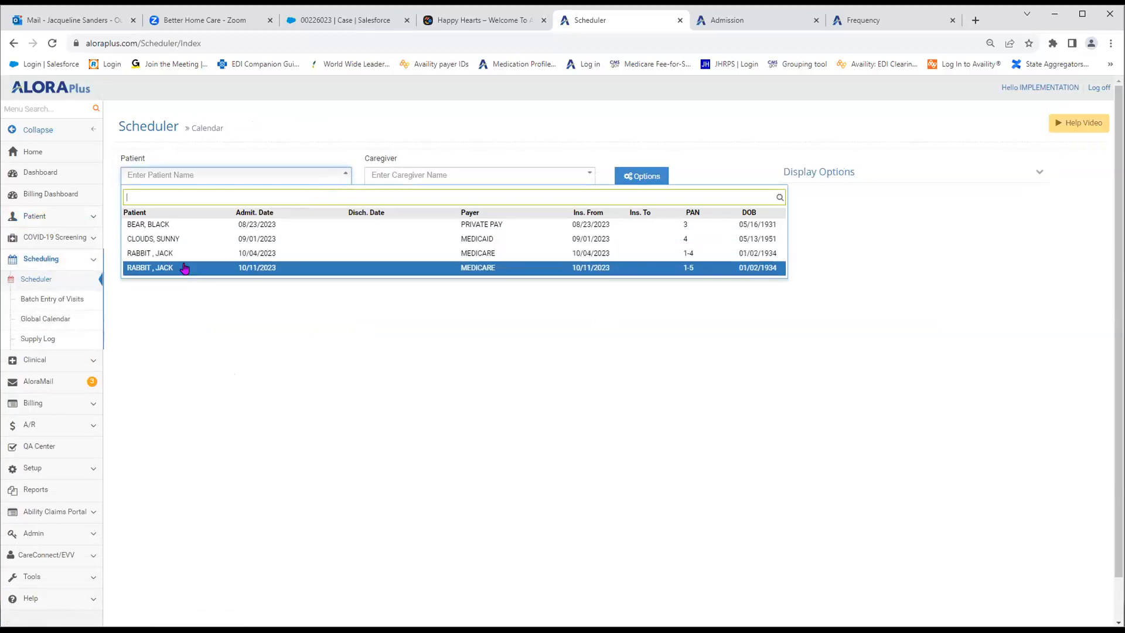
pyautogui.click(183, 267)
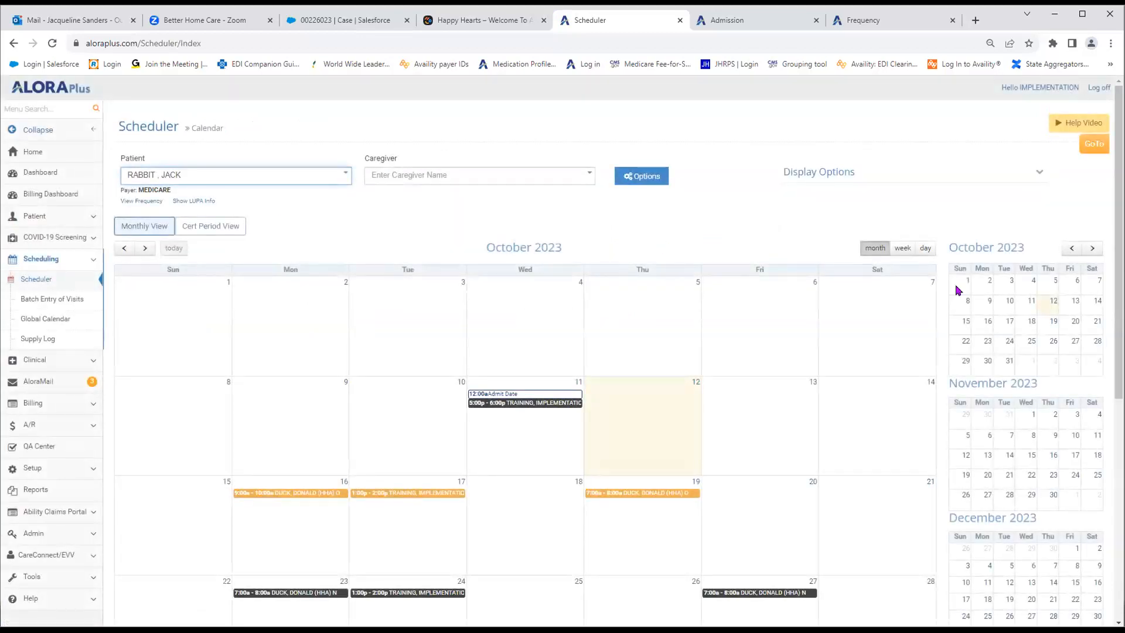
pyautogui.scroll(-6, 607, 584)
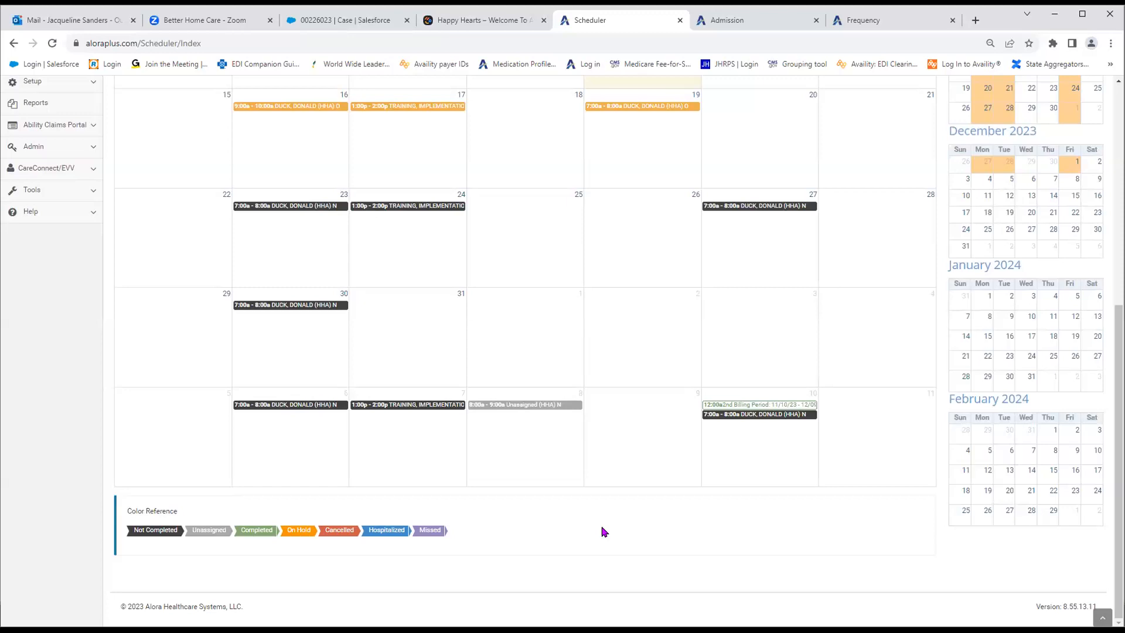
pyautogui.scroll(7, 506, 478)
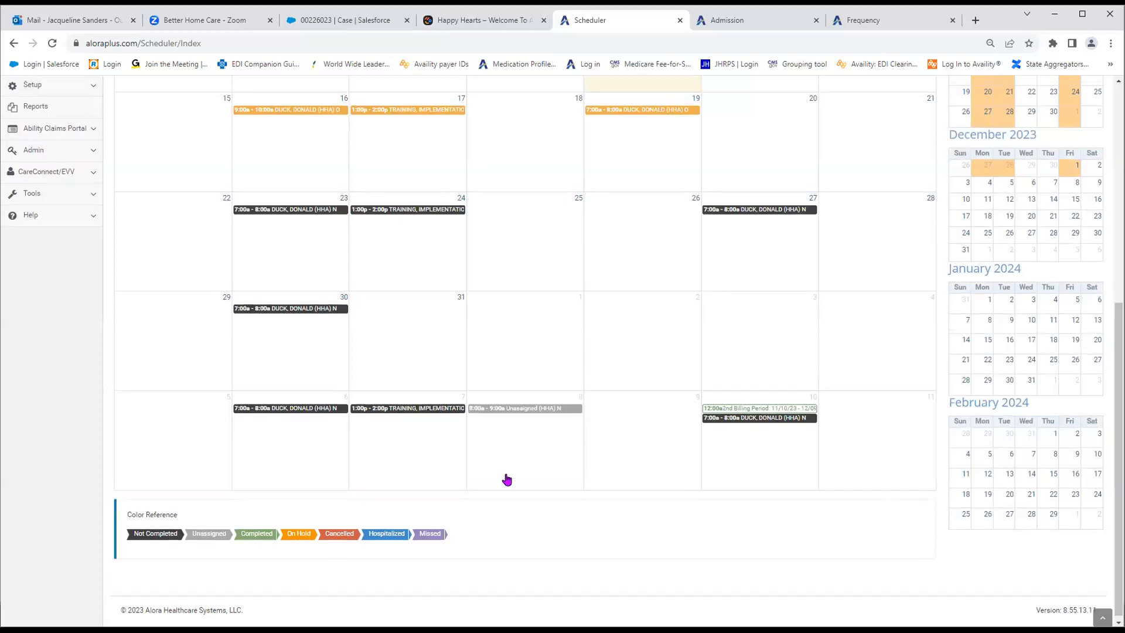
# - Start a 10/13/2023 appointment for the patient with the second listed Home Health Aide and billing code Home Health Aide – Medicare
pyautogui.click(773, 439)
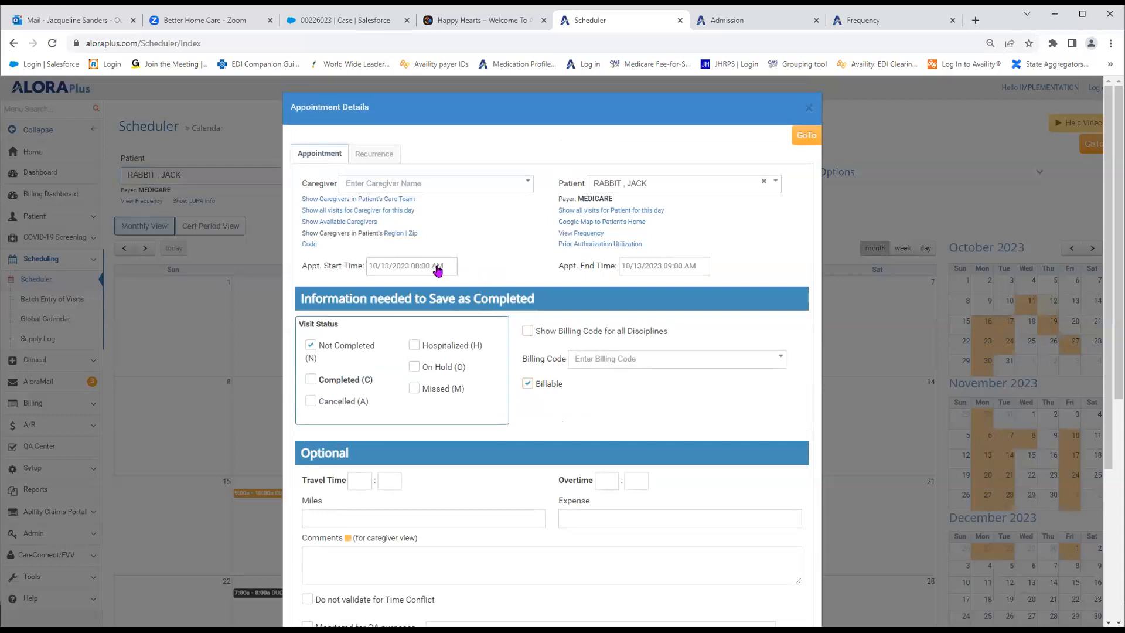
pyautogui.click(437, 184)
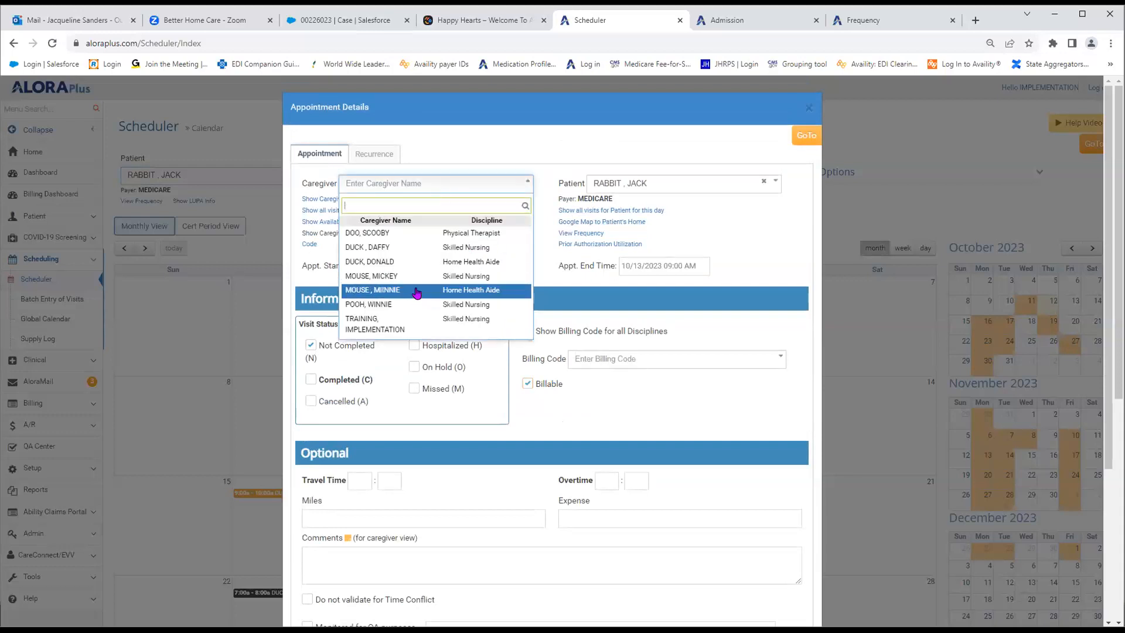
pyautogui.click(425, 292)
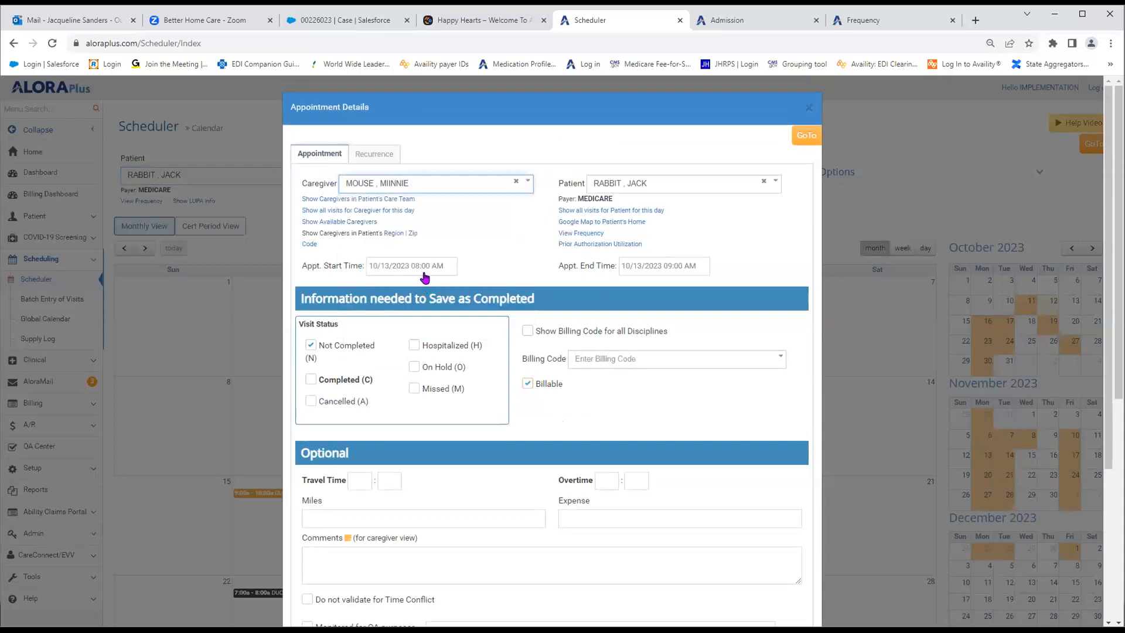
pyautogui.click(628, 363)
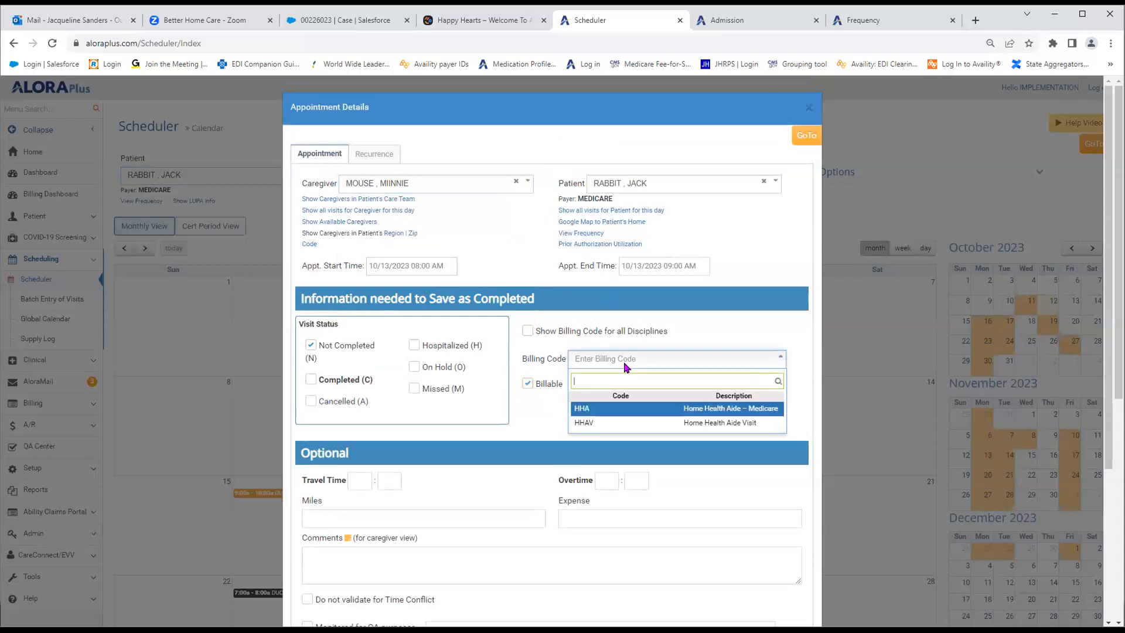
pyautogui.click(624, 409)
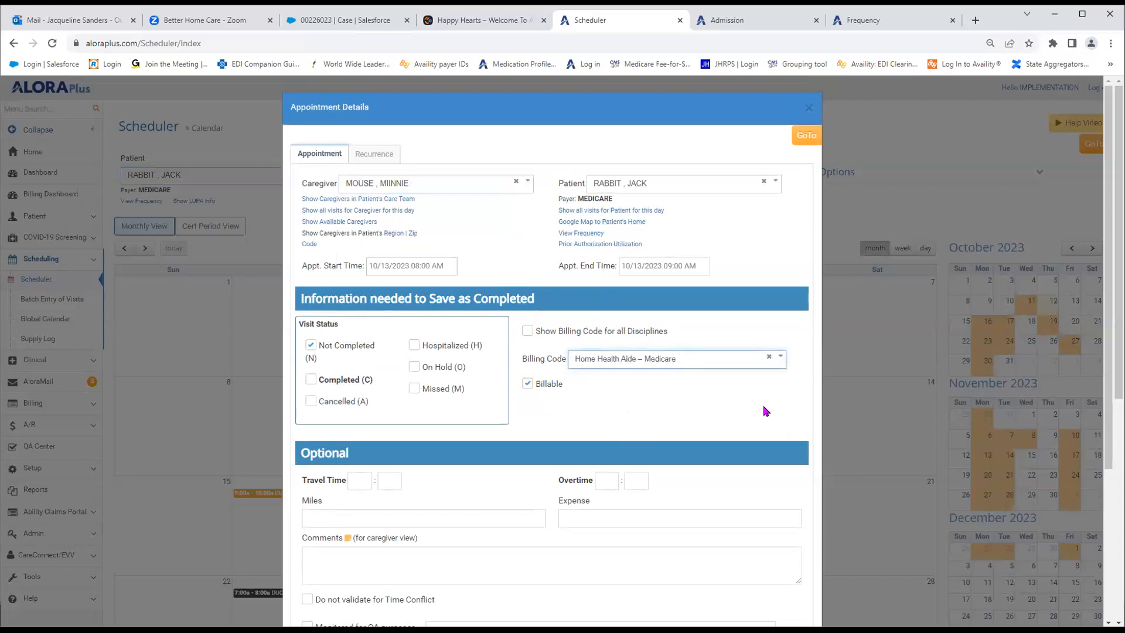
pyautogui.scroll(-4, 1108, 293)
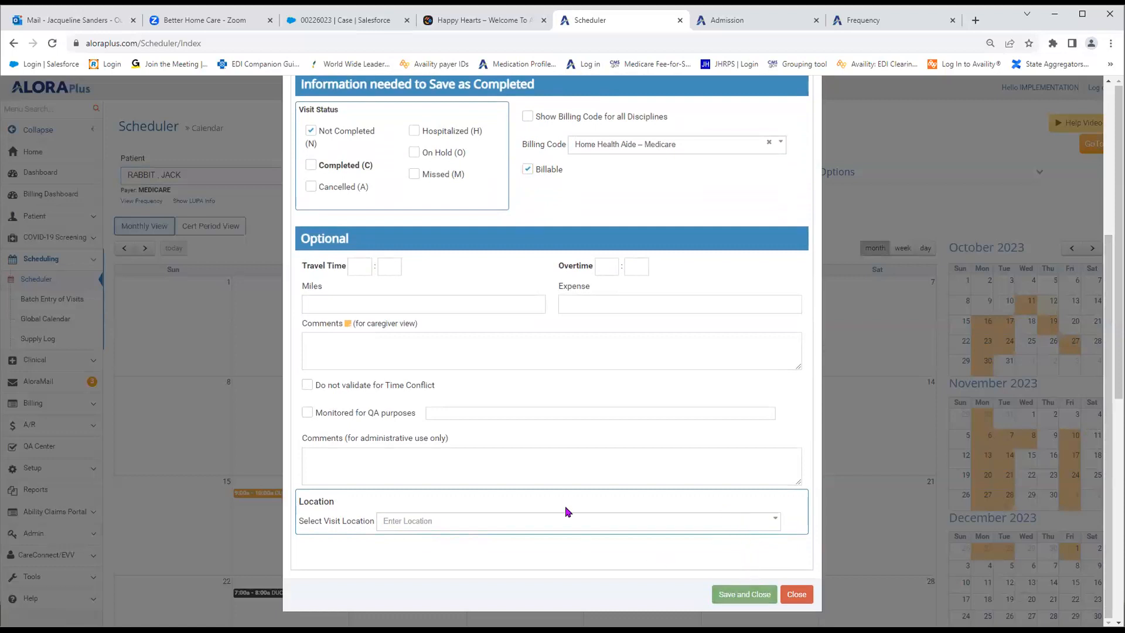
pyautogui.scroll(3, 556, 504)
pyautogui.scroll(1, 557, 504)
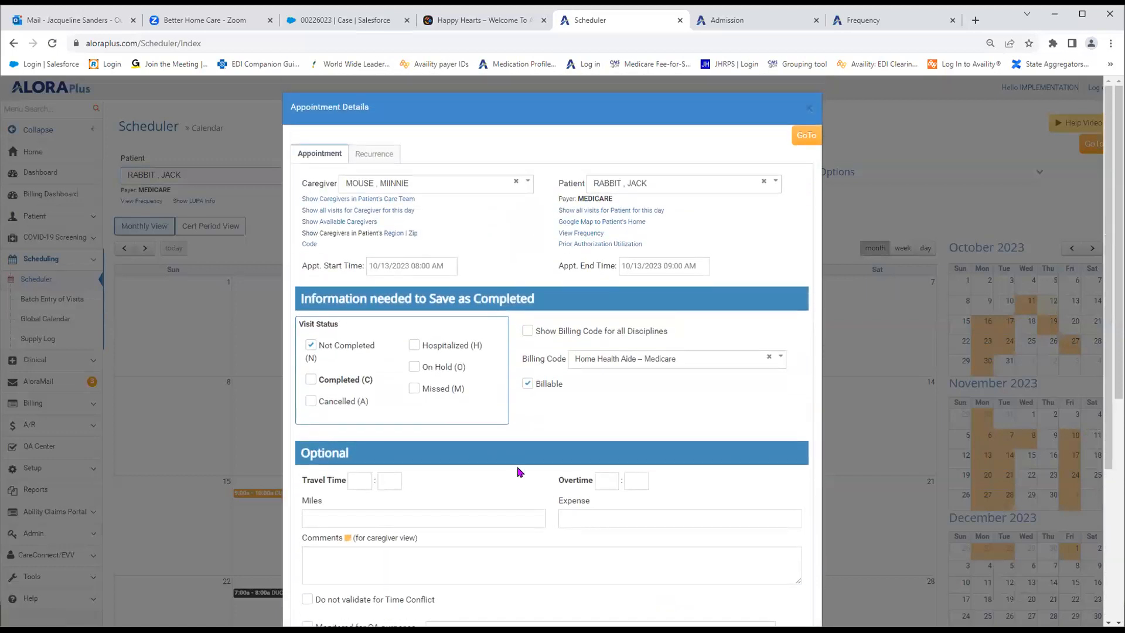
# - Make the appointment recurring, repeating weekly on Mondays
pyautogui.click(368, 153)
pyautogui.click(312, 188)
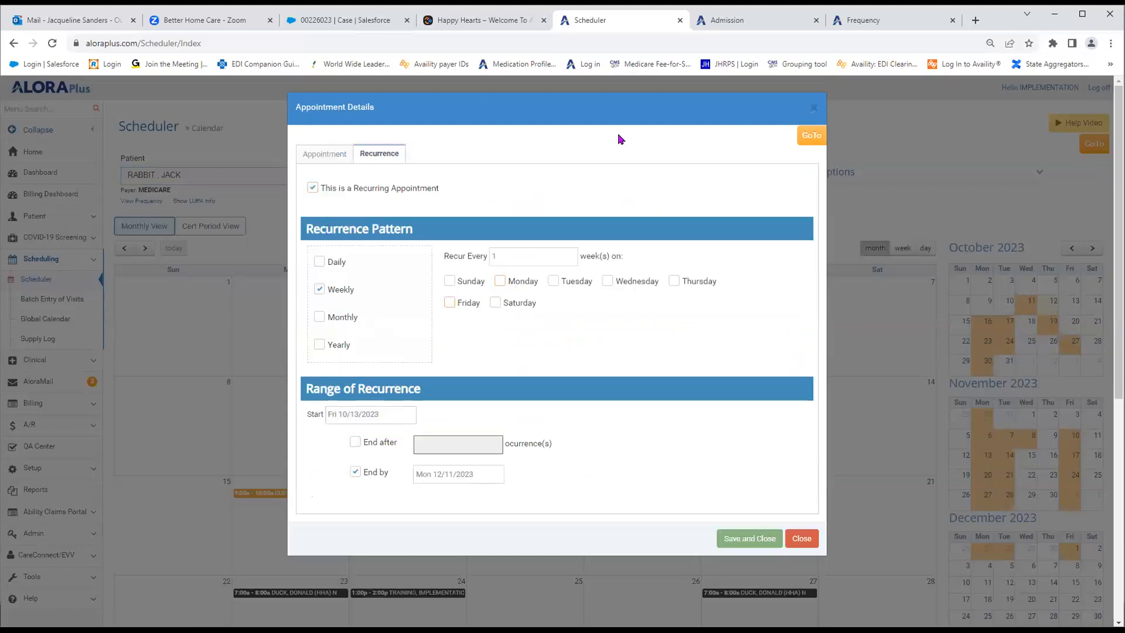
pyautogui.click(500, 281)
# - Try to set the recurrence's End by date more than a year after the 10/13/2023 start
pyautogui.click(449, 482)
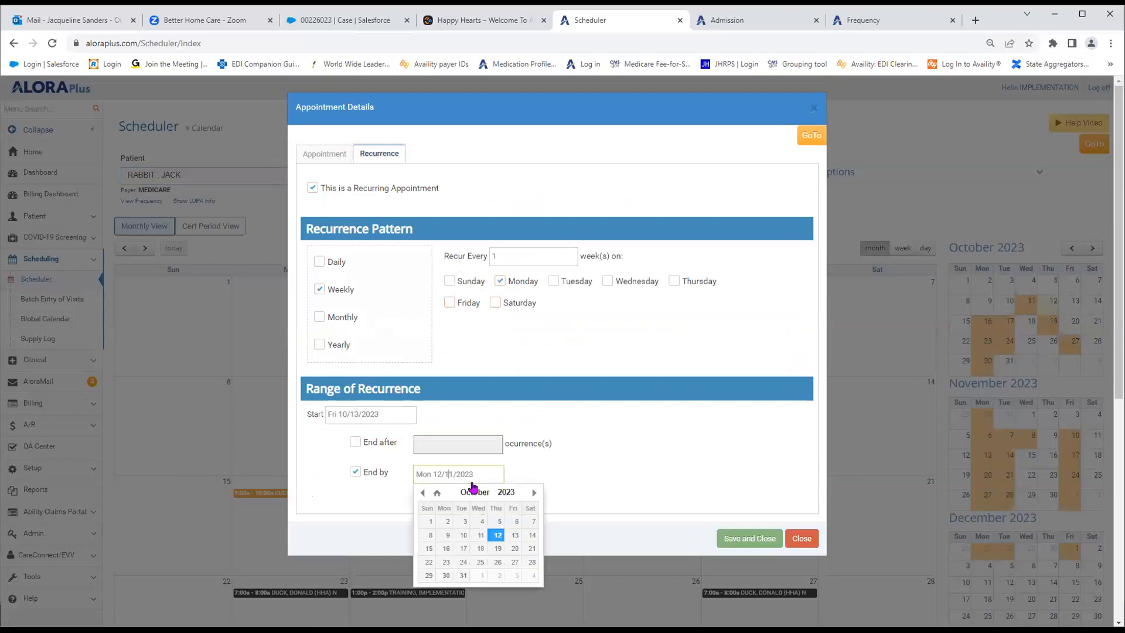
pyautogui.click(508, 496)
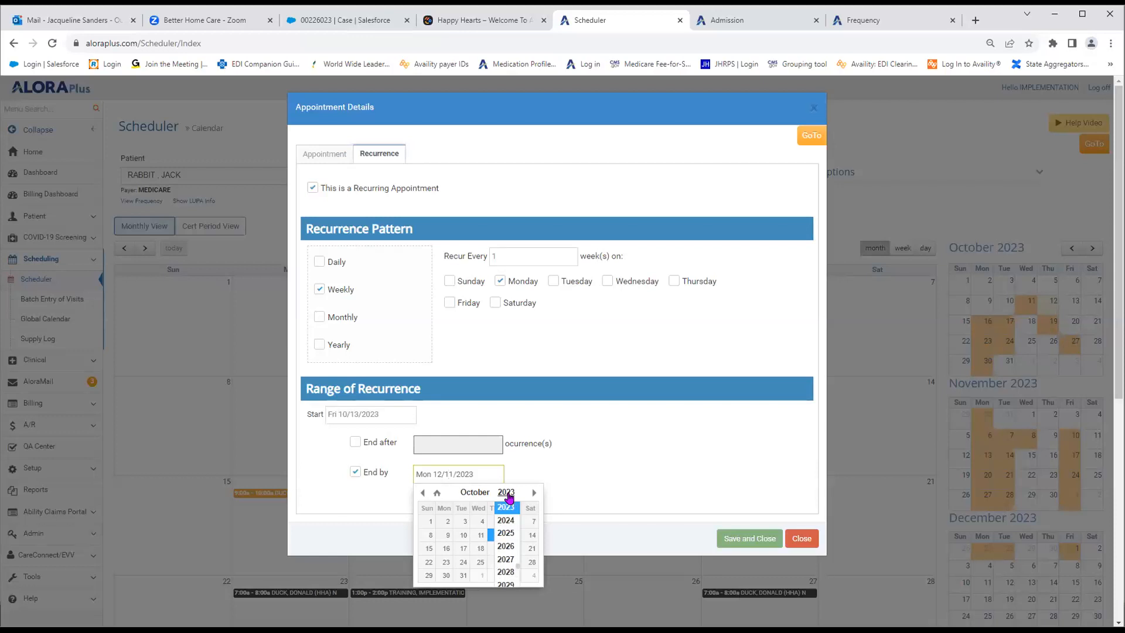
pyautogui.click(507, 521)
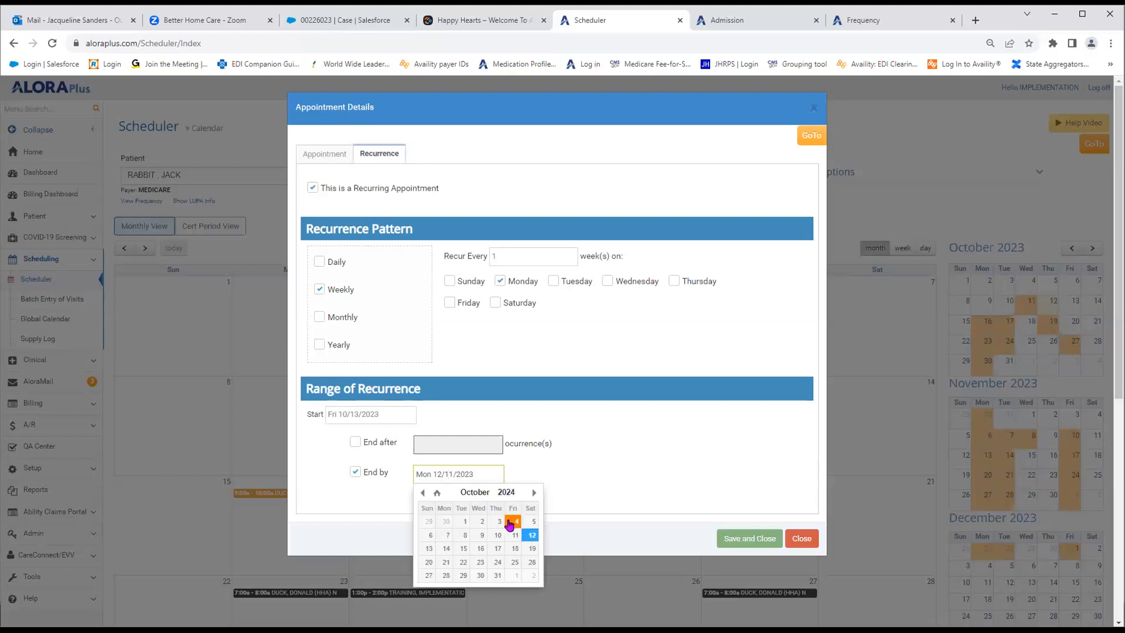
pyautogui.click(533, 494)
pyautogui.click(533, 493)
pyautogui.click(533, 493)
pyautogui.click(423, 494)
pyautogui.click(555, 522)
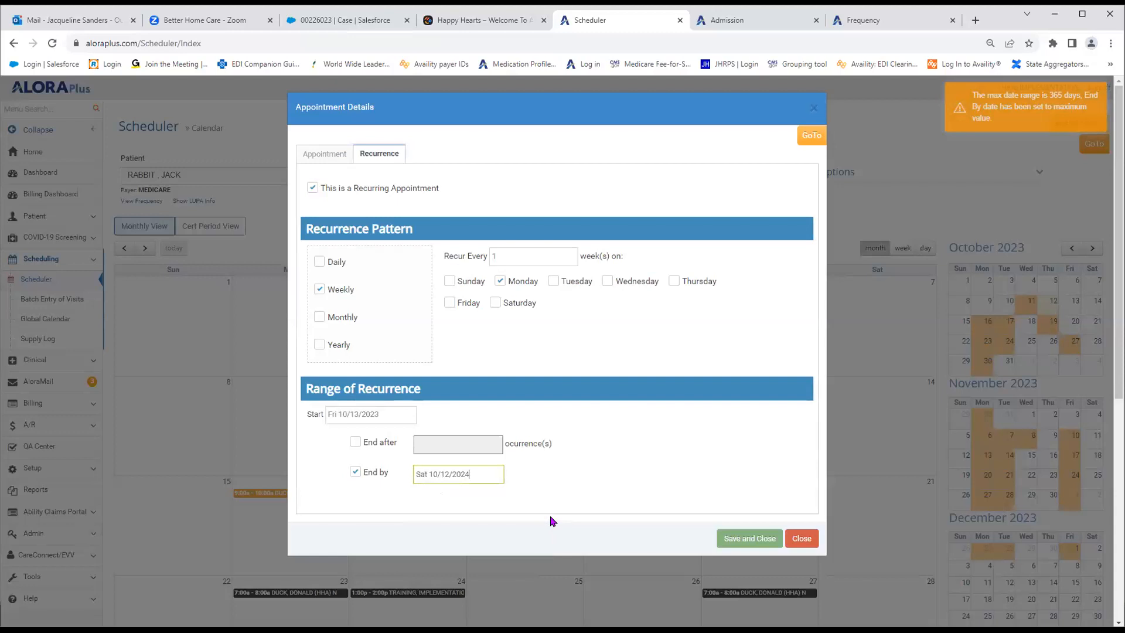
# - Set End by to 10/19/2023, try a November 2024 date instead, and close the appointment without saving
pyautogui.click(457, 478)
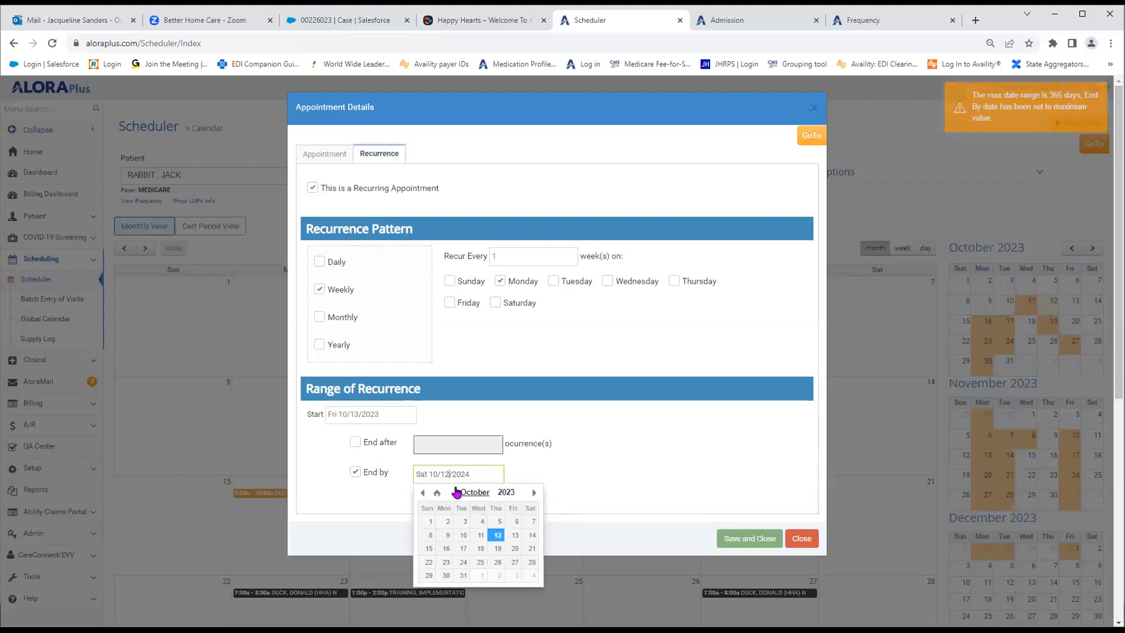
pyautogui.click(498, 548)
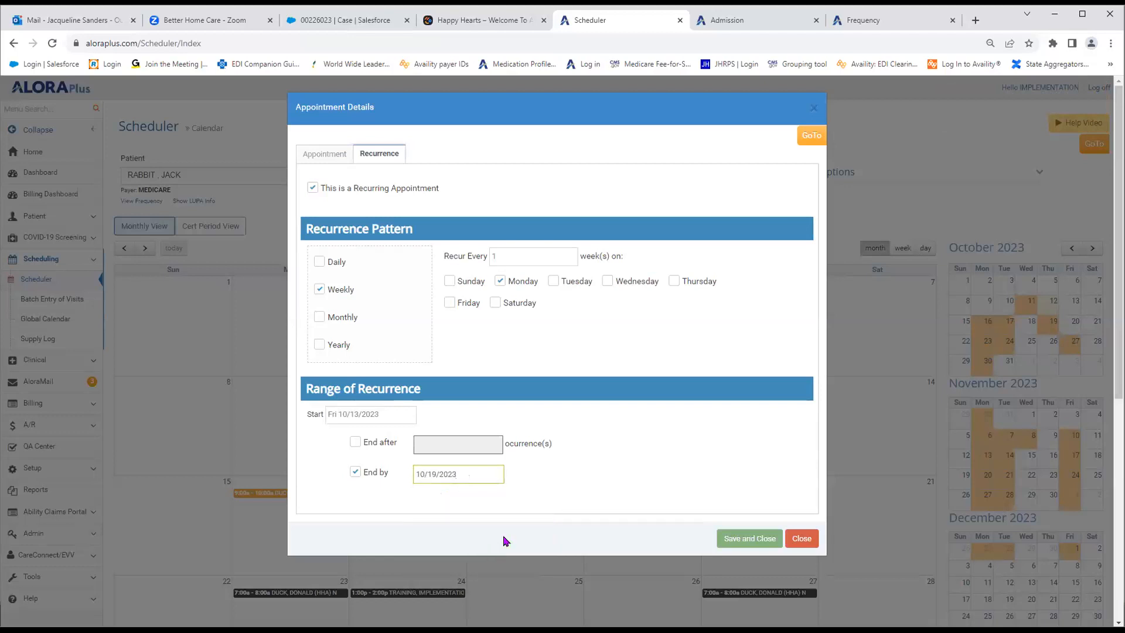
pyautogui.click(457, 474)
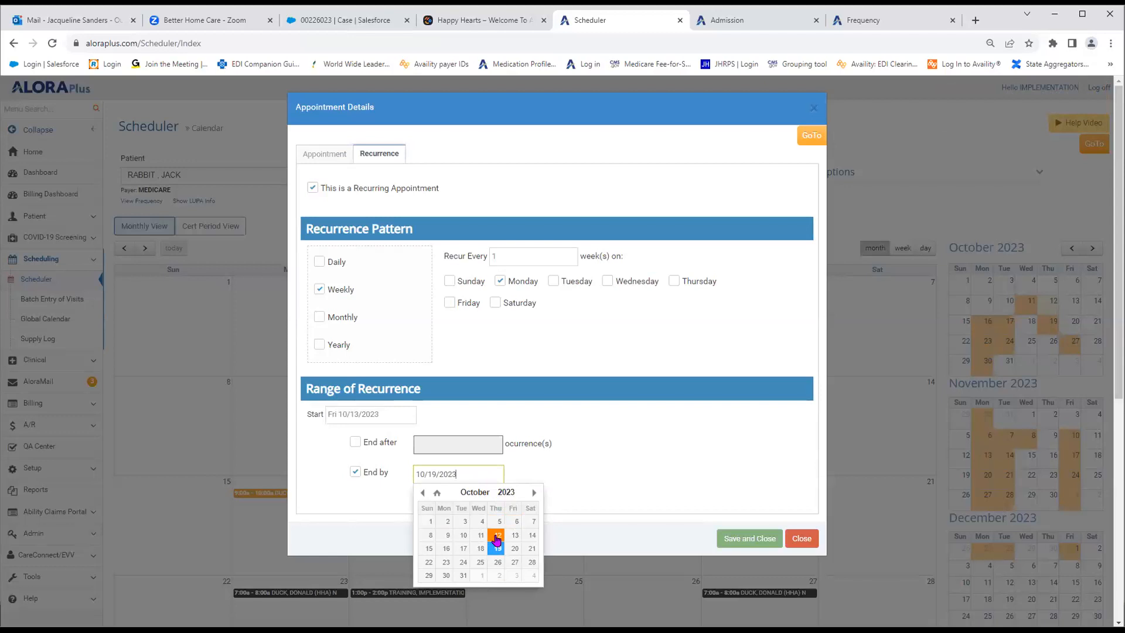
pyautogui.click(507, 492)
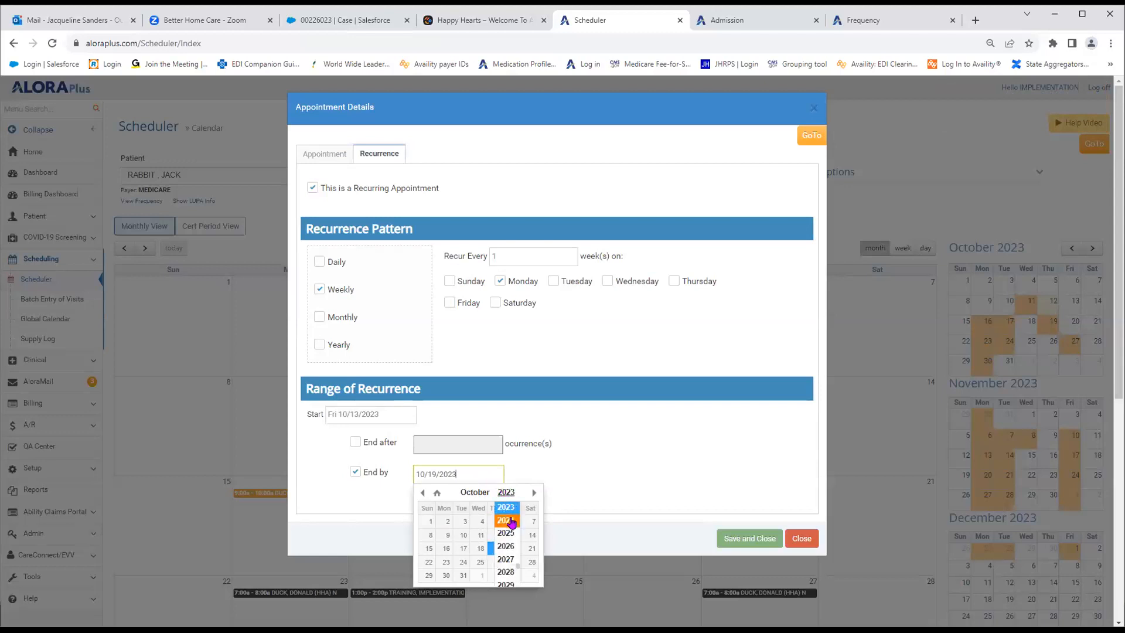
pyautogui.click(511, 520)
pyautogui.click(533, 493)
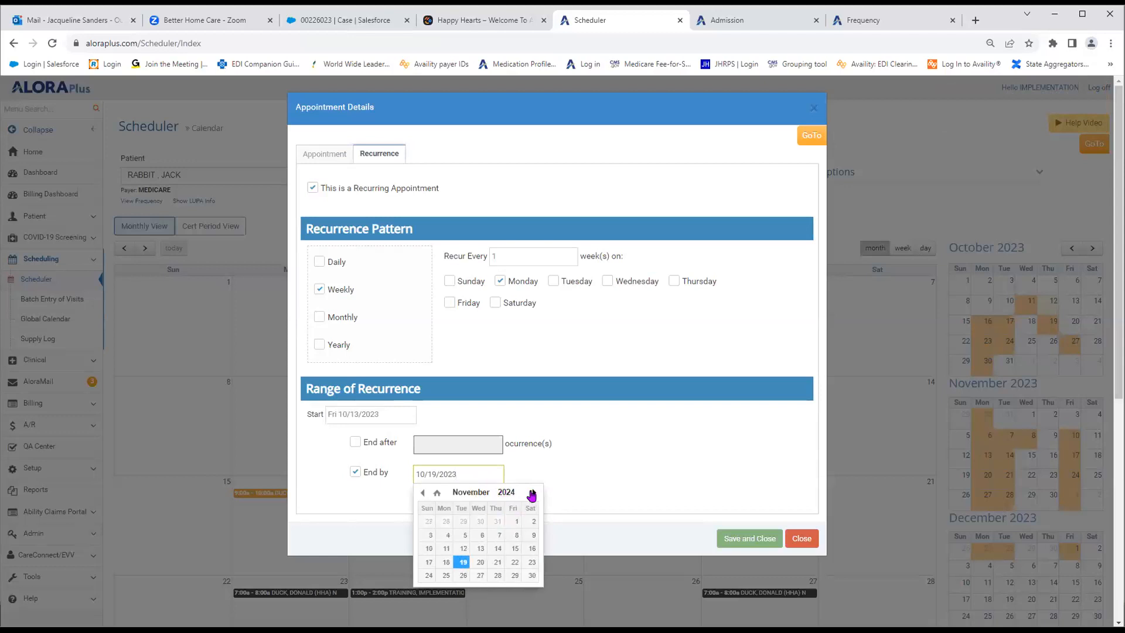
pyautogui.click(516, 522)
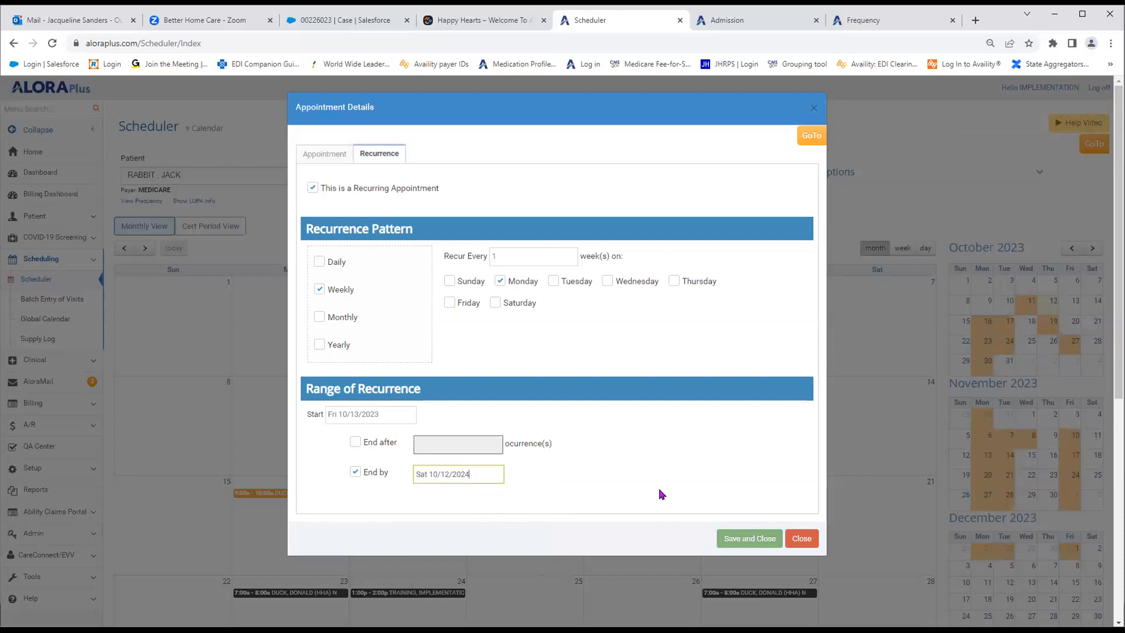
pyautogui.click(815, 110)
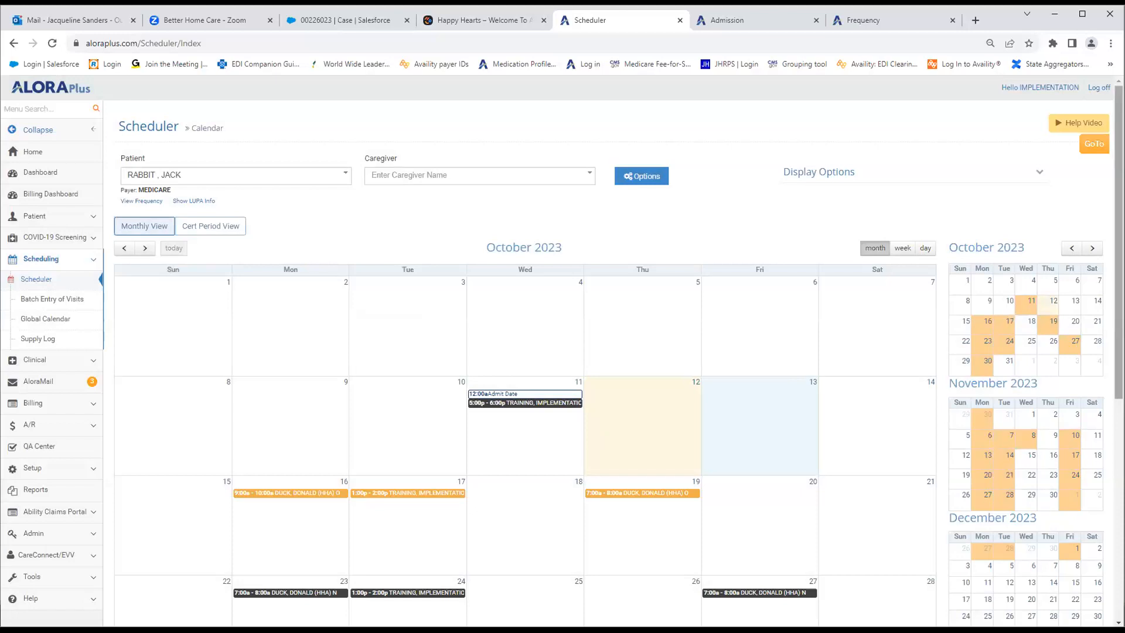
# - Open the Visit List report options and clear the preselected patient
pyautogui.scroll(-1, 680, 364)
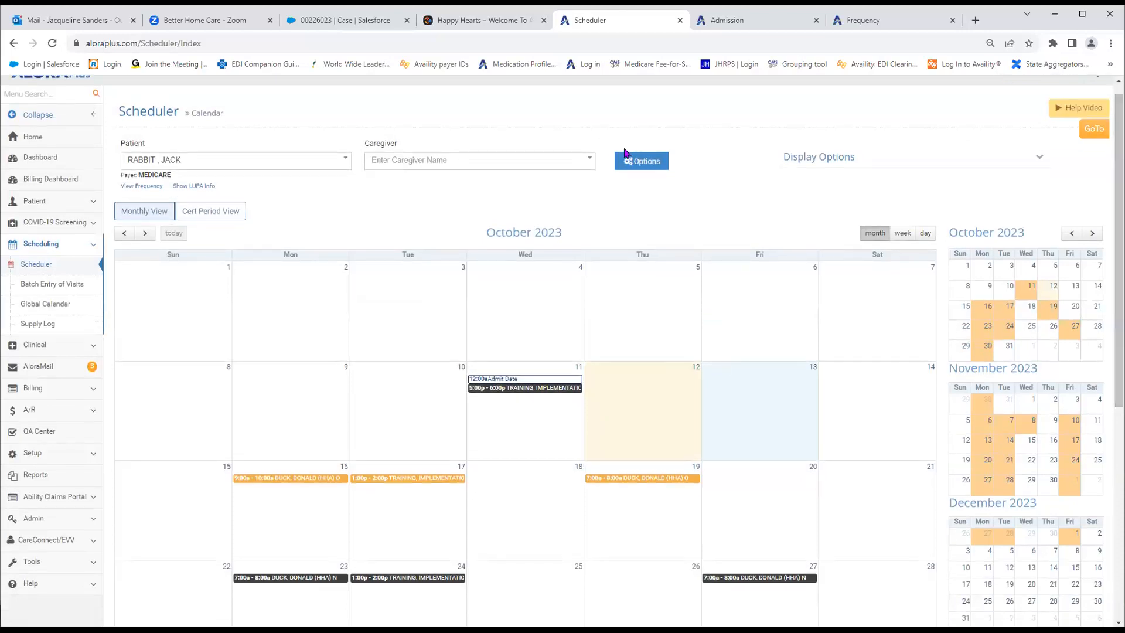
pyautogui.click(630, 164)
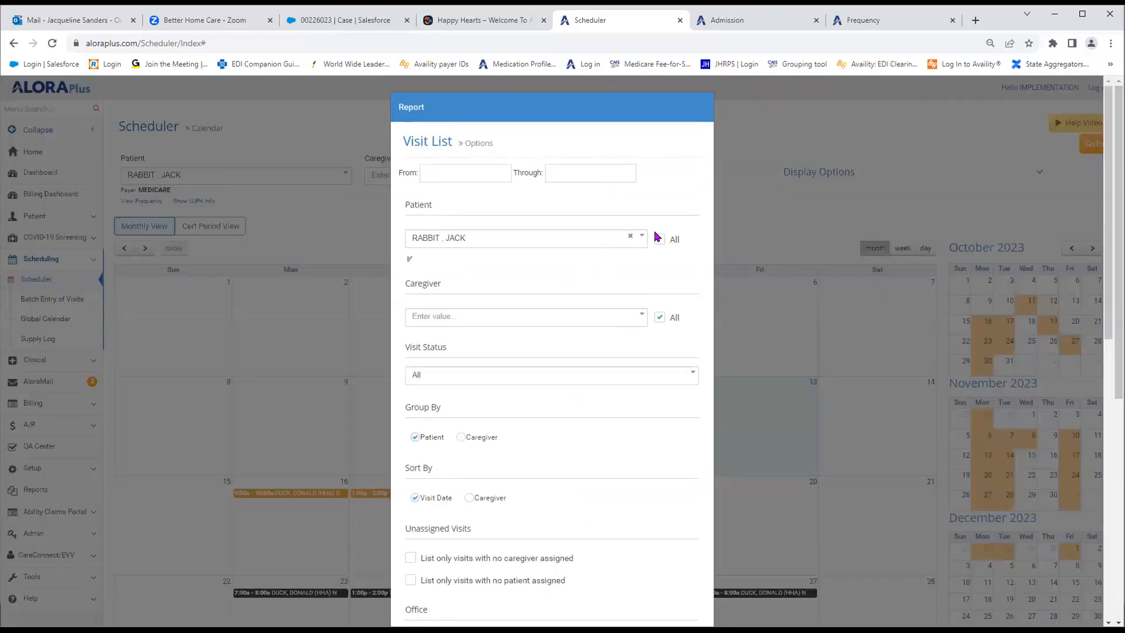
pyautogui.click(662, 317)
pyautogui.click(630, 238)
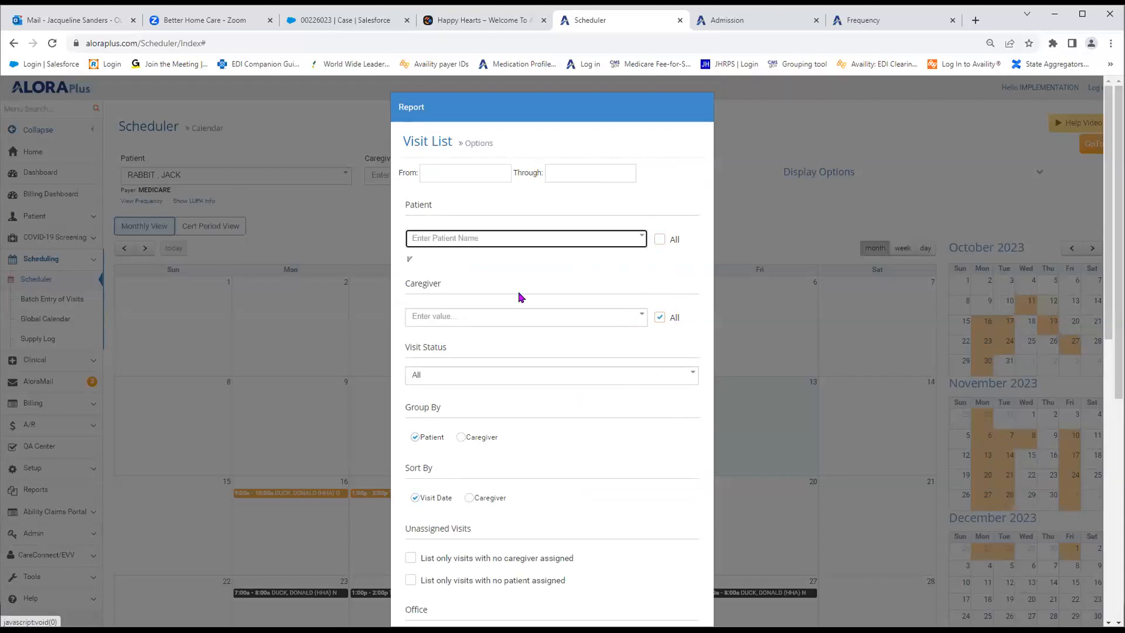
# - Run the Visit List report for 10/15/2023 through 10/21/2023
pyautogui.click(487, 171)
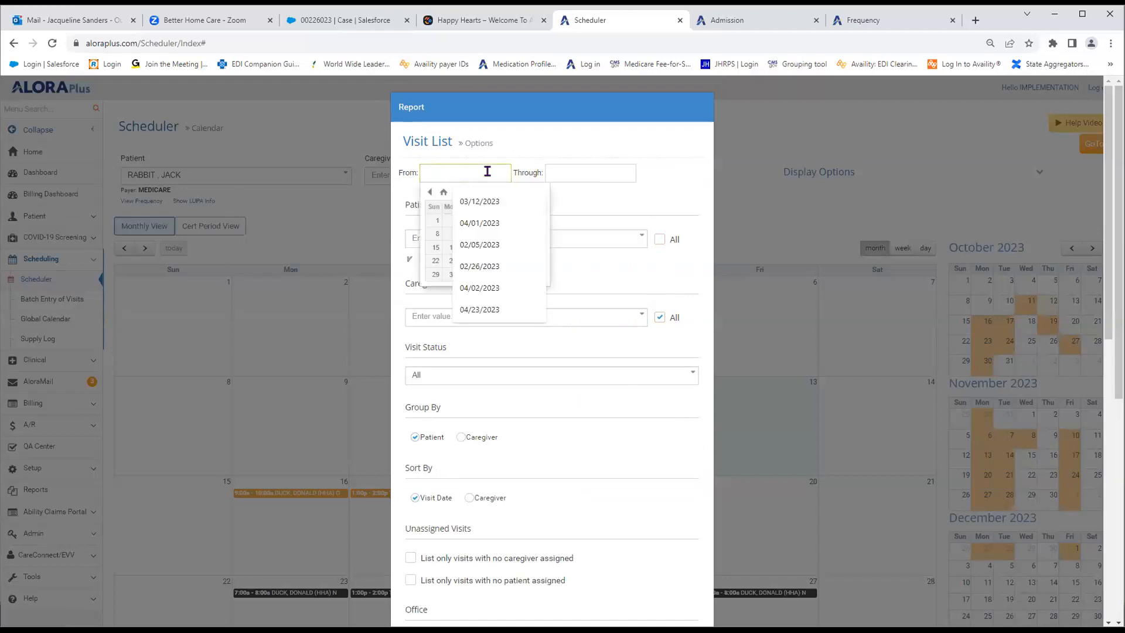
pyautogui.click(488, 172)
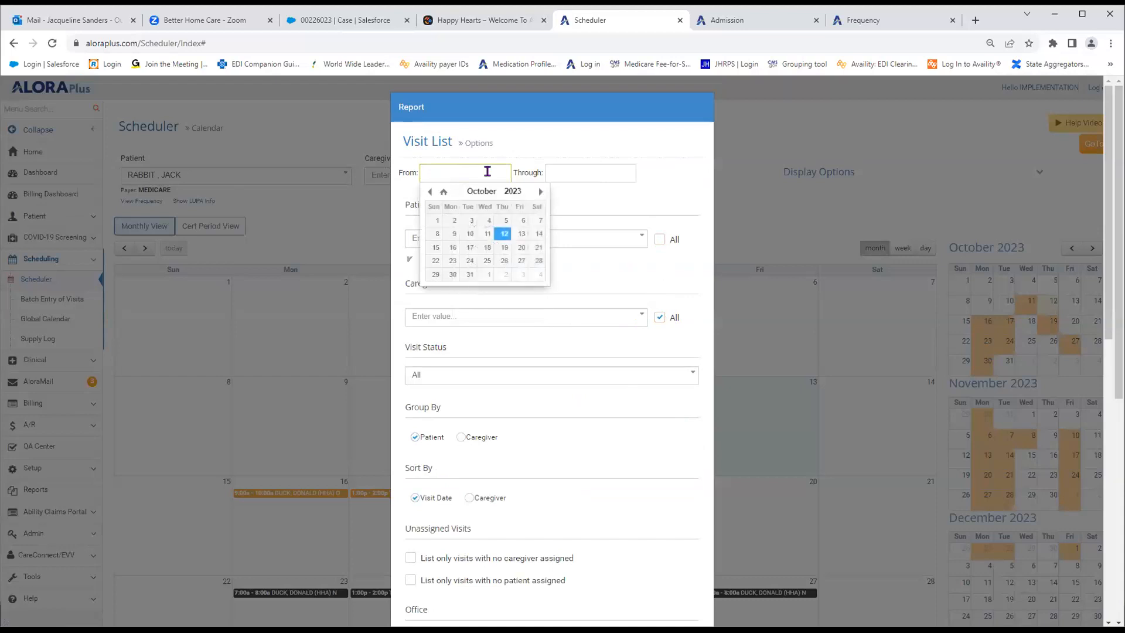
pyautogui.click(434, 248)
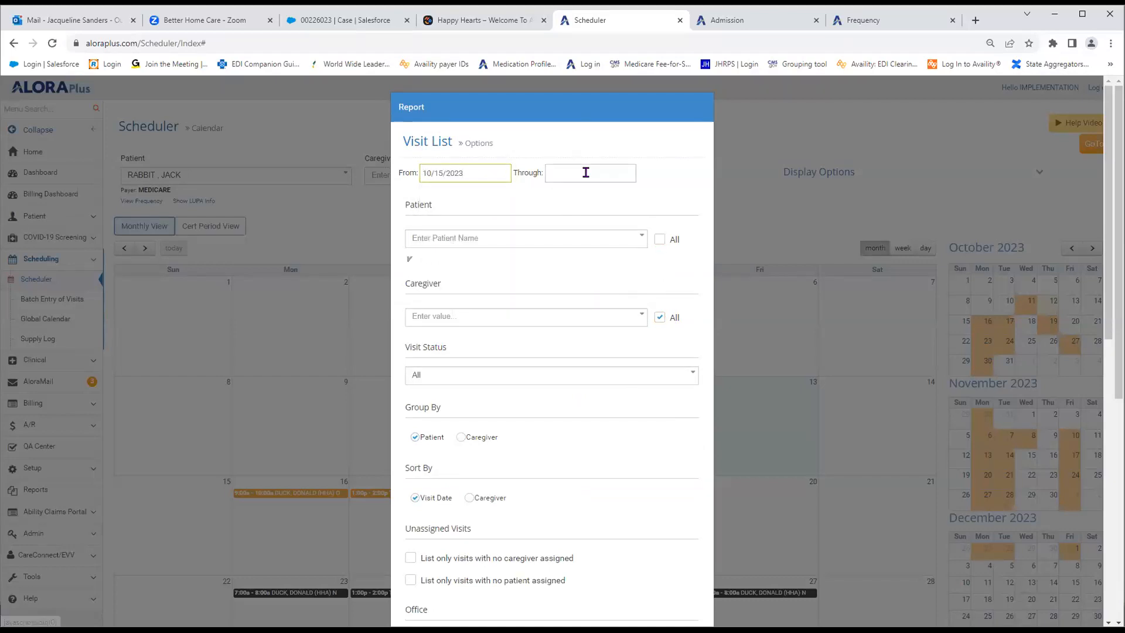
pyautogui.click(587, 172)
pyautogui.click(662, 237)
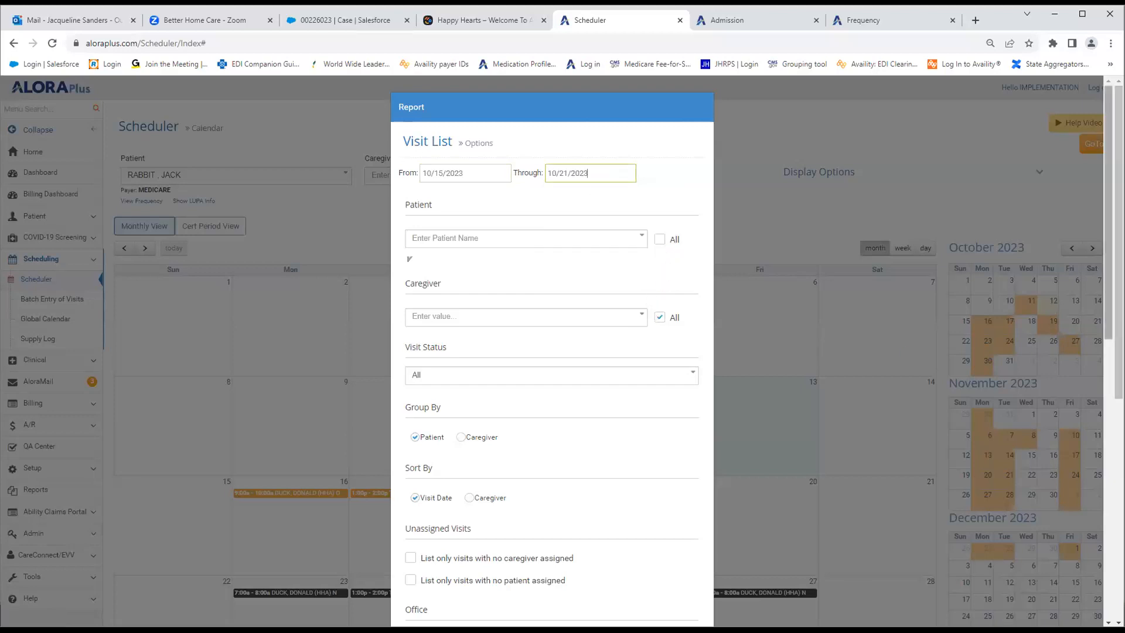
pyautogui.moveTo(1108, 331); pyautogui.dragTo(1103, 613)
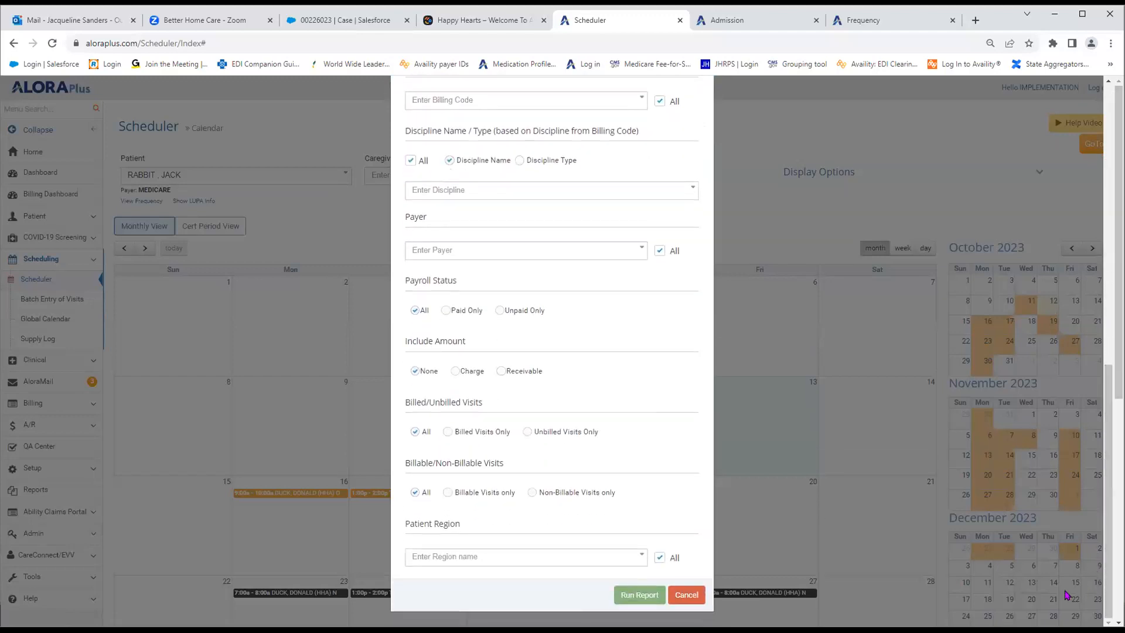
pyautogui.click(634, 596)
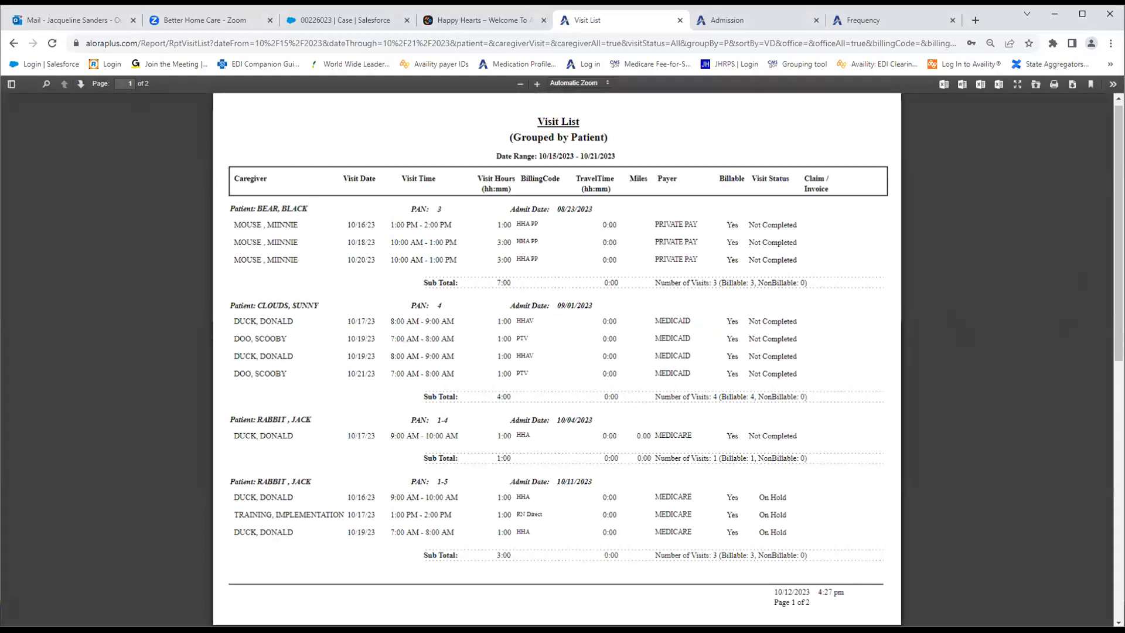
# - Examine both pages of the Visit List report, including the patient subtotals and overall total, and return to the Scheduler
pyautogui.scroll(-2, 557, 361)
pyautogui.scroll(-5, 1106, 353)
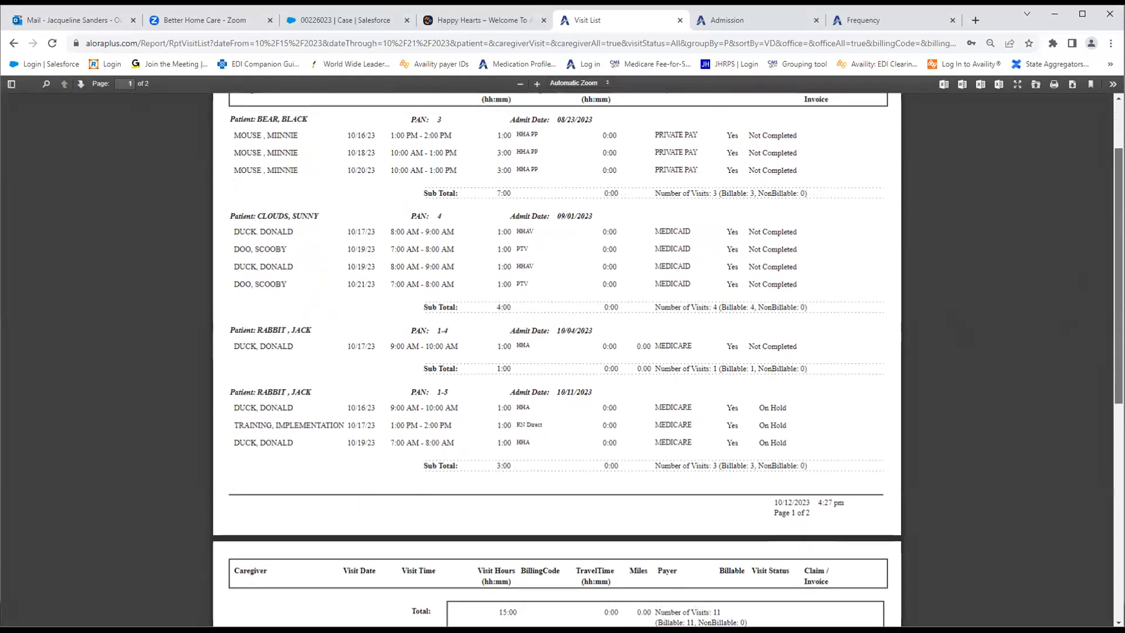
pyautogui.scroll(-4, 1106, 353)
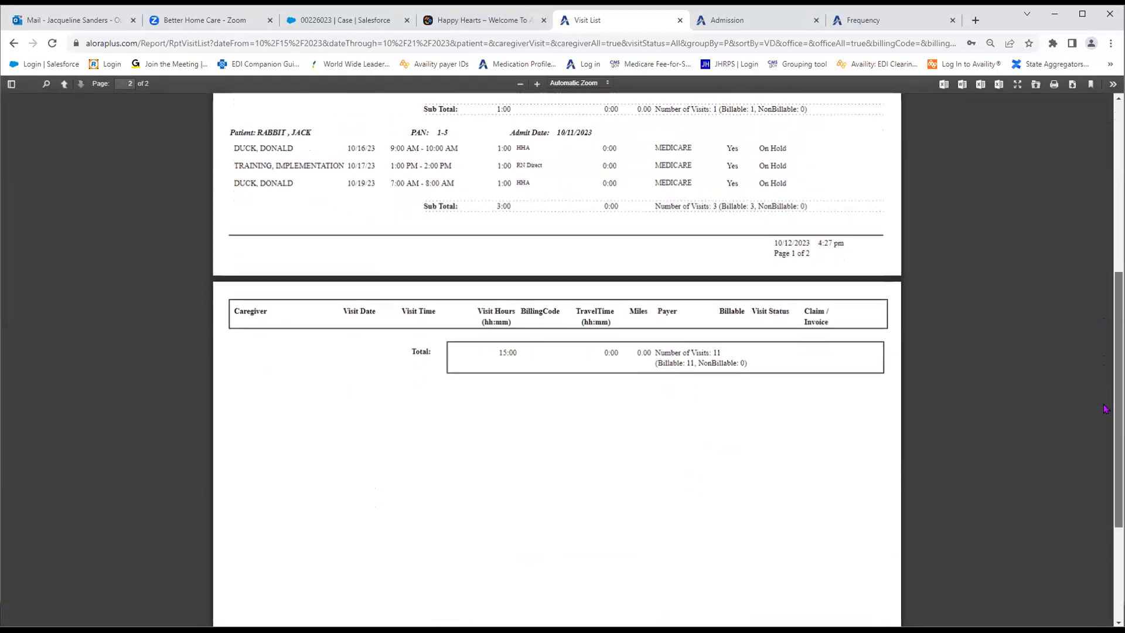
pyautogui.moveTo(1119, 417); pyautogui.dragTo(1099, 208)
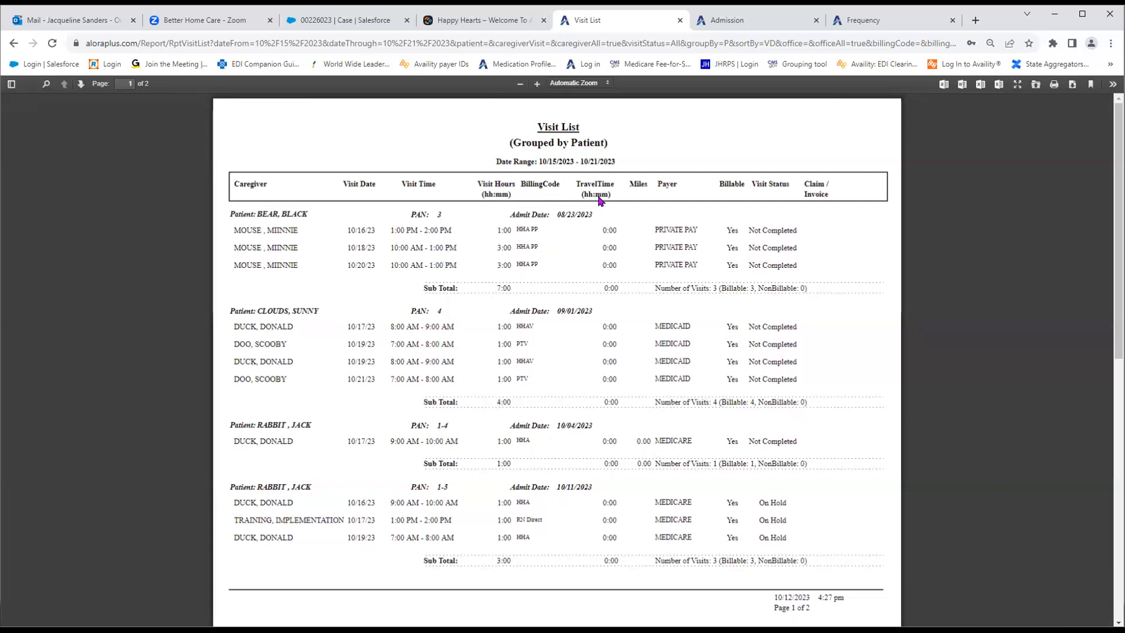
pyautogui.click(13, 43)
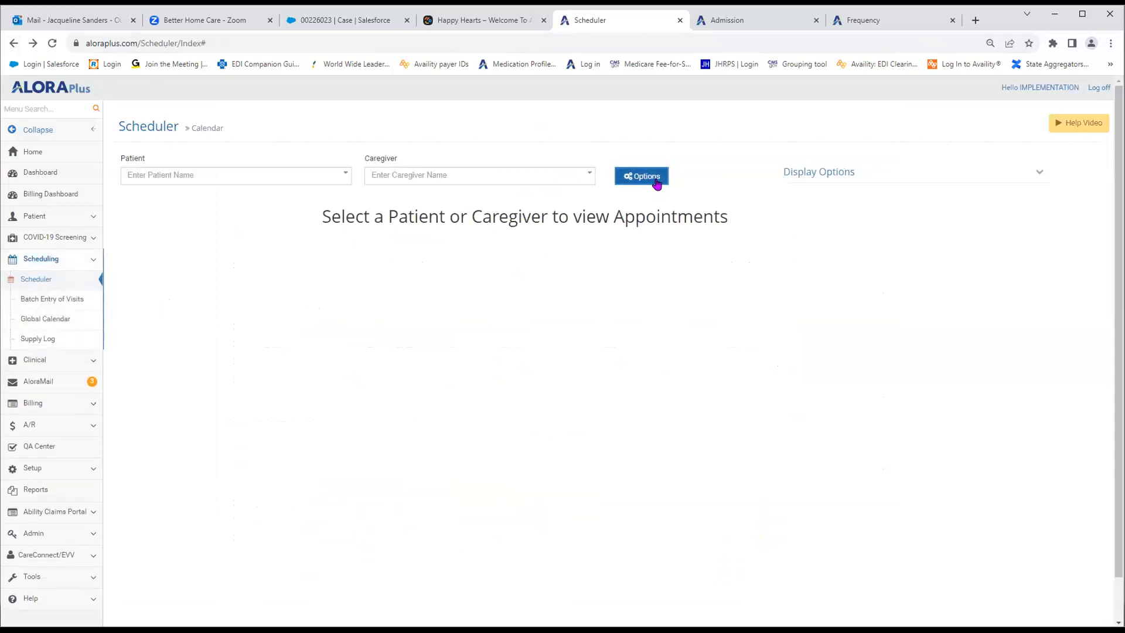
# - Run the Visit List report for all patients and caregivers from 10/12/2023 through 10/31/2023
pyautogui.click(656, 183)
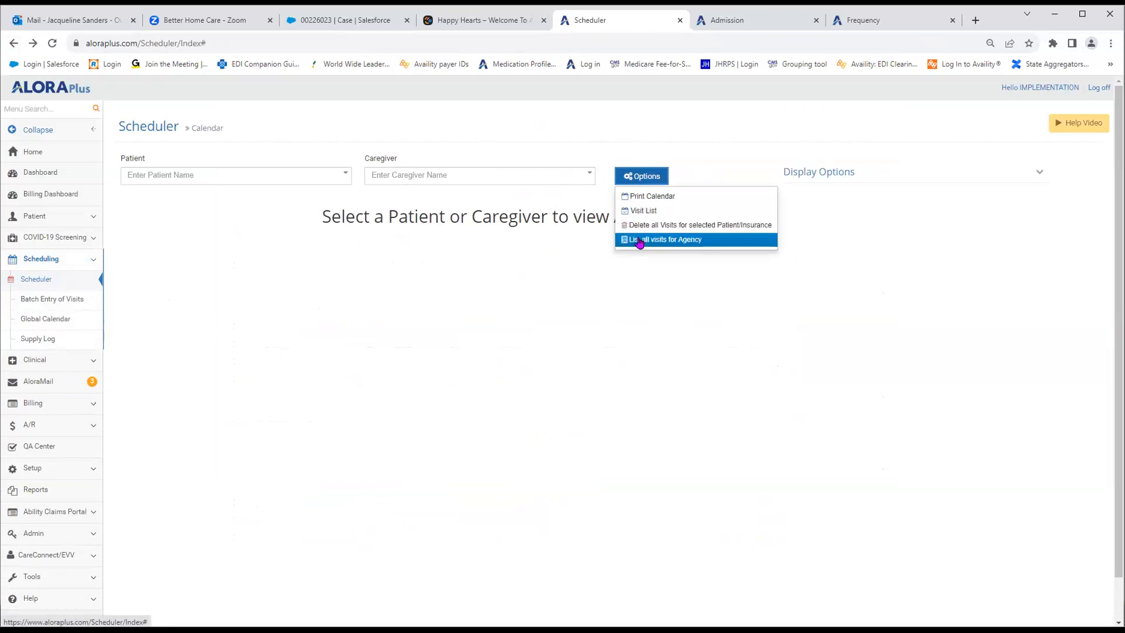
pyautogui.click(636, 211)
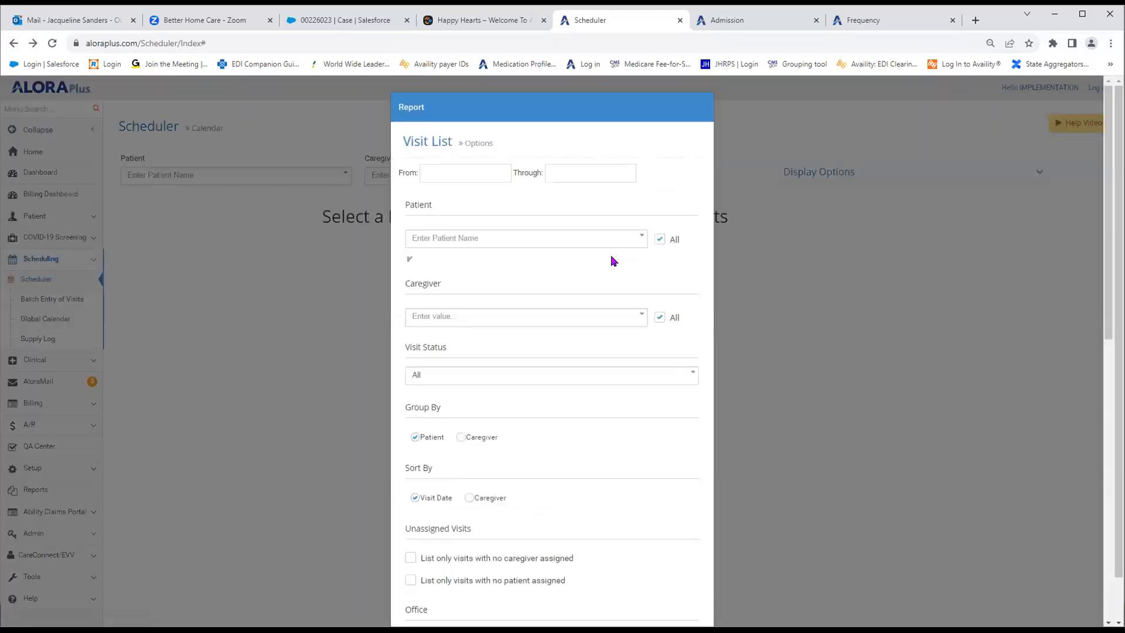
pyautogui.click(471, 172)
pyautogui.click(543, 263)
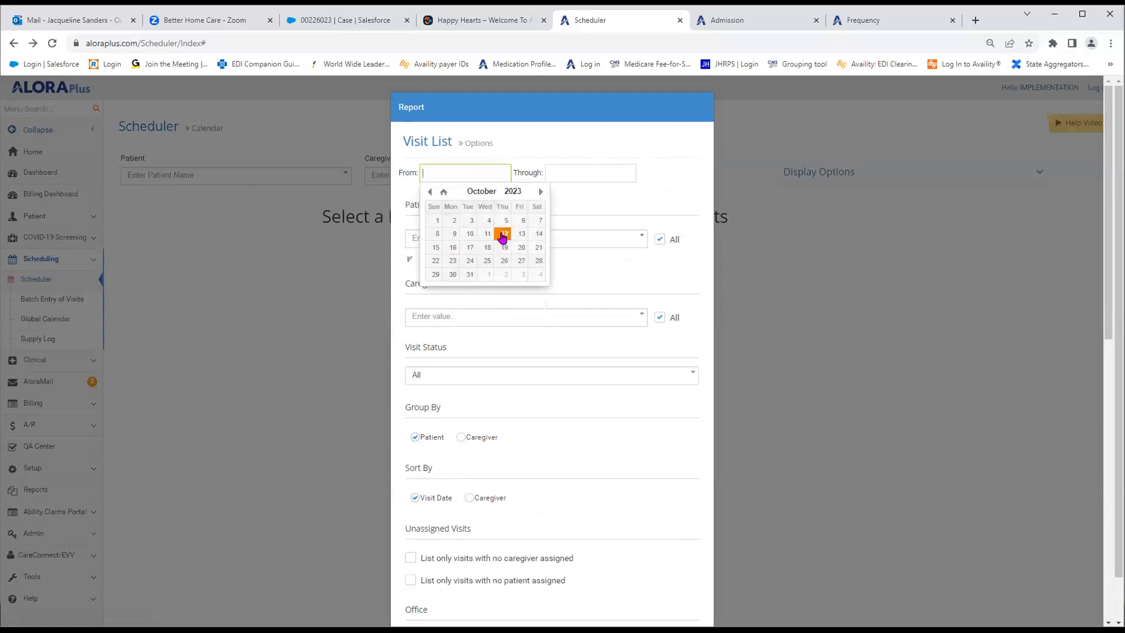
pyautogui.click(504, 233)
pyautogui.click(565, 171)
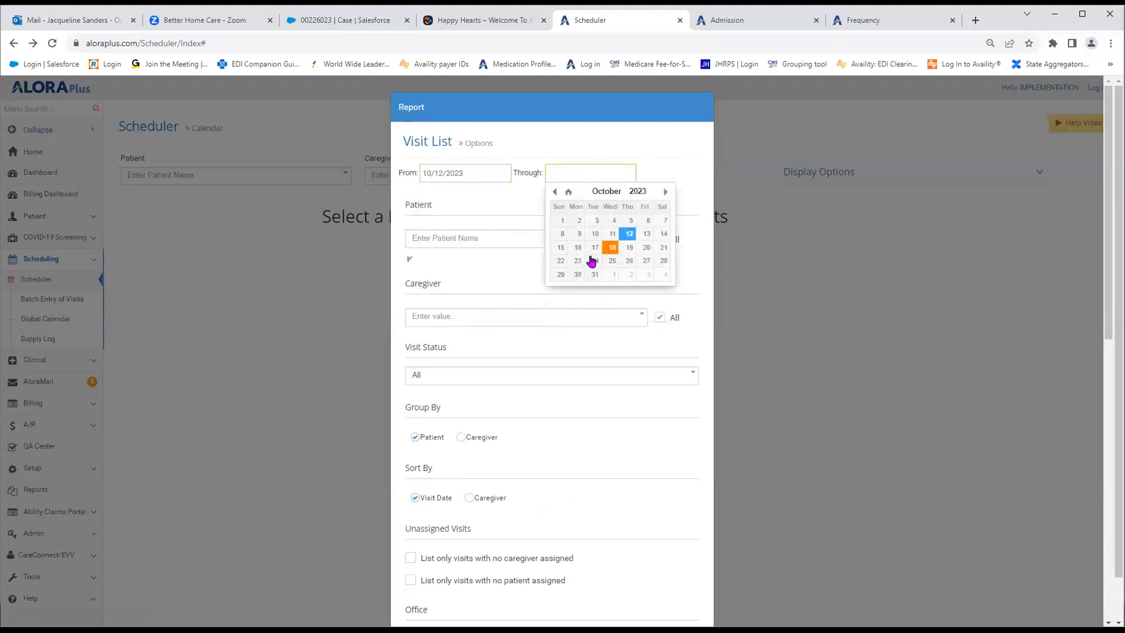
pyautogui.click(594, 274)
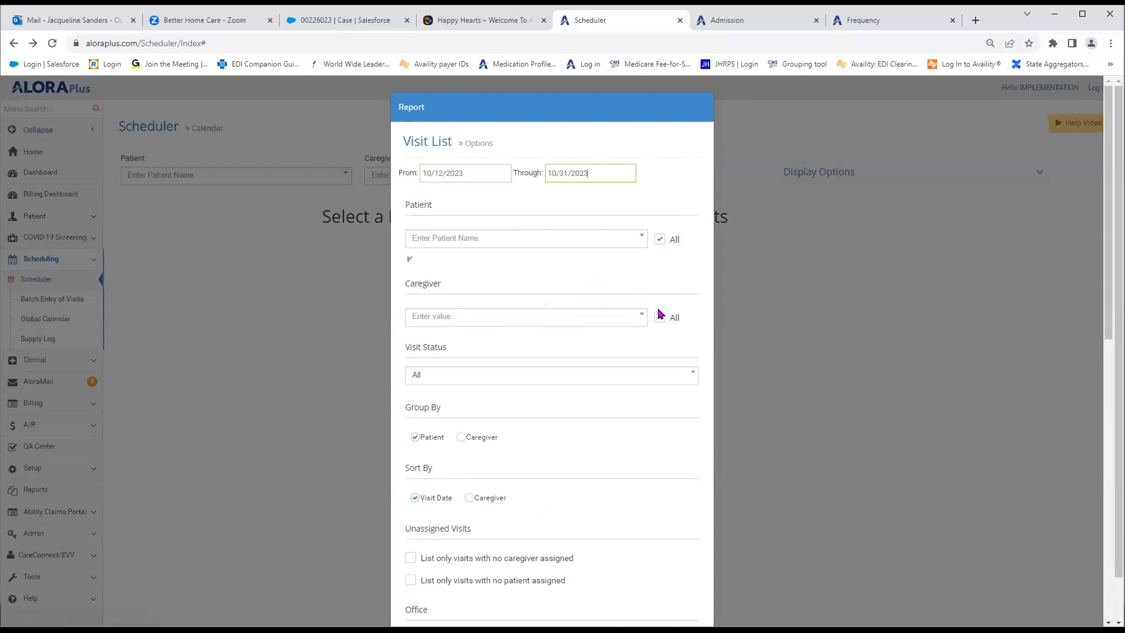
pyautogui.scroll(-6, 552, 352)
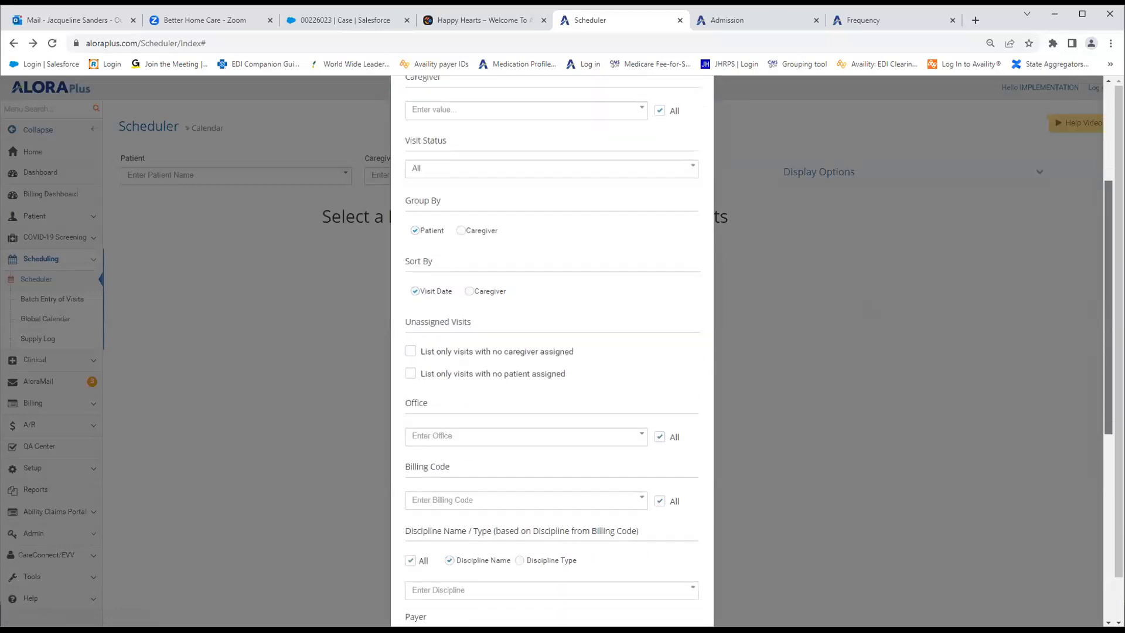
pyautogui.scroll(-4, 552, 352)
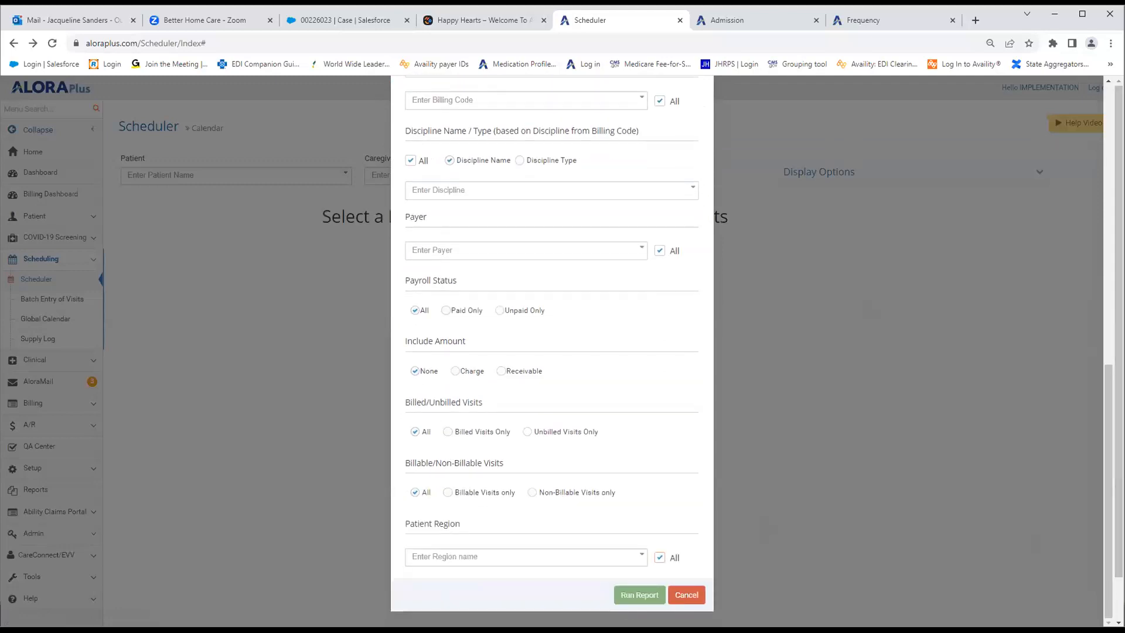
pyautogui.click(649, 596)
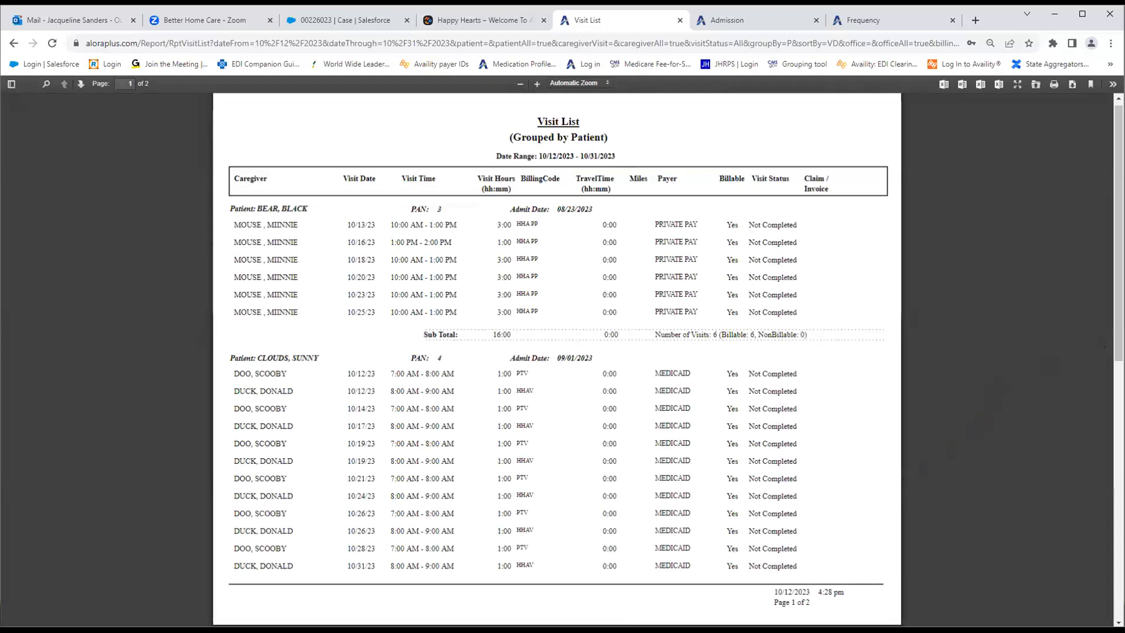
# - Examine the visits listed for each patient and highlight the number of visits in the report's Total row
pyautogui.scroll(-1, 557, 358)
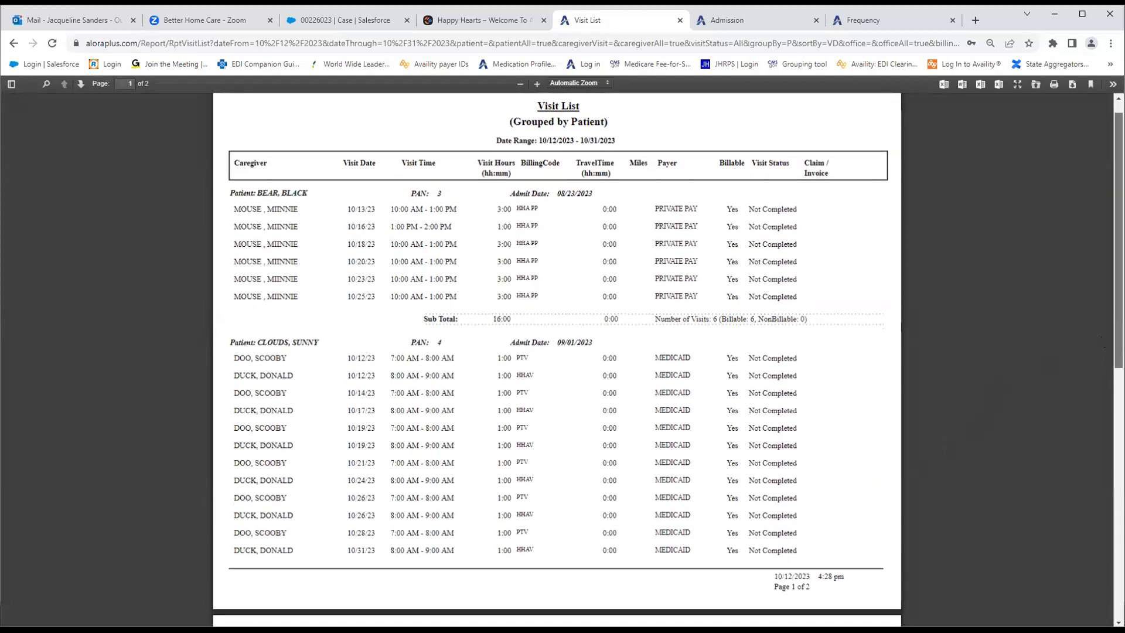
pyautogui.scroll(-2, 556, 357)
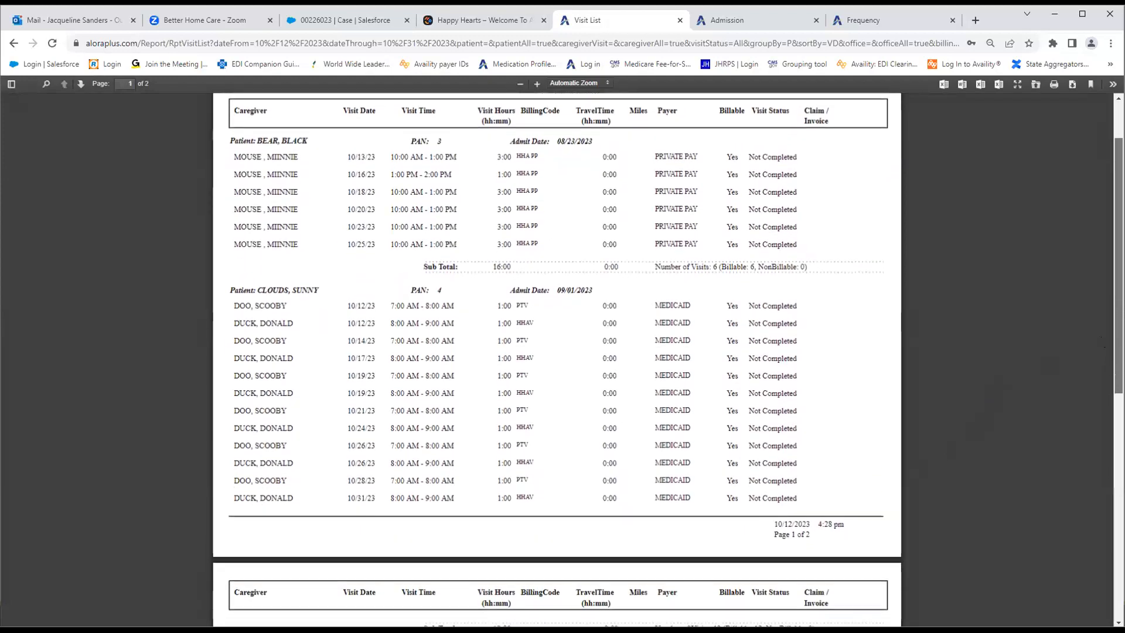
pyautogui.scroll(-3, 557, 357)
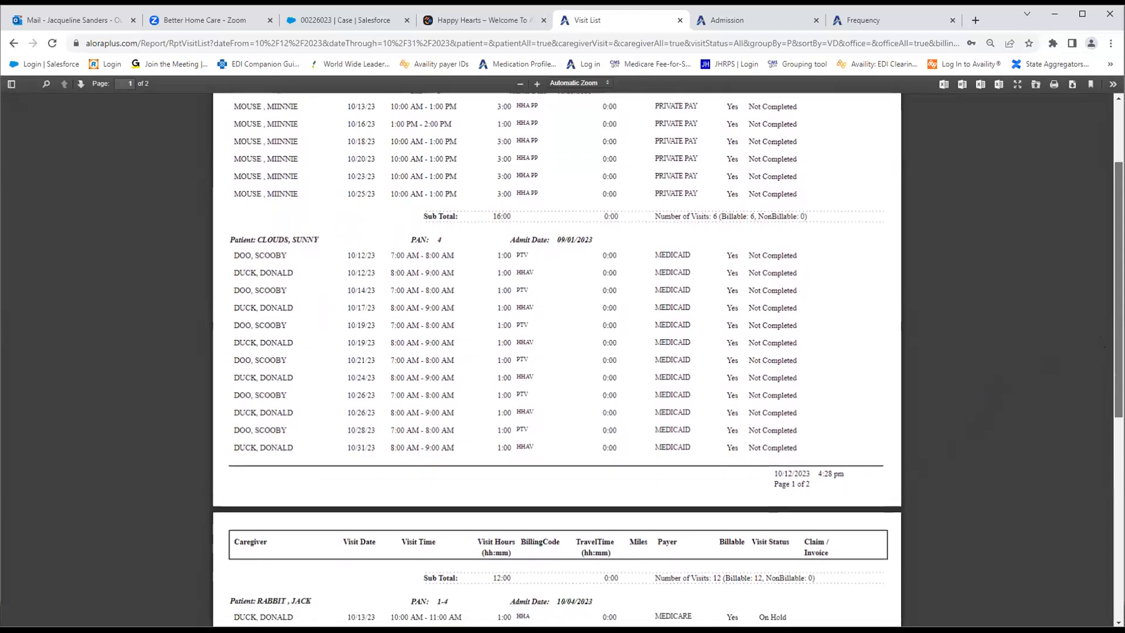
pyautogui.scroll(-4, 557, 357)
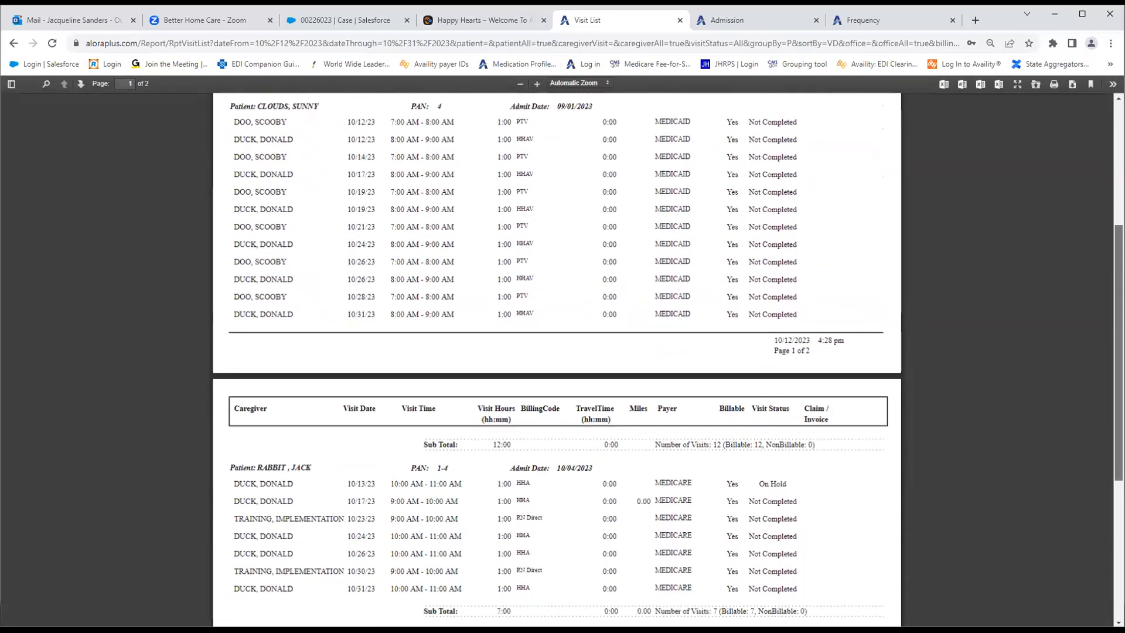
pyautogui.scroll(-3, 525, 526)
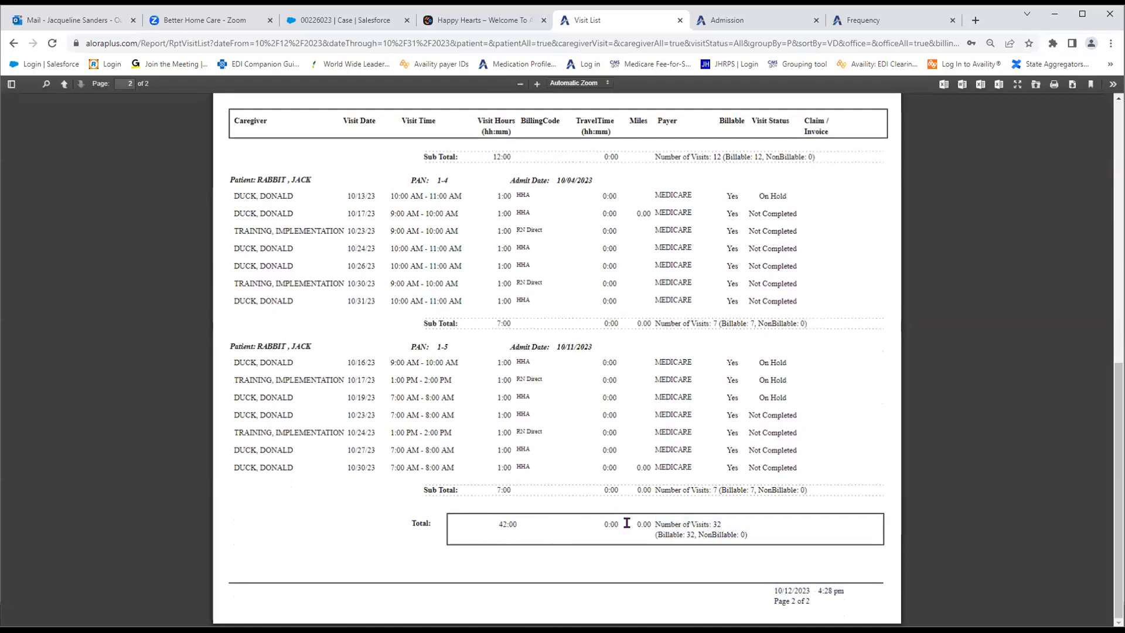
pyautogui.moveTo(731, 525); pyautogui.dragTo(666, 522)
pyautogui.click(1057, 109)
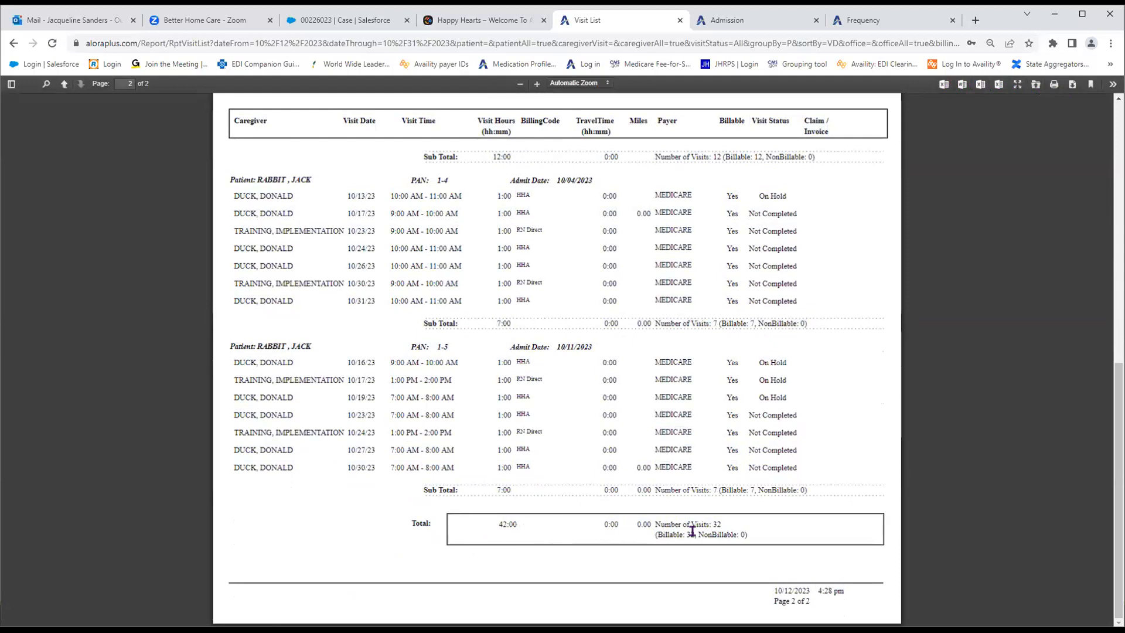
pyautogui.moveTo(731, 526); pyautogui.dragTo(504, 592)
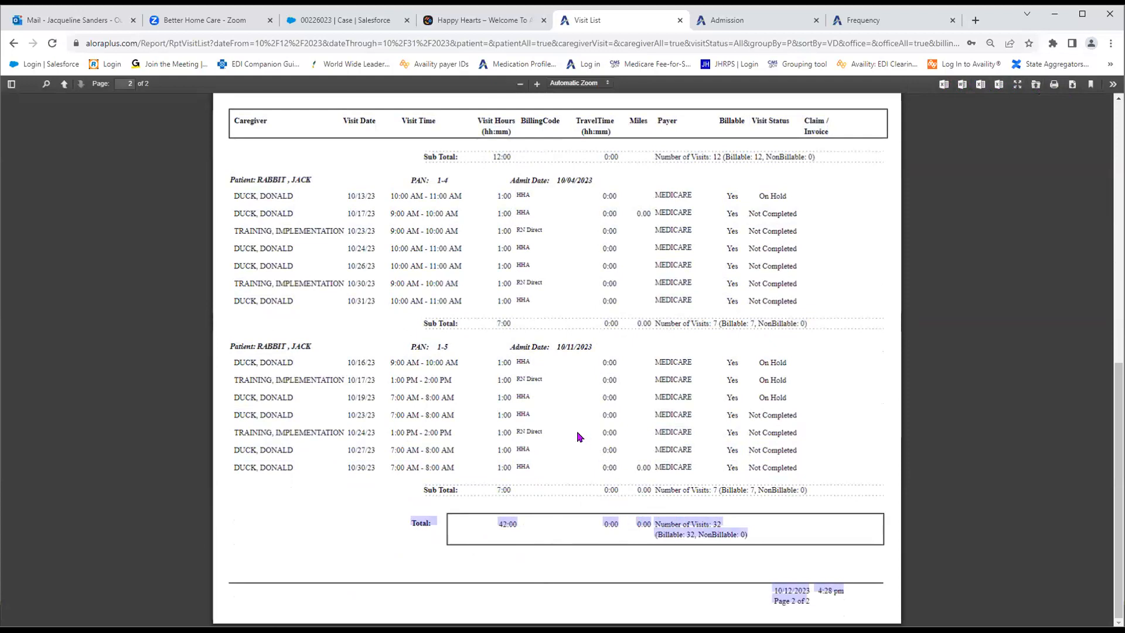
# - Check the billing codes listed under the 10/04/2023 admission and return to the Scheduler
pyautogui.click(517, 191)
pyautogui.moveTo(526, 191); pyautogui.dragTo(525, 249)
pyautogui.click(522, 264)
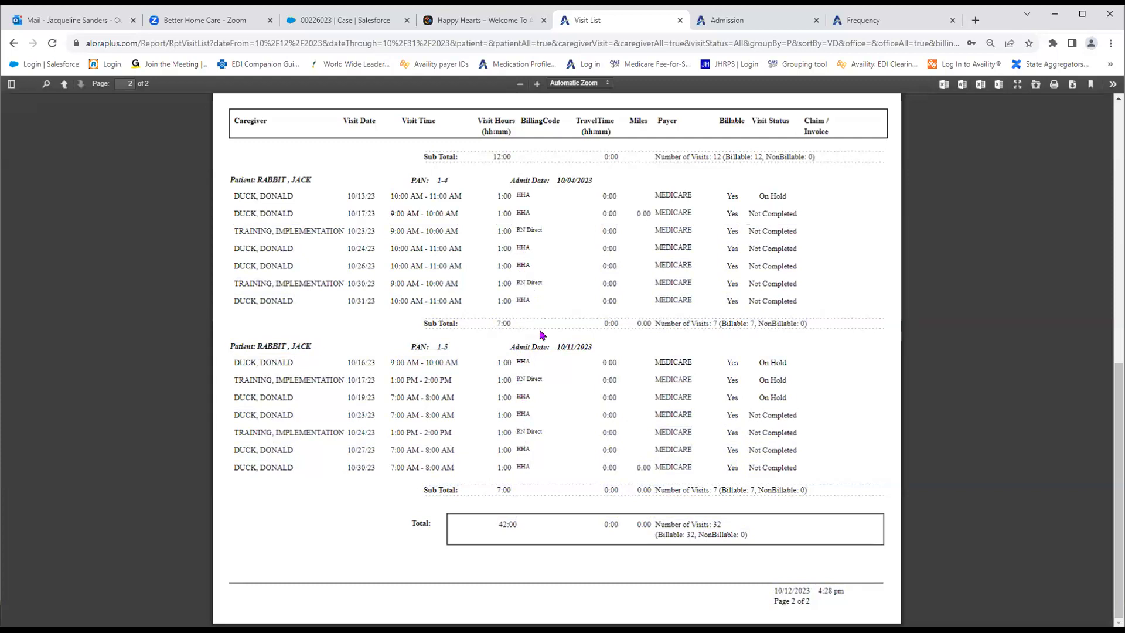
pyautogui.click(13, 46)
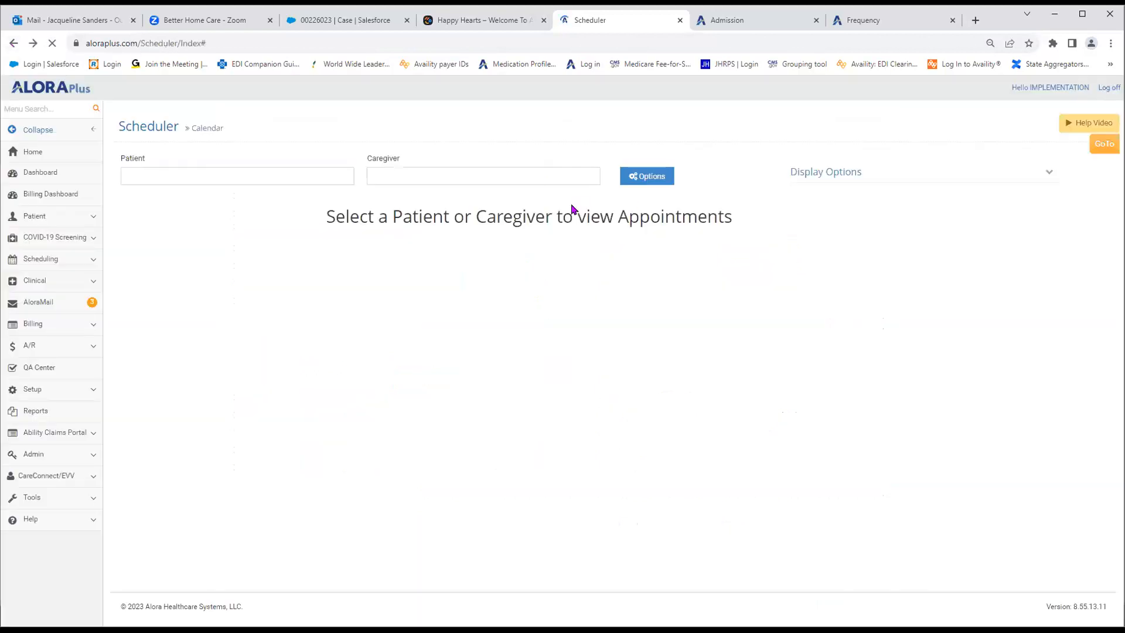
pyautogui.click(647, 177)
pyautogui.click(627, 197)
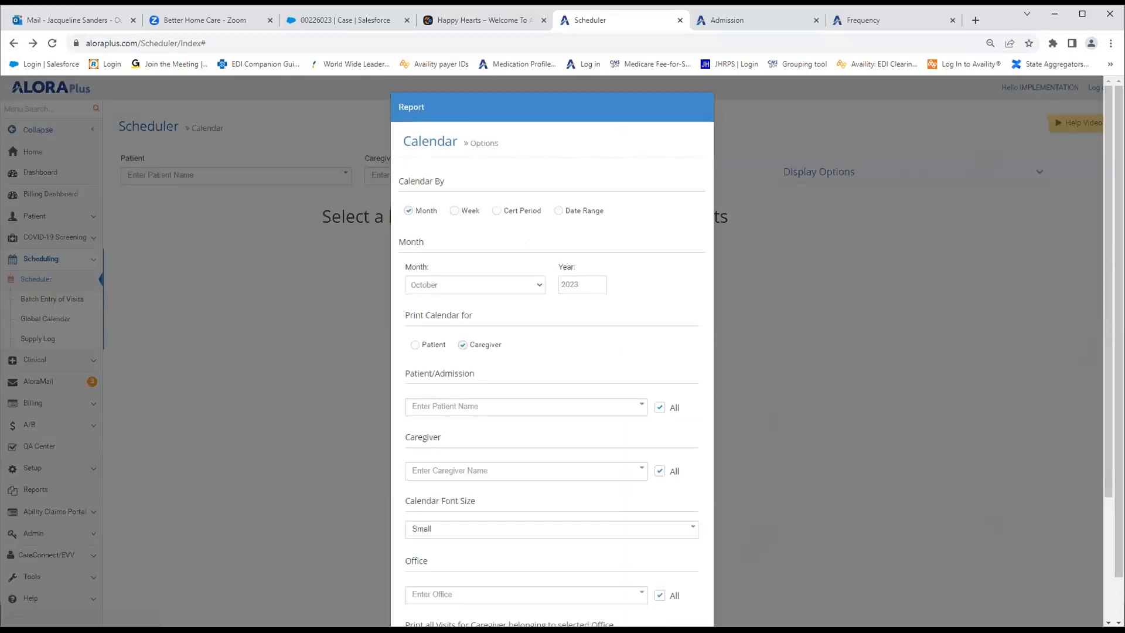
pyautogui.scroll(-4, 1049, 501)
pyautogui.click(686, 594)
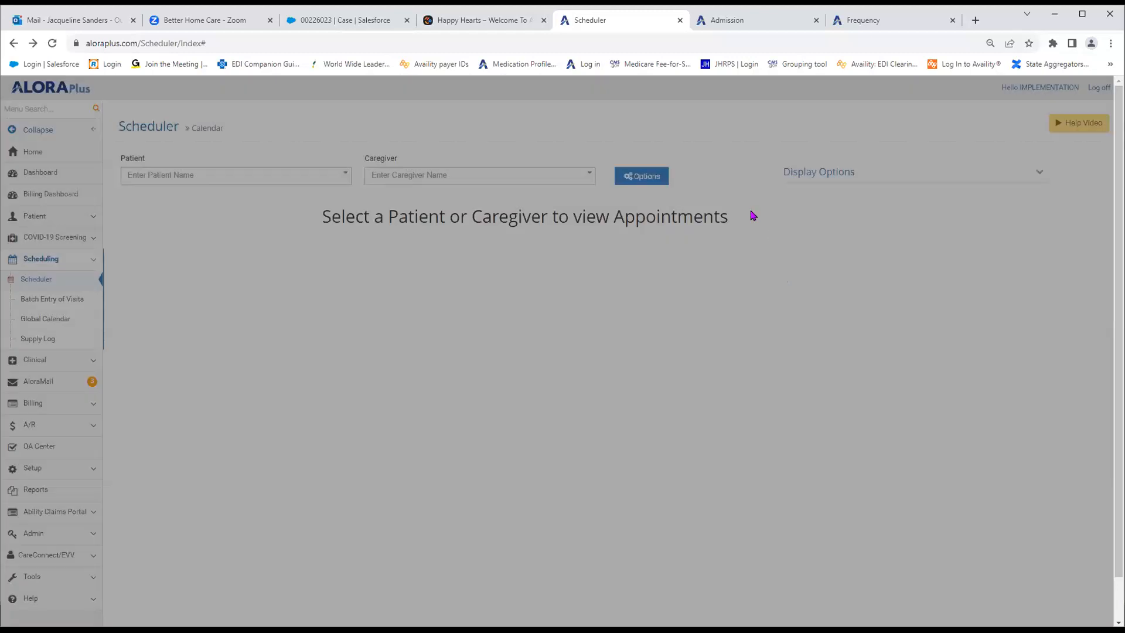
# - Open the Visit List report options for the whole agency and set the date range from 10/12/2023 through 10/31/2023
pyautogui.click(657, 179)
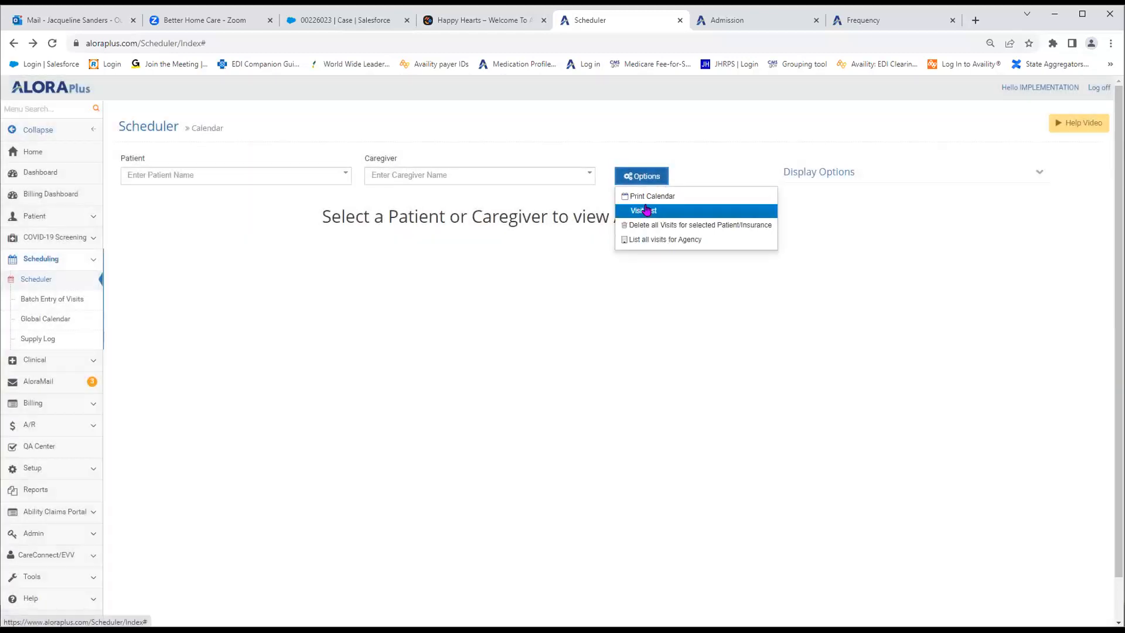
pyautogui.click(704, 240)
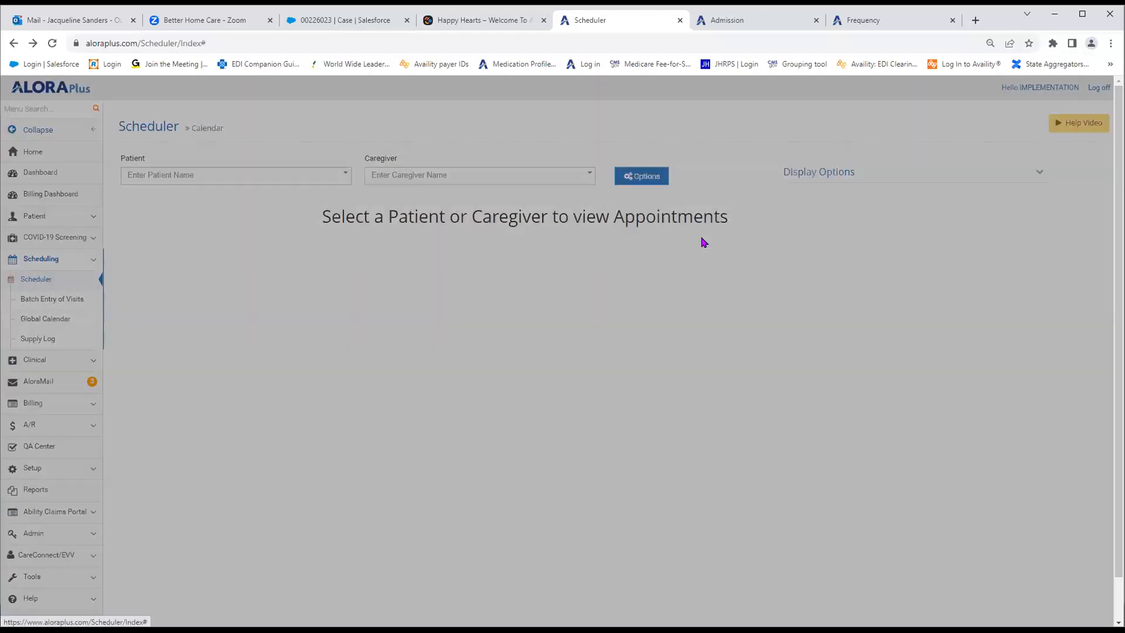
pyautogui.click(477, 172)
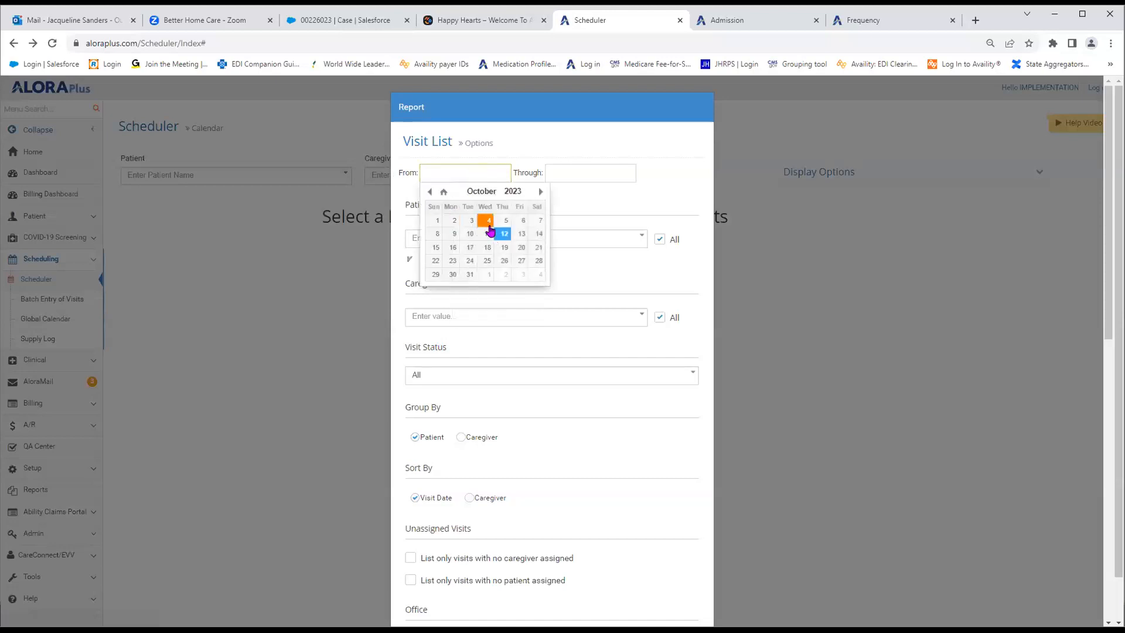
pyautogui.click(504, 233)
pyautogui.click(560, 174)
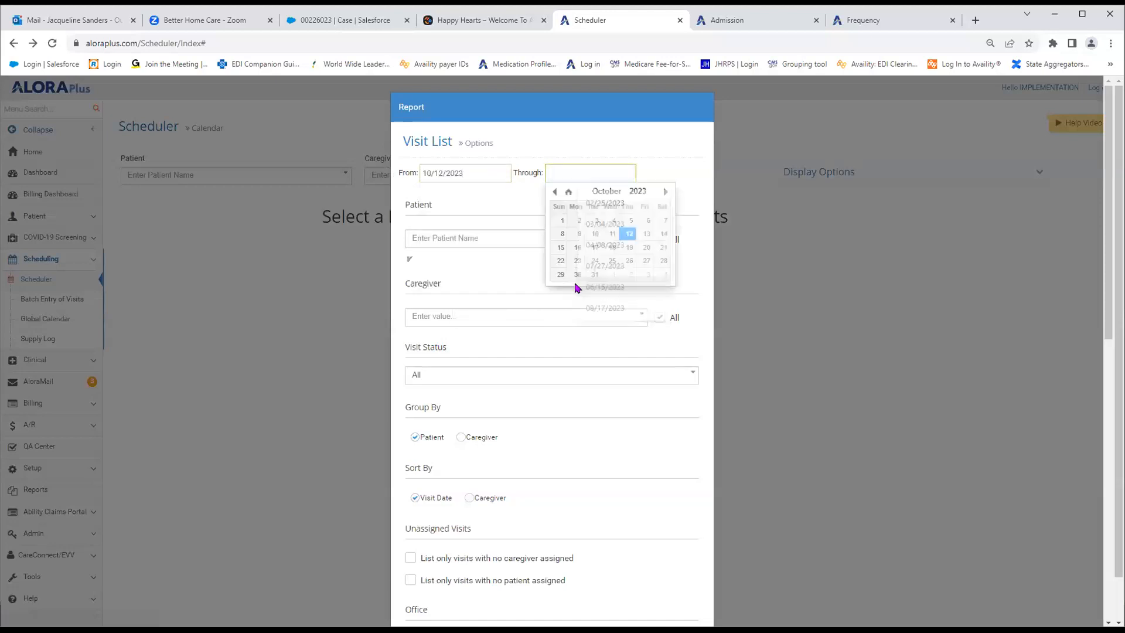
pyautogui.click(595, 275)
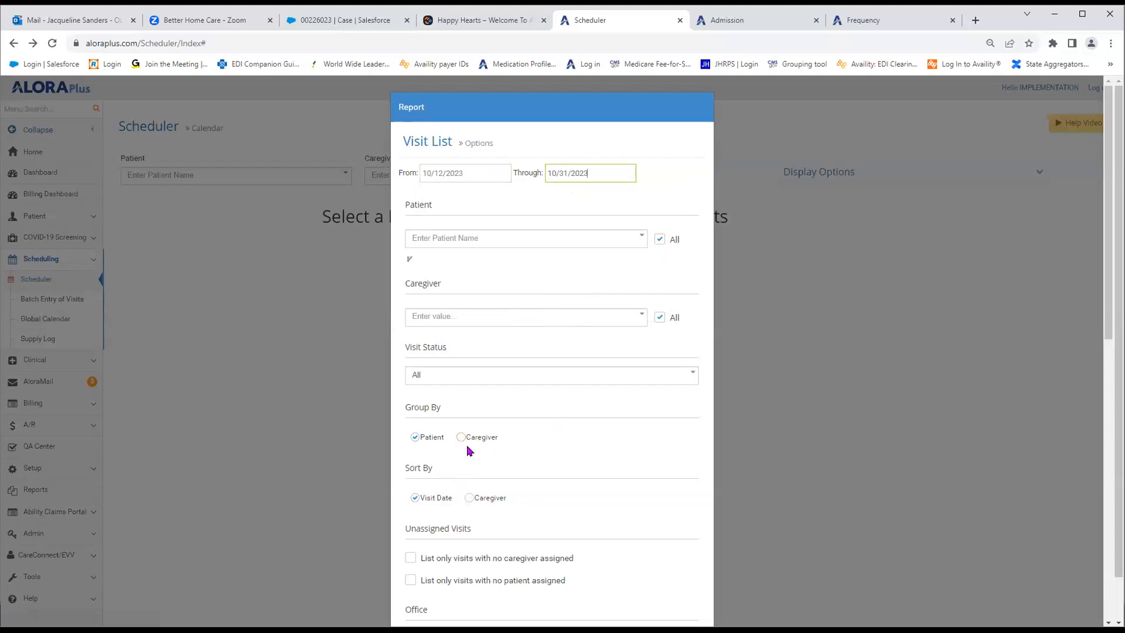
# - Filter the Visit List by discipline type HHA and run the report
pyautogui.moveTo(1108, 287); pyautogui.dragTo(1108, 456)
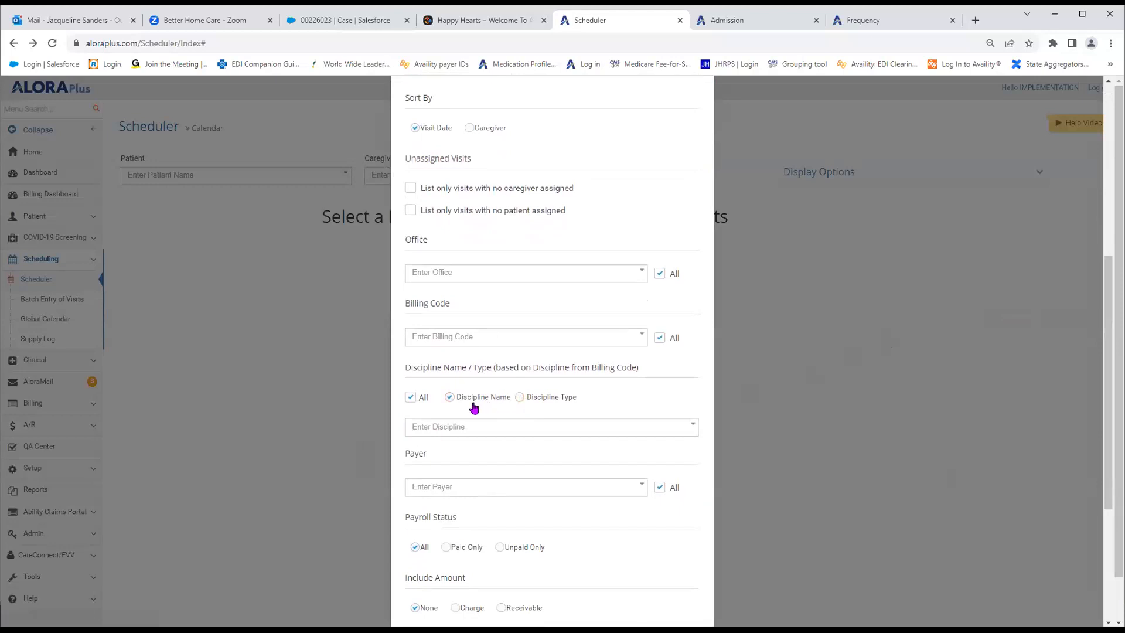
pyautogui.click(520, 401)
pyautogui.click(538, 429)
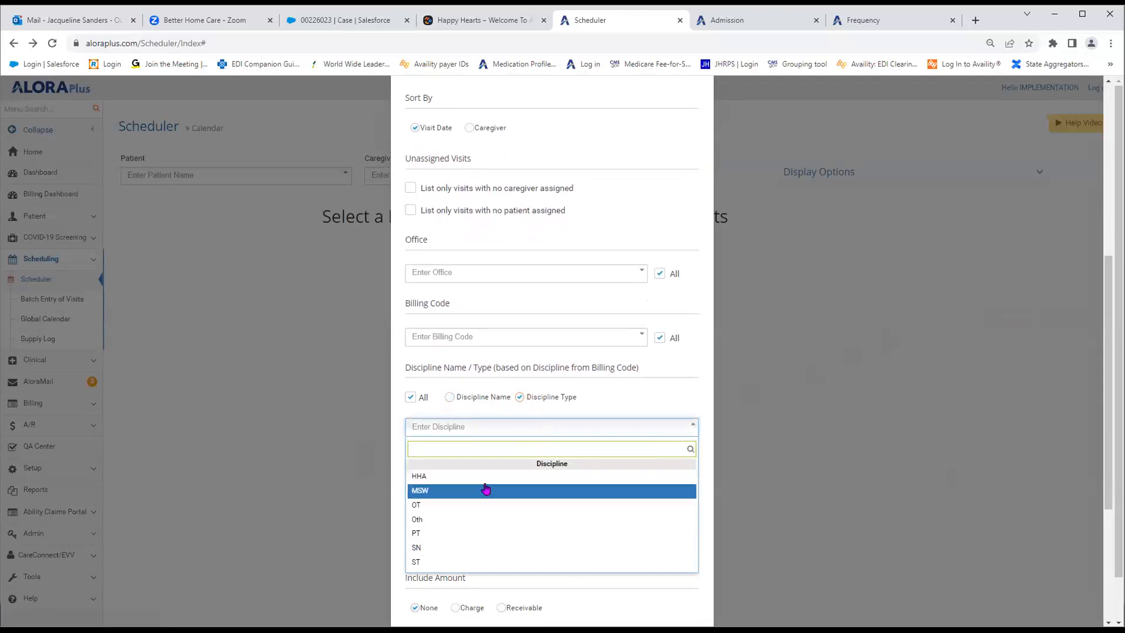
pyautogui.click(437, 478)
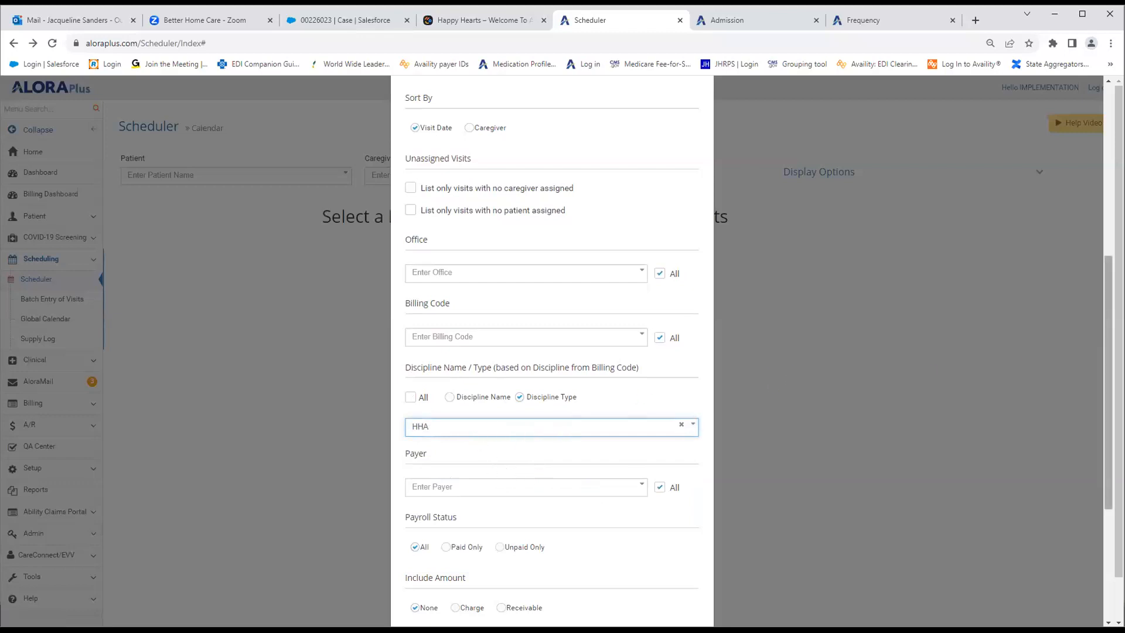
pyautogui.scroll(-4, 1108, 380)
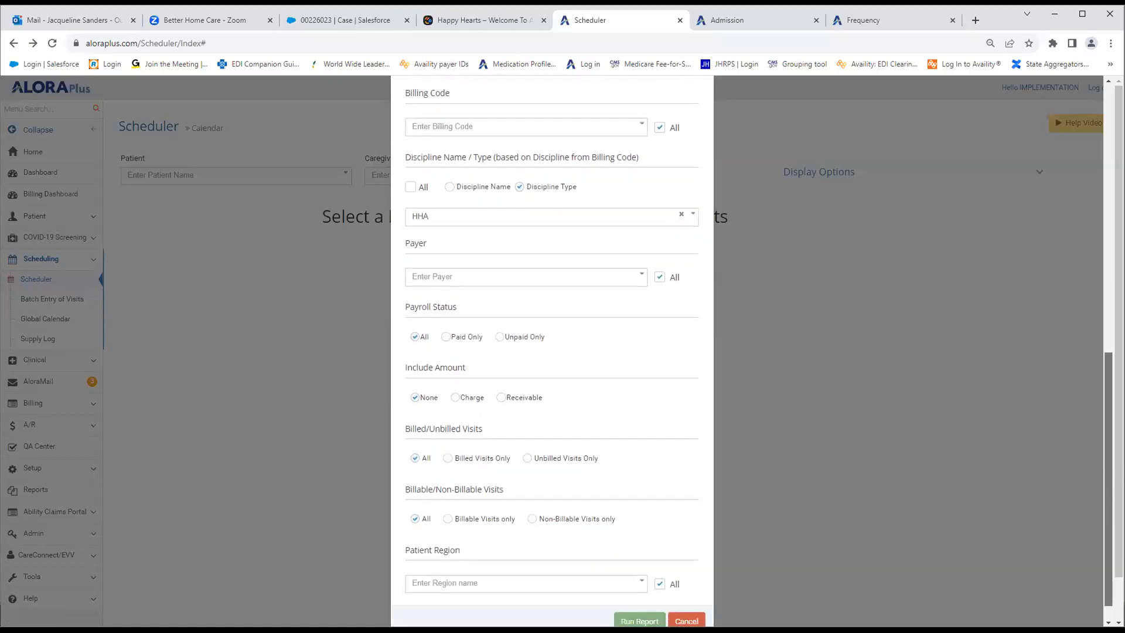
pyautogui.click(652, 596)
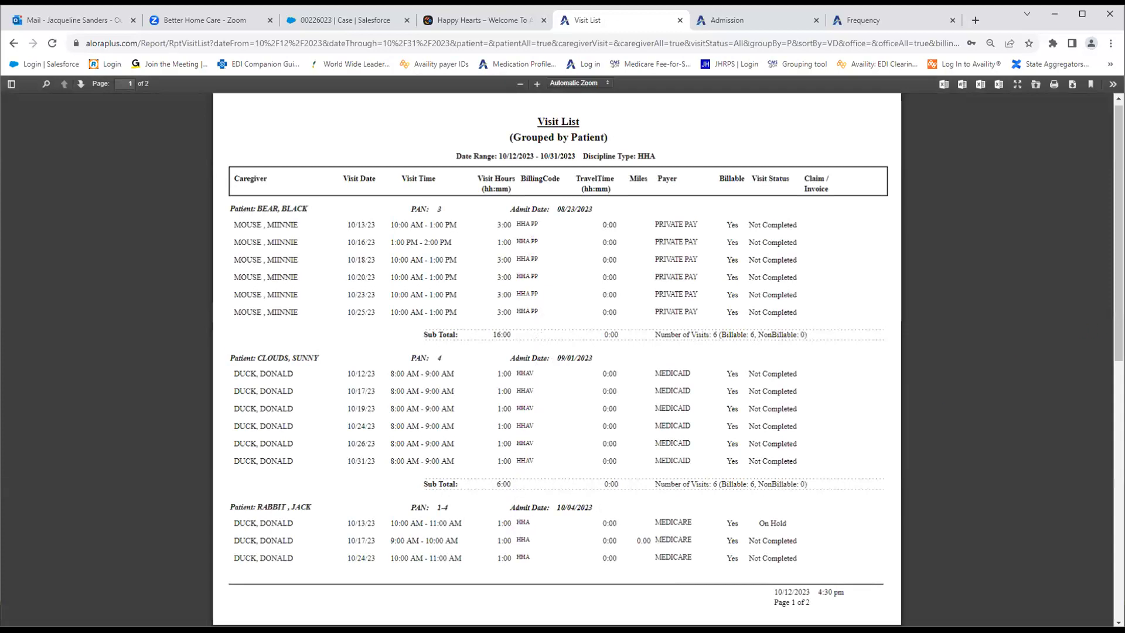
# - Examine the HHA visits, patient subtotals and overall total on both report pages, and return to the Scheduler
pyautogui.scroll(-2, 557, 358)
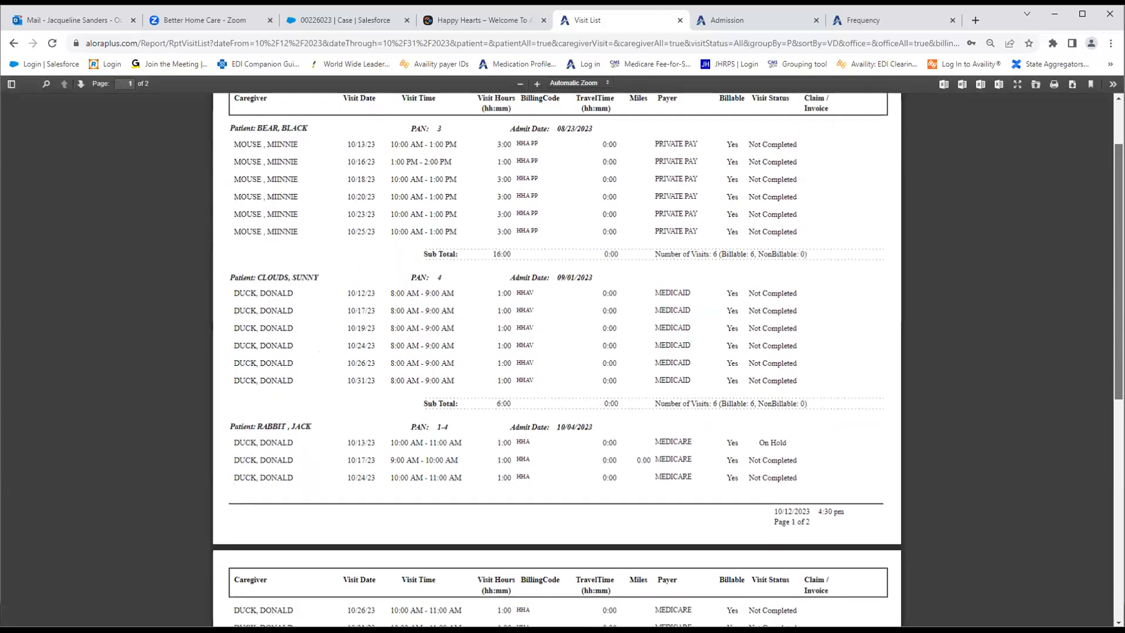
pyautogui.scroll(-2, 557, 357)
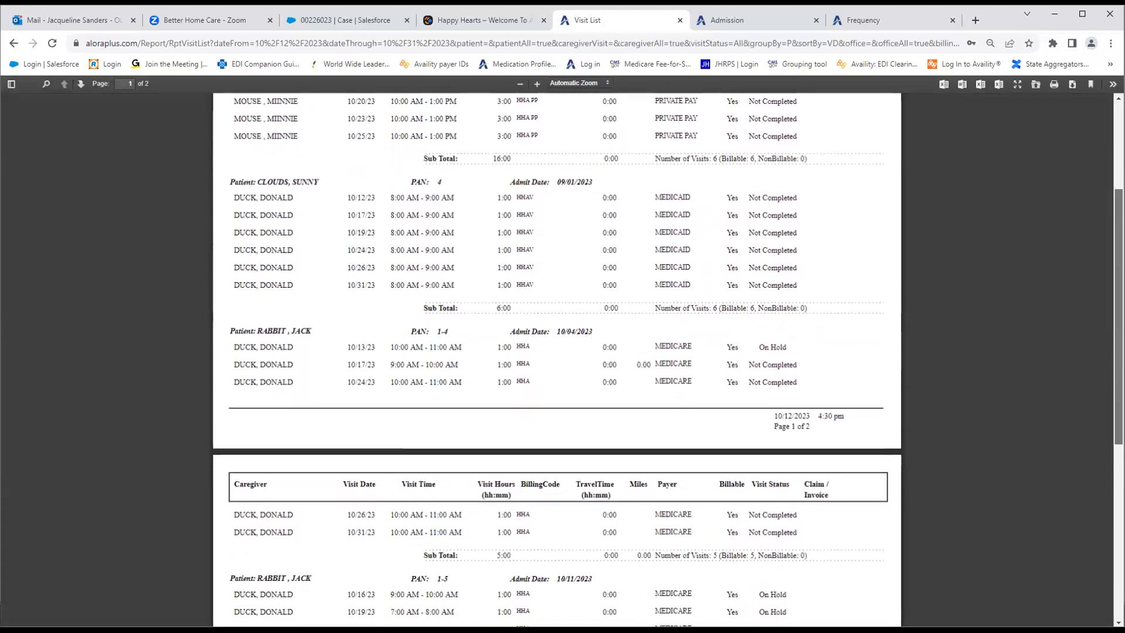
pyautogui.scroll(-1, 557, 358)
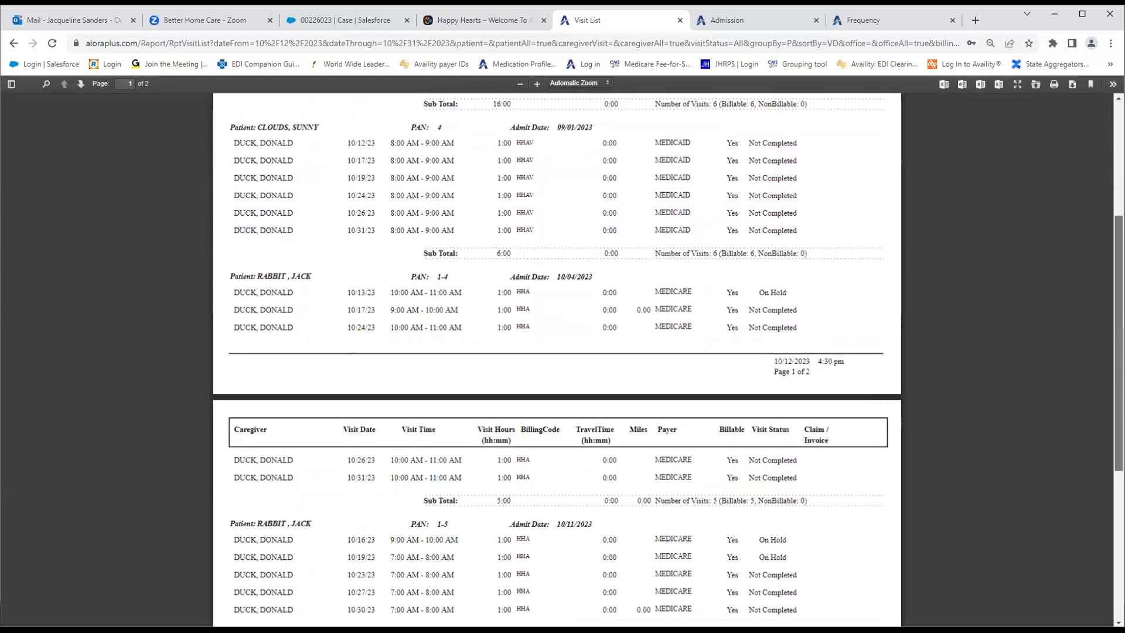
pyautogui.scroll(-3, 557, 357)
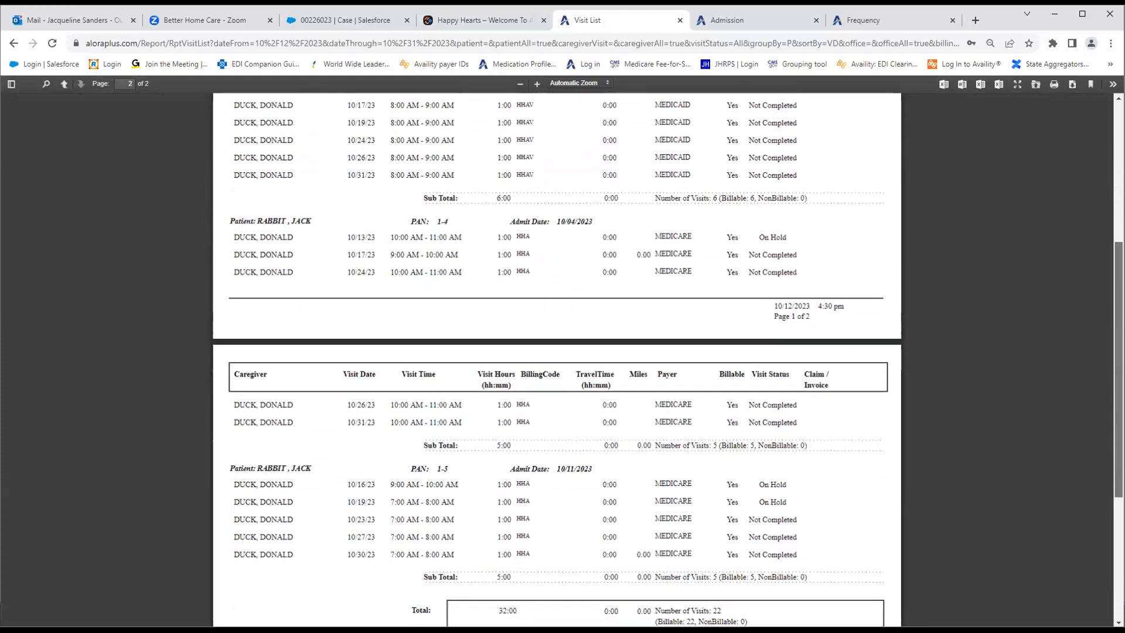
pyautogui.scroll(2, 556, 358)
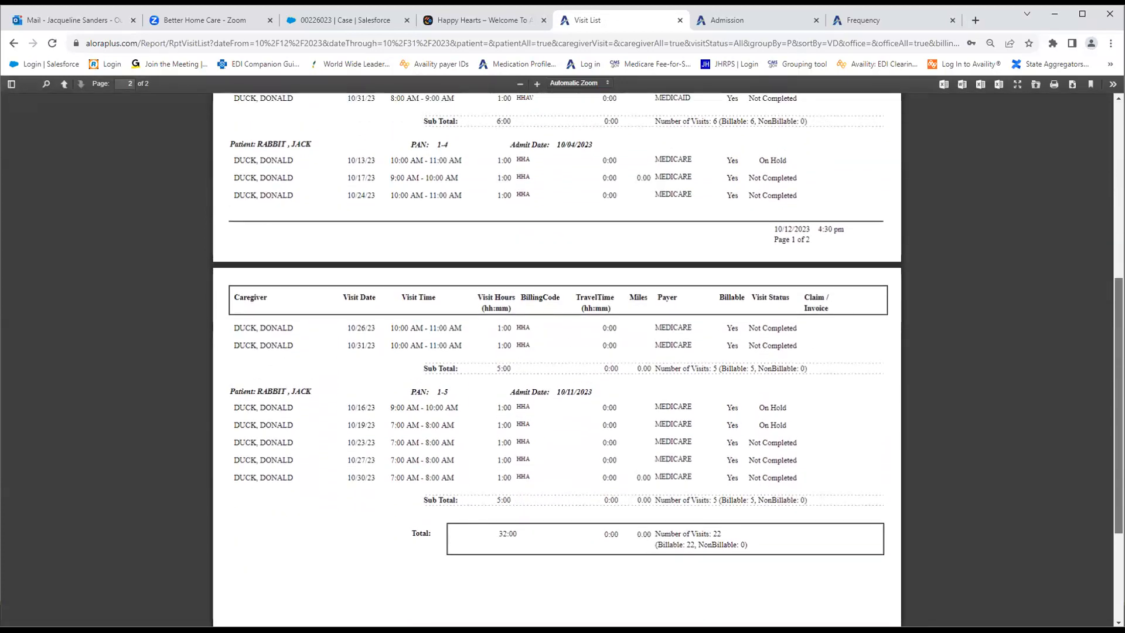
pyautogui.scroll(3, 557, 357)
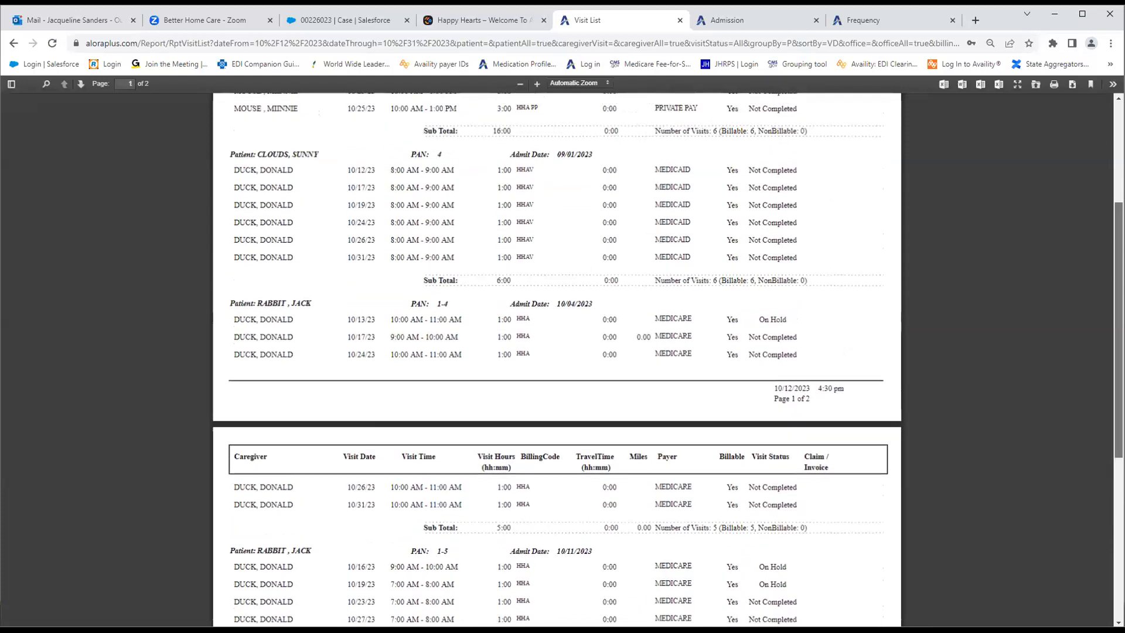
pyautogui.scroll(3, 1093, 287)
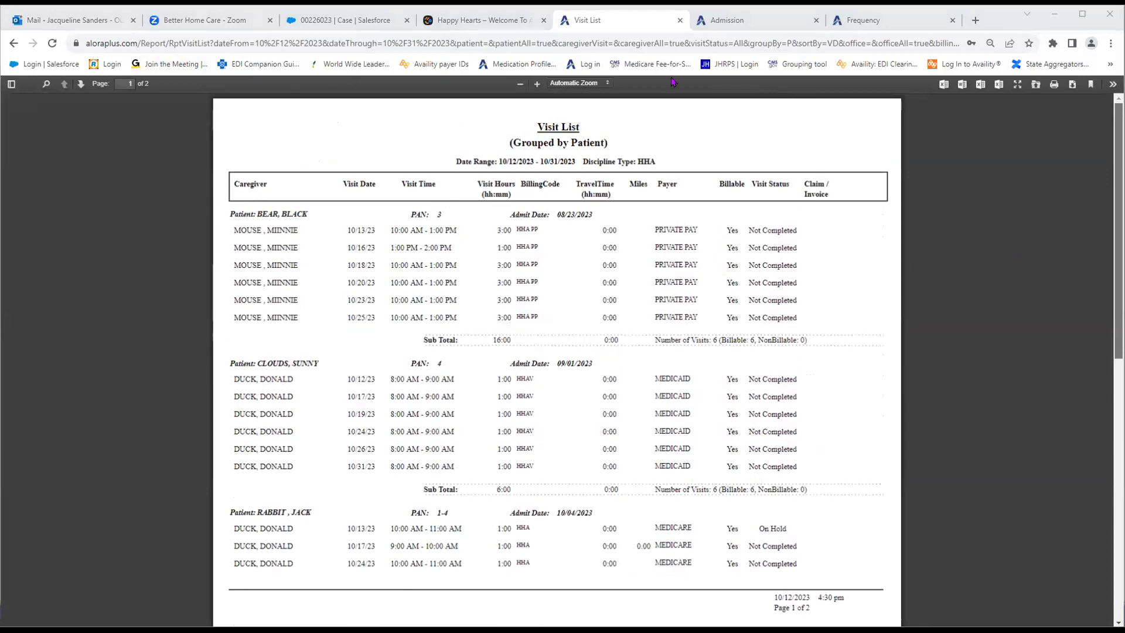
pyautogui.click(14, 43)
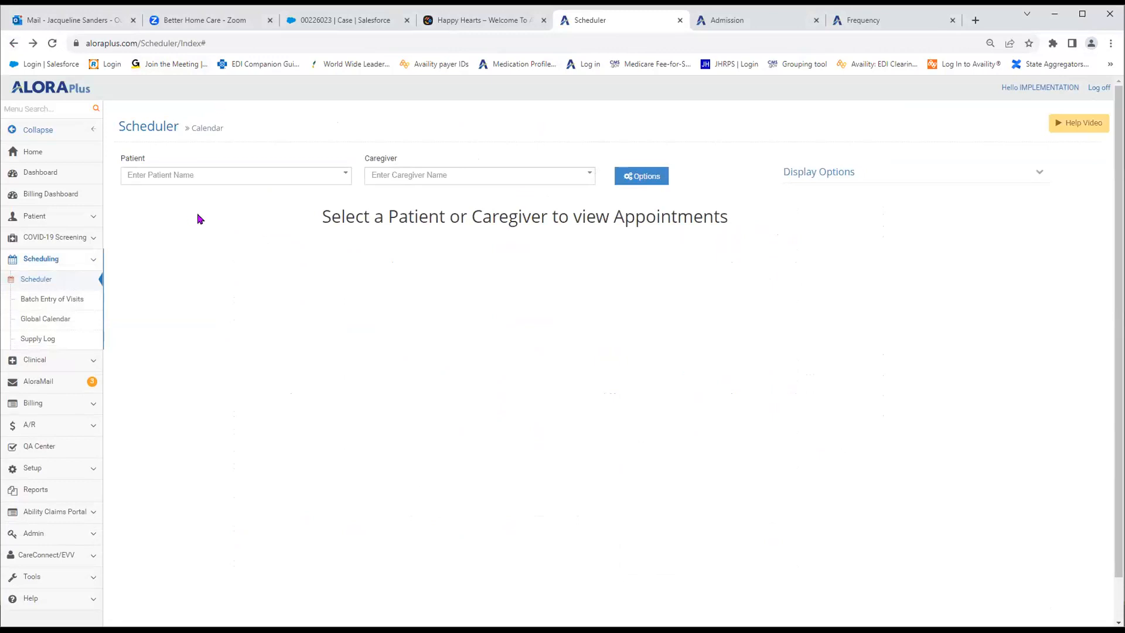
# - Open the 10/11/2023 admission to view its links to related records, and switch to the presentation's thank-you slide
pyautogui.click(56, 225)
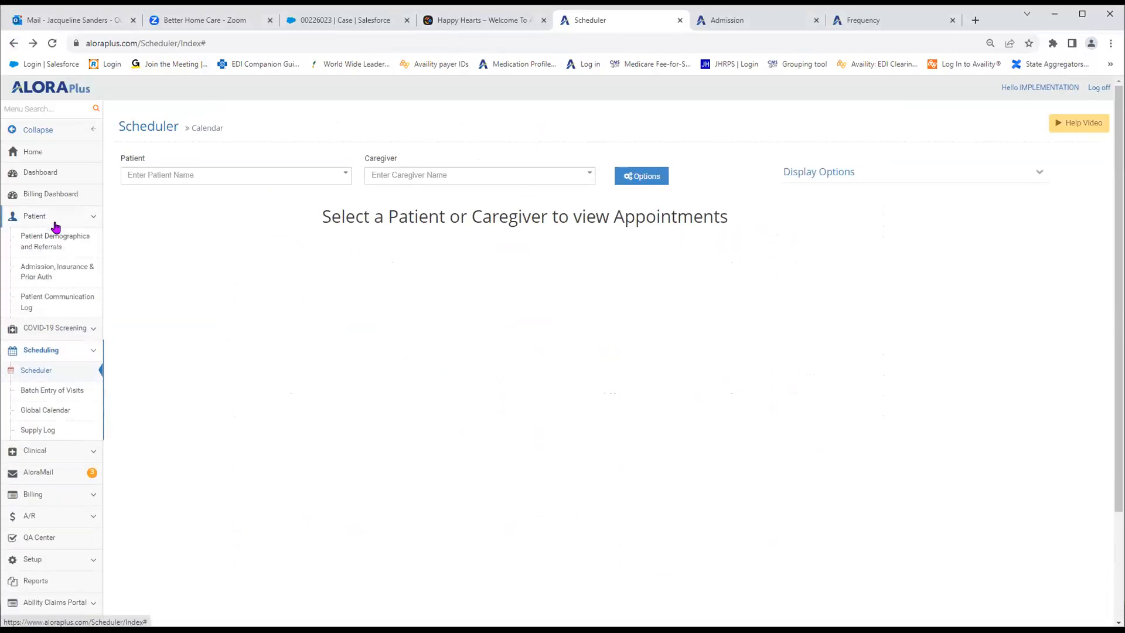
pyautogui.click(50, 279)
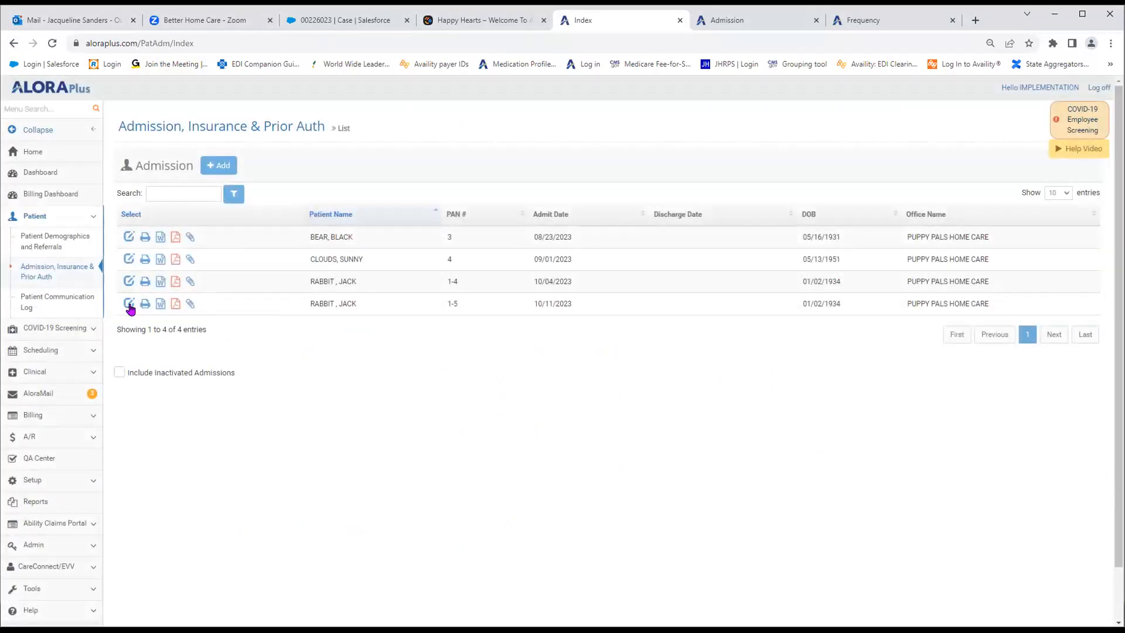
pyautogui.click(129, 304)
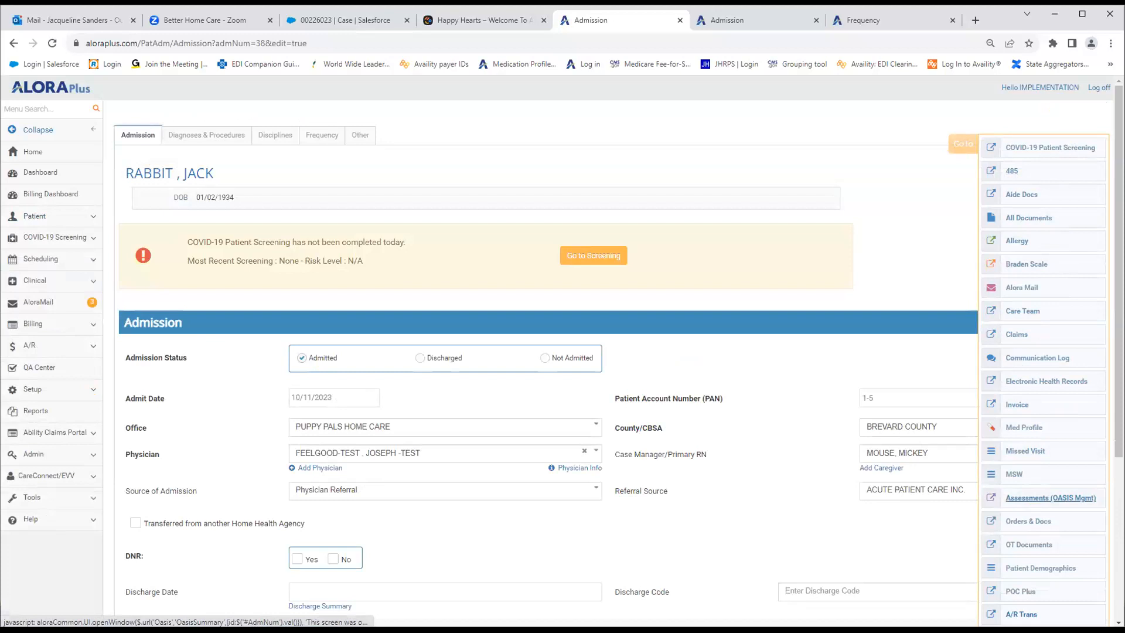
pyautogui.click(1051, 498)
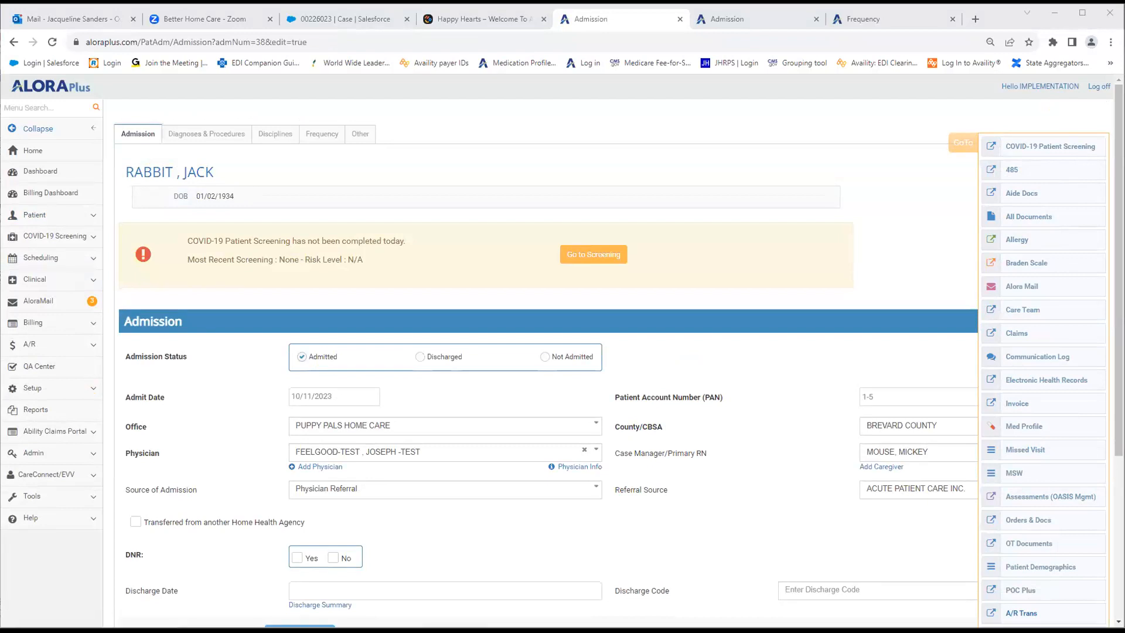
pyautogui.hotkey('alt', 'Tab')
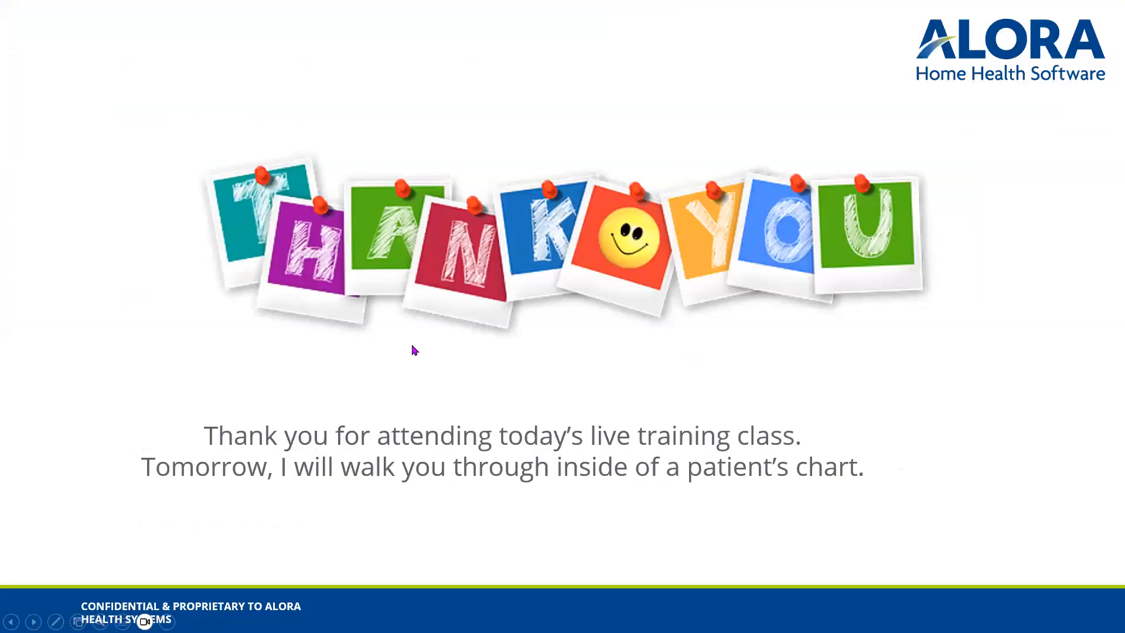